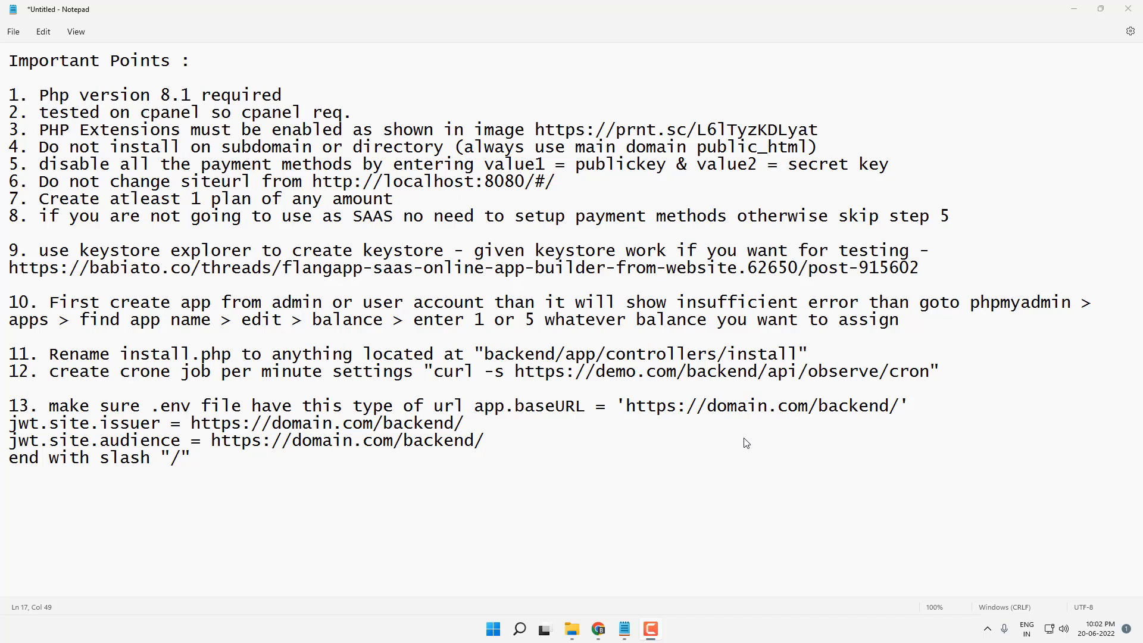
Step: Bring the Flangapp Installation Guide in Chrome back into view
left_click(598, 629)
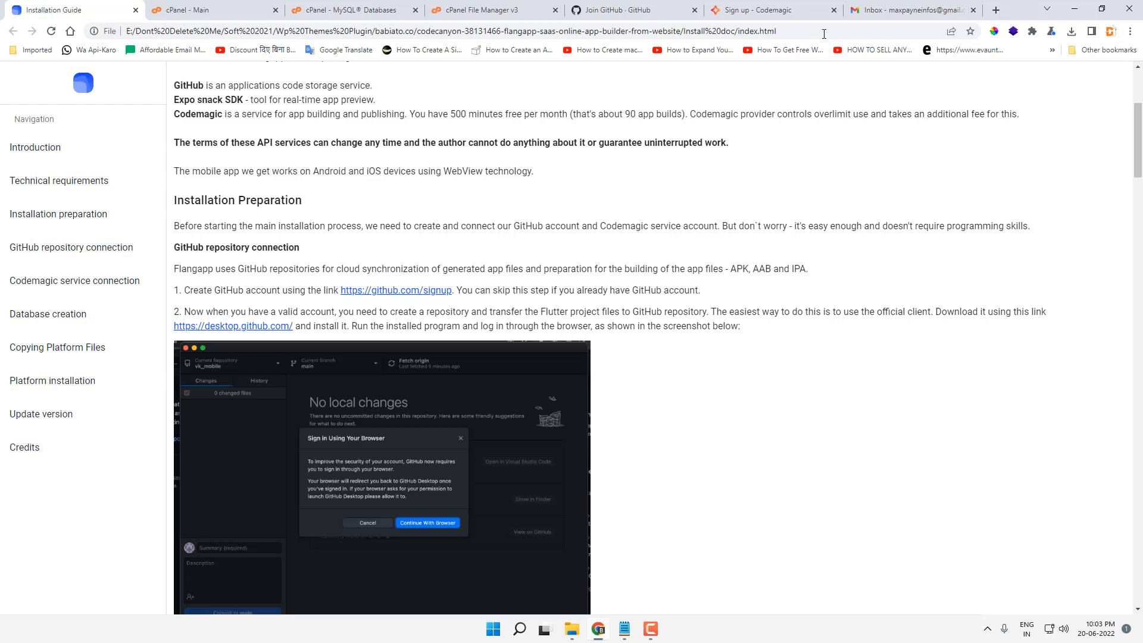
Step: Fill in the GitHub sign-up form with email, password and username, and create the account
left_click(874, 7)
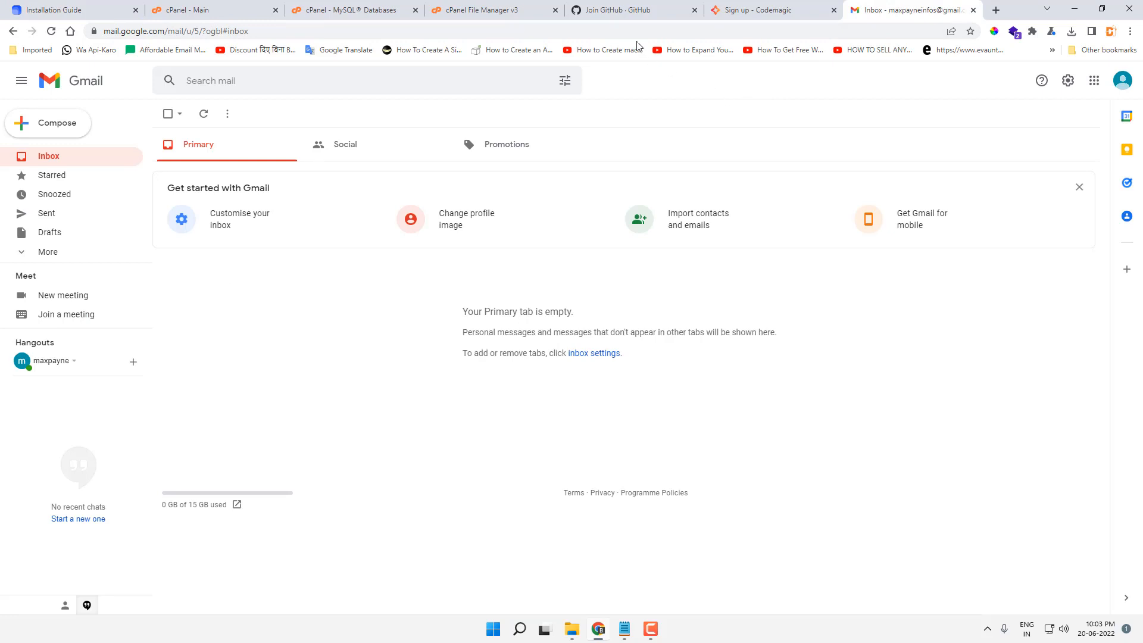
left_click(627, 12)
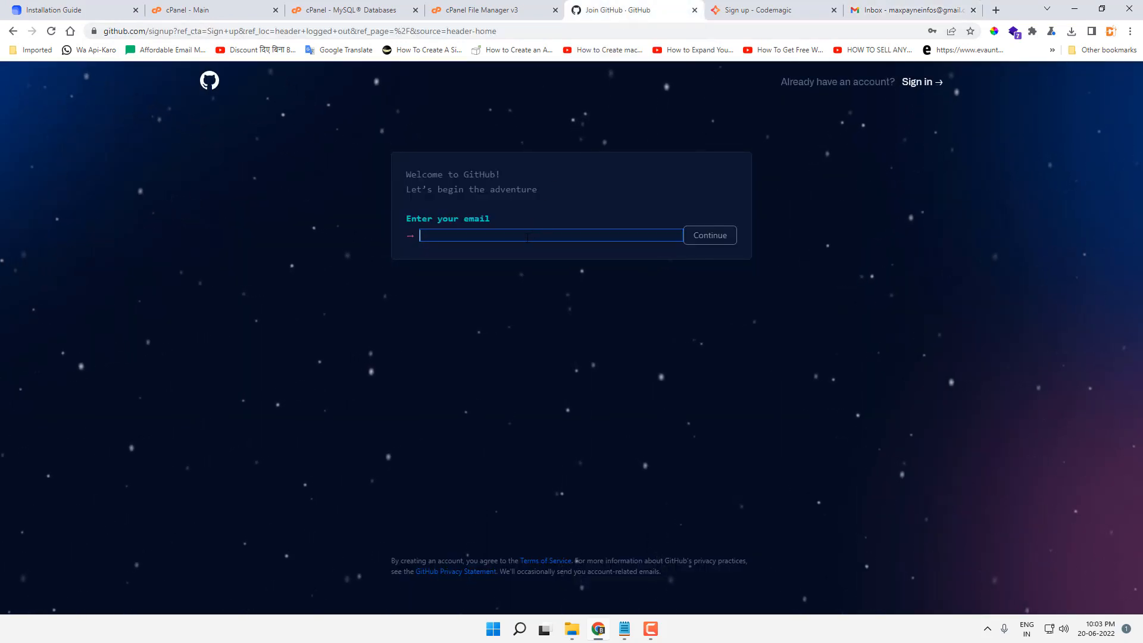
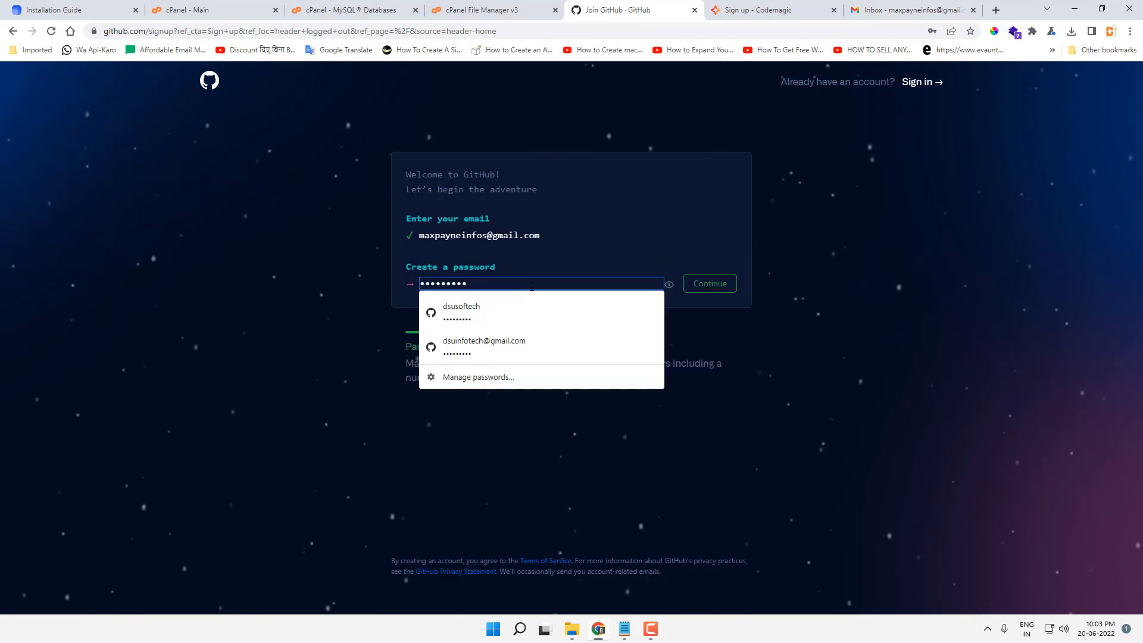
key("ctrl+a")
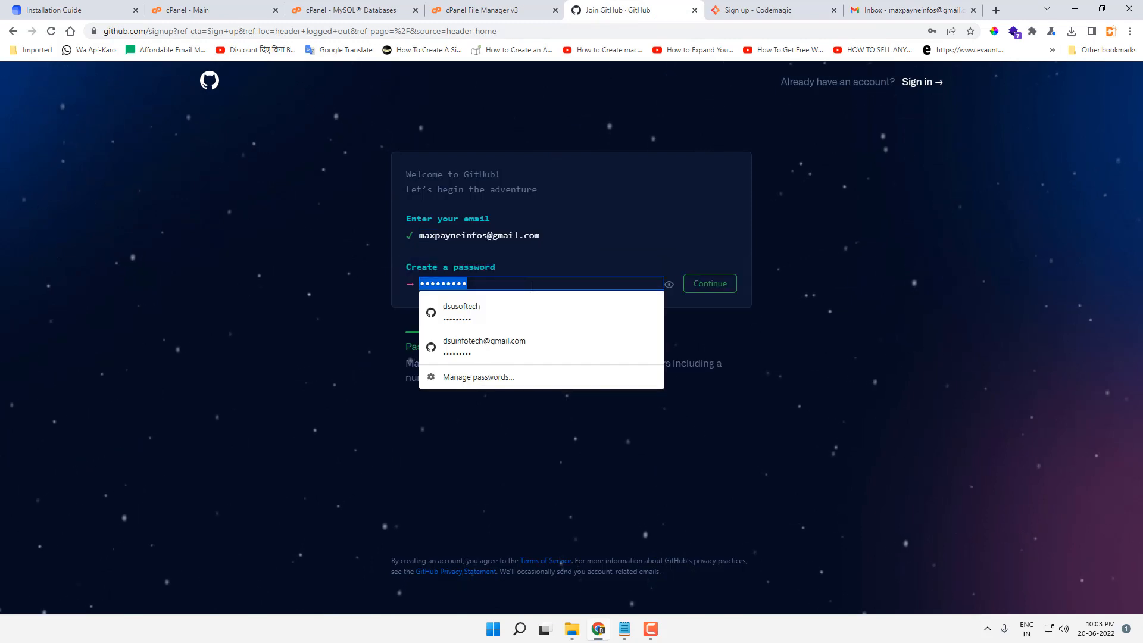
key("BackSpace")
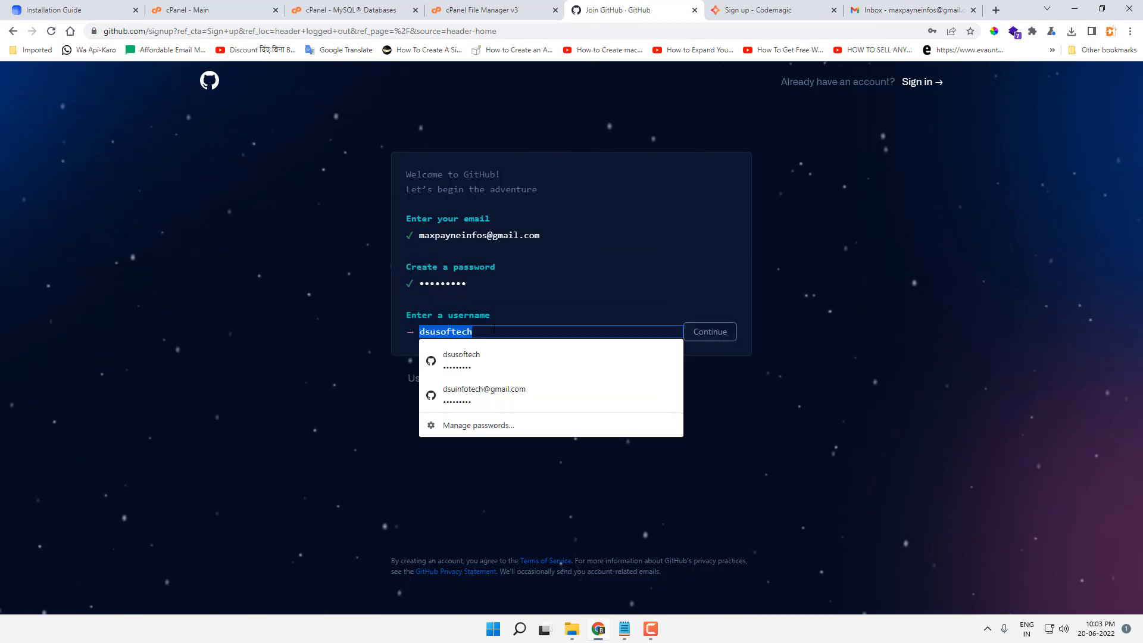
key("BackSpace")
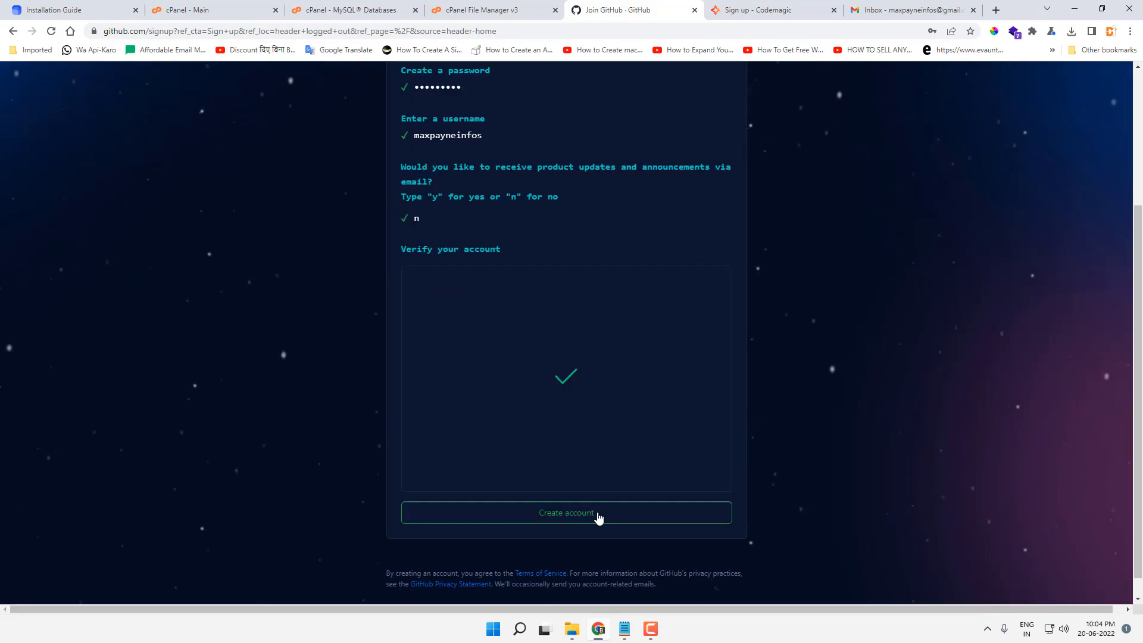
left_click(595, 517)
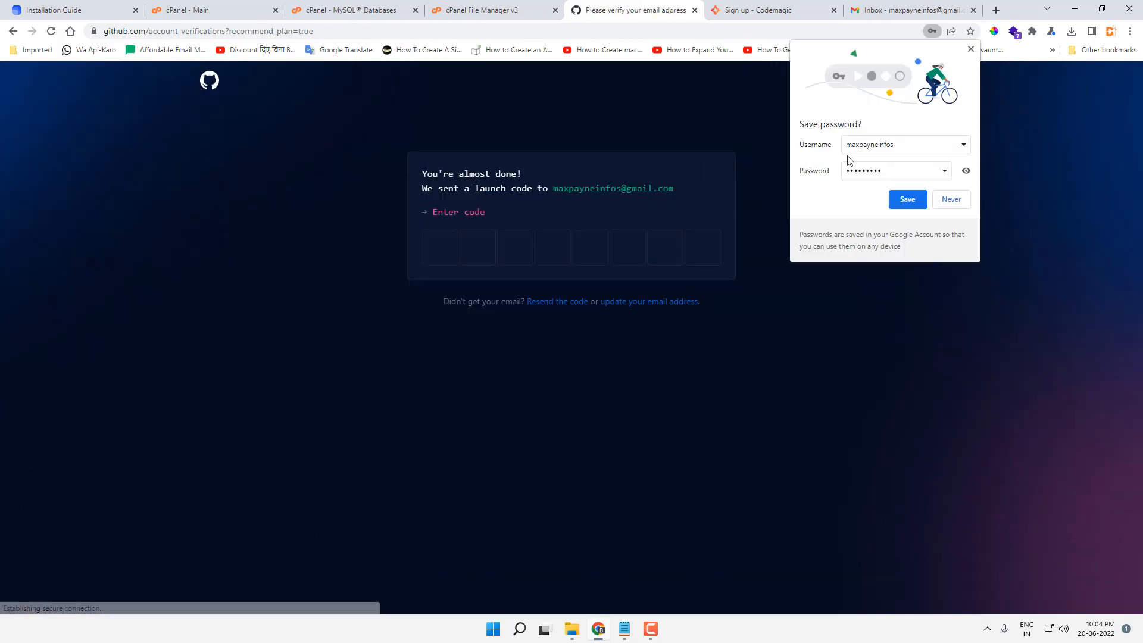
left_click(946, 200)
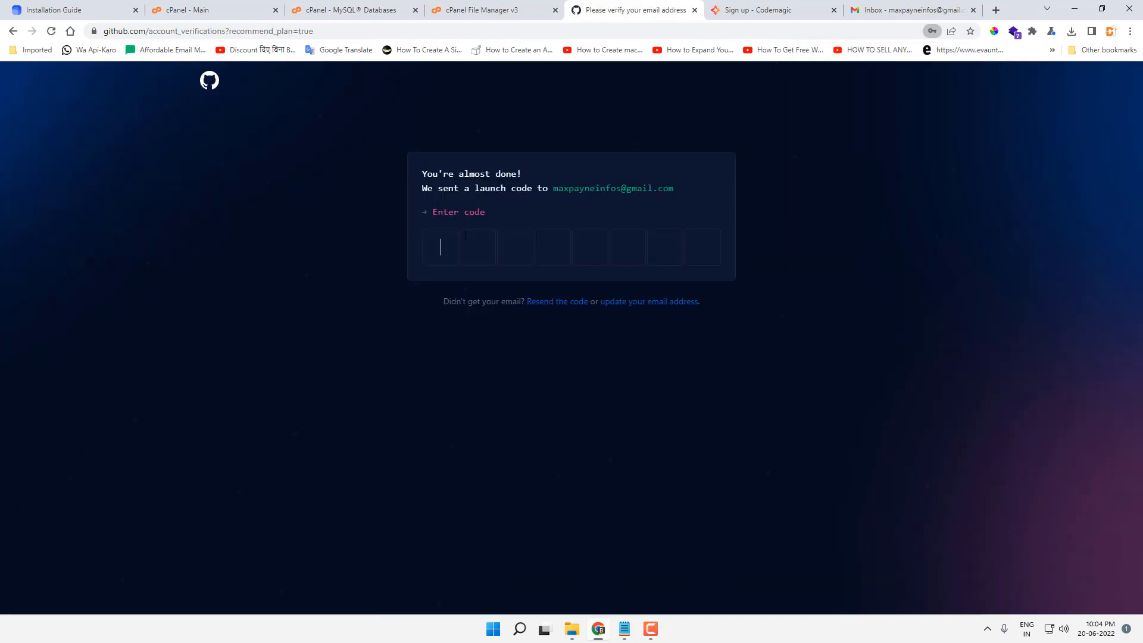
Step: Verify with the emailed launch code, mark the account as Student, and continue on the free plan
left_click(886, 4)
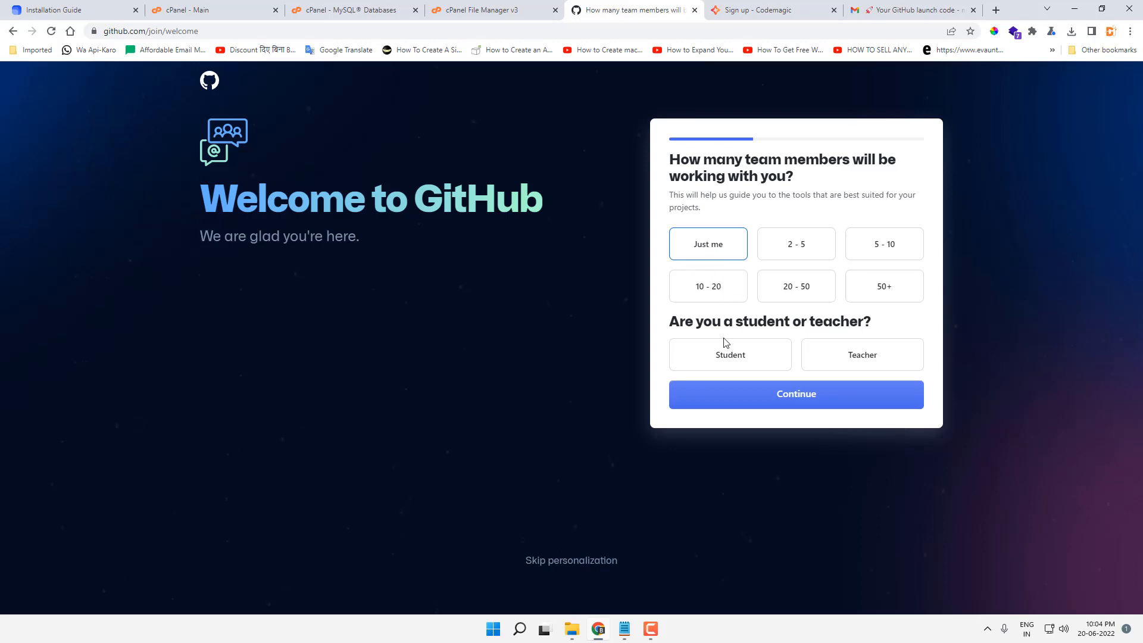
left_click(727, 350)
left_click(773, 394)
scroll(809, 472, "down", 4)
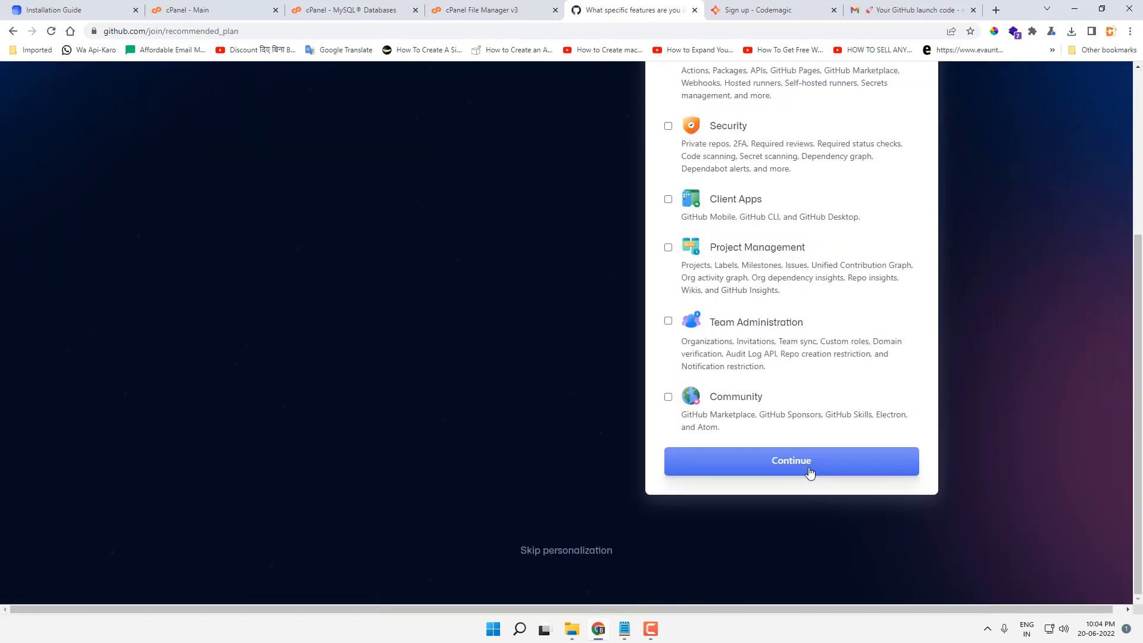
left_click(810, 472)
scroll(370, 449, "down", 4)
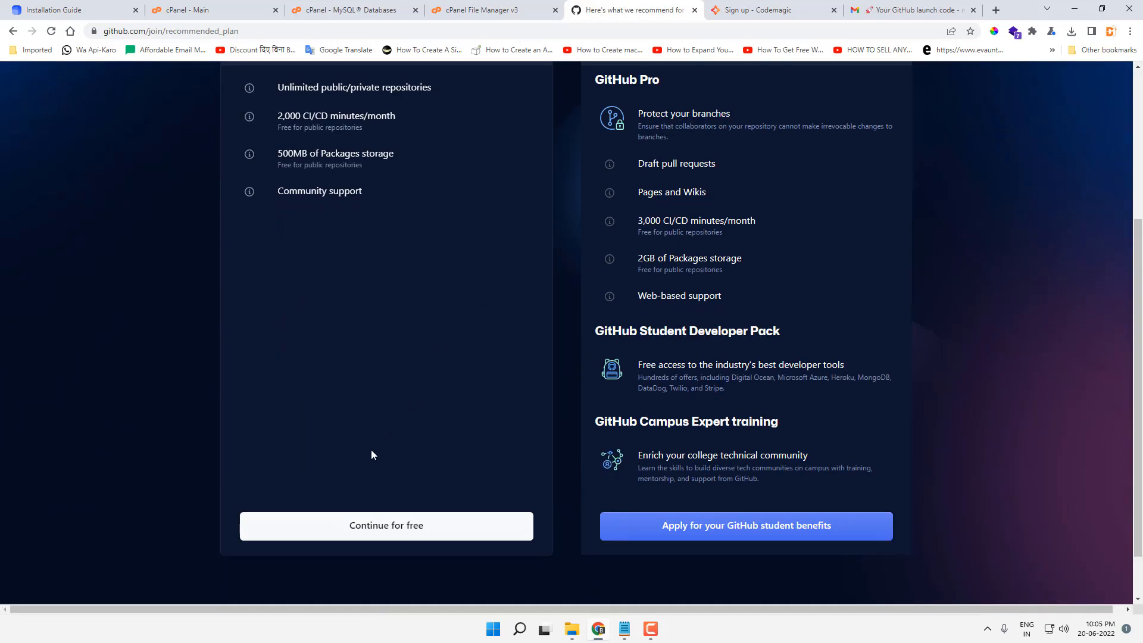
left_click(396, 534)
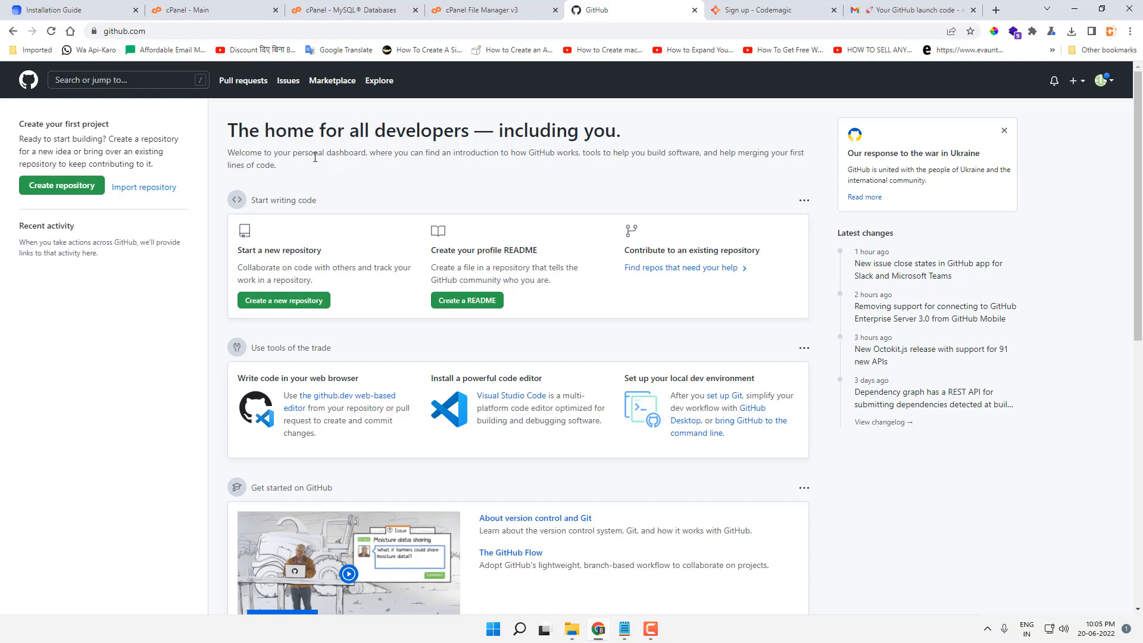
Step: Open the guide's desktop.github.com link to the GitHub Desktop download page
left_click(33, 12)
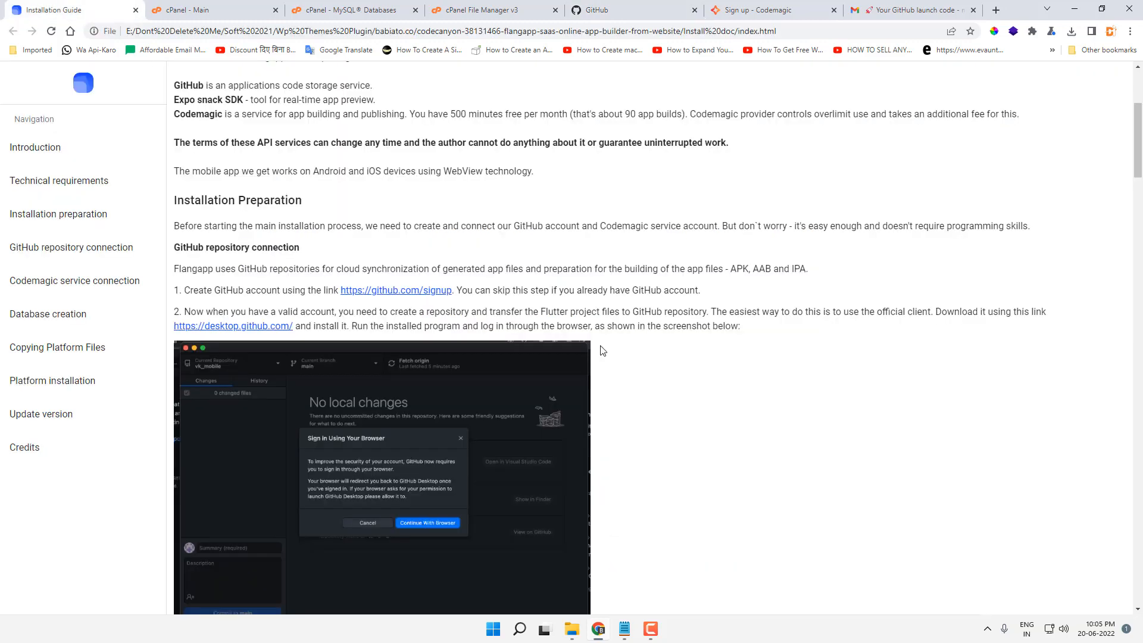
scroll(636, 333, "down", 1)
scroll(637, 333, "down", 1)
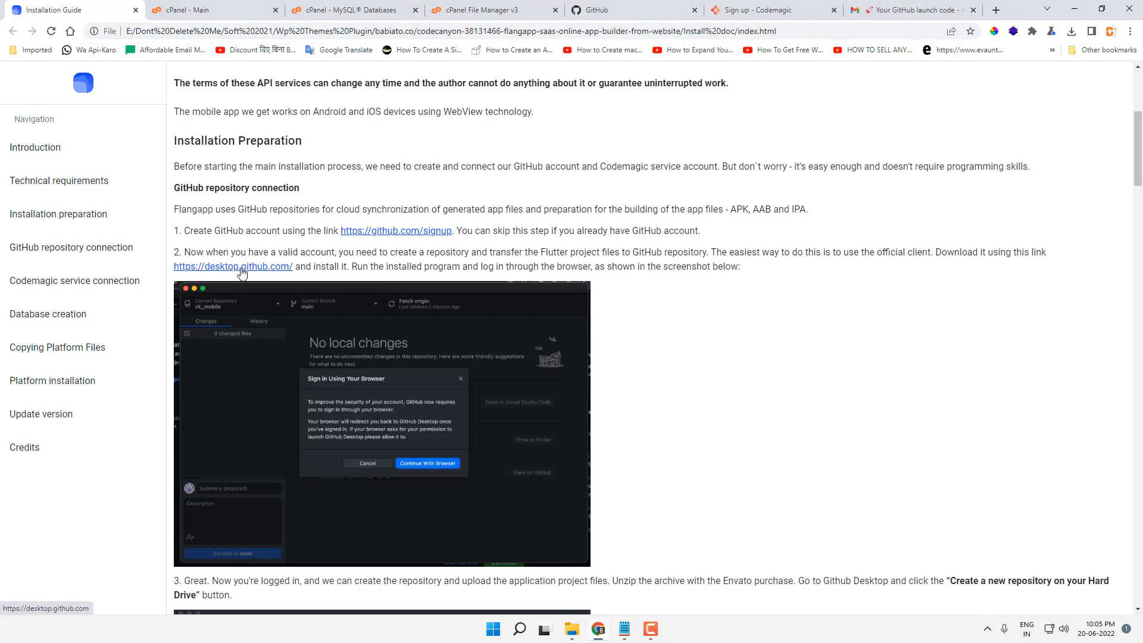
left_click(241, 266, "ctrl")
left_click(178, 10)
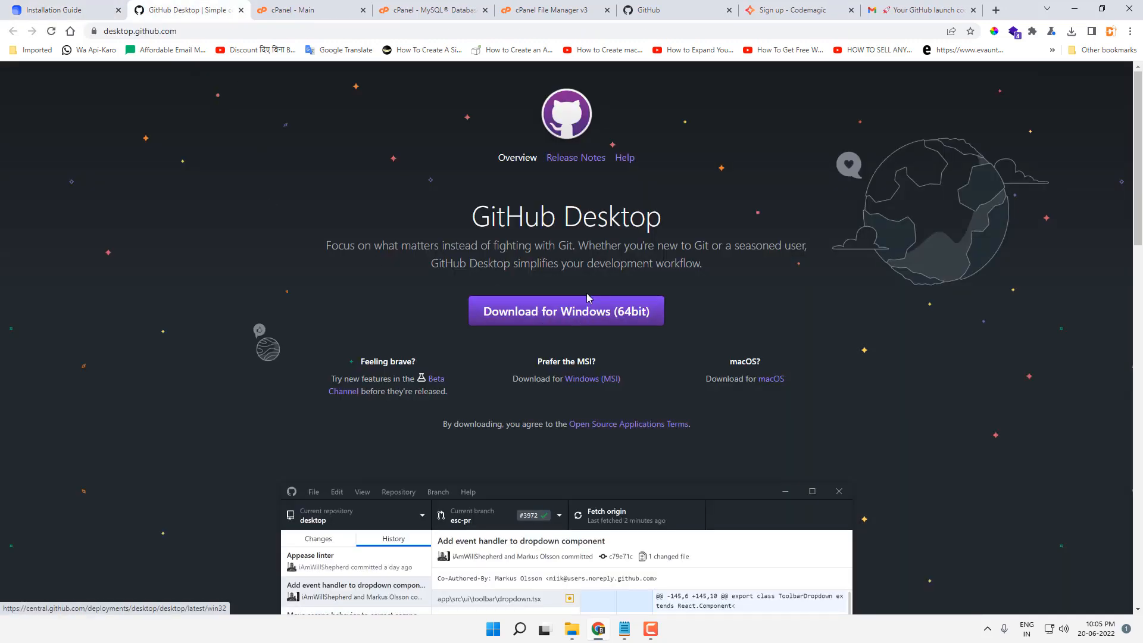
Step: Launch GitHub Desktop from the Start menu search
key("super")
type("g")
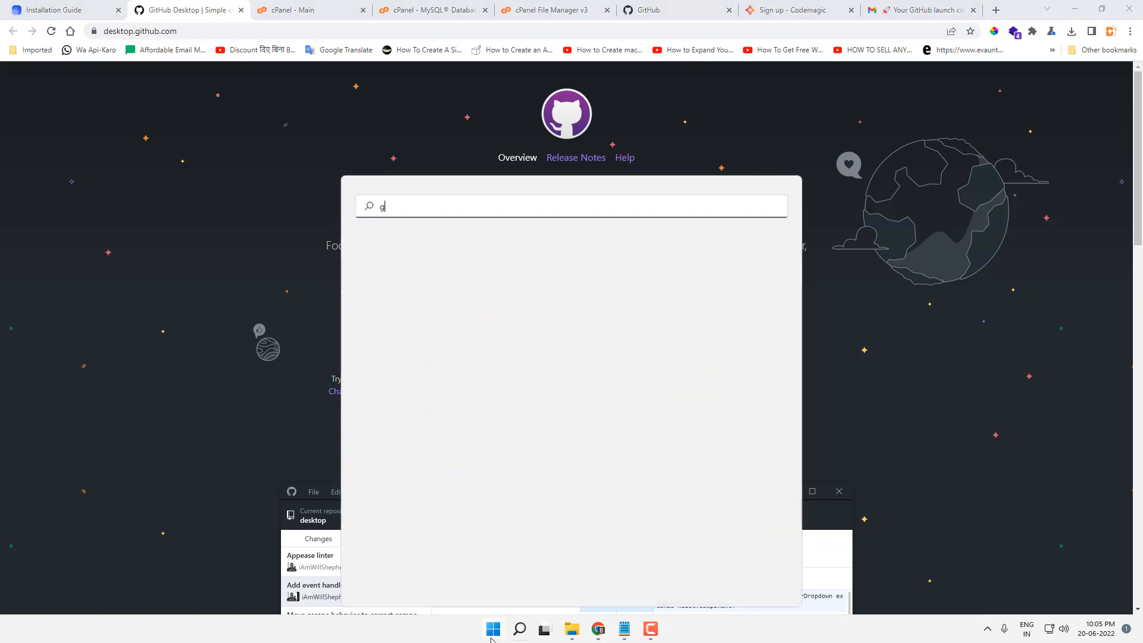
key("Return")
Step: Sign in to GitHub.com from GitHub Desktop's Options and authorize the desktop app in the browser
left_click(324, 125)
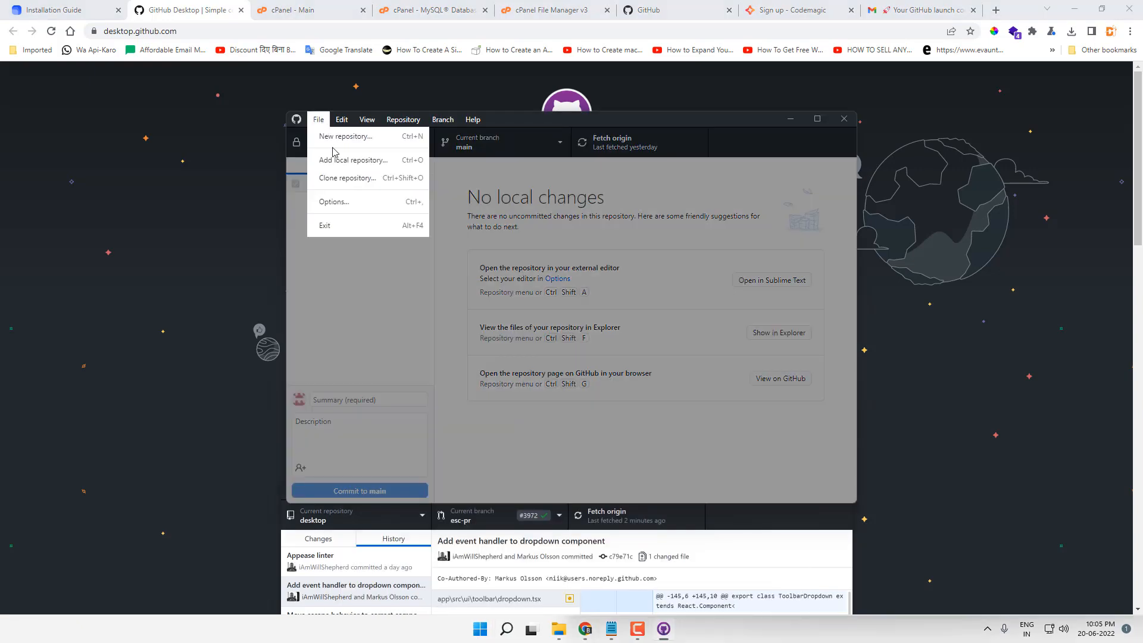
left_click(352, 204)
left_click(704, 284)
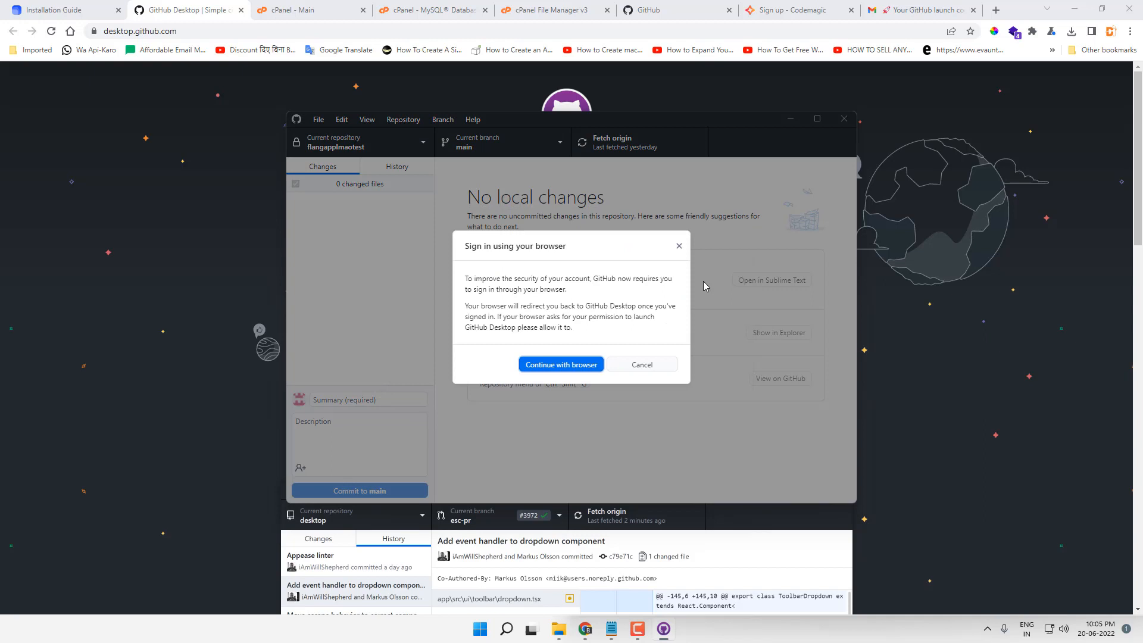
left_click(571, 367)
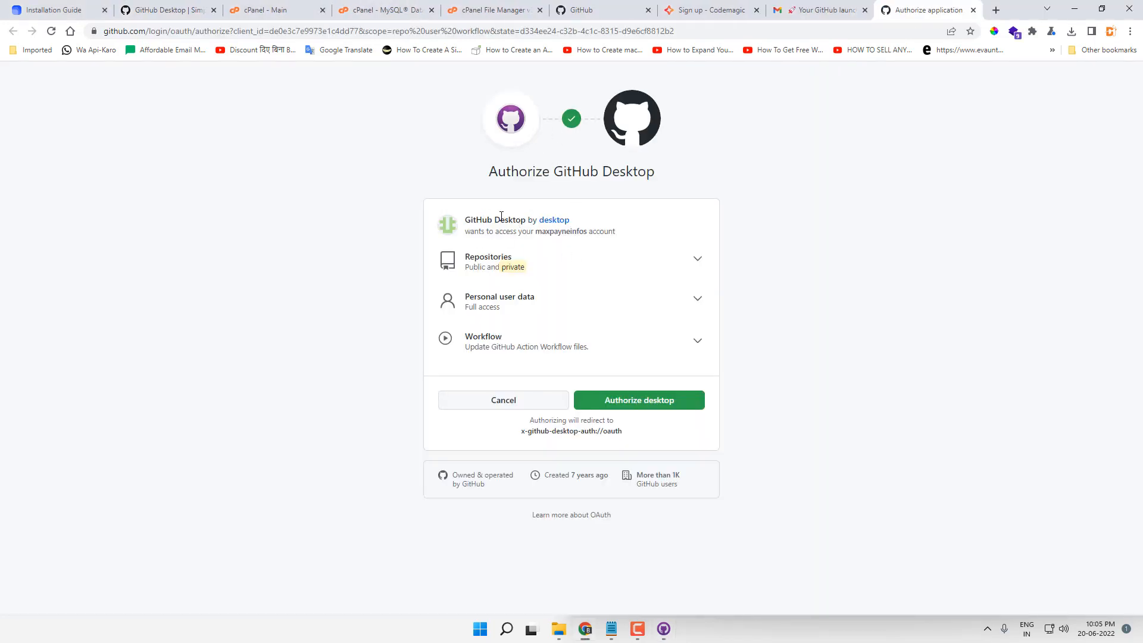
left_click(636, 402)
left_click(650, 363)
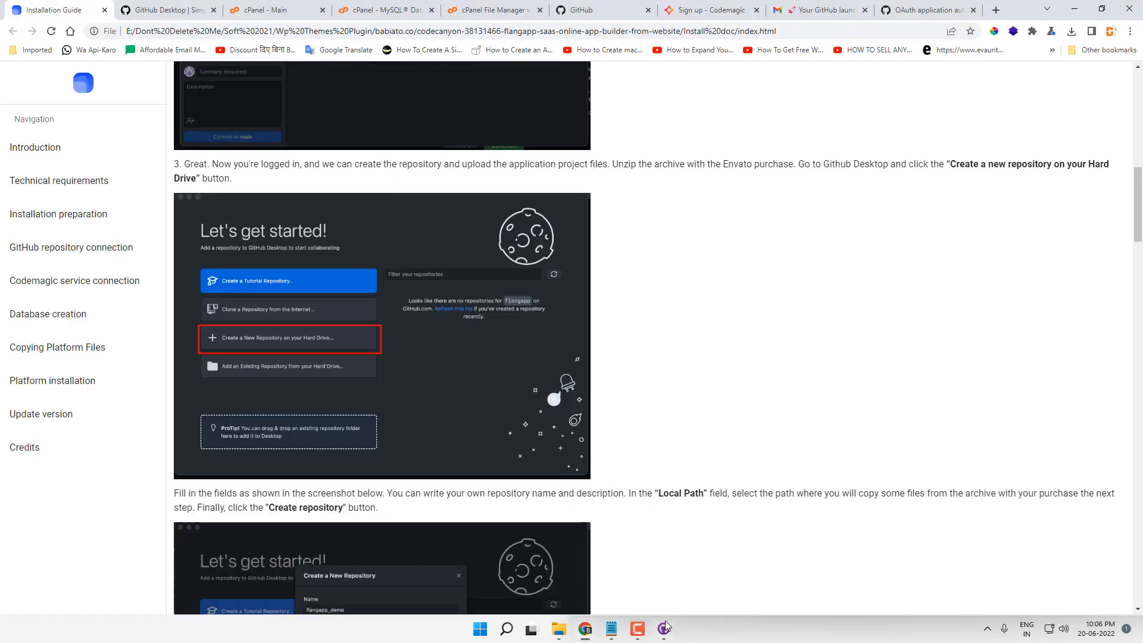
Step: Create local repository 'maxpayneinfos' with description 'demo' and Git ignore left at None
left_click(664, 629)
left_click(321, 119)
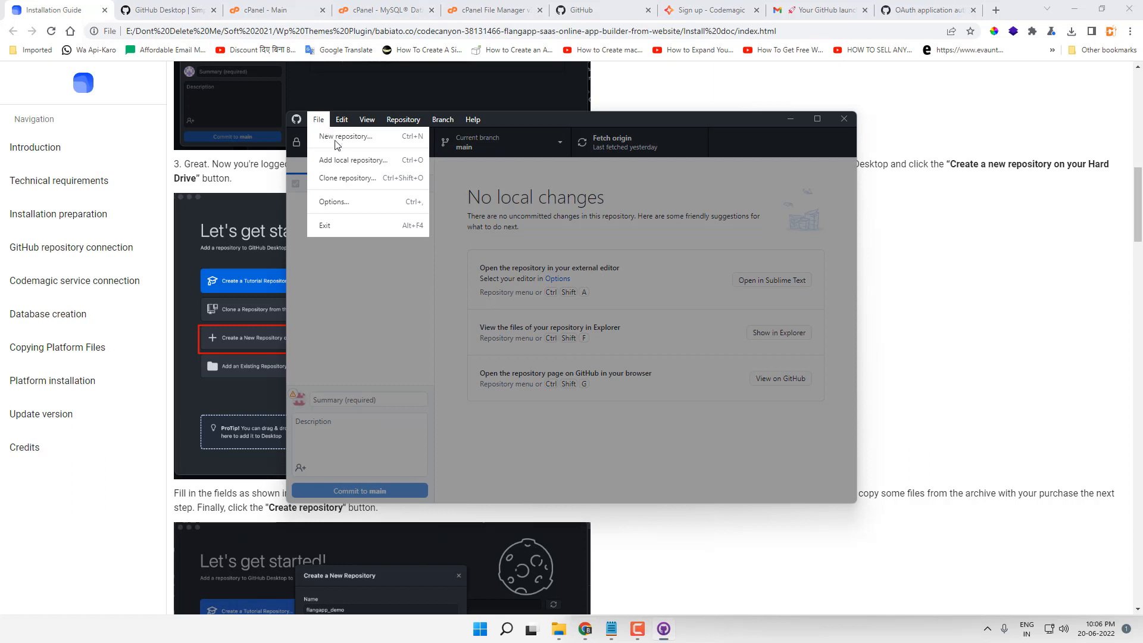
left_click(336, 142)
type("maxpayne")
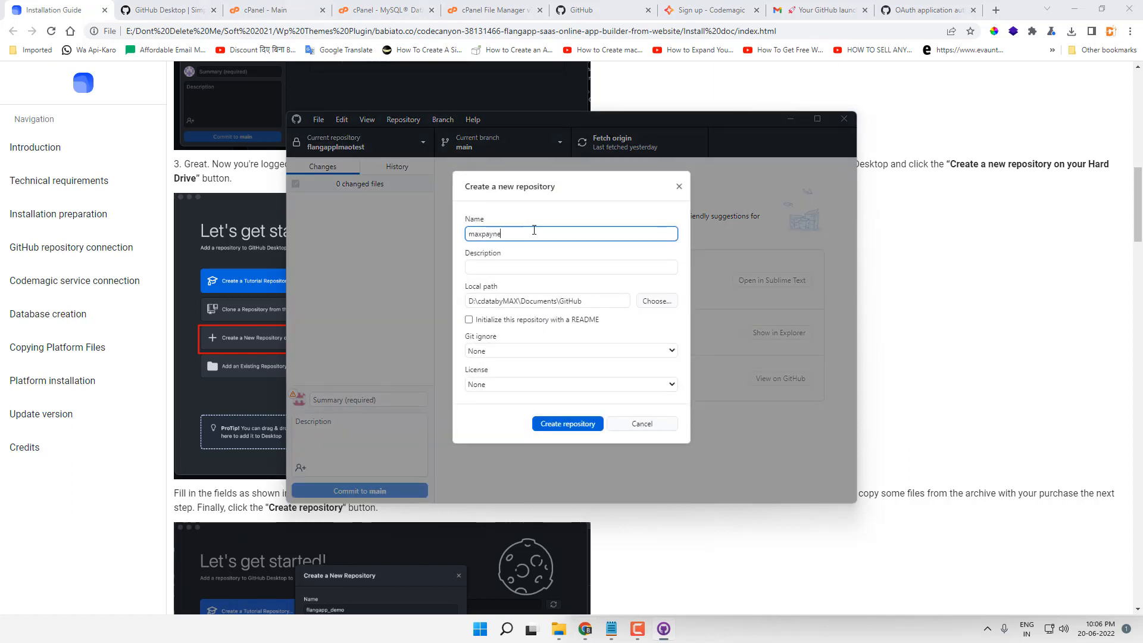
type("infos")
left_click(532, 266)
type("demo")
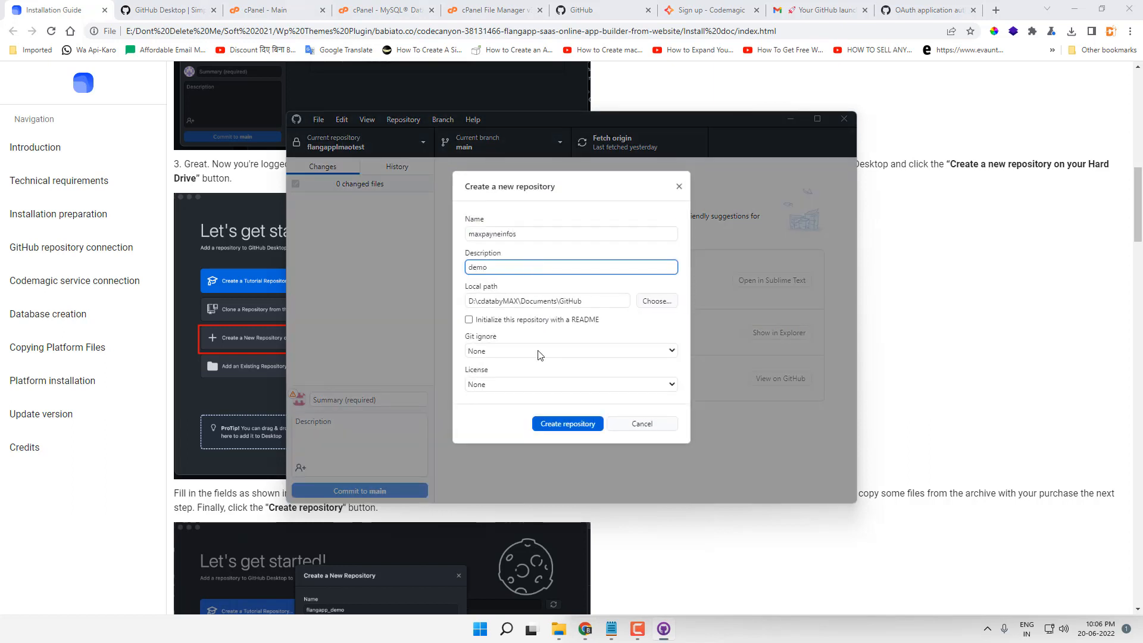
left_click(557, 350)
left_click(557, 350)
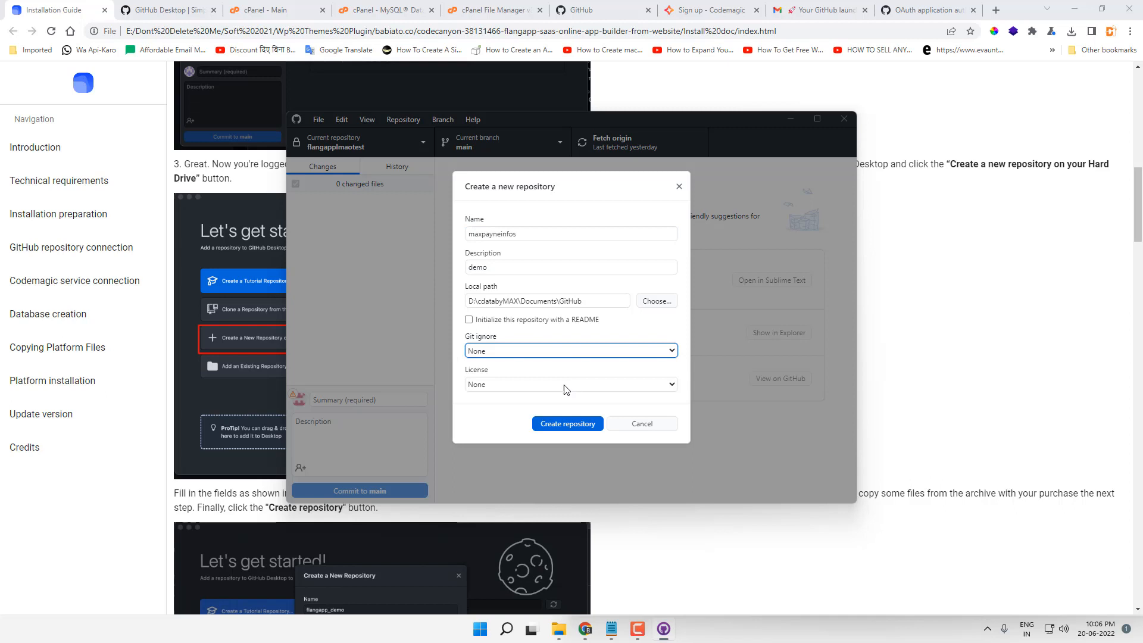
left_click(564, 427)
scroll(1037, 351, "down", 10)
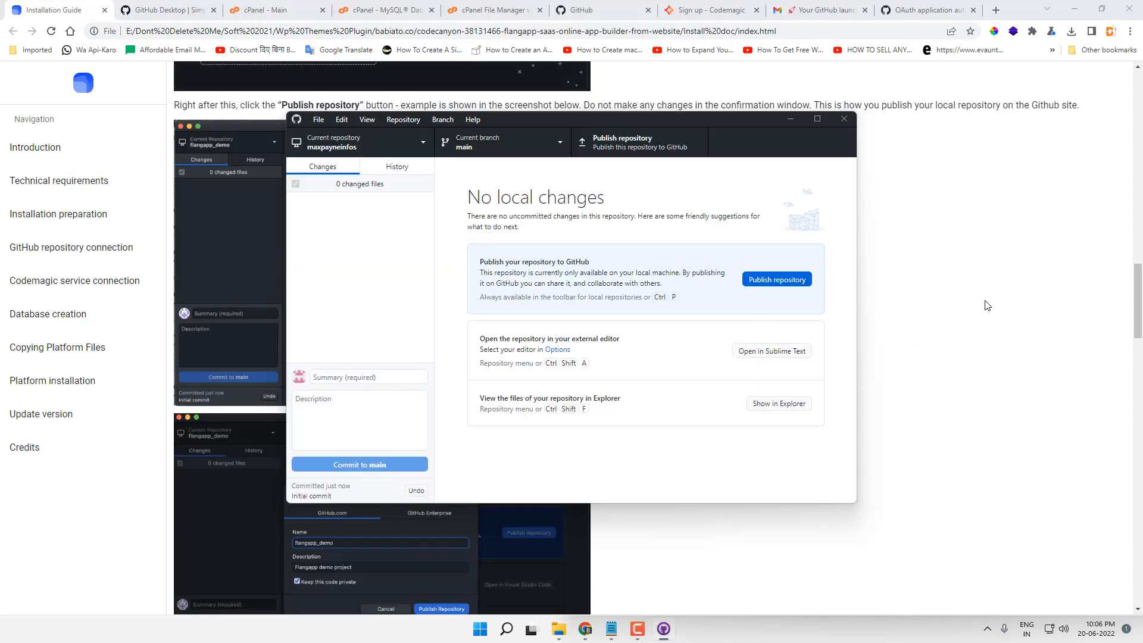
Step: Publish 'maxpayneinfos' to GitHub as a private repository and open it on the GitHub site
left_click(790, 285)
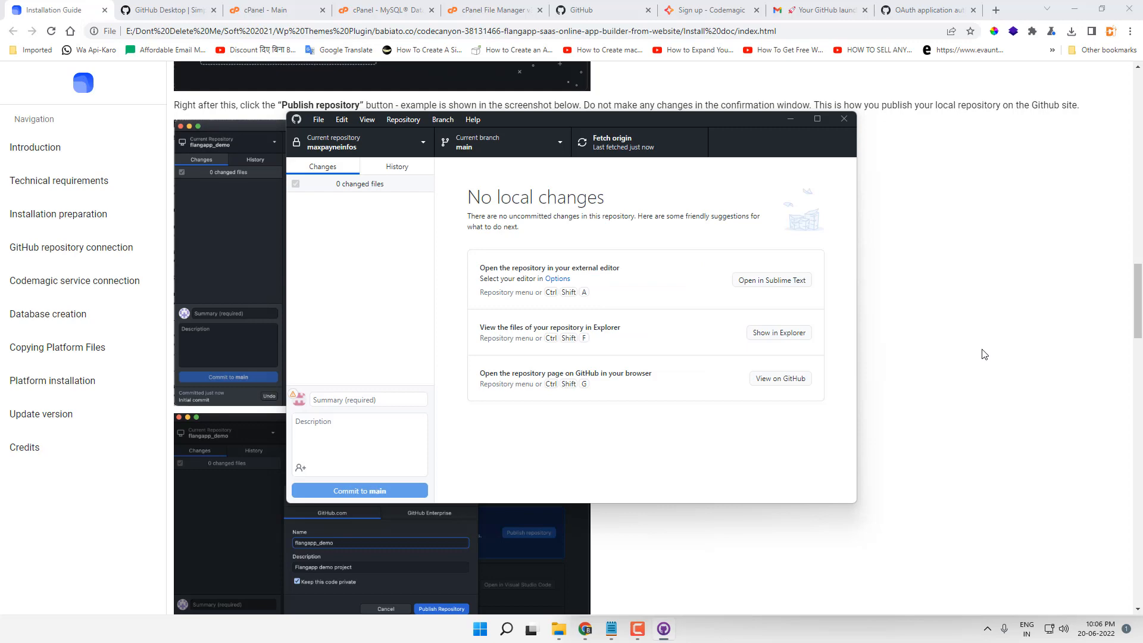
left_click(982, 355)
scroll(772, 312, "down", 7)
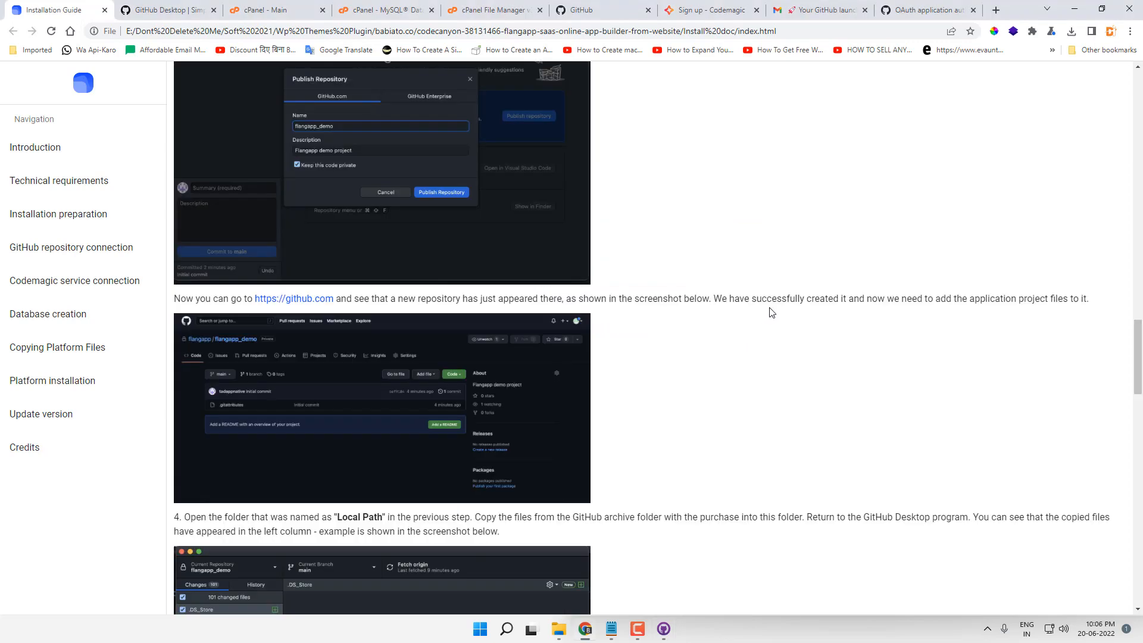
left_click(595, 10)
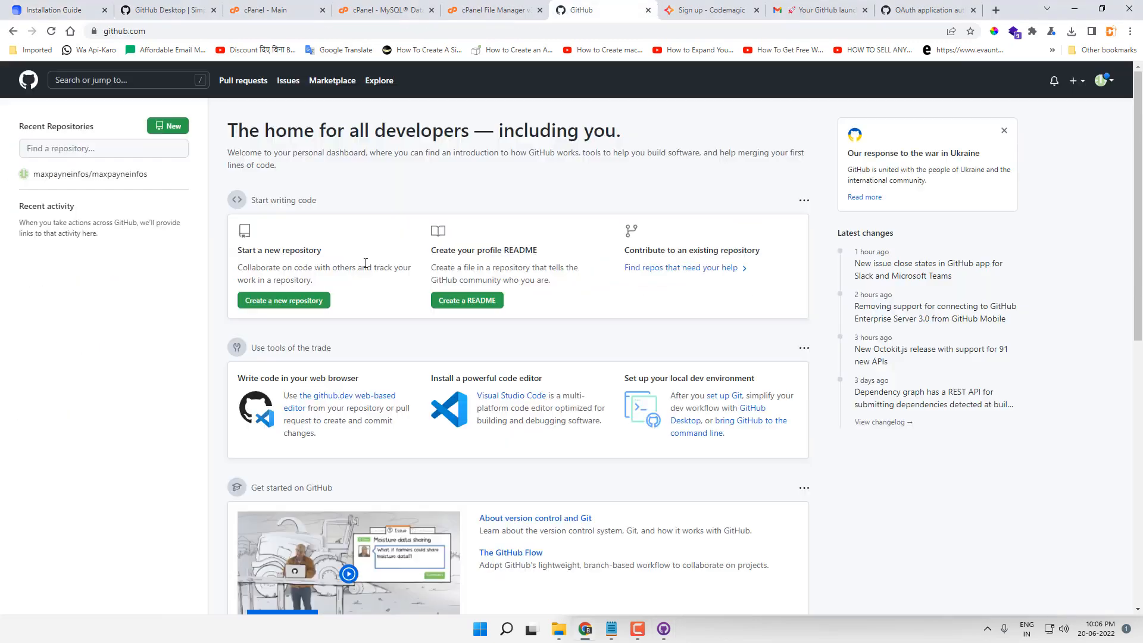
left_click(113, 175)
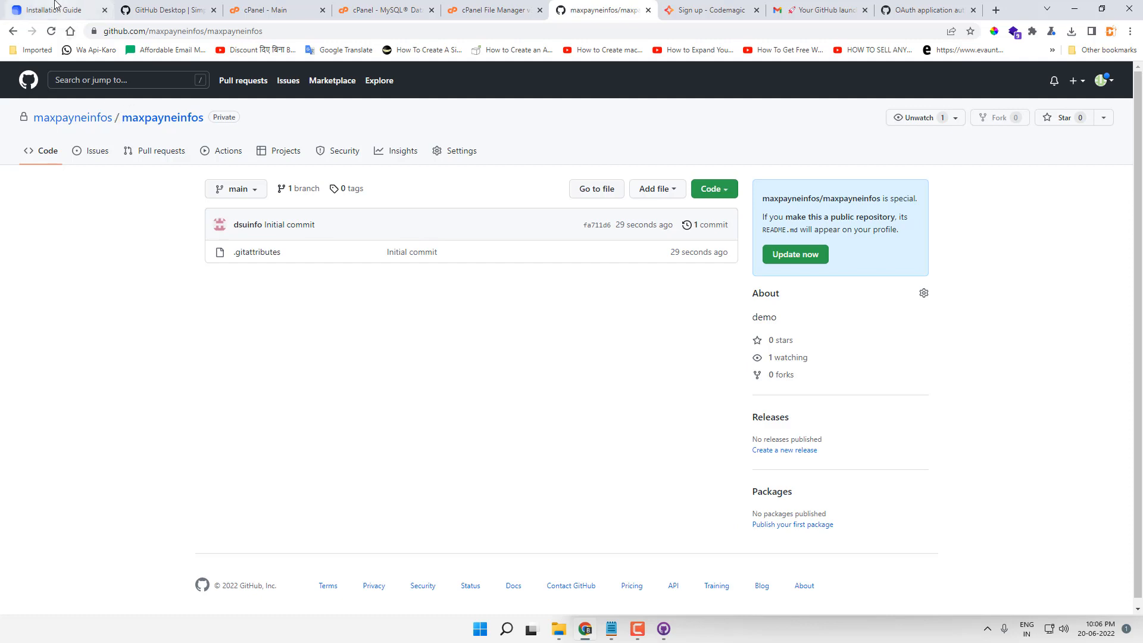
left_click(53, 10)
scroll(534, 391, "down", 4)
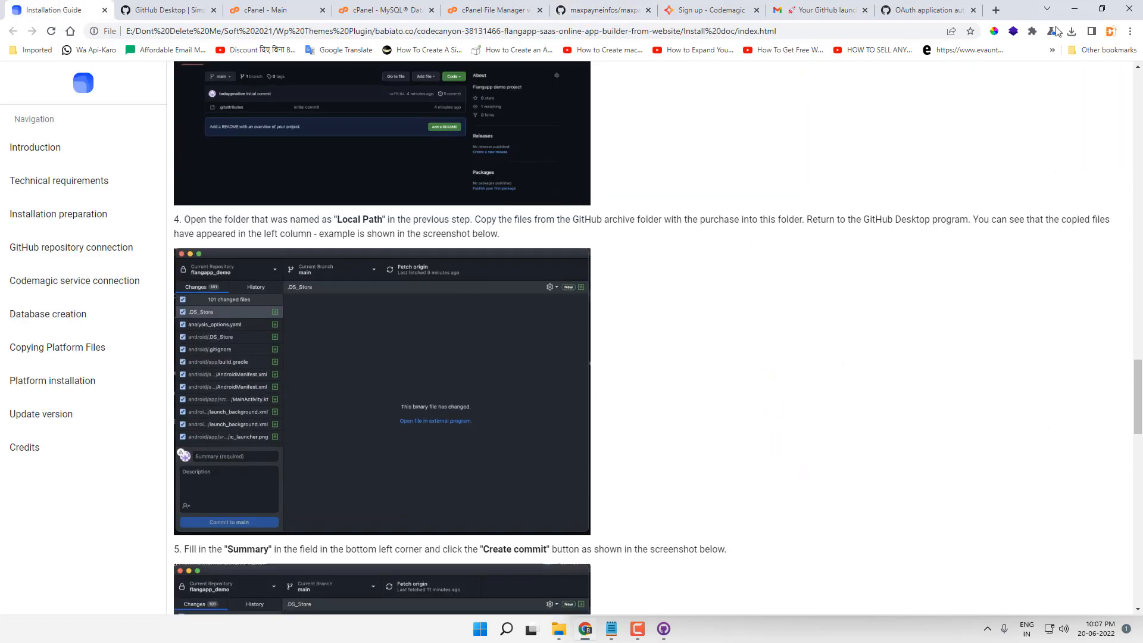
Step: Open the maxpayneinfos repository folder in File Explorer
left_click(1075, 10)
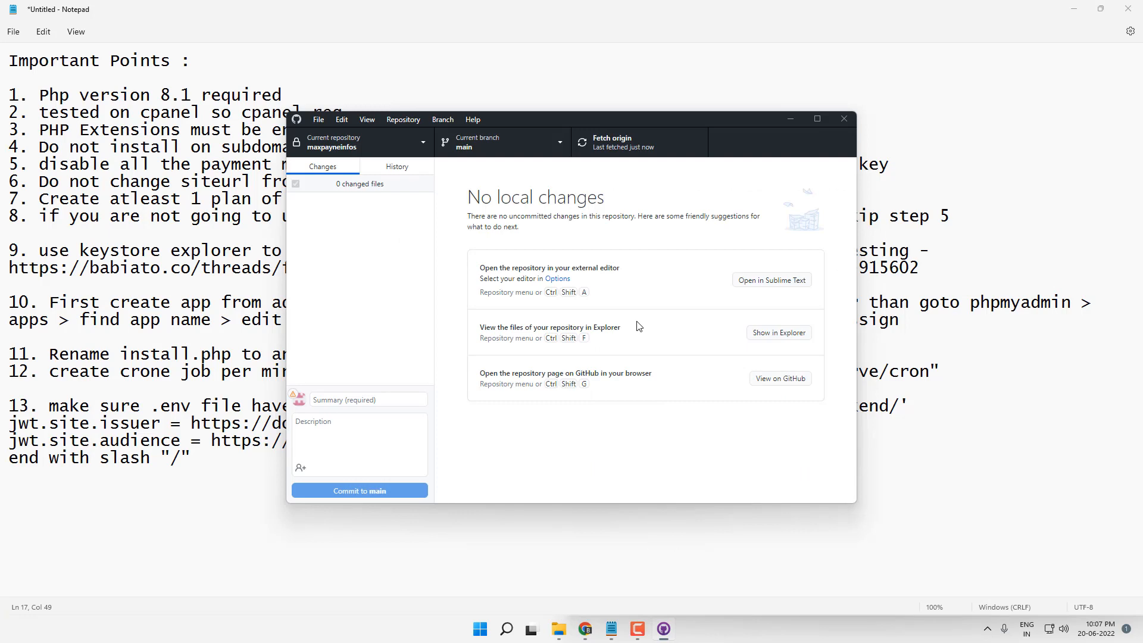
left_click(777, 333)
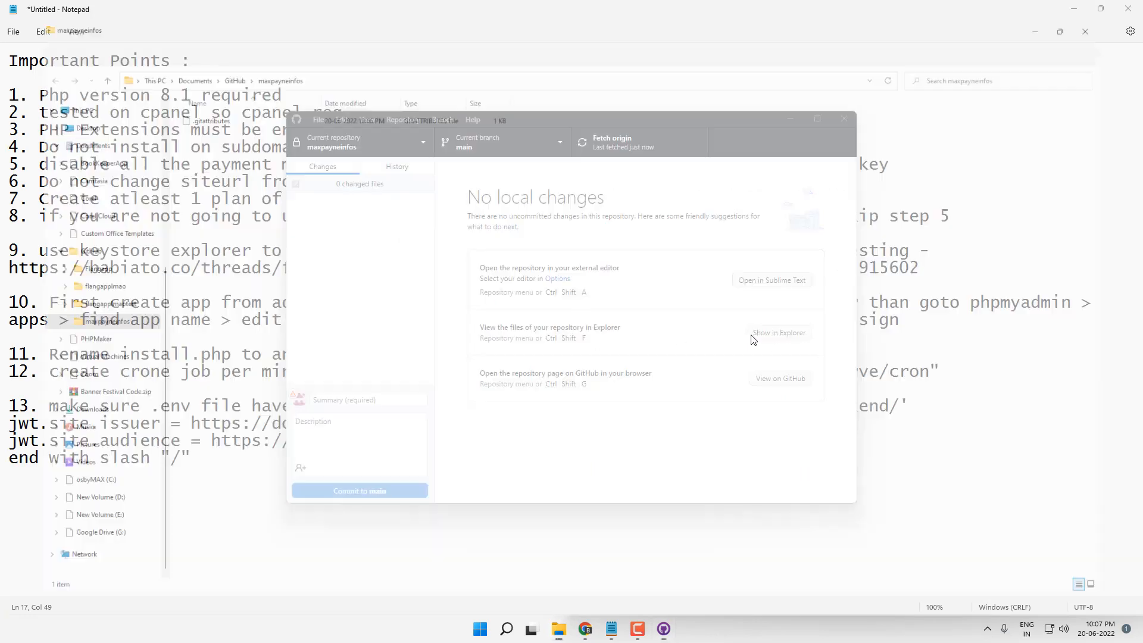
left_click(305, 63)
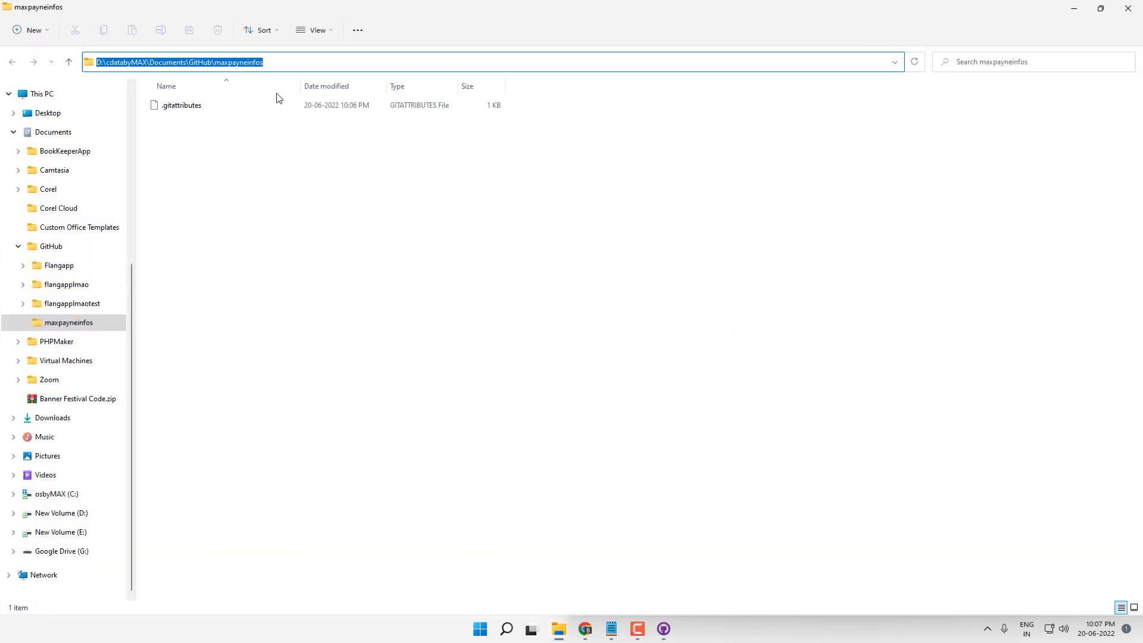
left_click(345, 199)
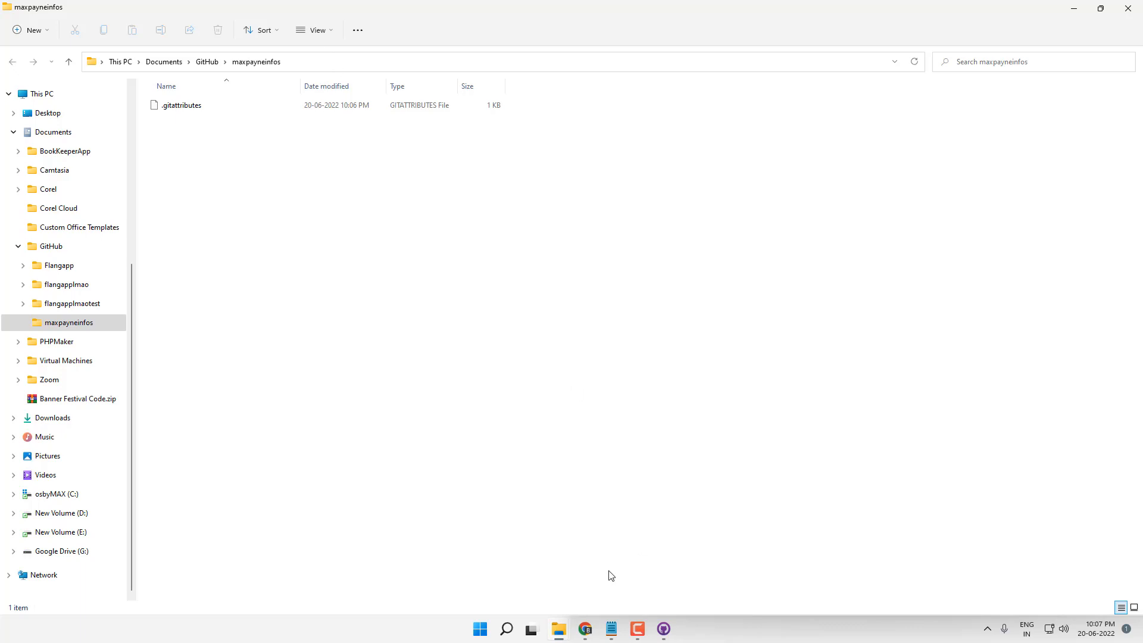
Step: Drag all upload-on-github.zip contents from FLANGAPP-DEMO-CONTENT into the repository folder, replacing the existing file
mouse_move(565, 628)
left_click(507, 571)
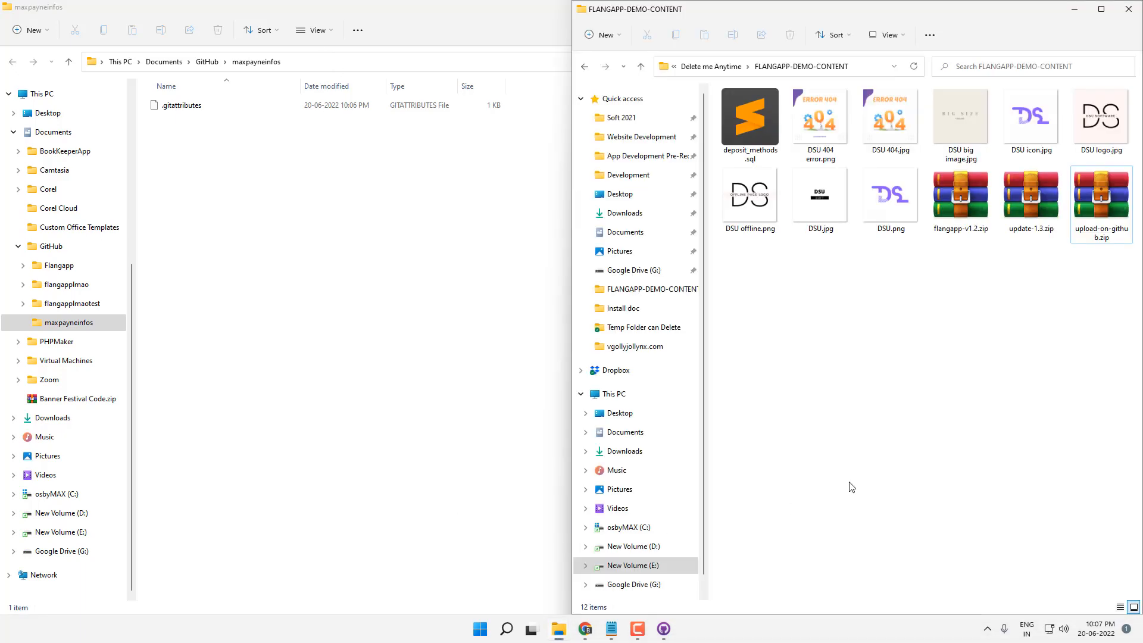
left_click(1098, 241)
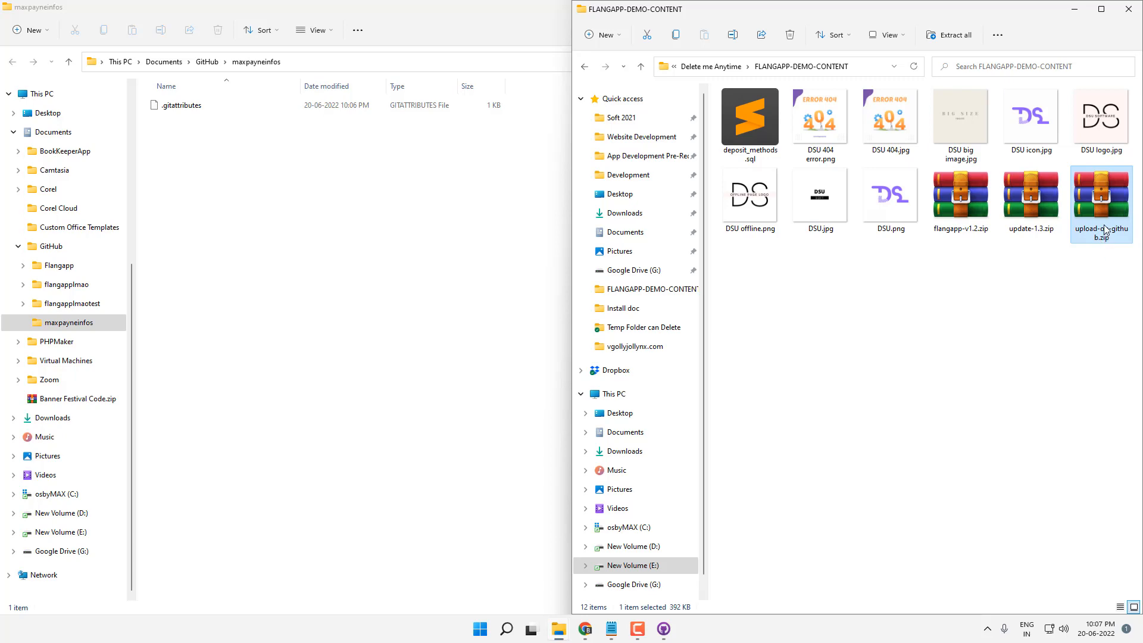
double_click(1104, 231)
key("ctrl+a")
left_click_drag(836, 388, 436, 301)
left_click(309, 216)
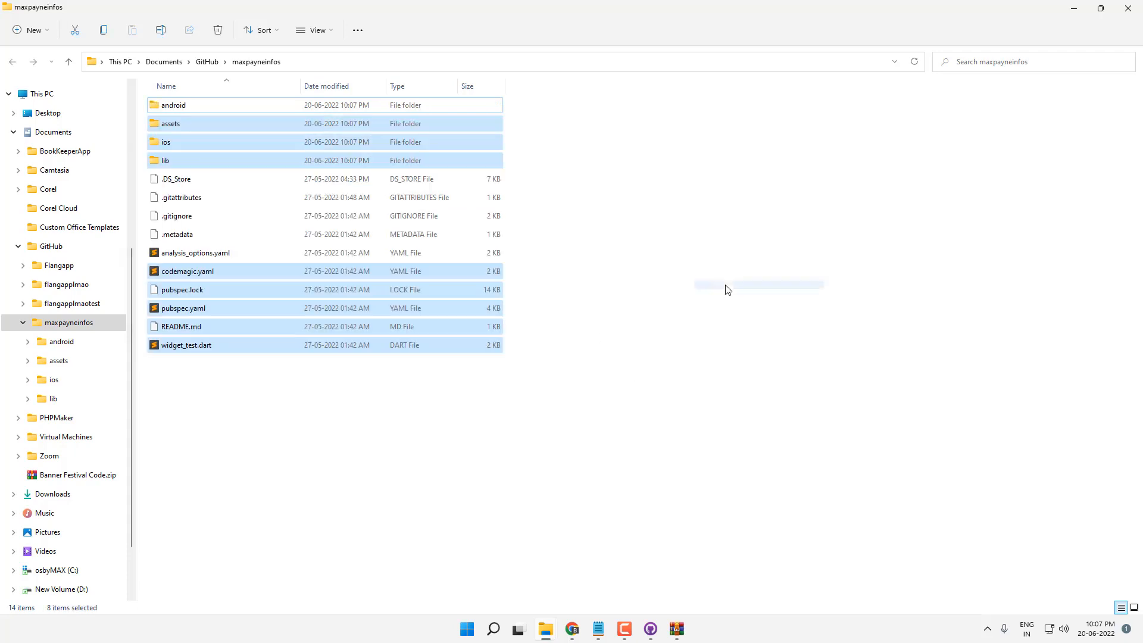
Step: Commit the 101 changed files to main with the summary 'Copy project files'
left_click(707, 295)
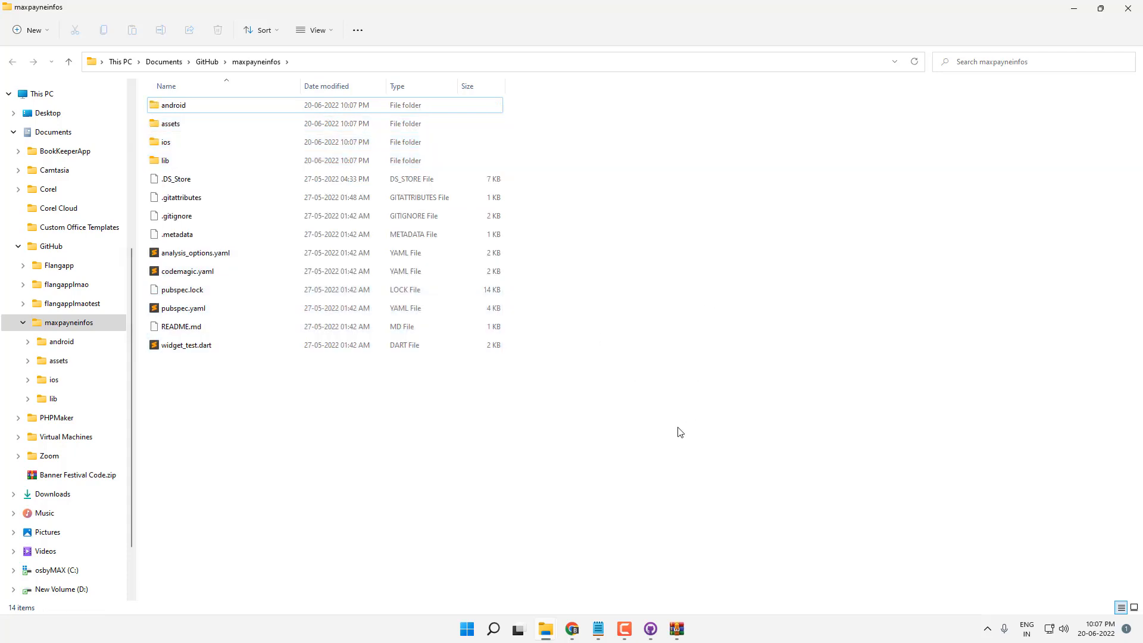
left_click(650, 638)
left_click(379, 402)
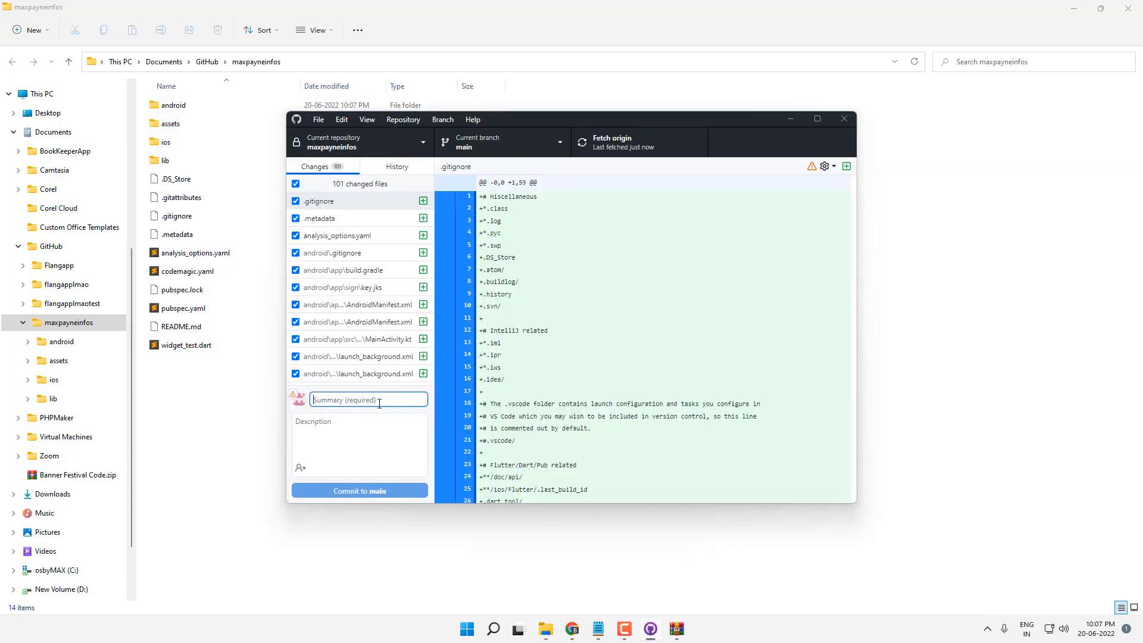
type("Copy")
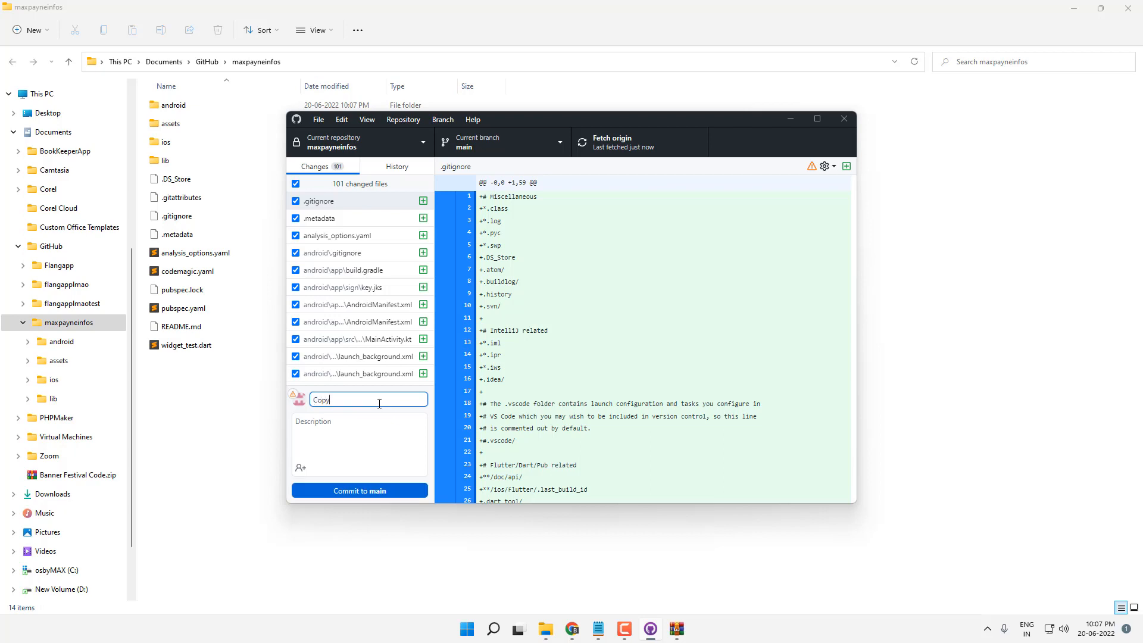
type(" project files")
left_click(576, 627)
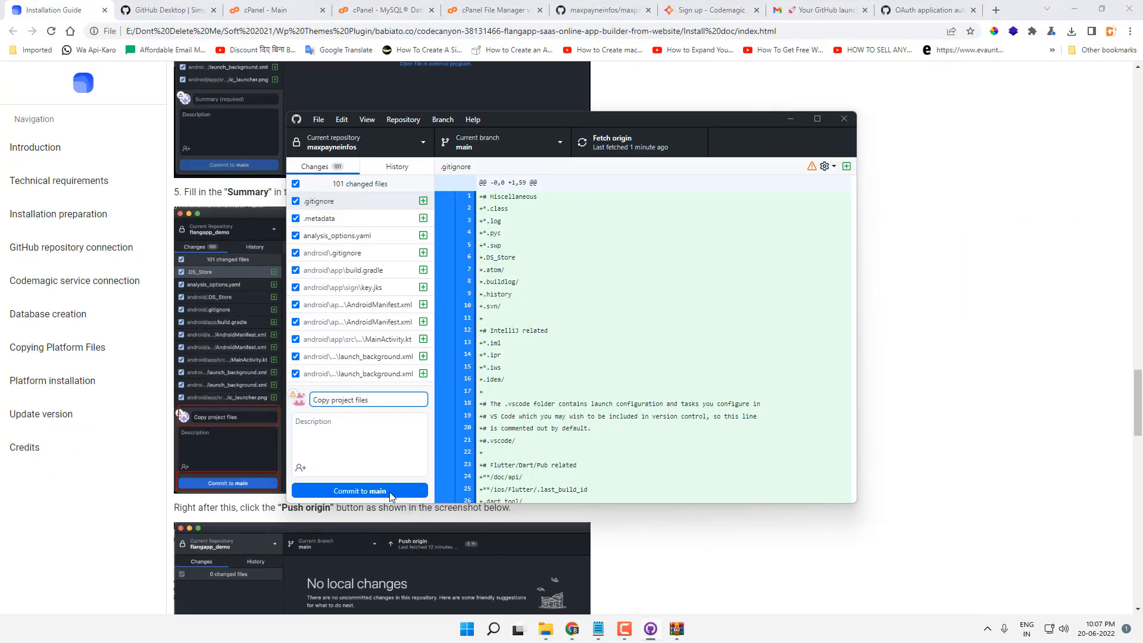
left_click(389, 490)
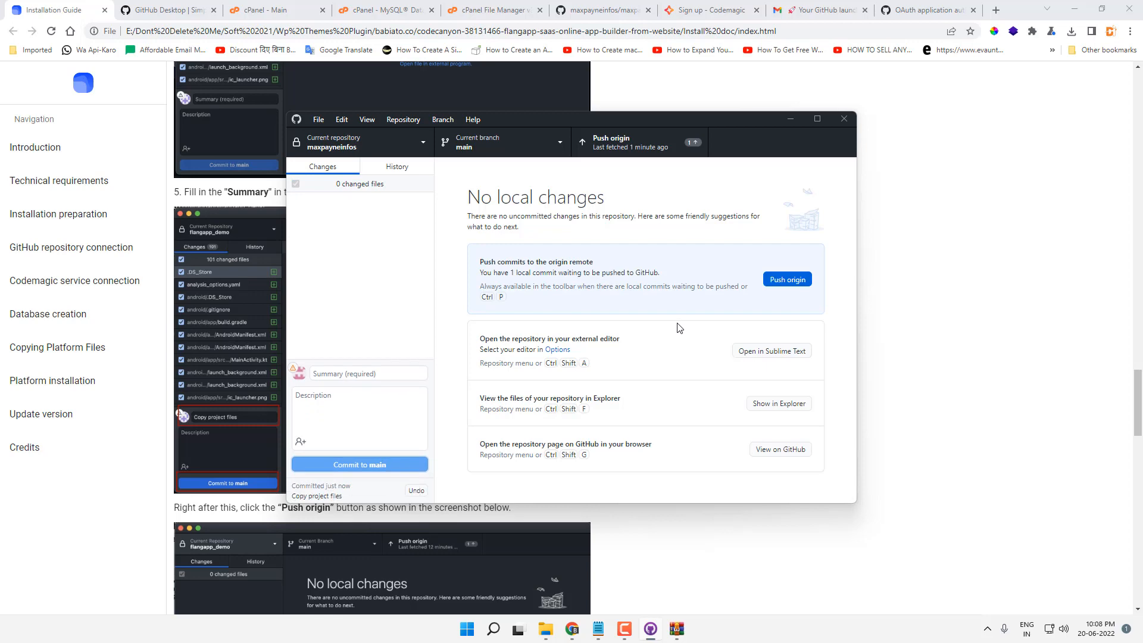
Step: Push the commit to GitHub with Push origin
left_click(905, 368)
scroll(733, 408, "down", 6)
scroll(733, 408, "down", 2)
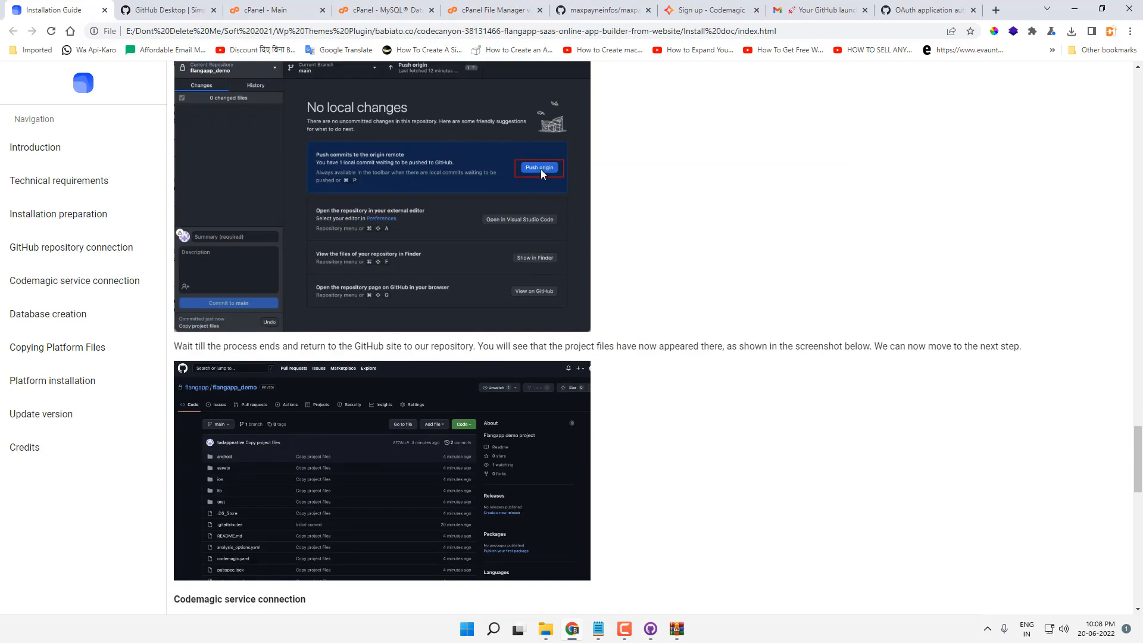
left_click(651, 629)
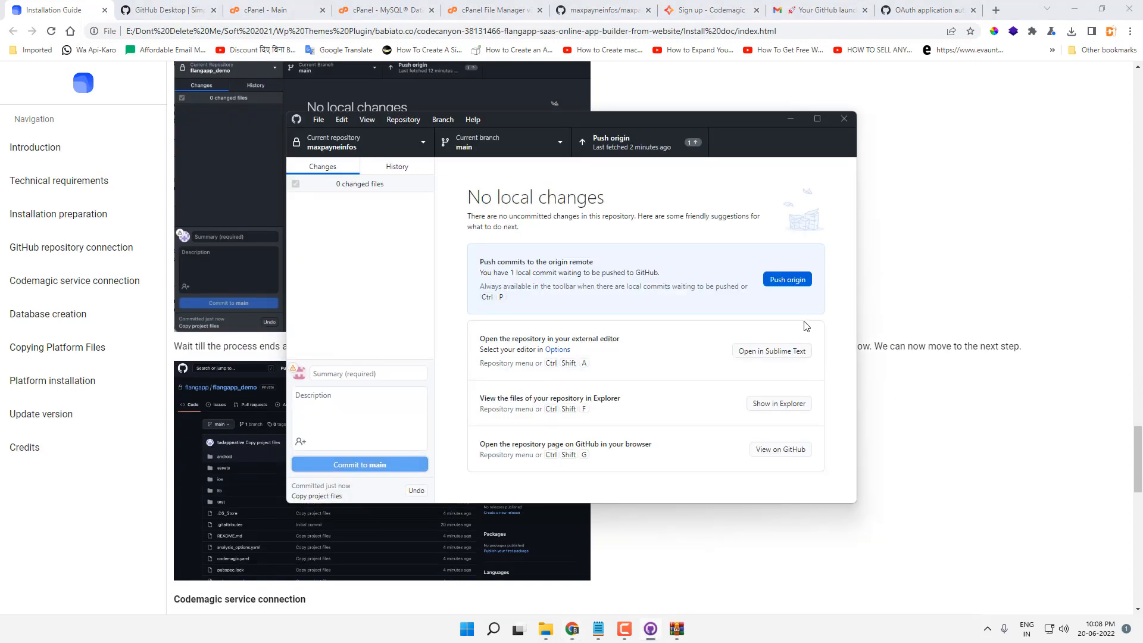
left_click(787, 279)
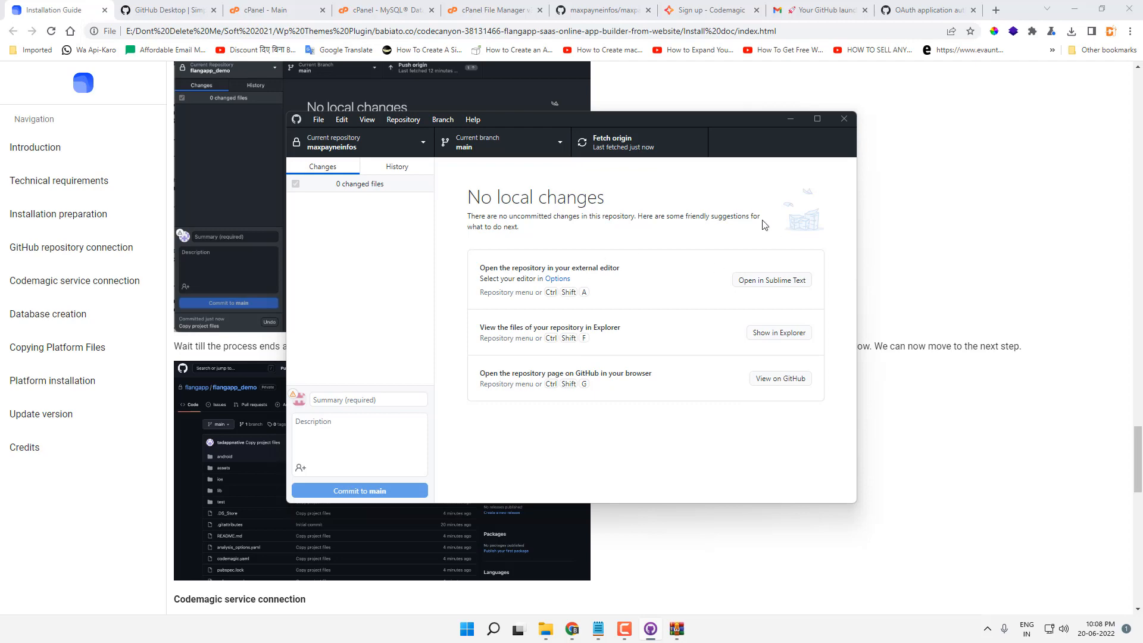
left_click(619, 9)
Step: Reload the repository to see the pushed files, then scroll the guide to Codemagic service connection
key("F5")
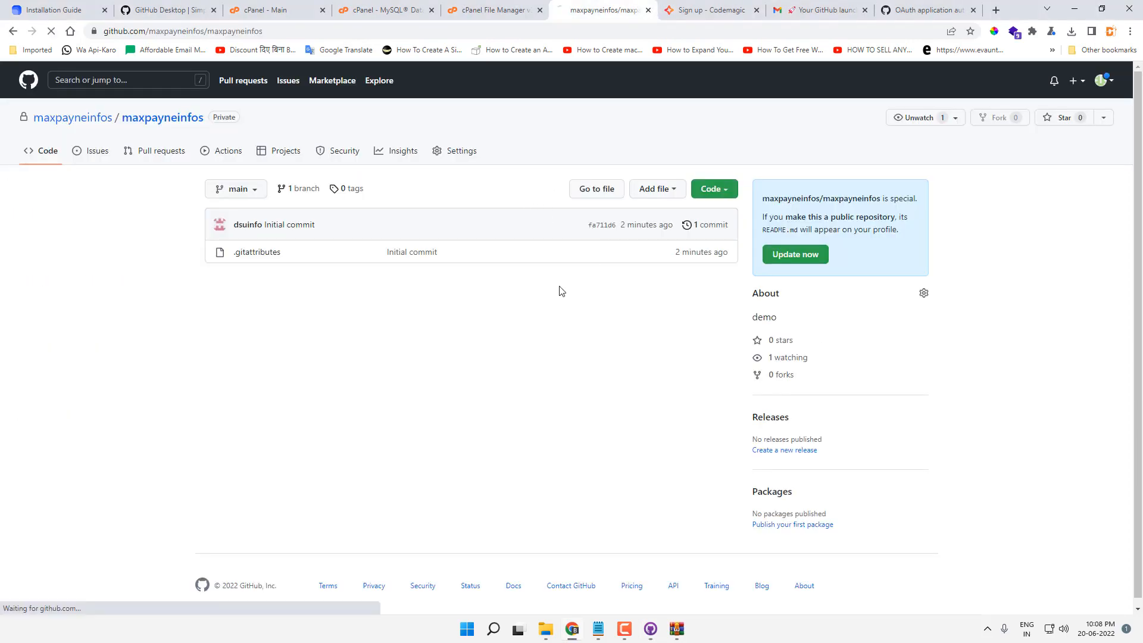
scroll(559, 305, "down", 2)
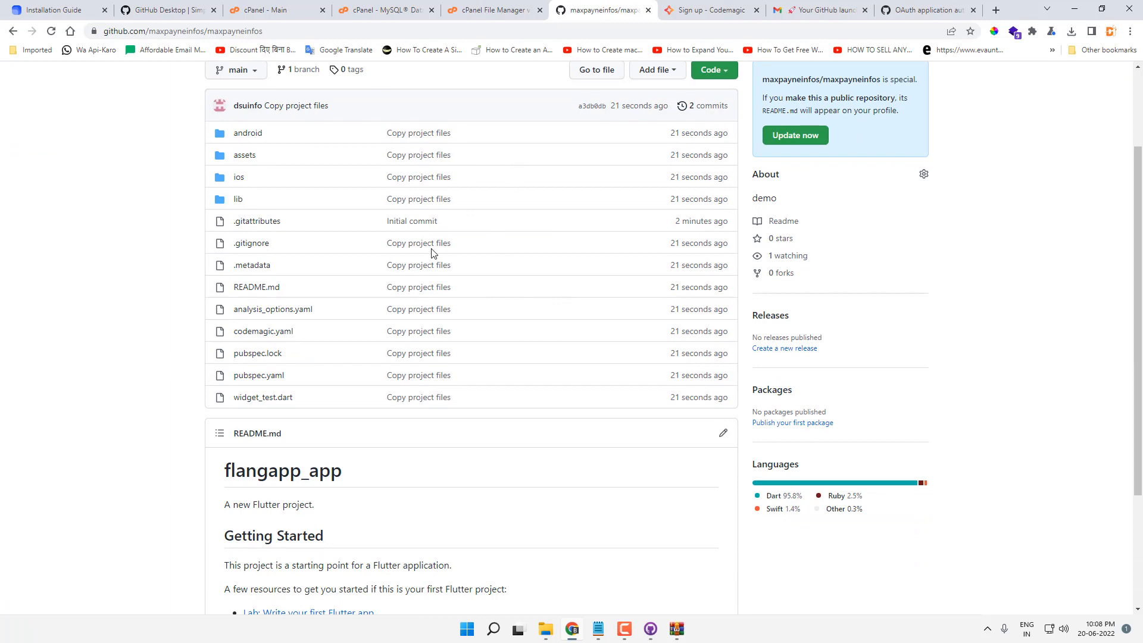
left_click(57, 8)
scroll(638, 370, "down", 3)
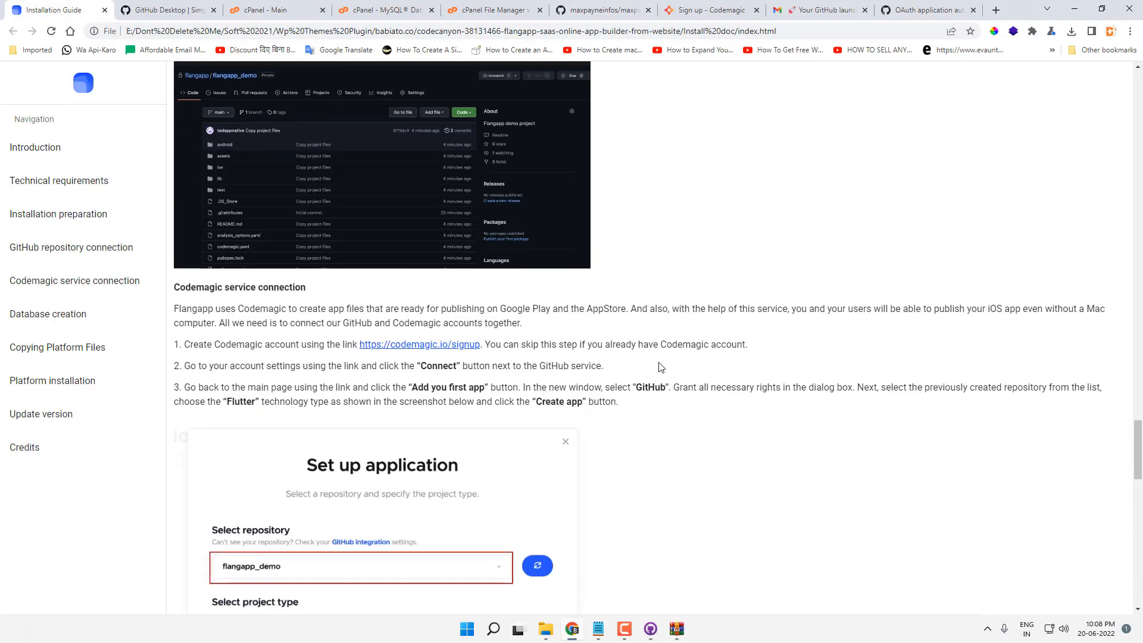
Step: Create a Codemagic account with name and email, verify with the emailed key, and skip onboarding
left_click(708, 6)
left_click(300, 380)
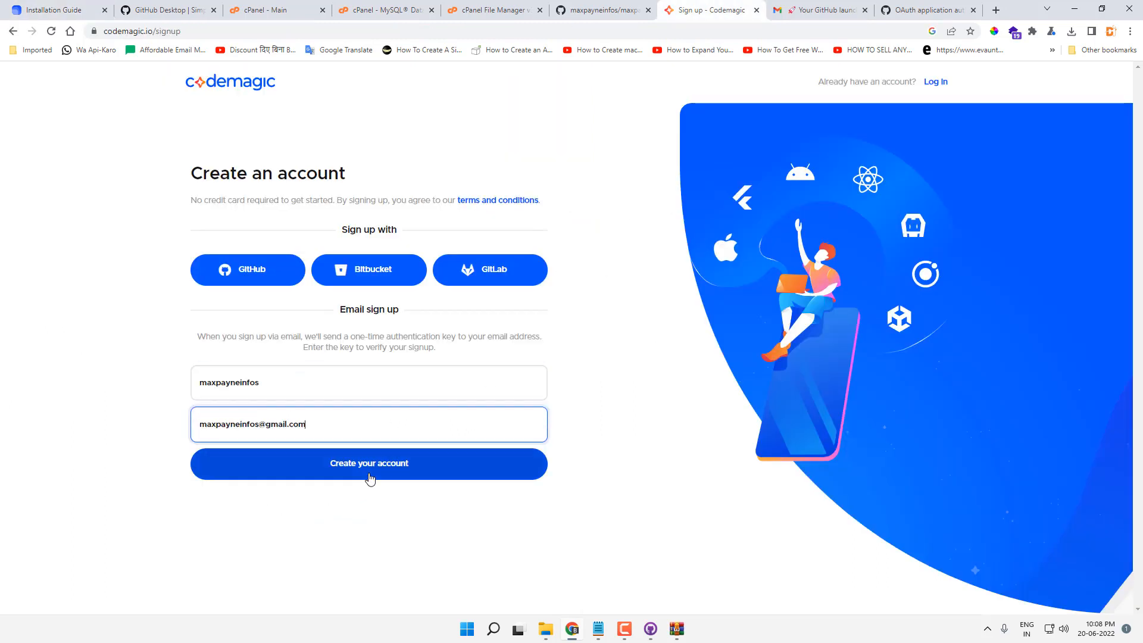
left_click(456, 464)
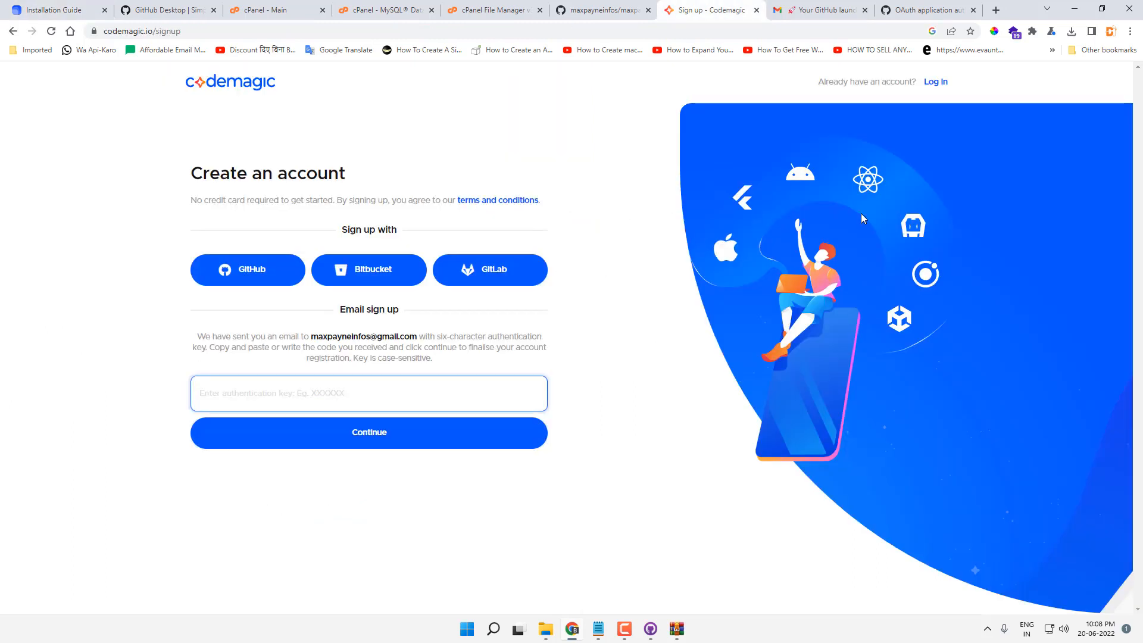
left_click(841, 6)
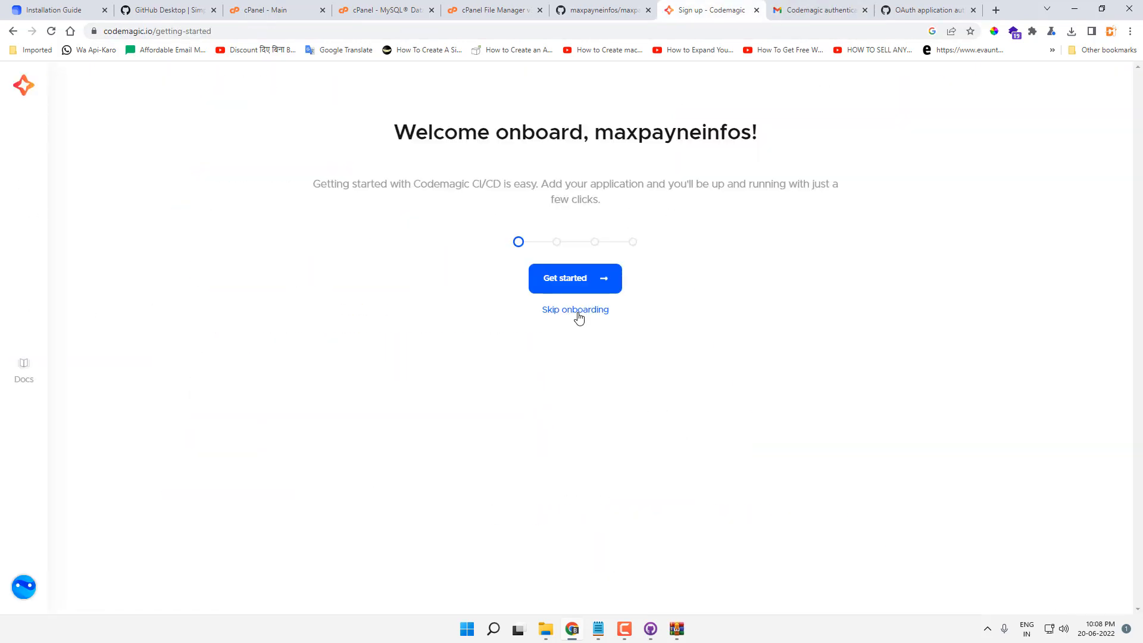
left_click(579, 316)
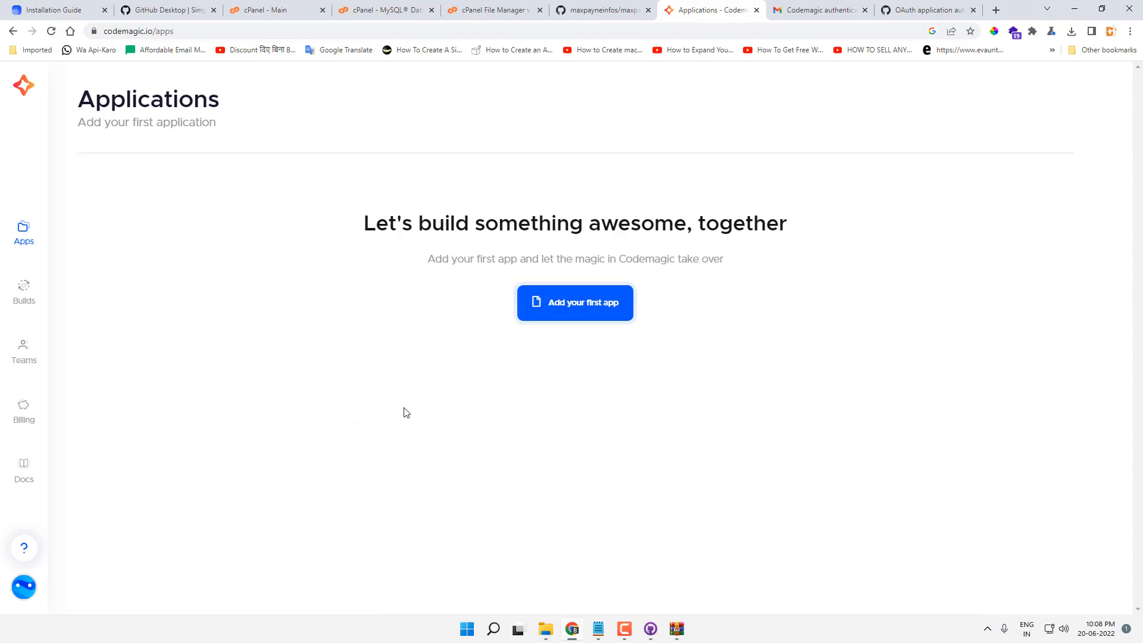
Step: From Codemagic's User settings, connect GitHub and authorize Codemagic CI/CD
left_click(29, 593)
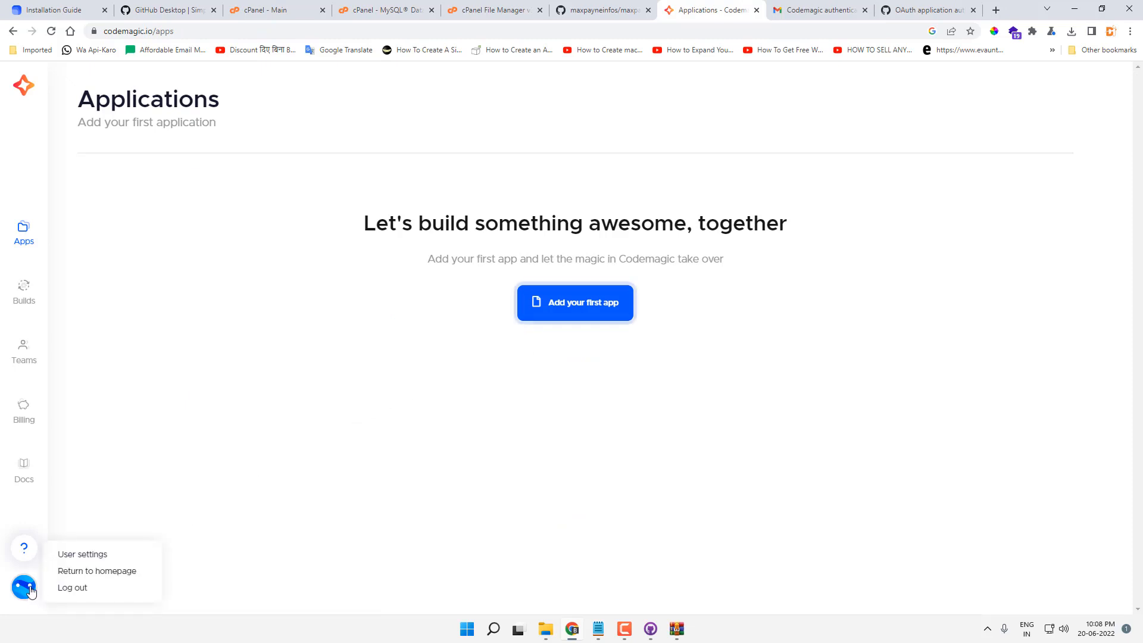
left_click(84, 553)
scroll(355, 379, "down", 2)
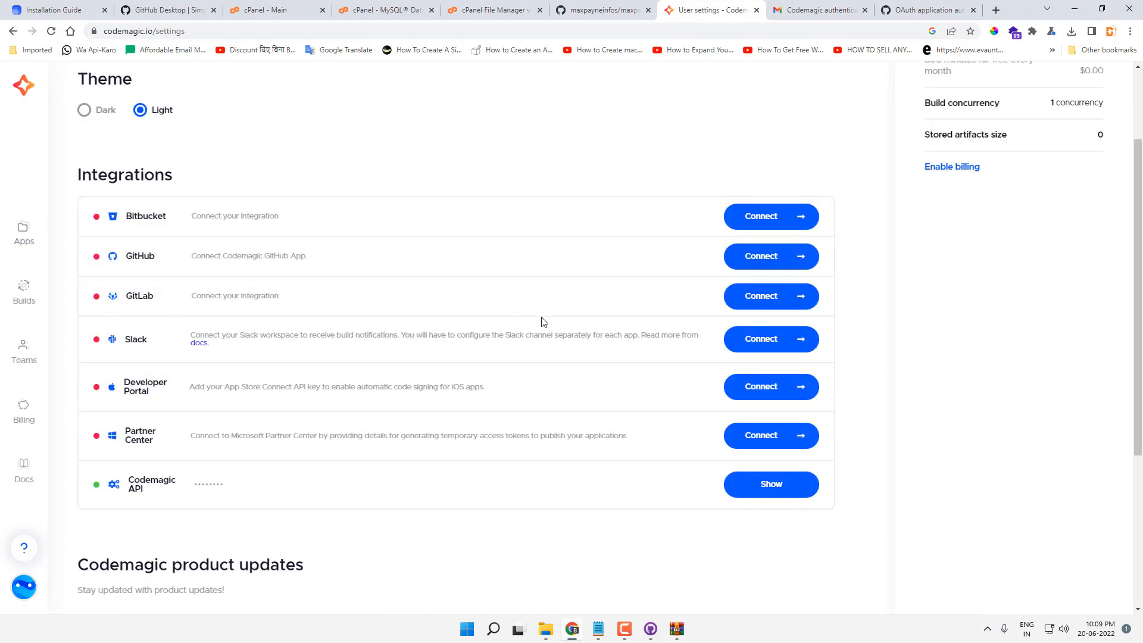
left_click(735, 257)
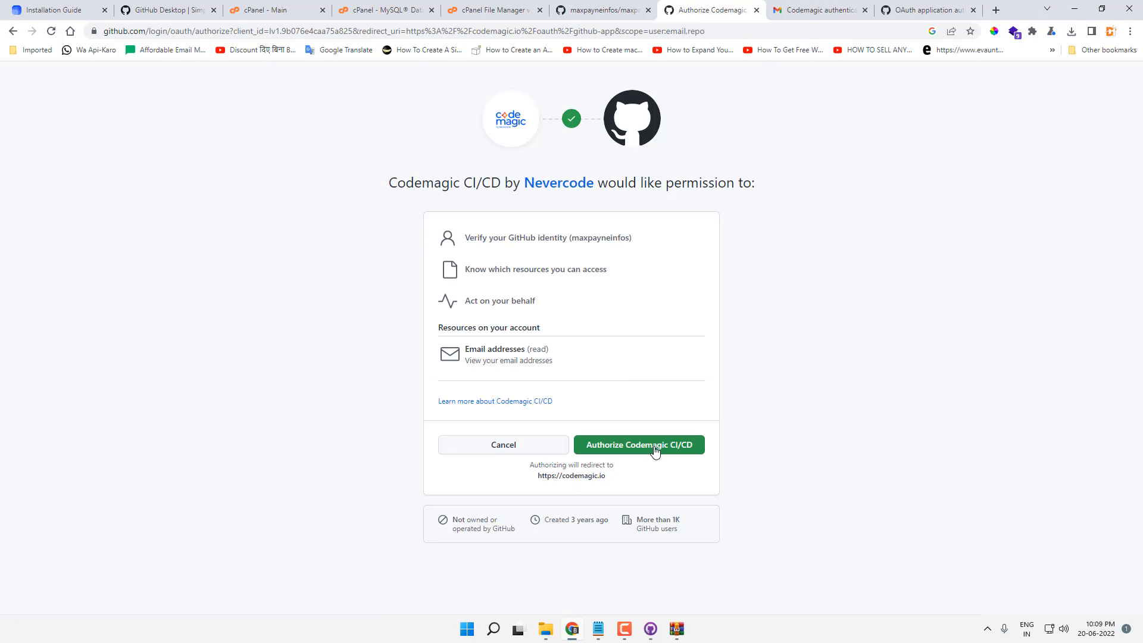
left_click(655, 451)
Step: Finish the integration by installing the Codemagic GitHub App with access to all repositories
scroll(691, 288, "down", 3)
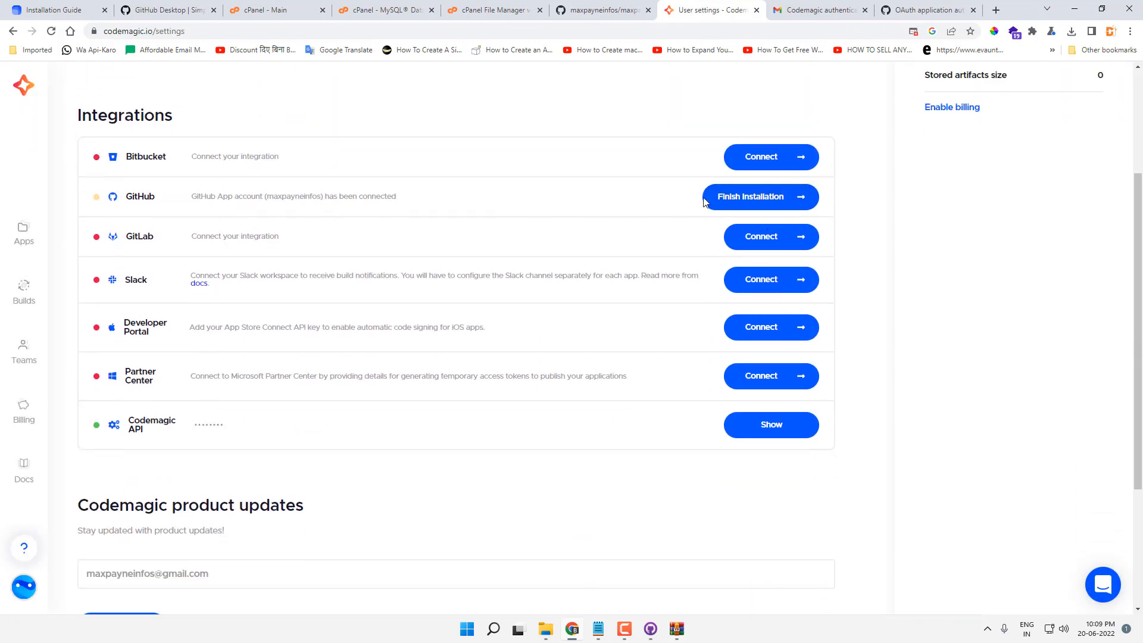
left_click(731, 198)
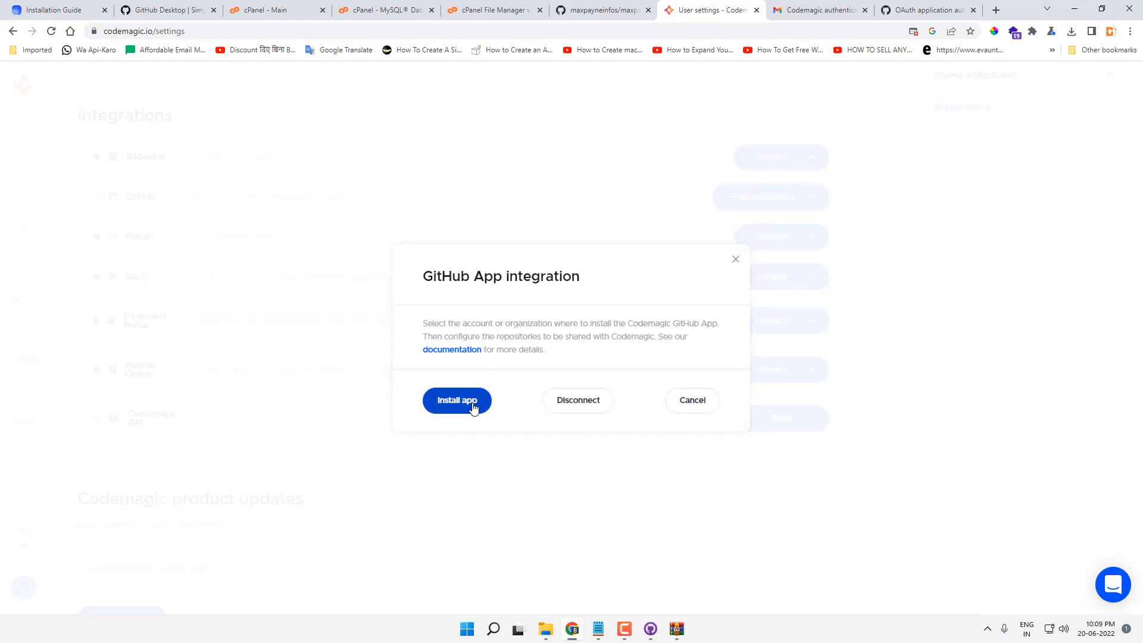
left_click(472, 407)
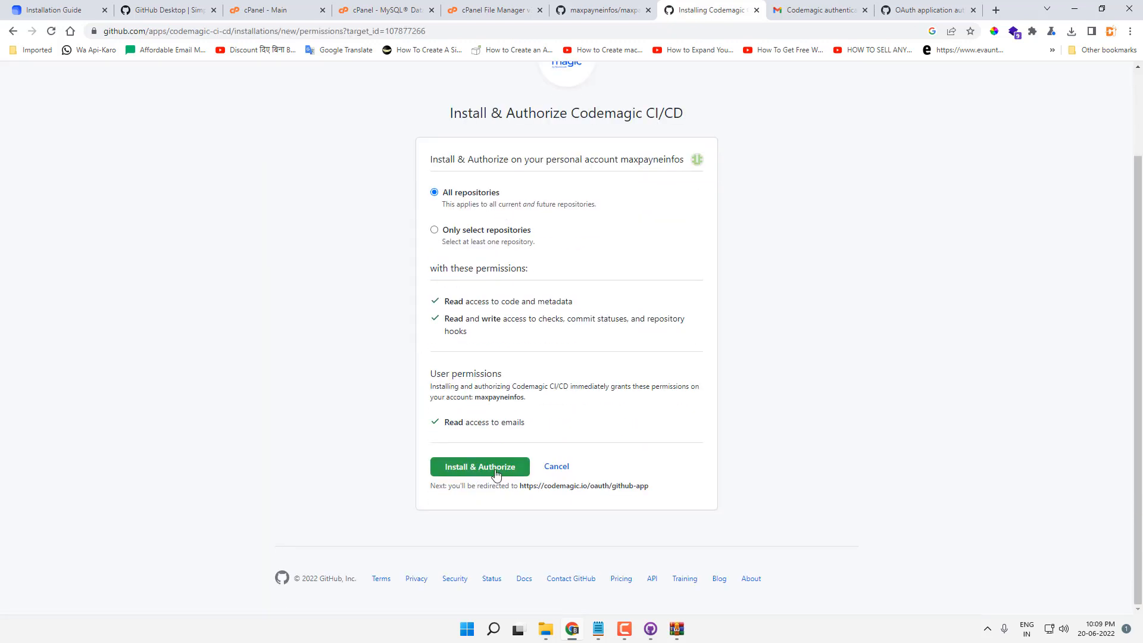
left_click(496, 468)
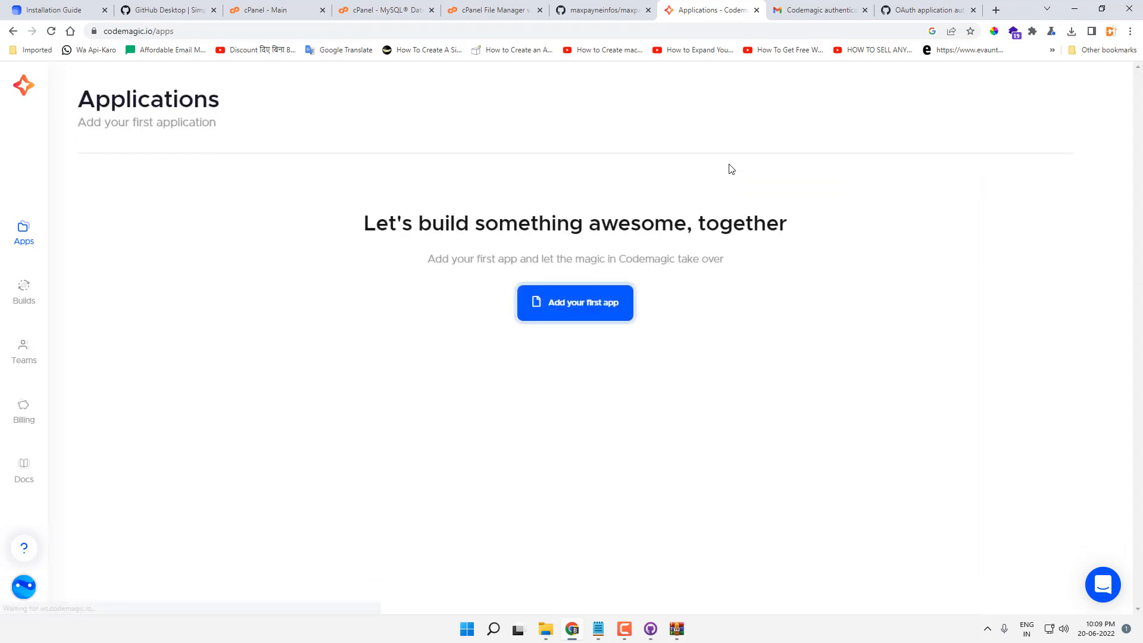
left_click(622, 7)
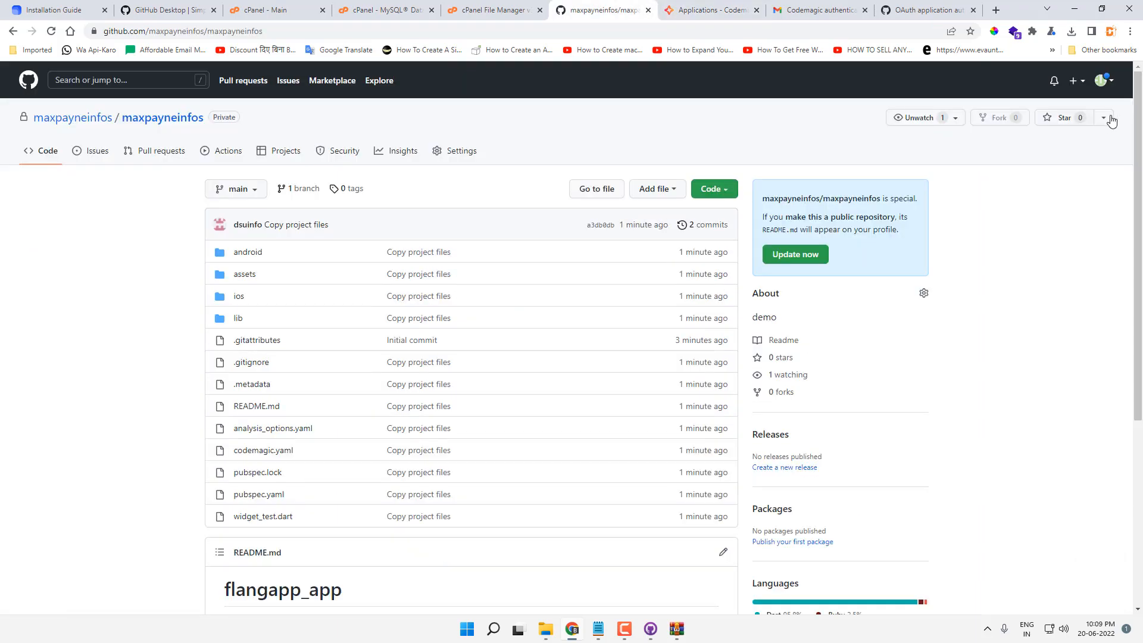
Step: Check GitHub's Installed GitHub Apps, Authorized GitHub Apps and Authorized OAuth Apps lists for Codemagic CI/CD
left_click(1101, 81)
left_click(1035, 334)
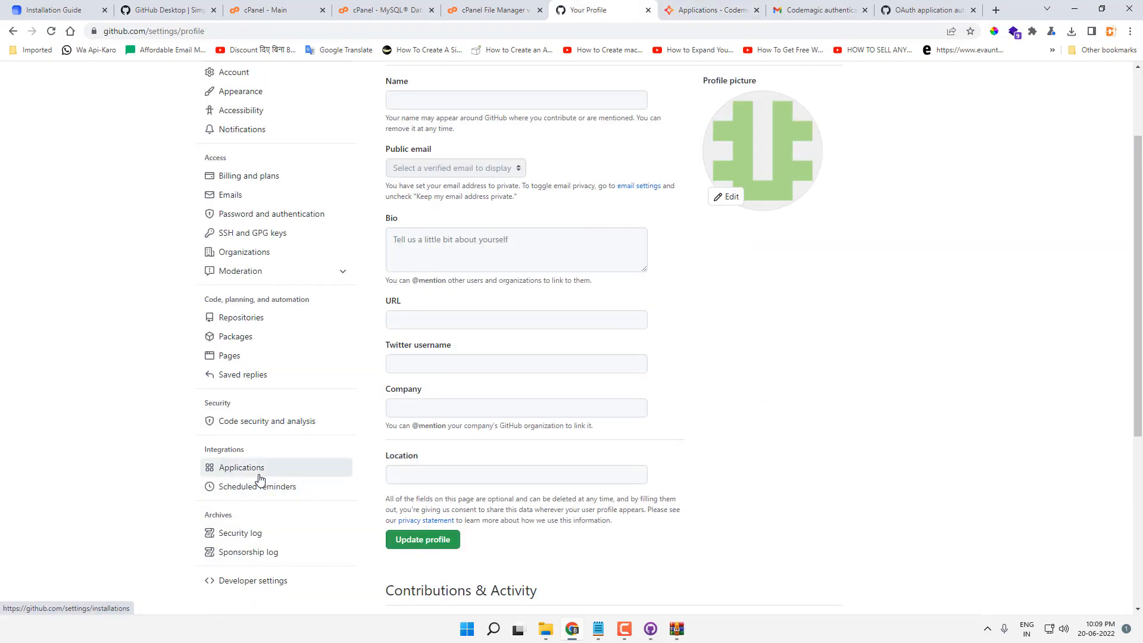
left_click(250, 468)
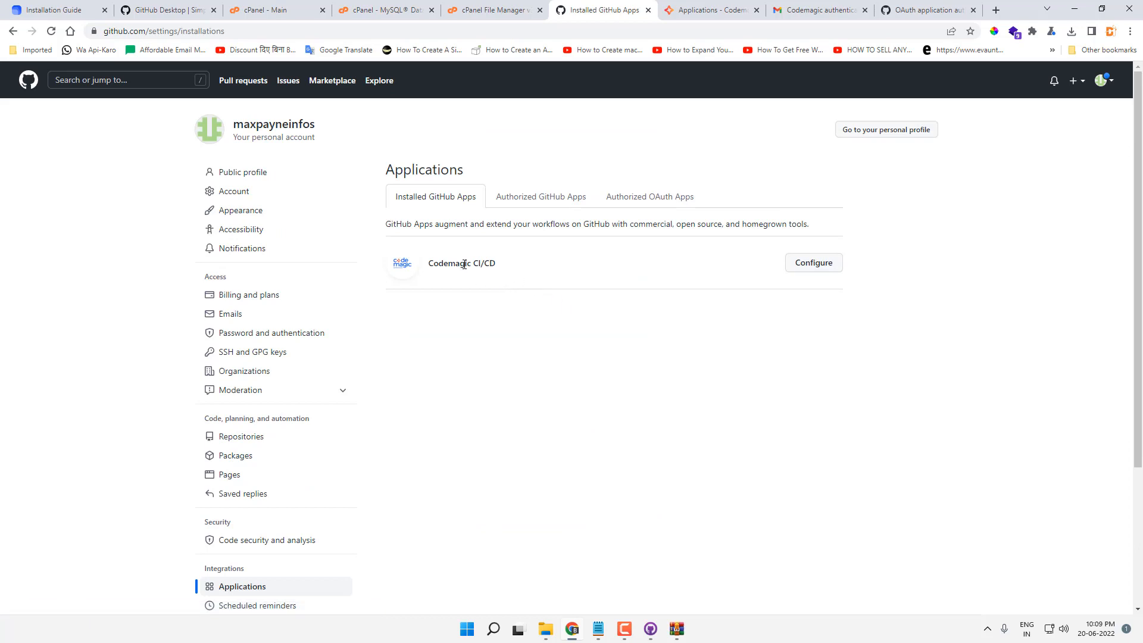
left_click(553, 198)
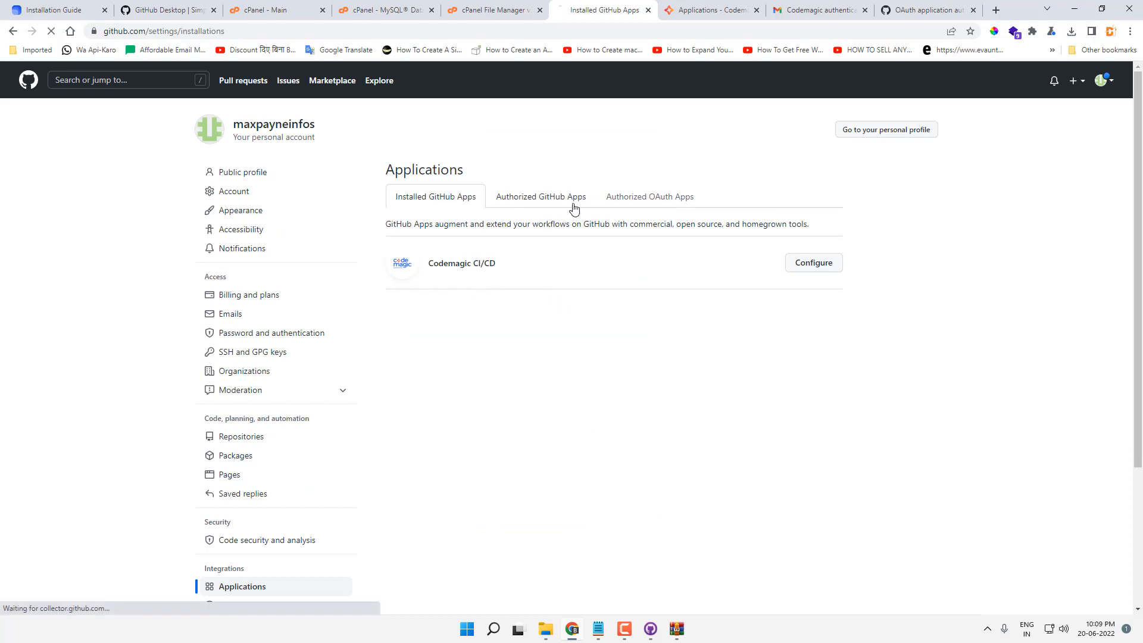
left_click(649, 197)
left_click(439, 198)
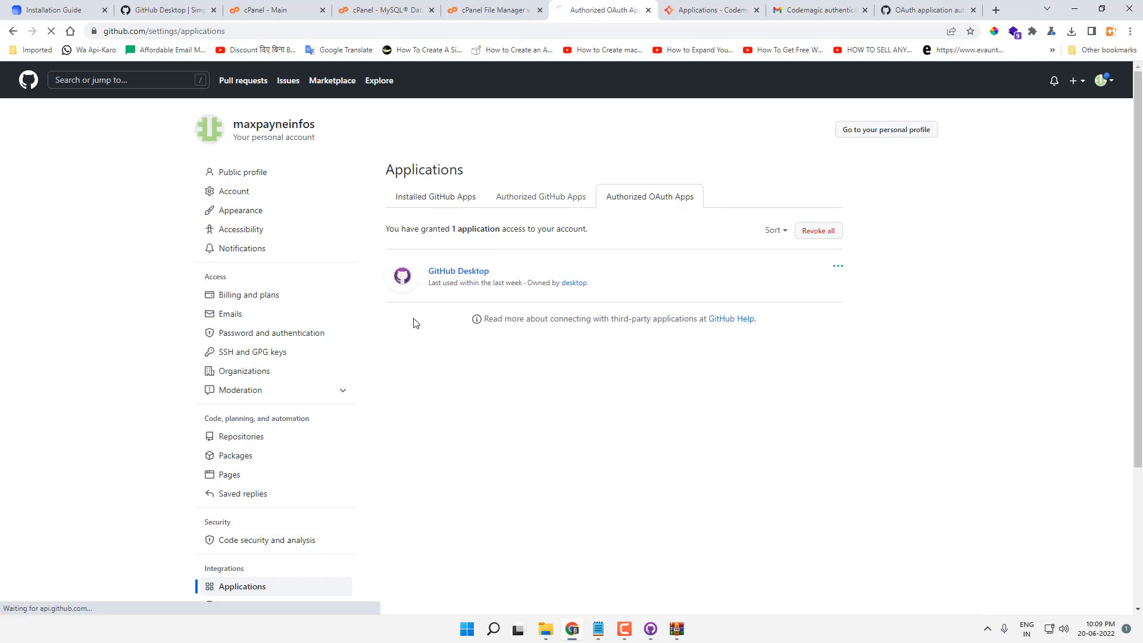
key("ctrl+Tab")
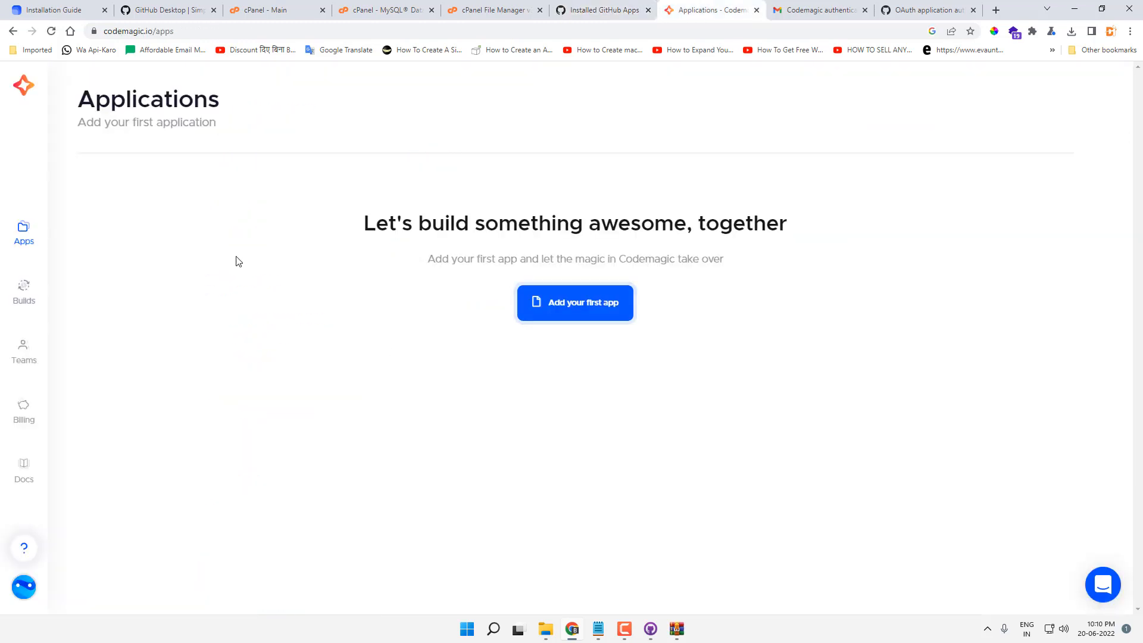
Step: Add the maxpayneinfos GitHub repository to Codemagic as a Flutter App via the Workflow Editor
left_click(572, 314)
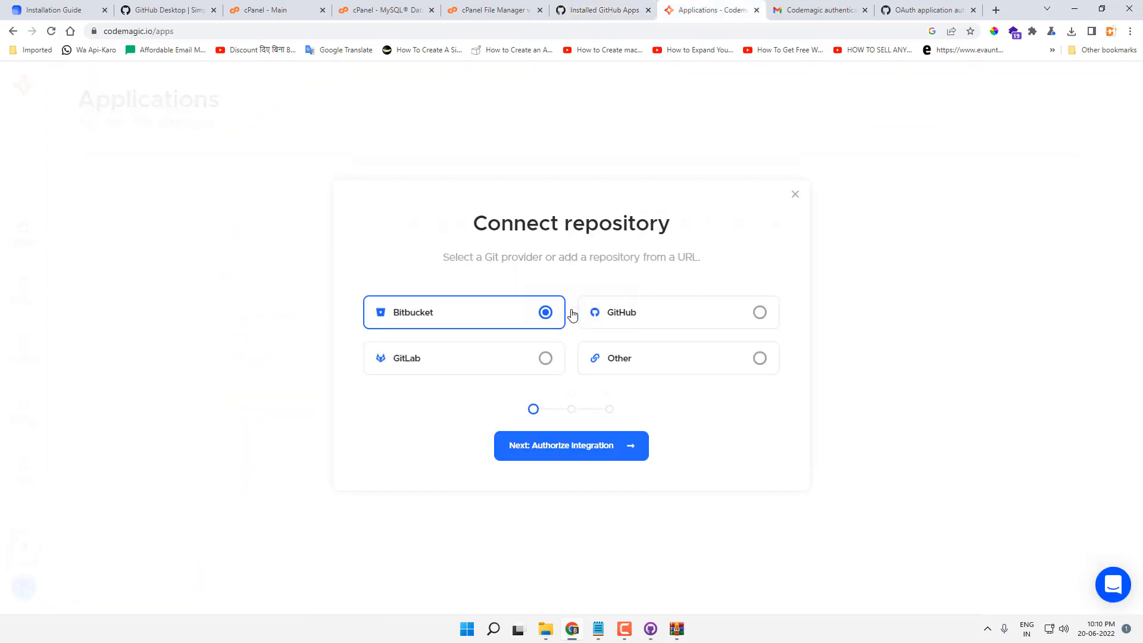
left_click(760, 316)
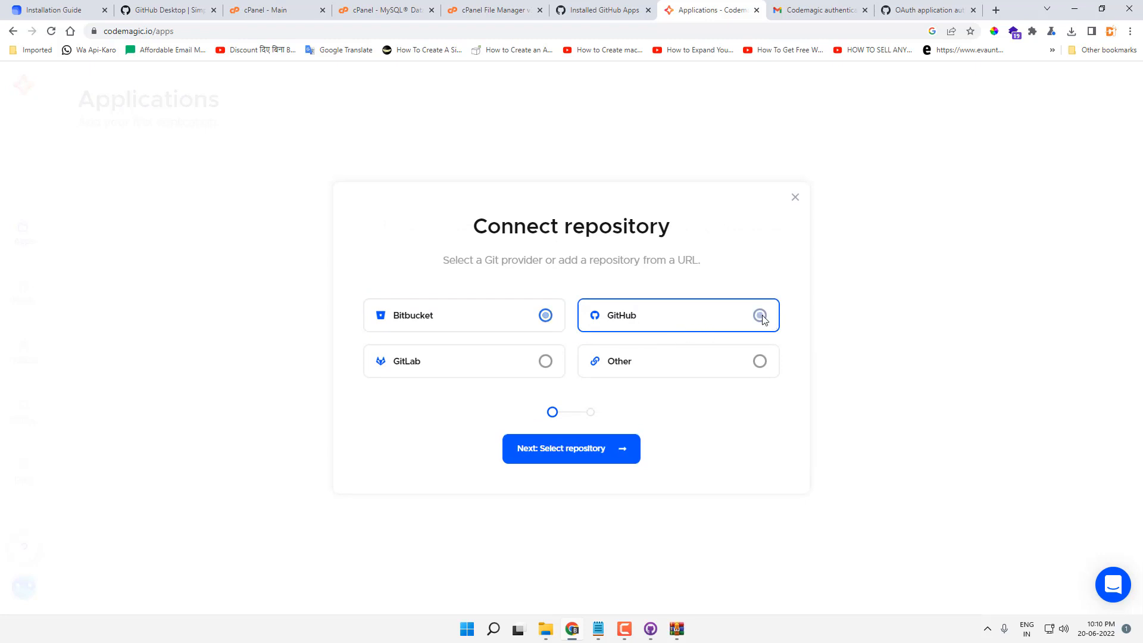
left_click(599, 459)
left_click(494, 287)
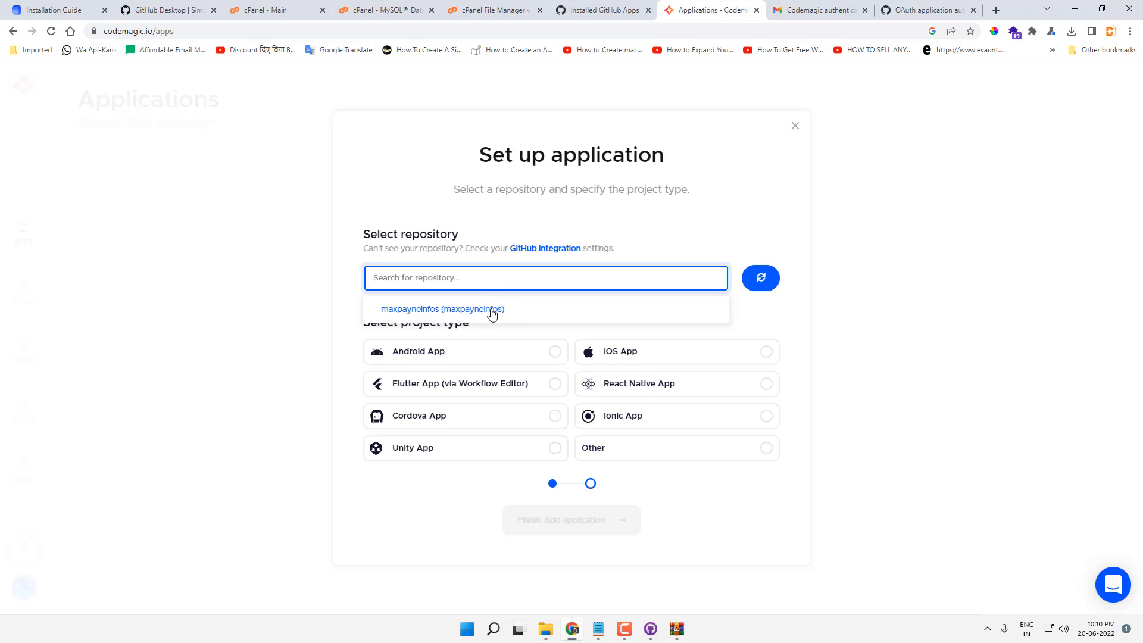
left_click(491, 311)
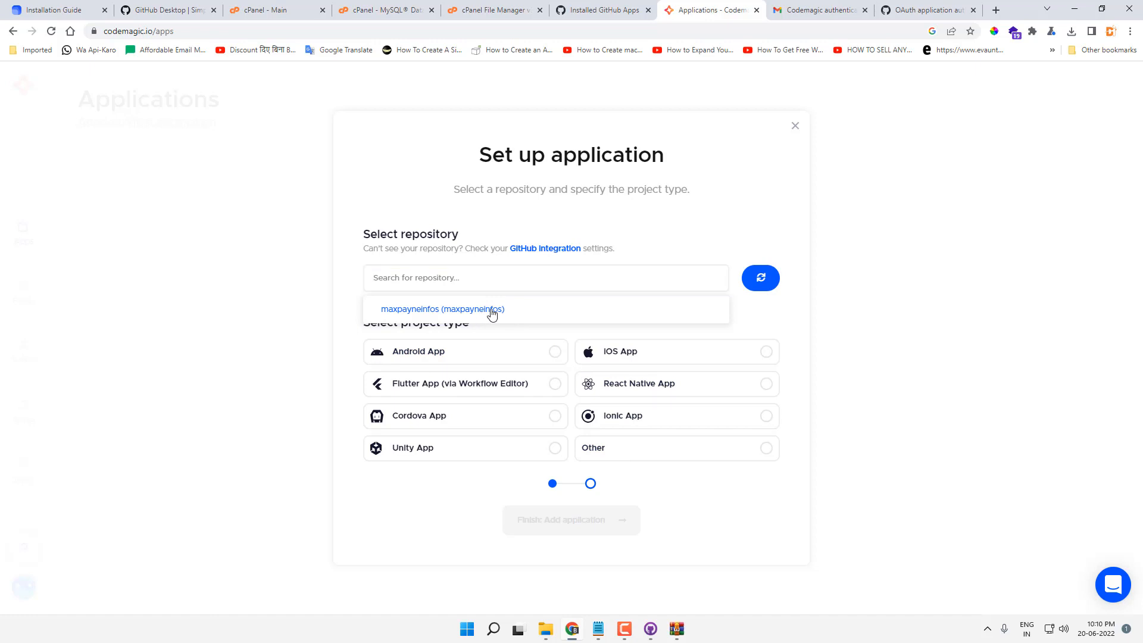
left_click(545, 388)
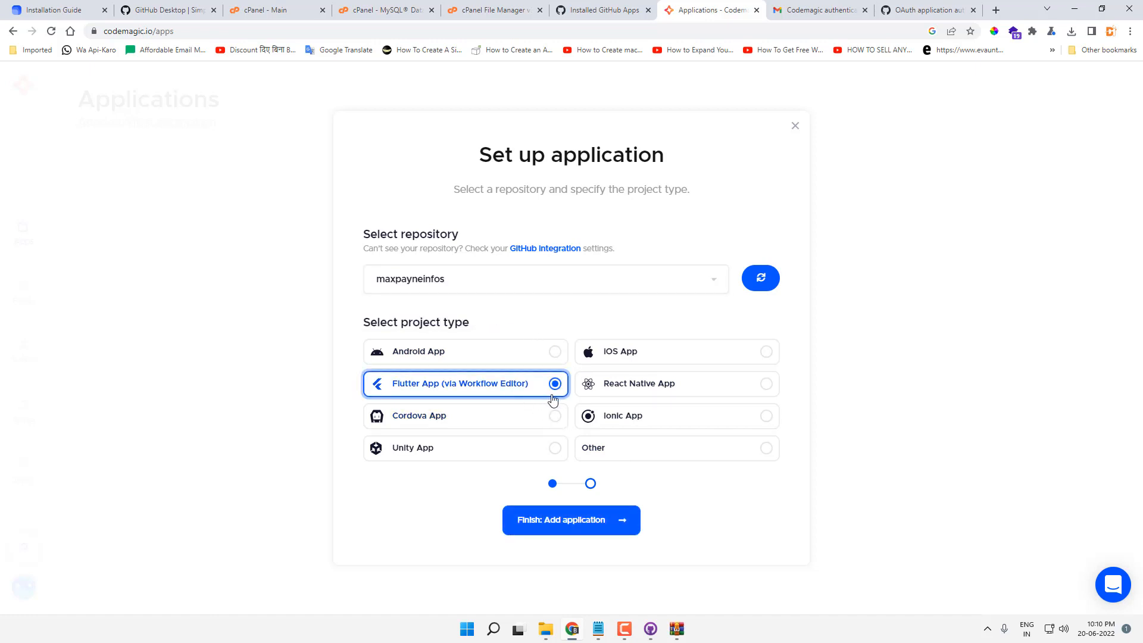
left_click(585, 529)
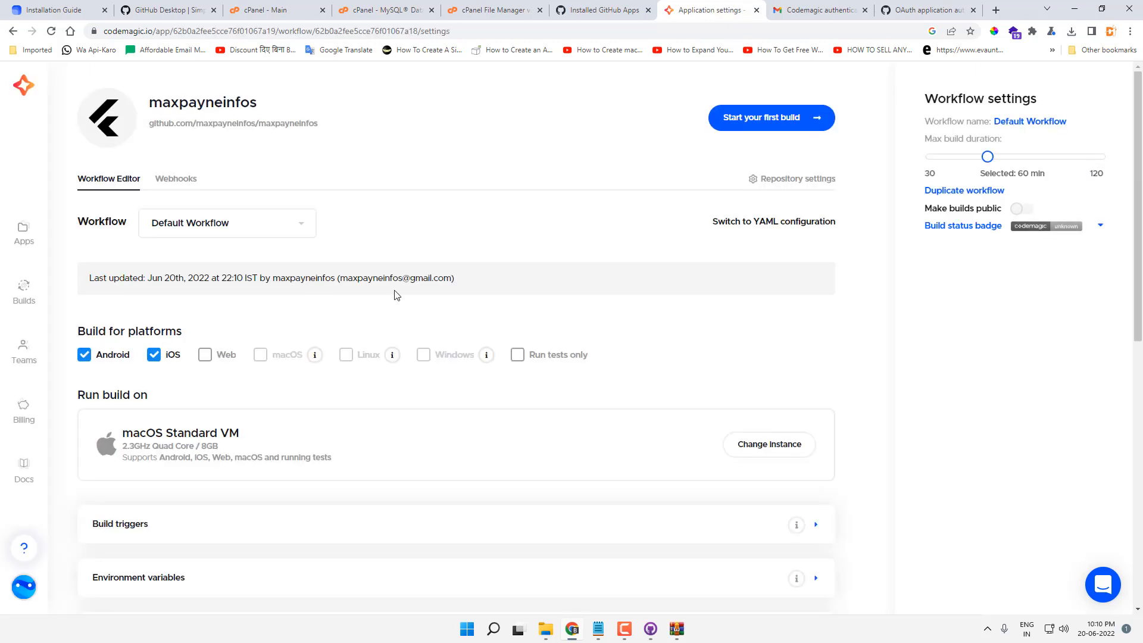
key("ctrl+1")
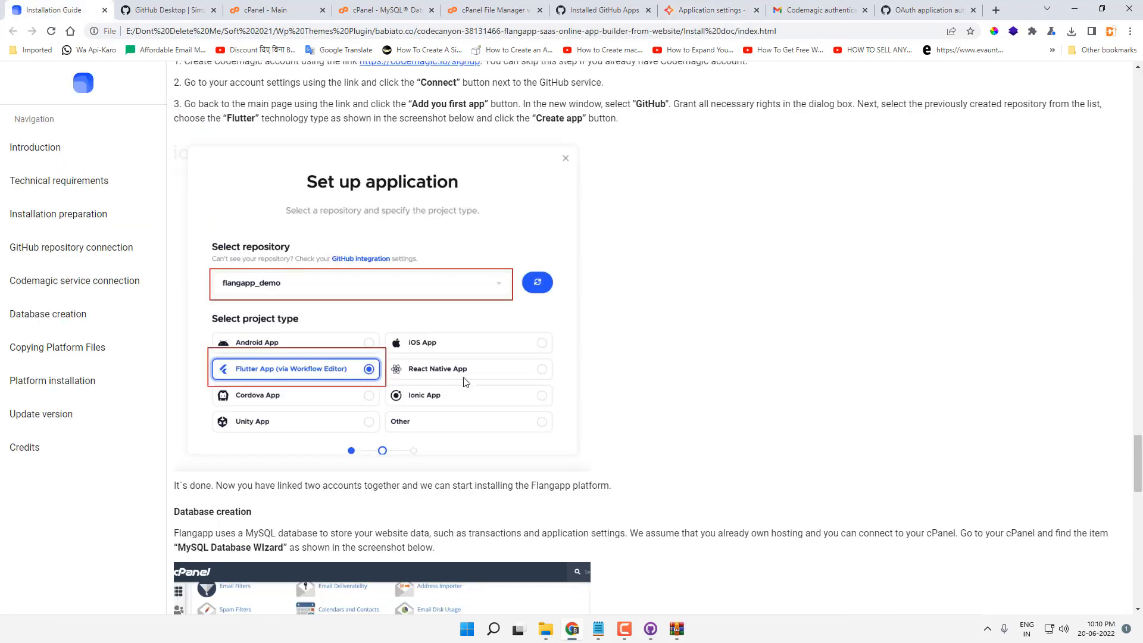
Step: Create a MySQL database named maxpayne in cPanel
scroll(470, 384, "down", 4)
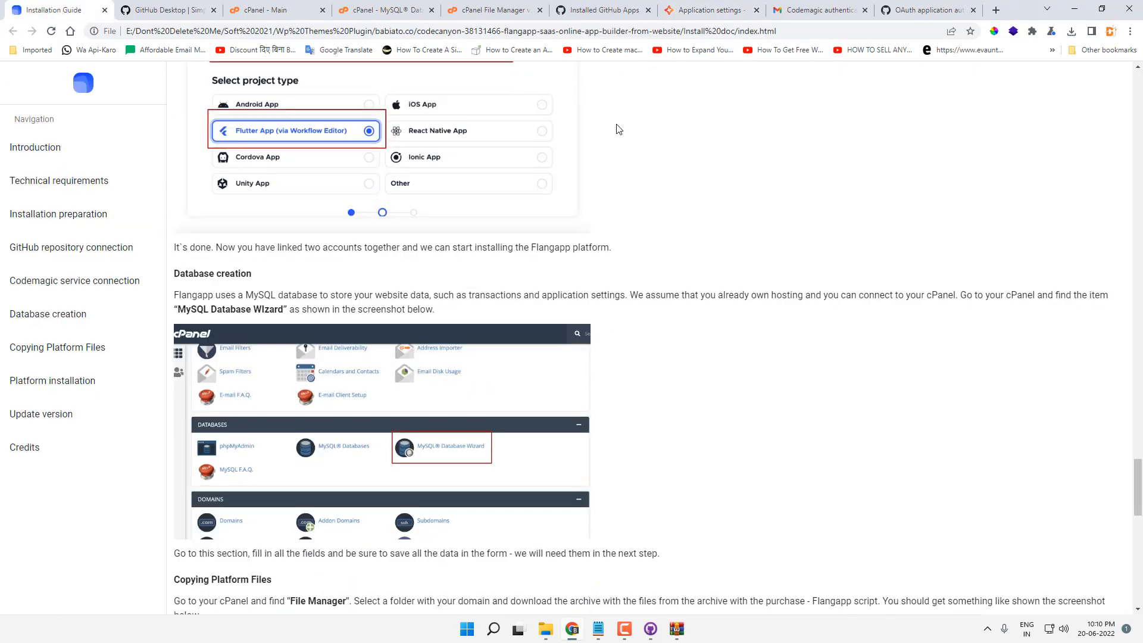
left_click(384, 7)
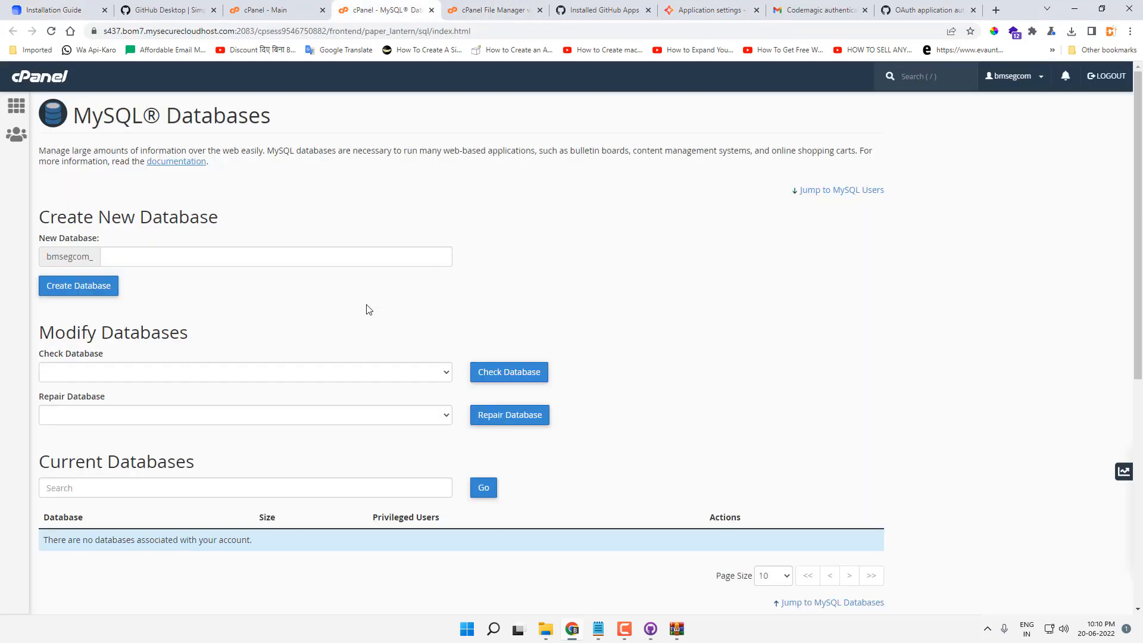
left_click(240, 251)
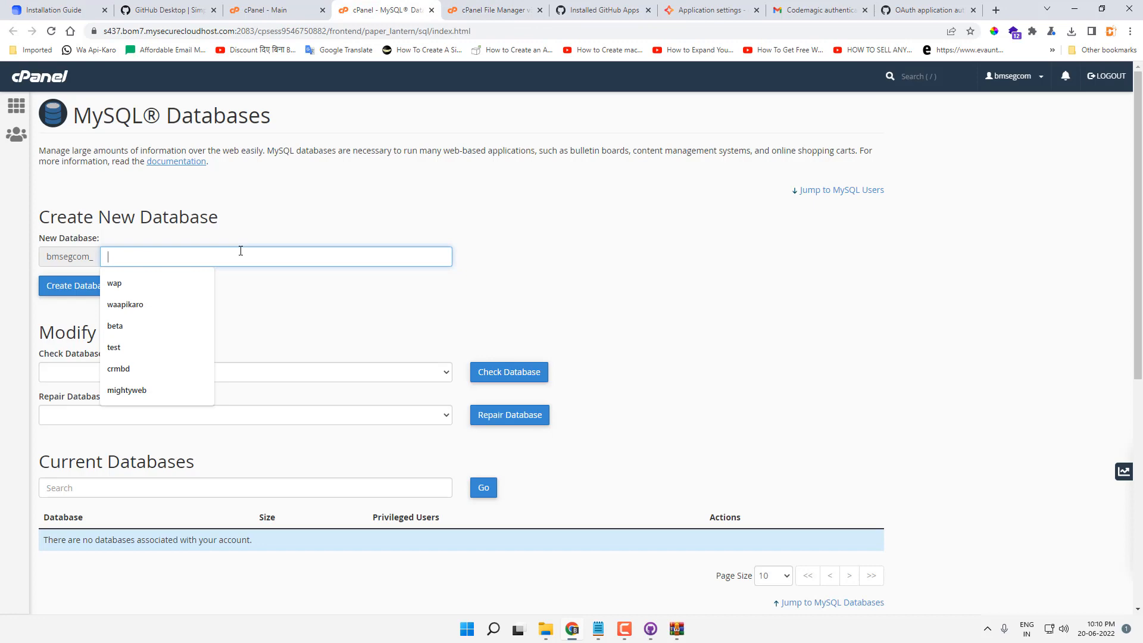
type("maxpayne")
left_click(83, 287)
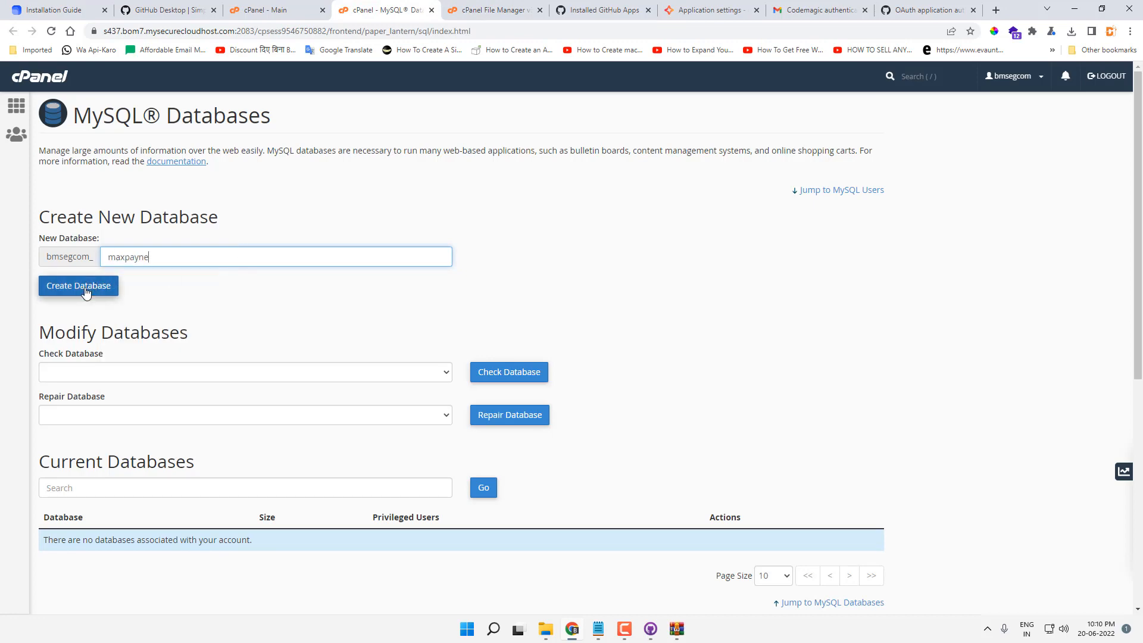
Step: Create the MySQL user maxpayne with a password
scroll(230, 347, "down", 2)
scroll(239, 293, "up", 2)
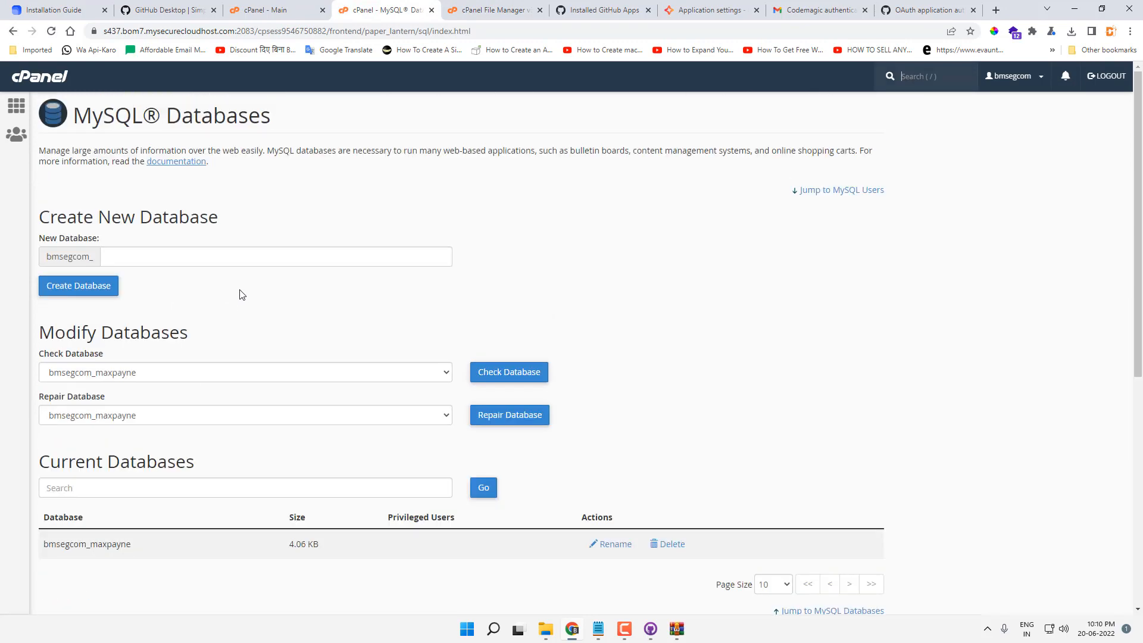
scroll(248, 304, "down", 4)
scroll(249, 304, "down", 3)
left_click(148, 296)
type("maxpayne")
key("Tab")
type("••••••••••")
key("Tab")
type("••••••••••")
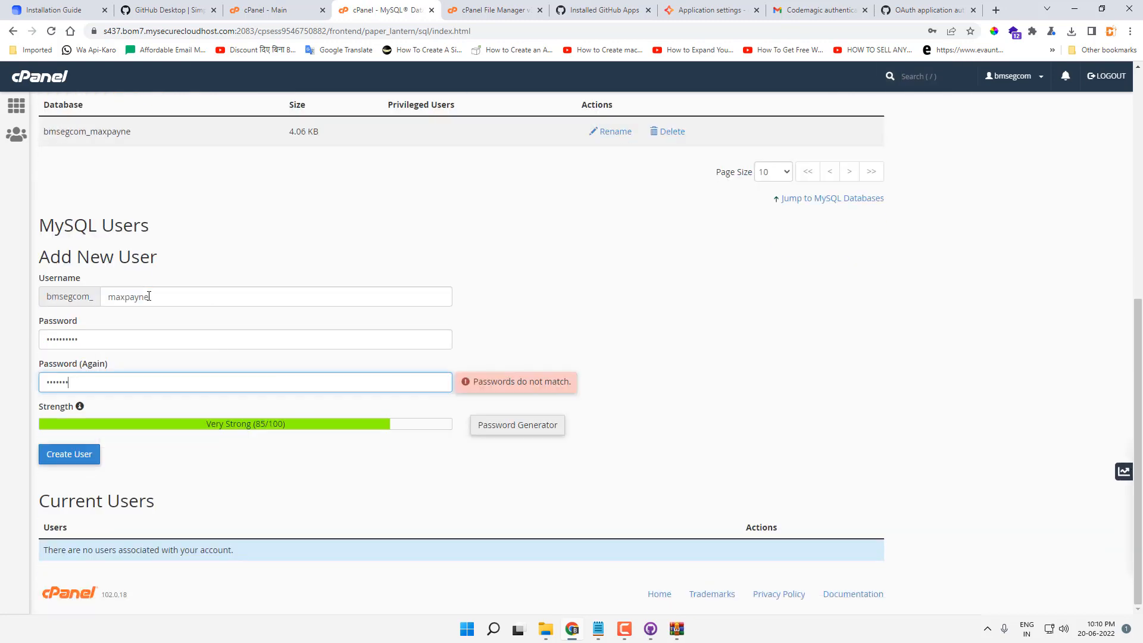
left_click(84, 455)
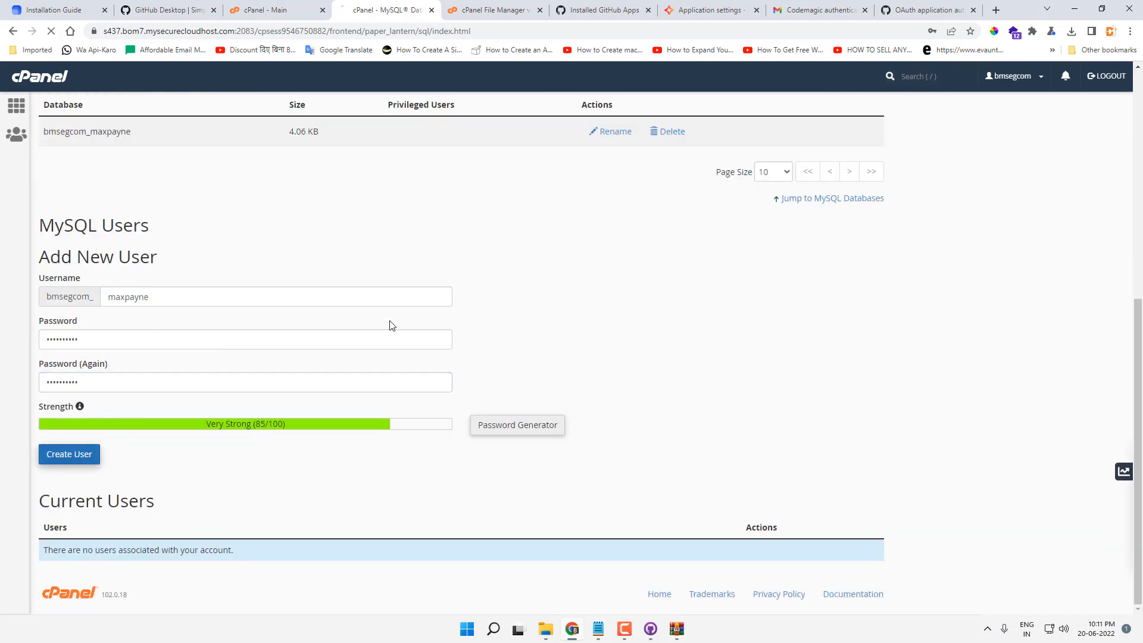
Step: Add user maxpayne to the maxpayne database with ALL PRIVILEGES
left_click(458, 198)
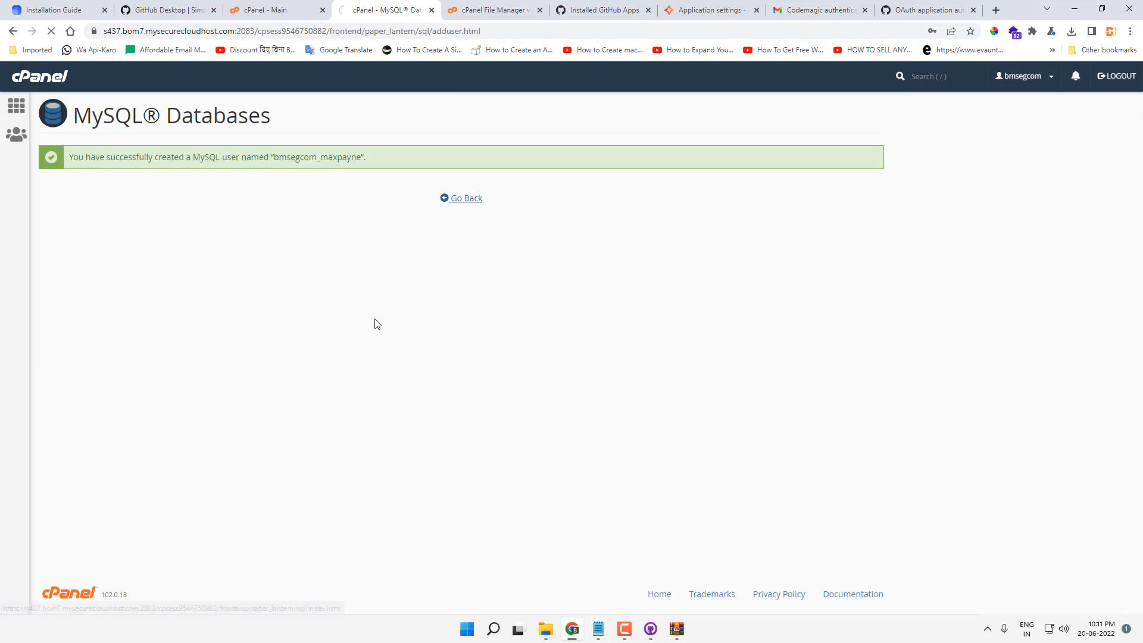
scroll(366, 325, "down", 5)
scroll(369, 325, "up", 3)
scroll(370, 321, "down", 3)
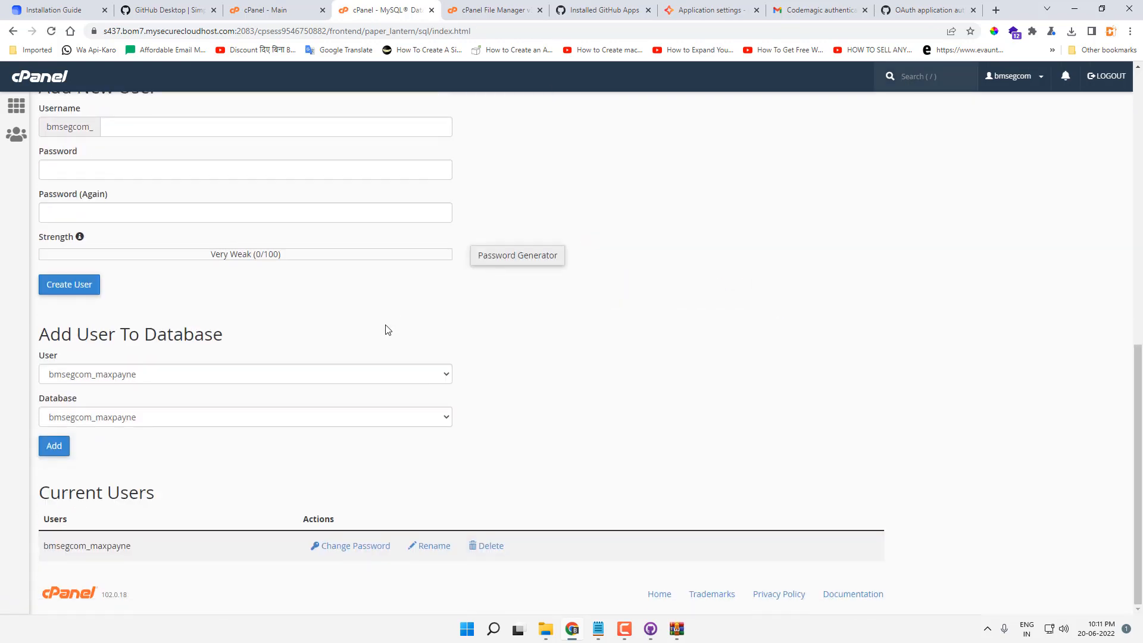
left_click(184, 421)
left_click(179, 390)
left_click(163, 417)
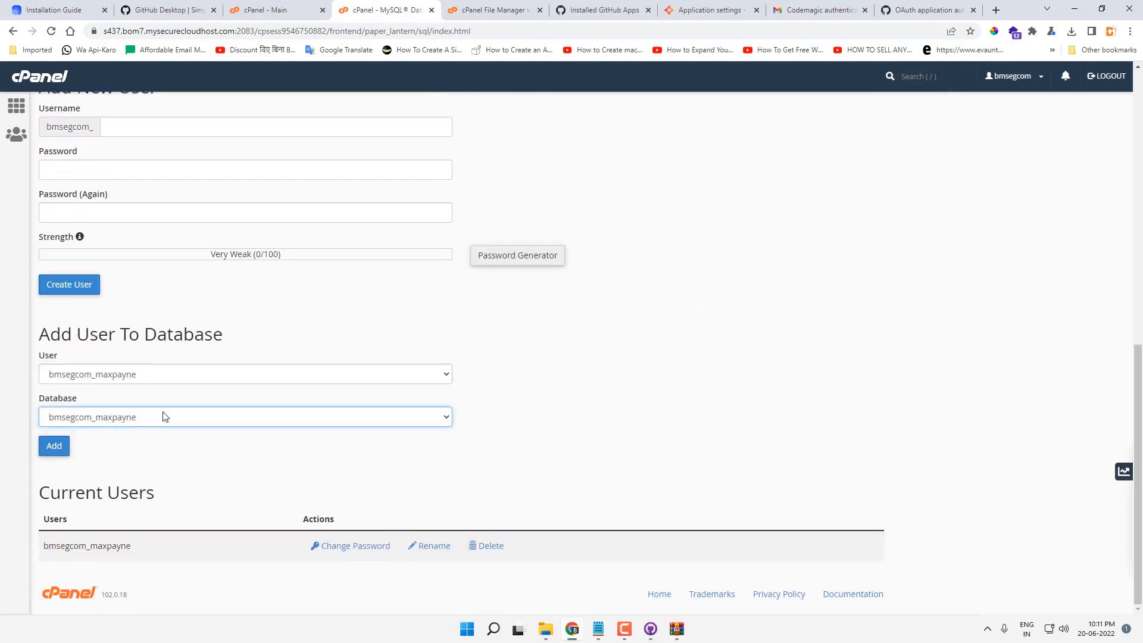
left_click(54, 446)
left_click(84, 225)
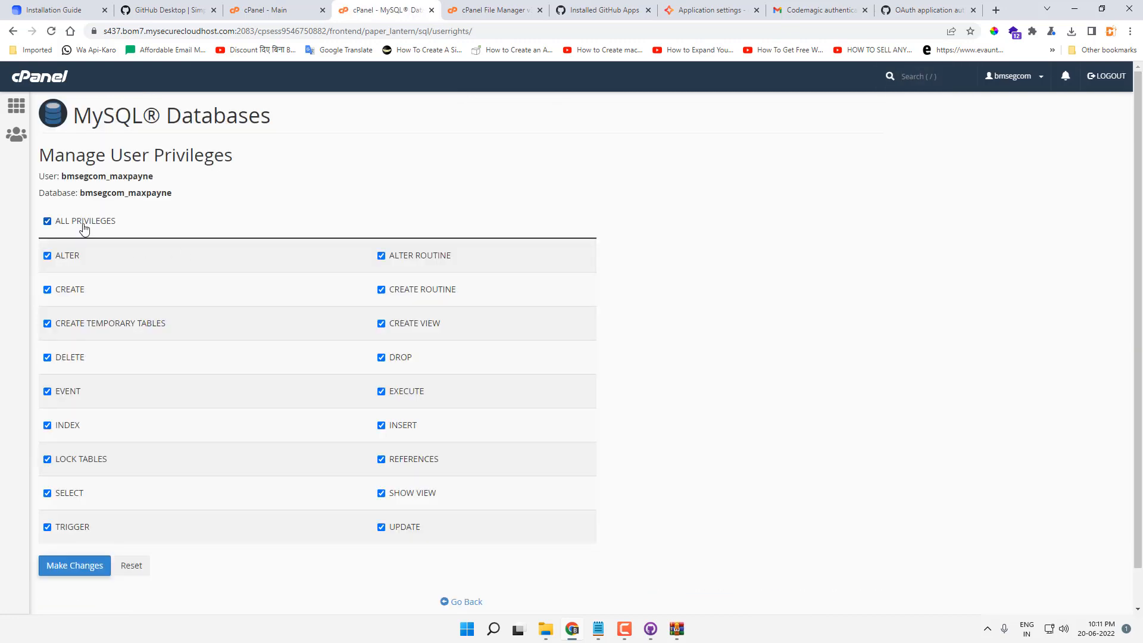
left_click(110, 560)
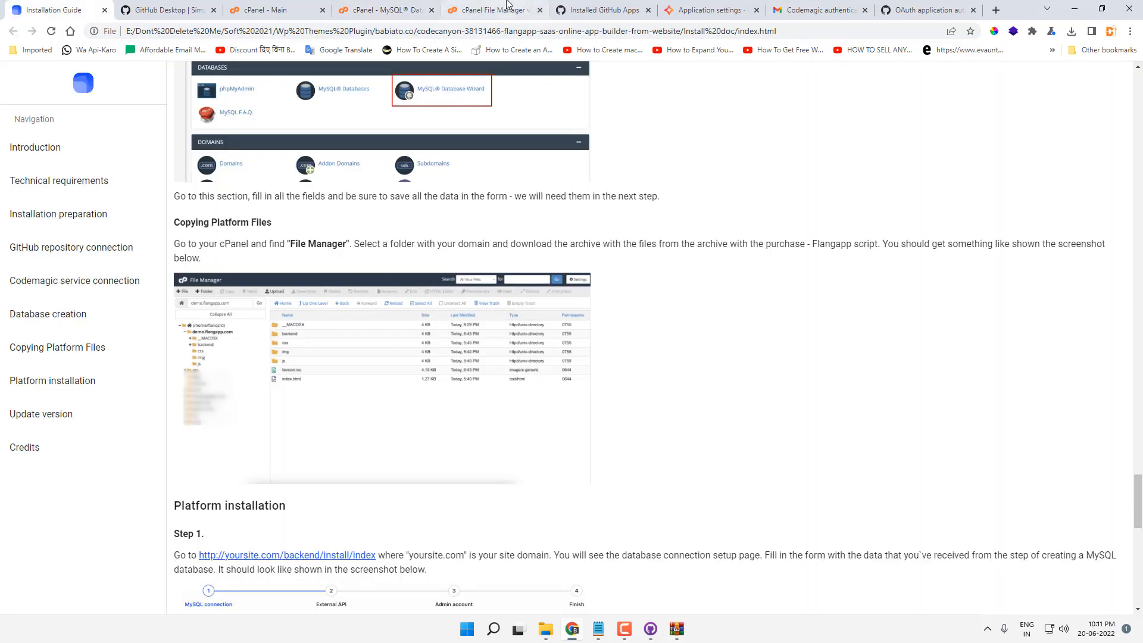
left_click(507, 3)
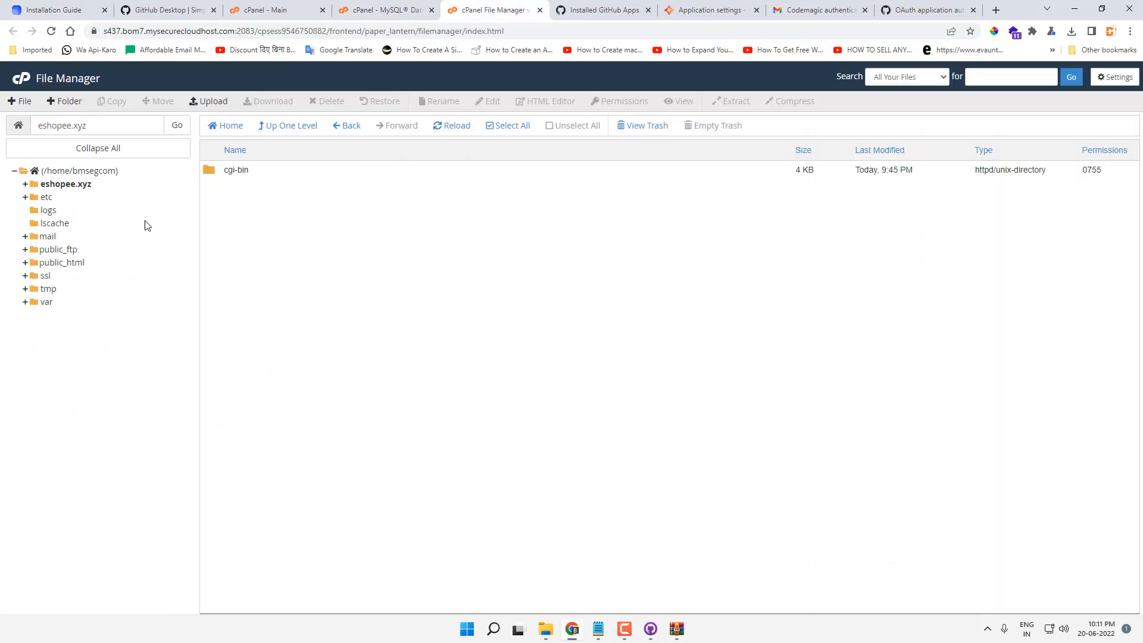
Step: Upload flangapp-v1.2.zip into the eshopee.xyz folder
left_click(79, 186)
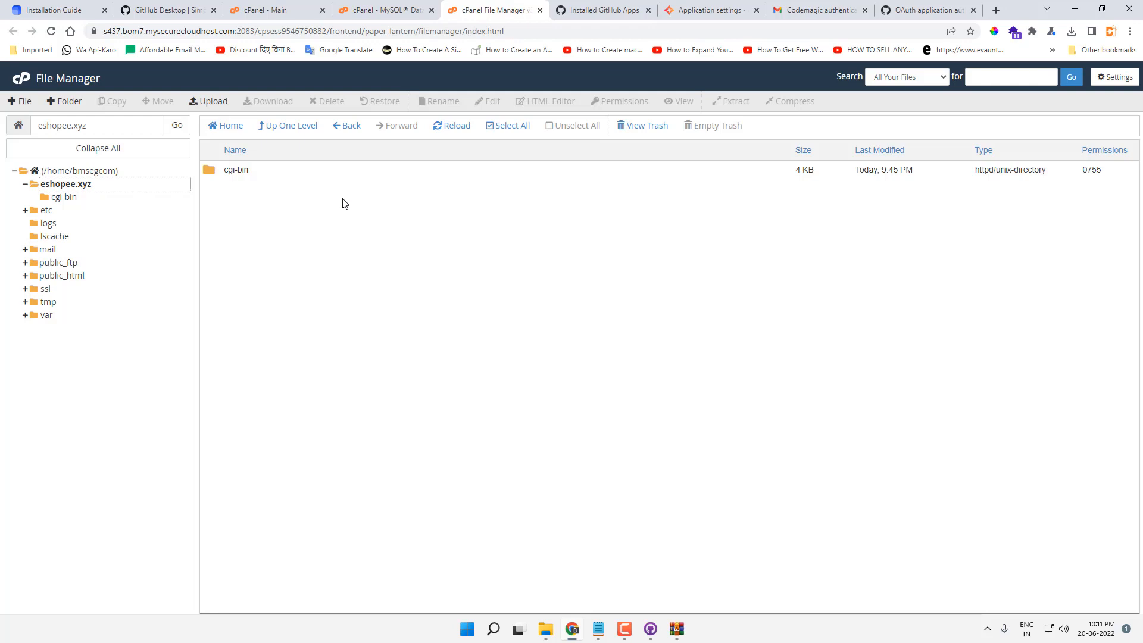
left_click(78, 183)
left_click(208, 101)
left_click(545, 262)
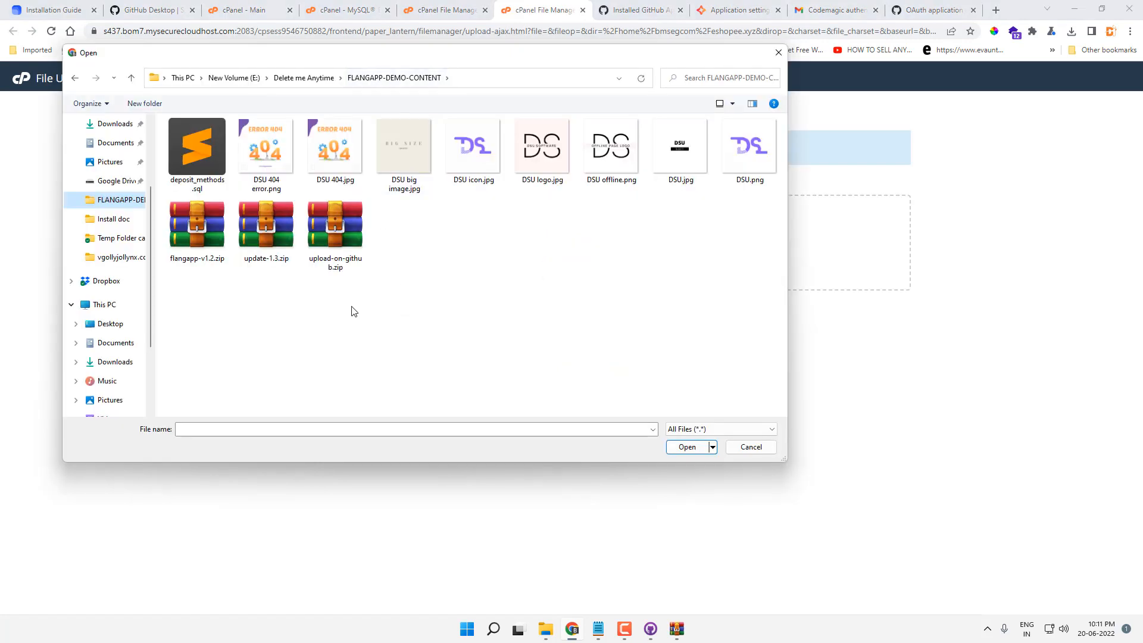
double_click(191, 241)
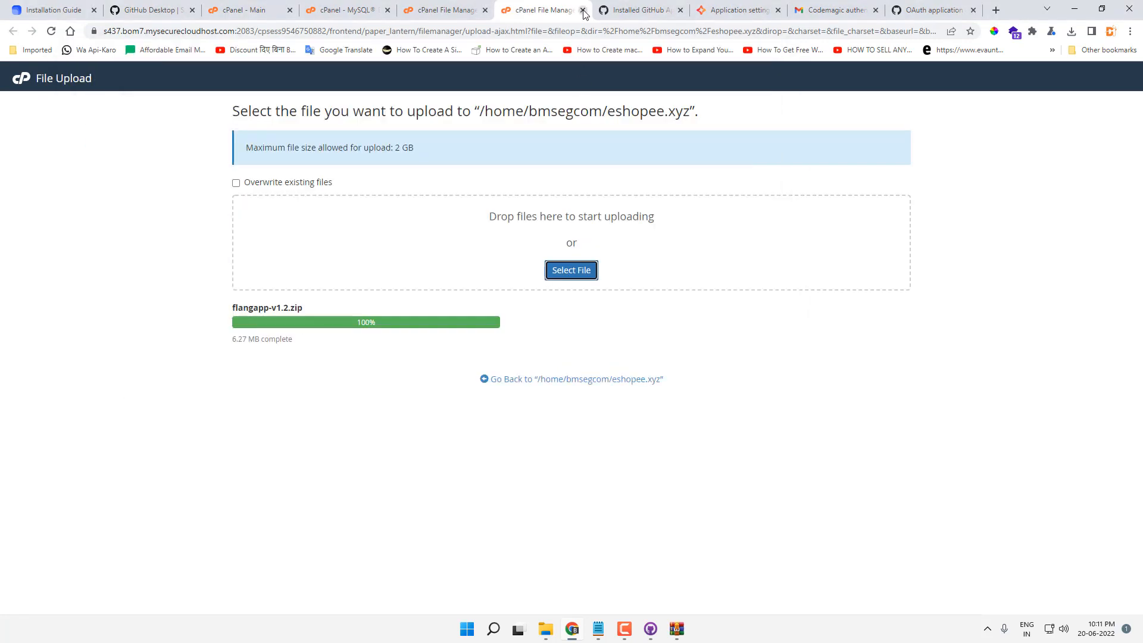
left_click(583, 10)
left_click(454, 125)
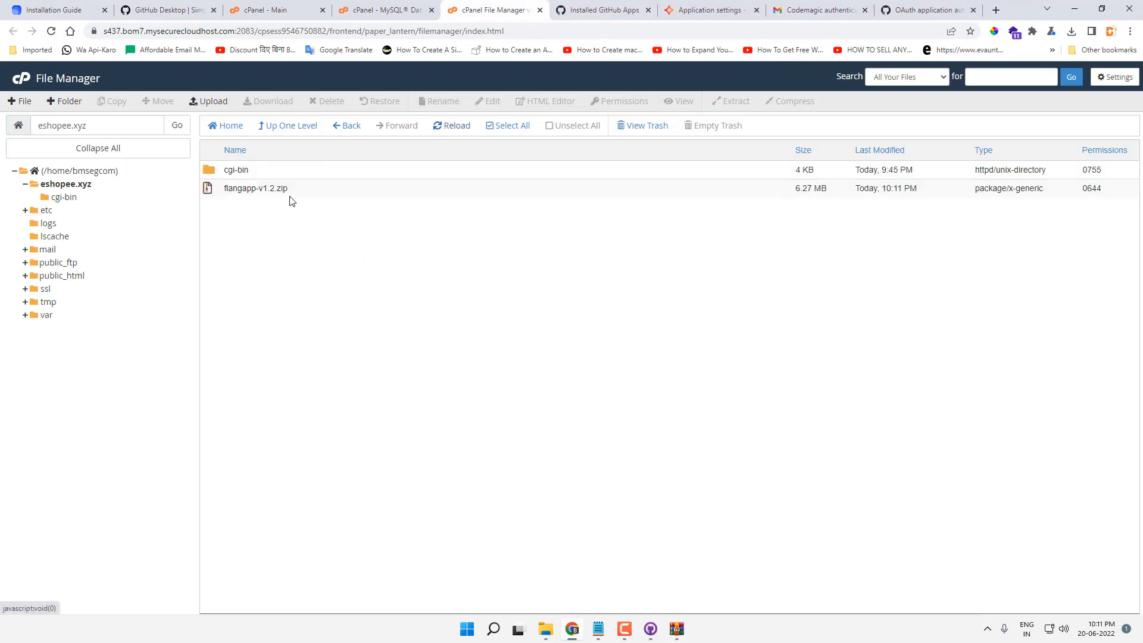
Step: Extract flangapp-v1.2.zip inside eshopee.xyz
right_click(252, 188)
left_click(298, 319)
left_click(757, 460)
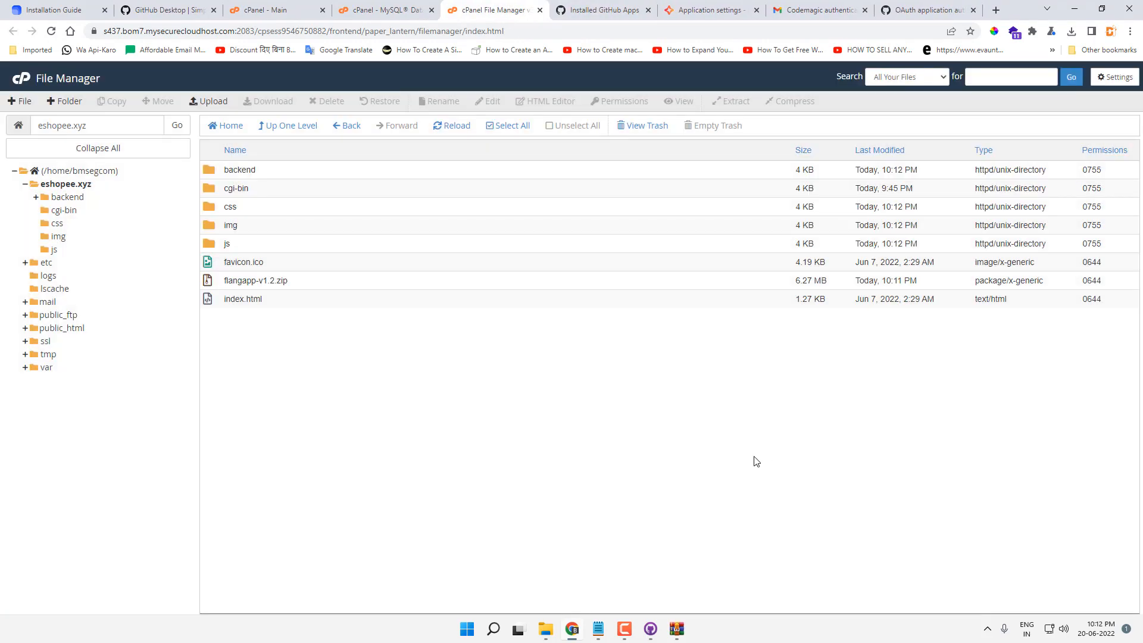
Step: Delete the flangapp-v1.2.zip archive, keeping the extracted files
left_click(280, 281)
right_click(268, 281)
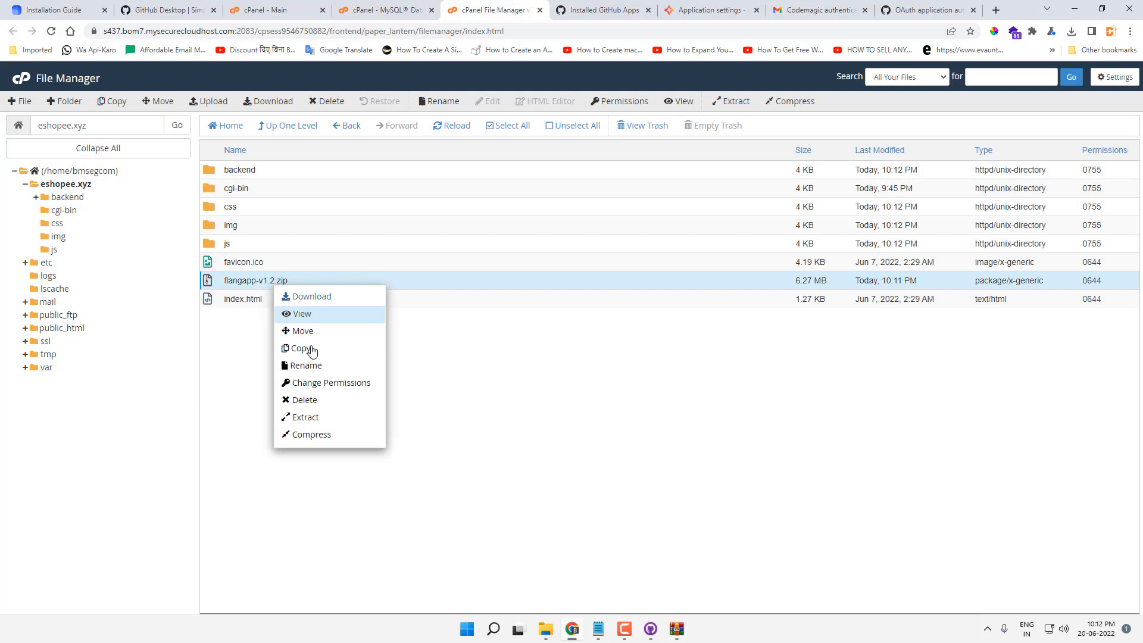
left_click(322, 400)
key("Return")
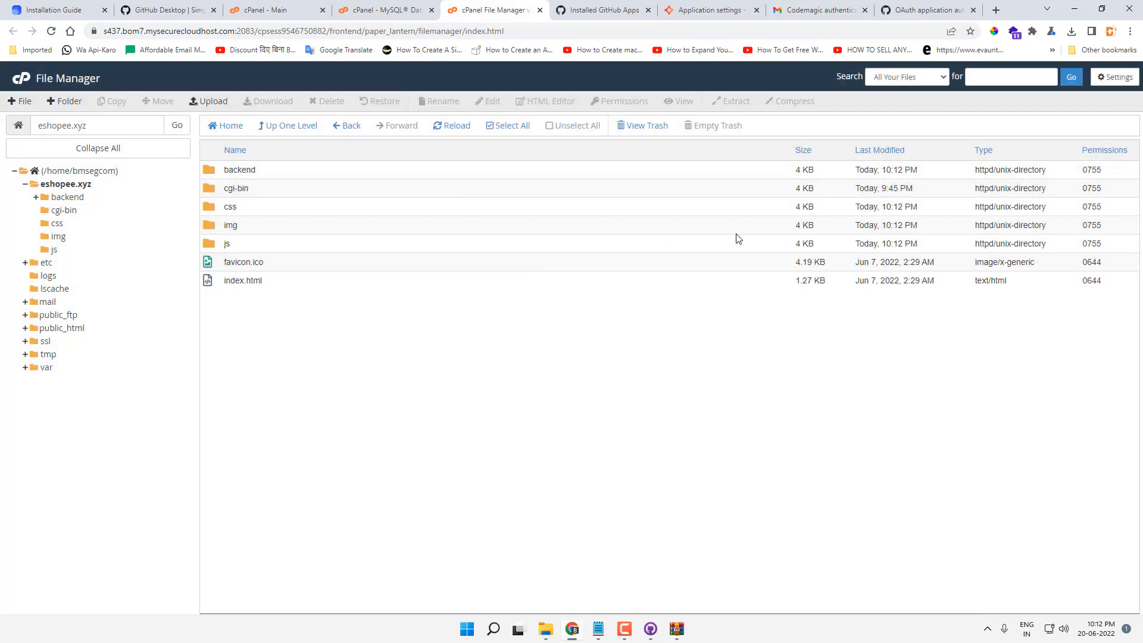
left_click(1130, 30)
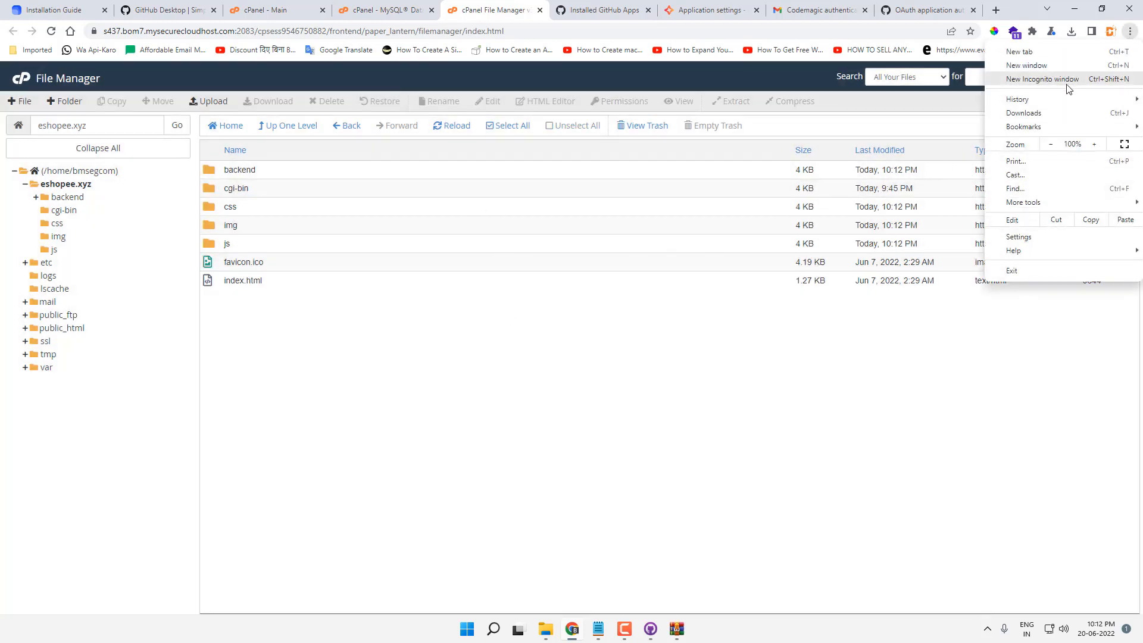
Step: Load eshopee.xyz/backend/install/index in a new Chrome incognito window
left_click(1065, 84)
type("eshopee.xyz/")
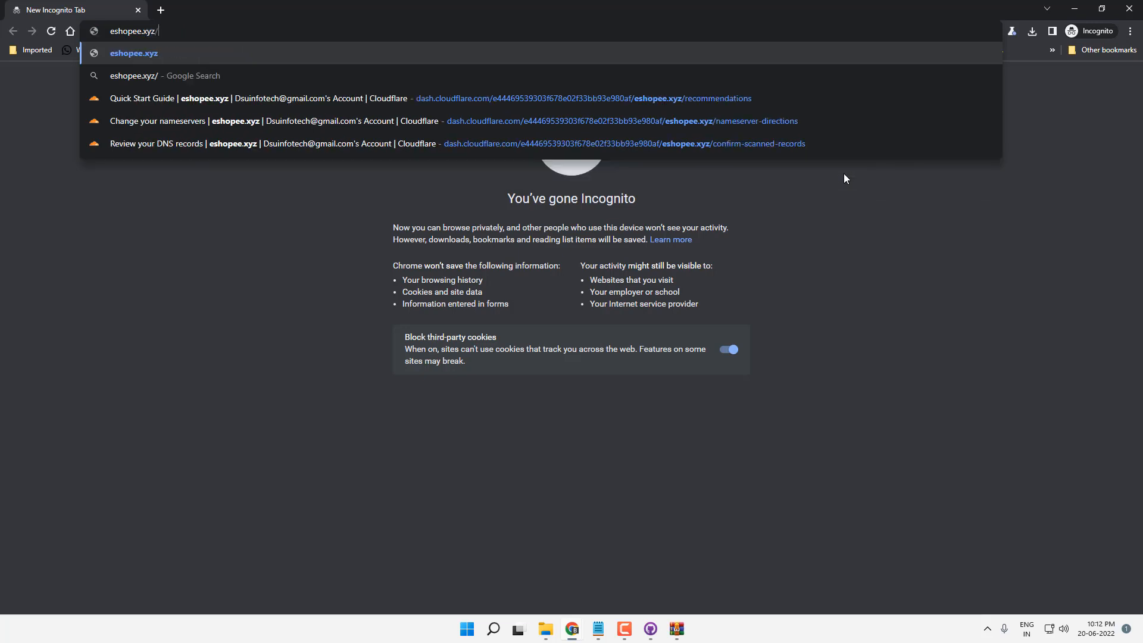
type("backned")
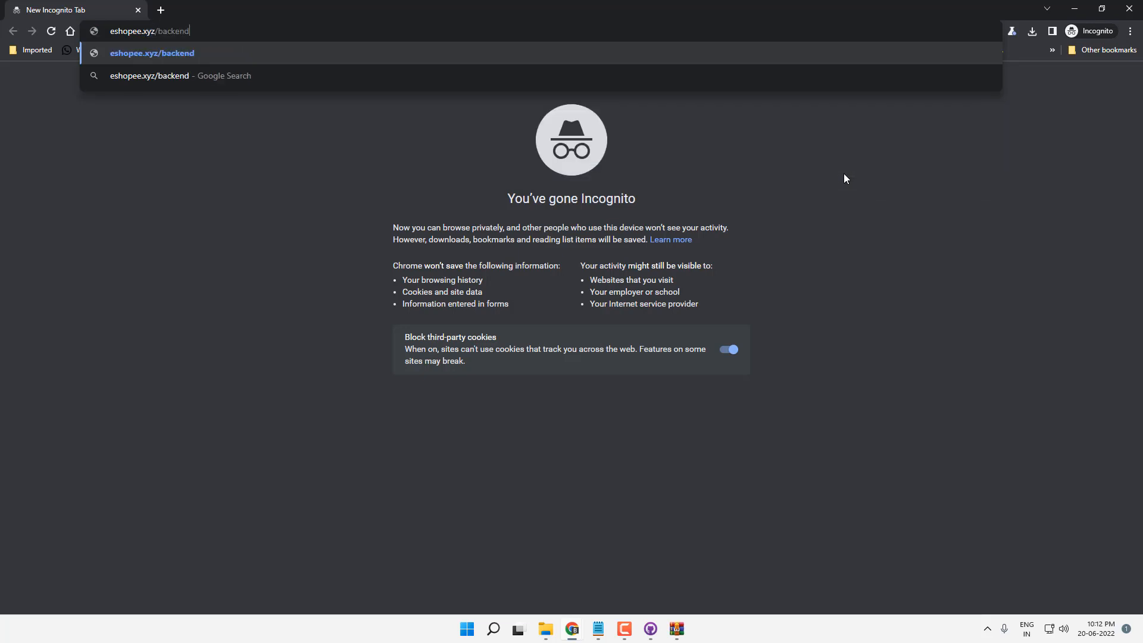
type("/install")
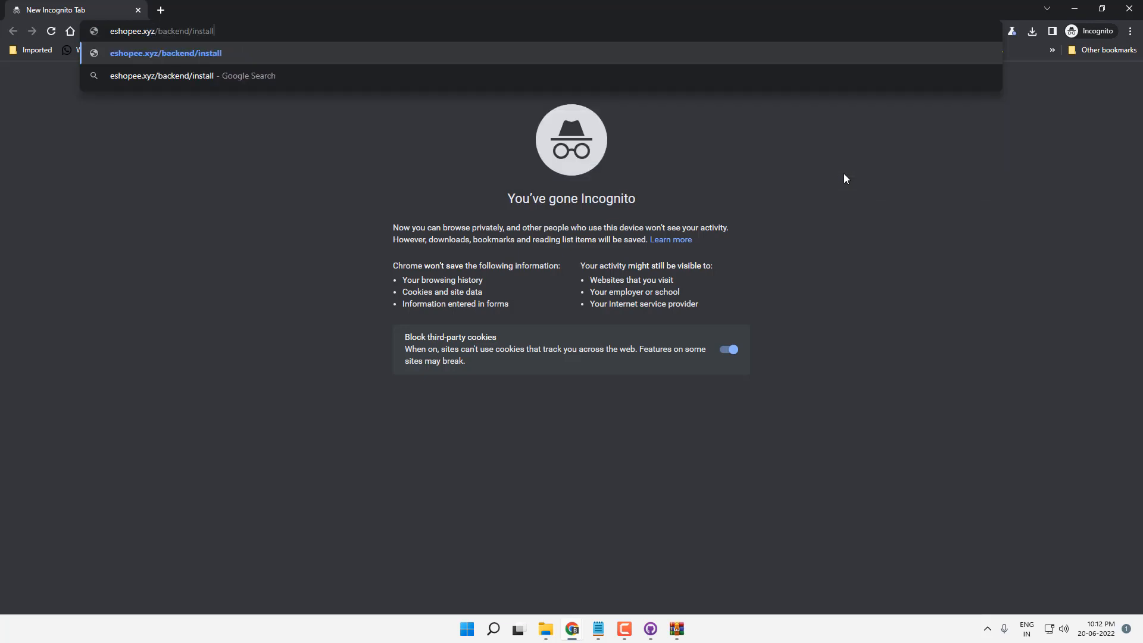
type("/index")
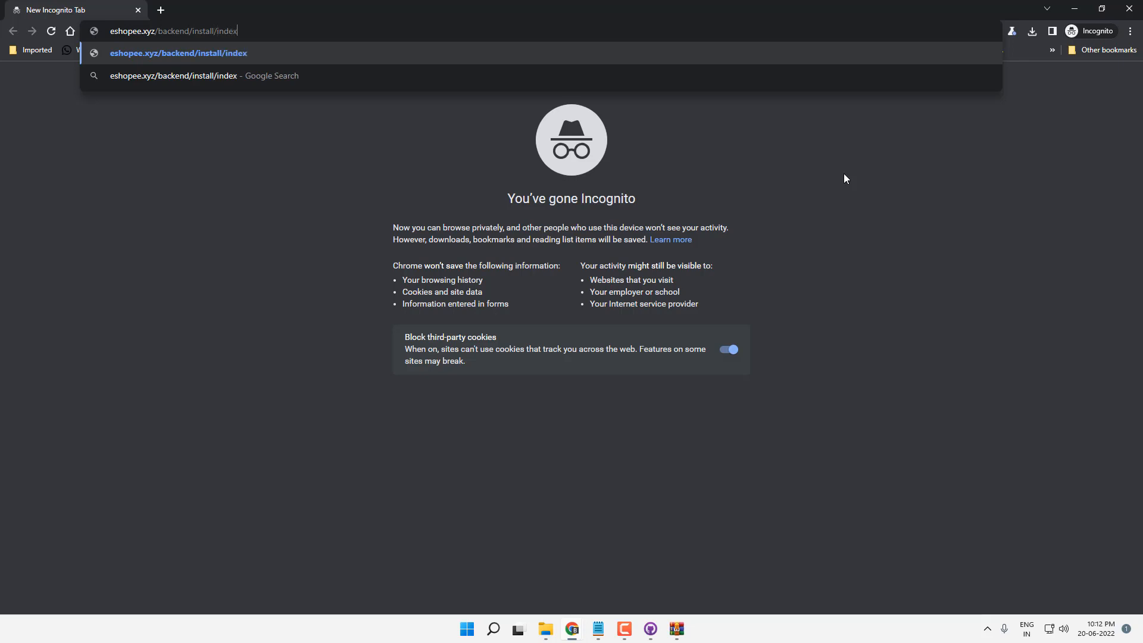
key("Return")
scroll(720, 230, "down", 1)
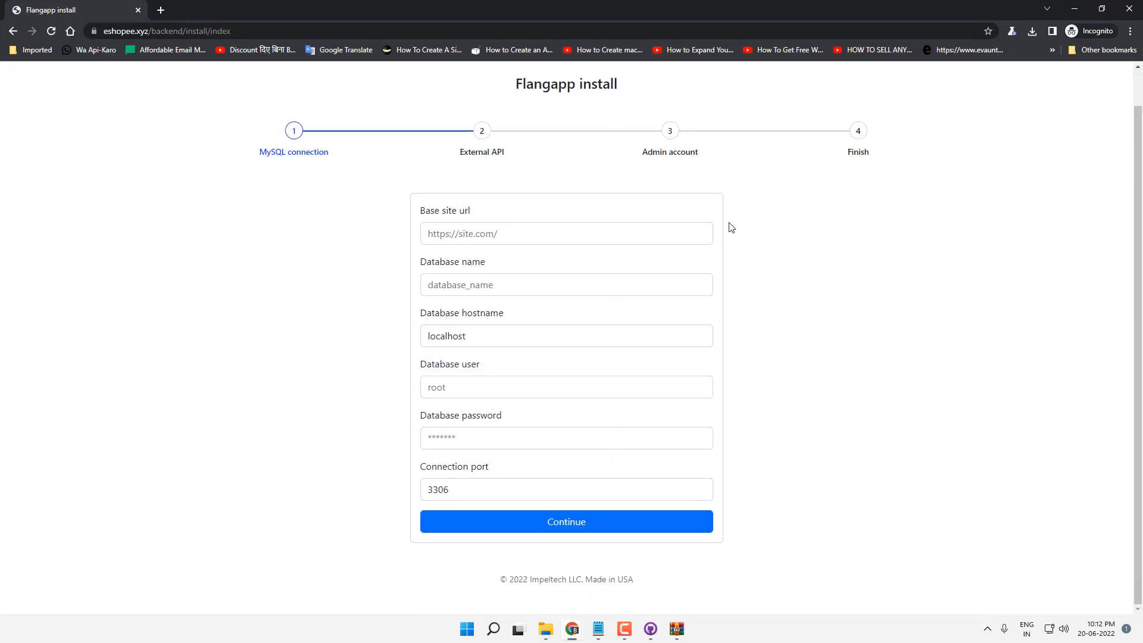
Step: Paste the site's address into the installer's Base site url field
scroll(542, 190, "up", 1)
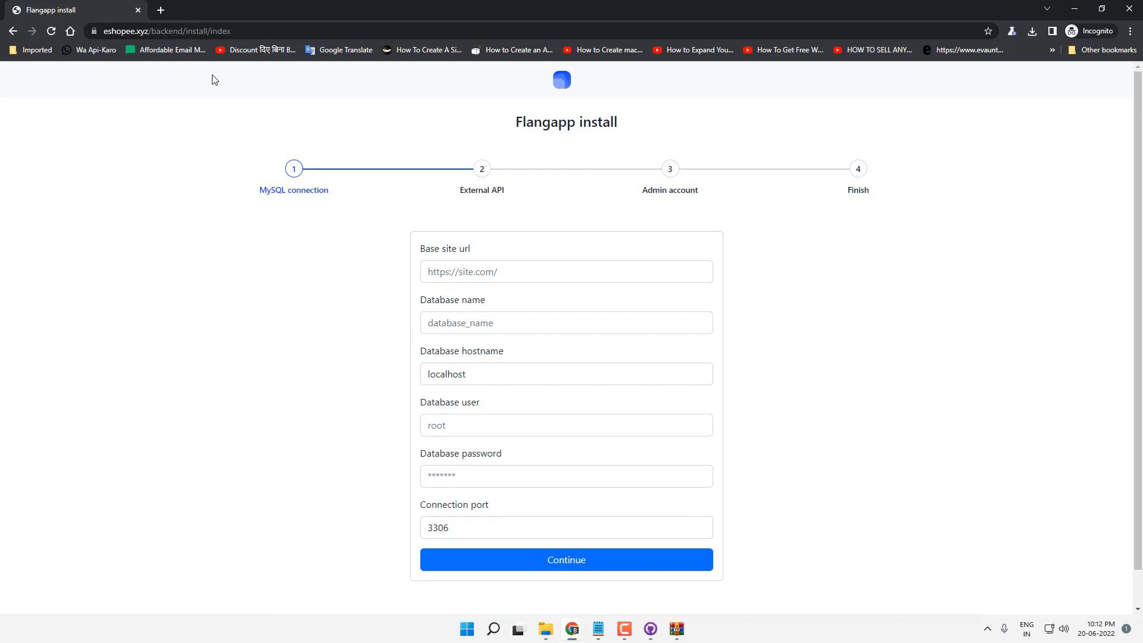
left_click_drag(154, 31, 104, 31)
key("ctrl+c")
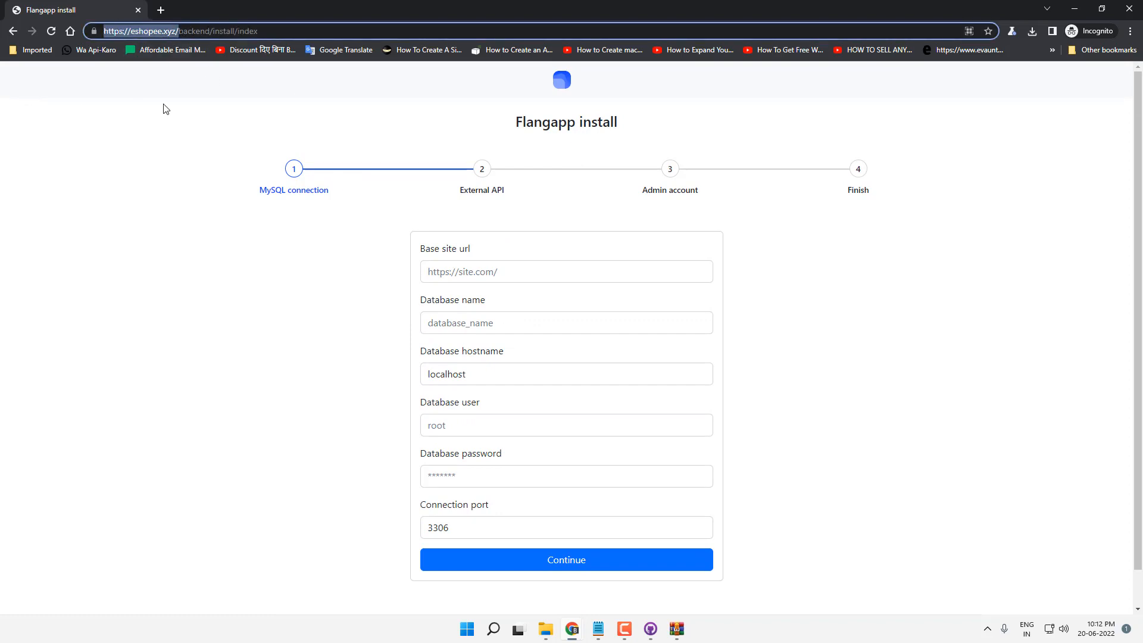
left_click(479, 267)
key("ctrl+v")
Step: Enter the maxpayne database name, user and password, and submit the MySQL step
left_click(477, 322)
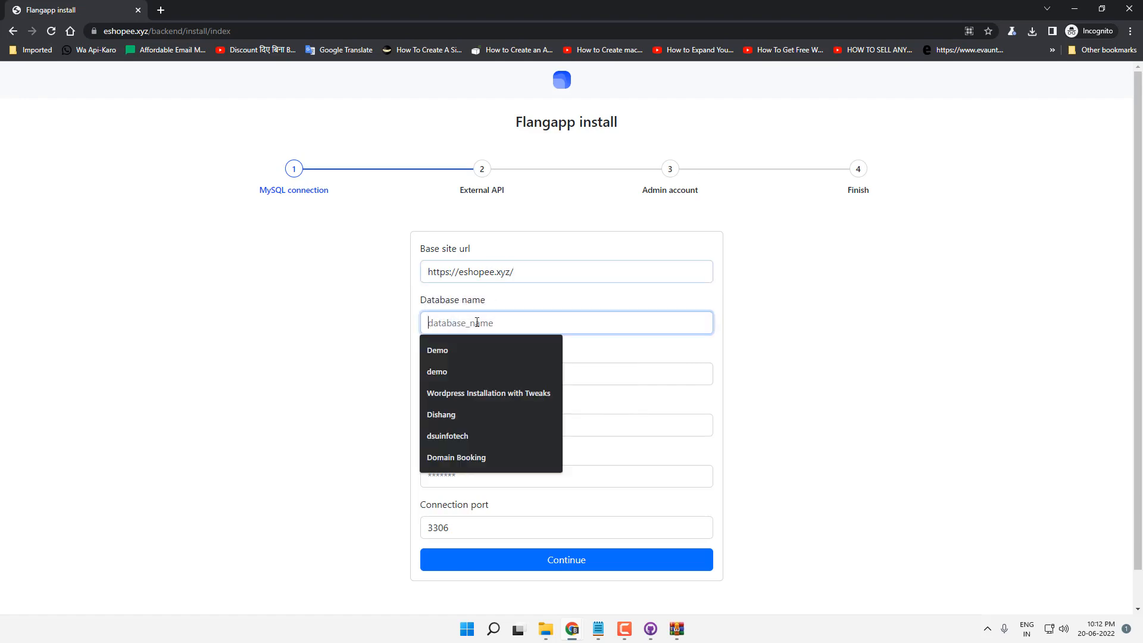
key("alt+Tab")
left_click(384, 9)
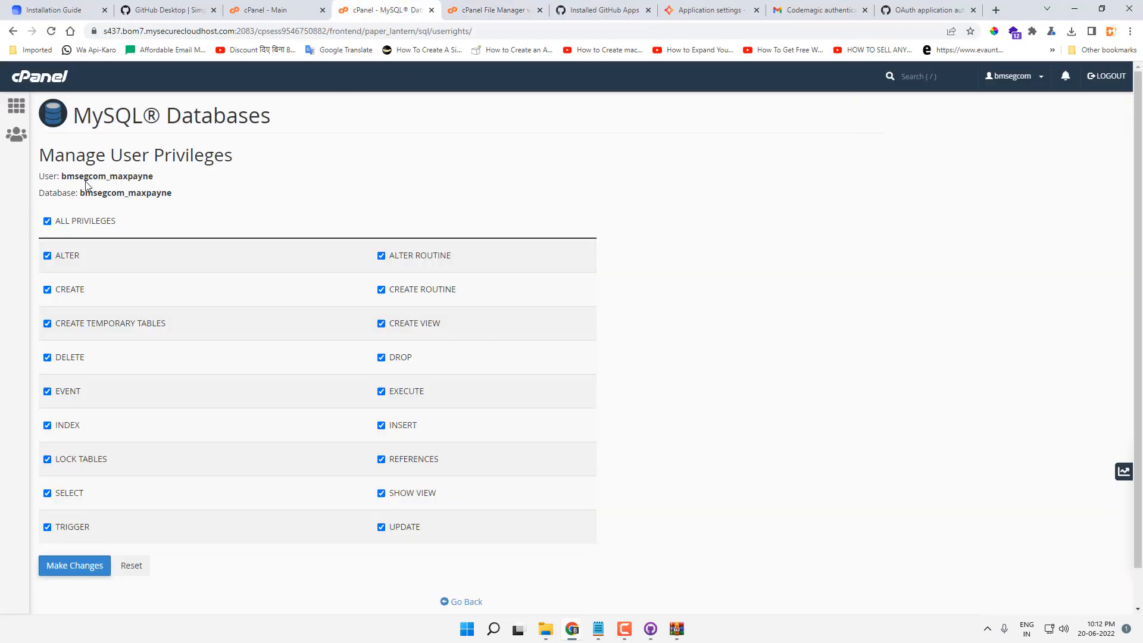
key("alt+Tab")
key("ctrl+v")
left_click(485, 425)
key("ctrl+v")
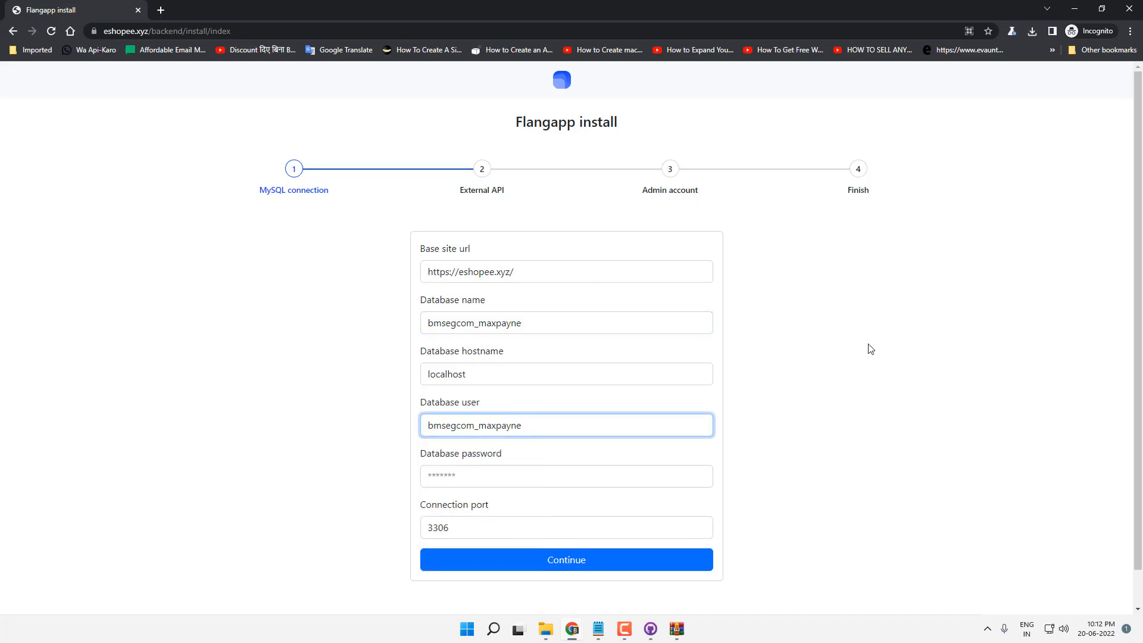
key("Tab")
type("•••••")
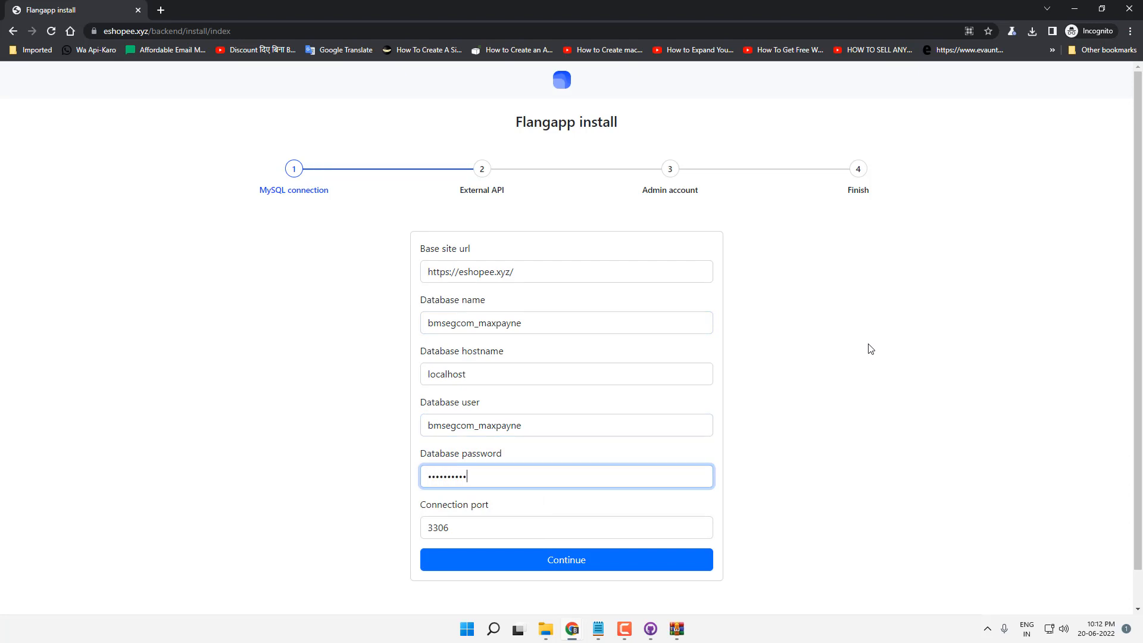
left_click(580, 574)
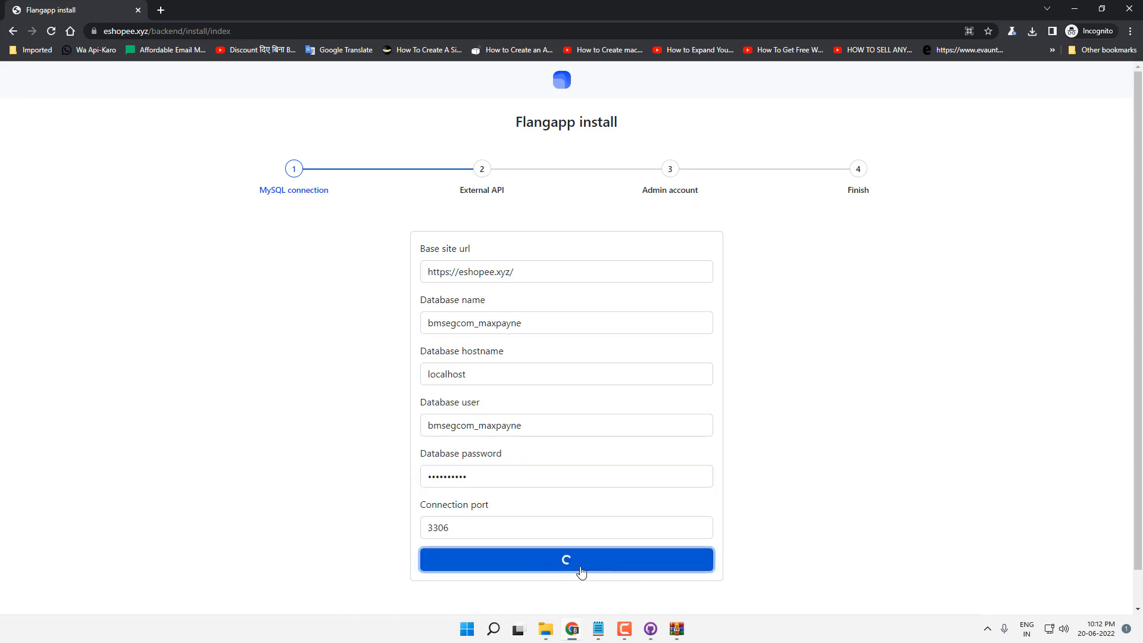
Step: On the External API step, fill the GitHub username field
scroll(674, 329, "down", 2)
left_click(507, 224)
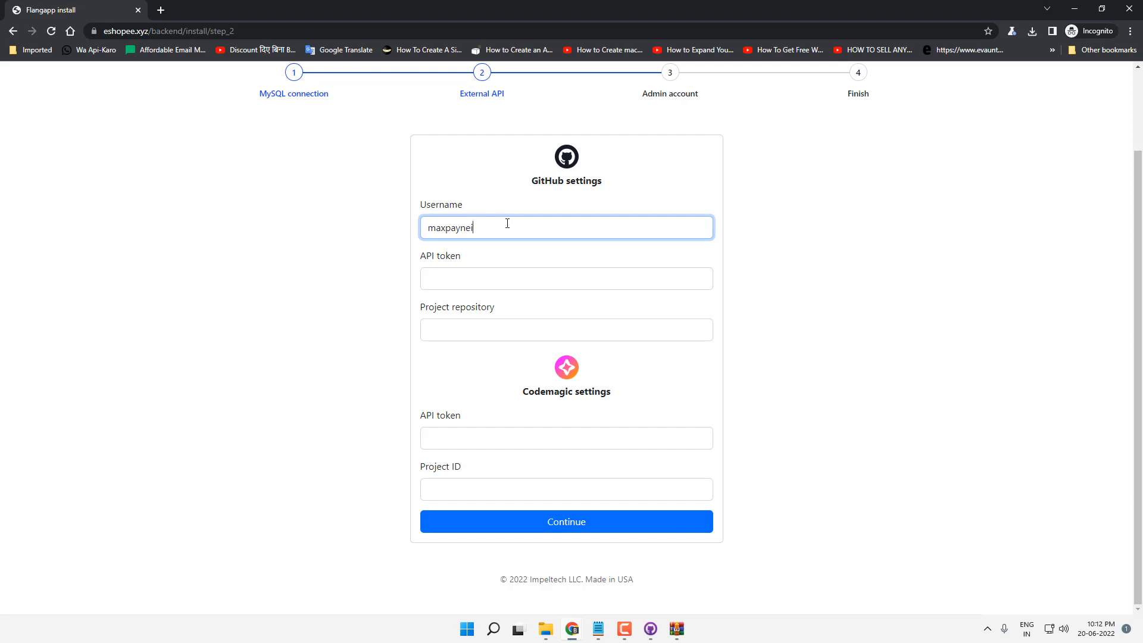
key("Tab")
key("alt")
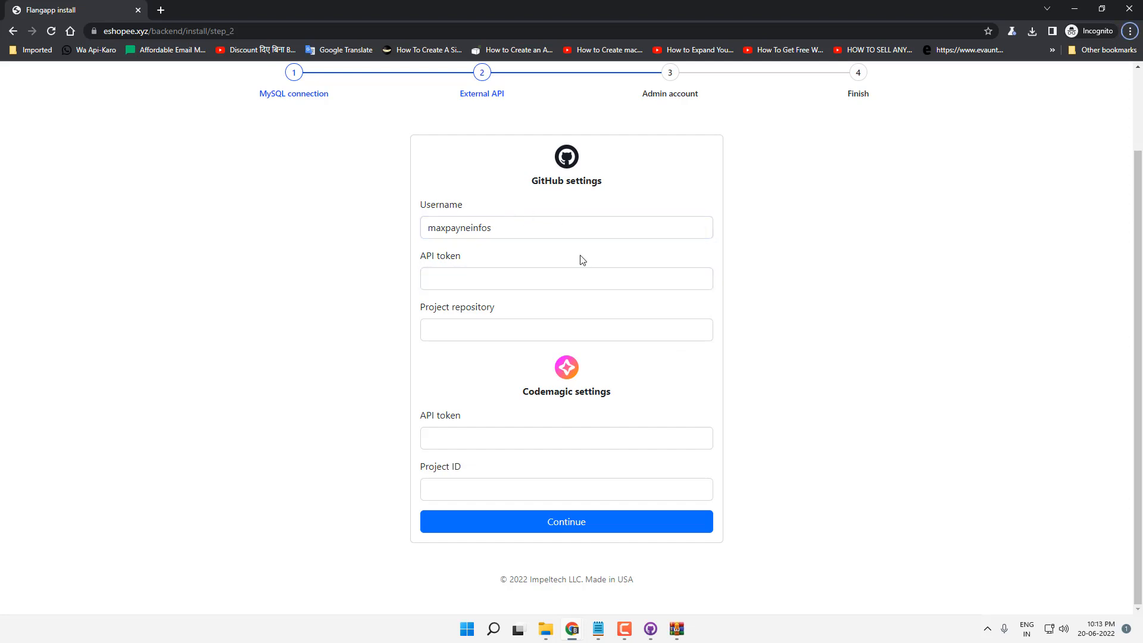
key("alt+Tab")
Step: Go to GitHub's Developer settings > Personal access tokens page
left_click(618, 3)
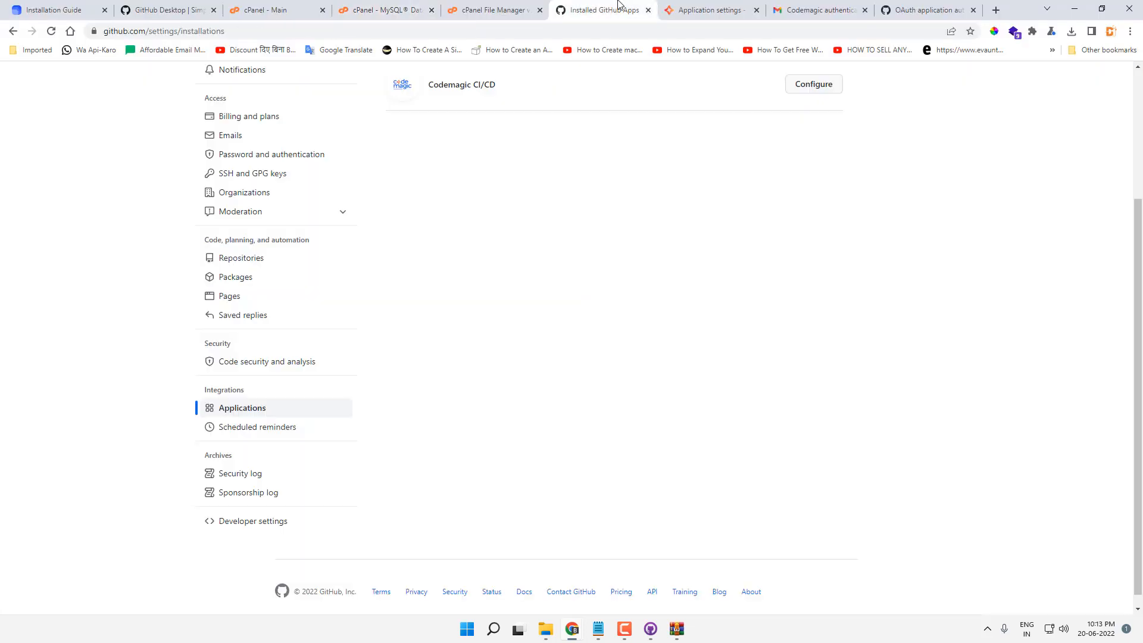
scroll(471, 337, "up", 3)
left_click(1100, 81)
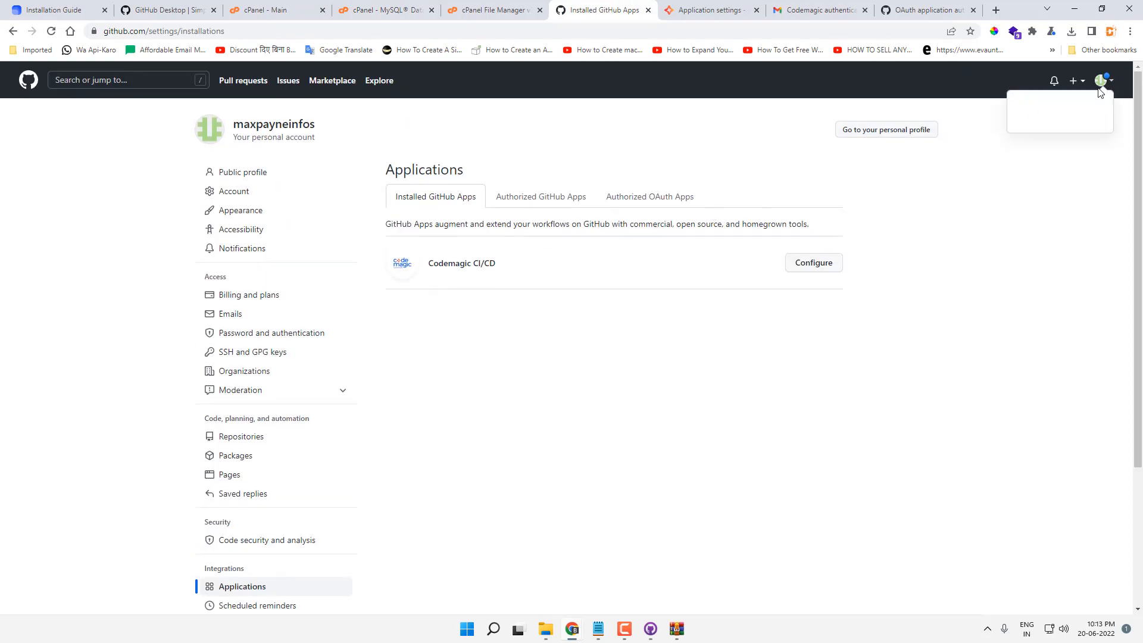
left_click(1030, 333)
scroll(535, 357, "down", 6)
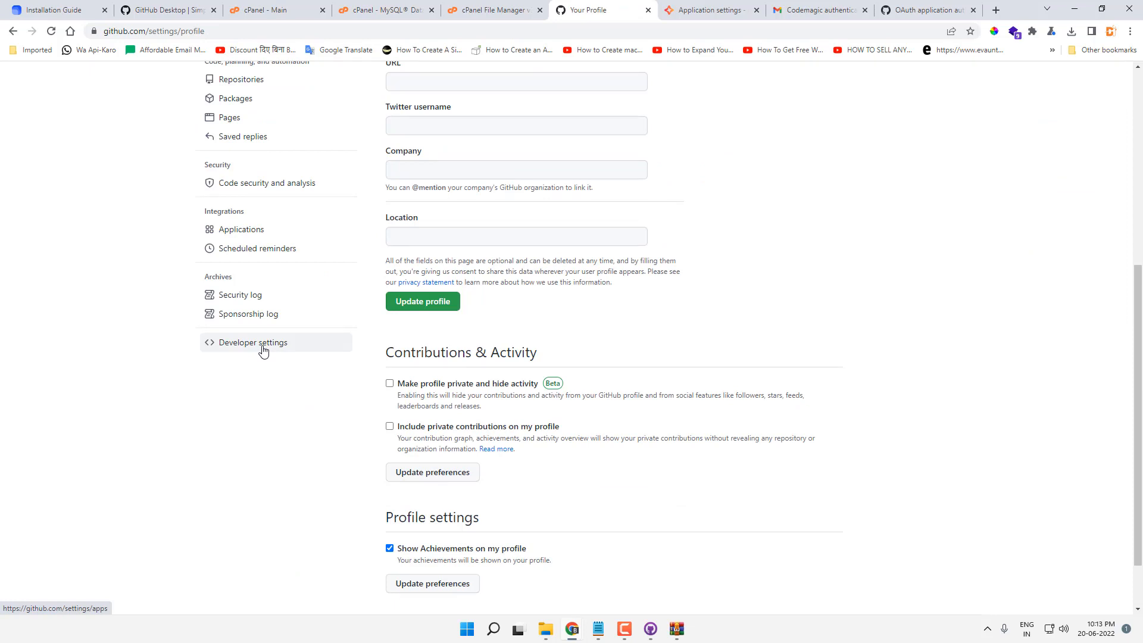
left_click(263, 345)
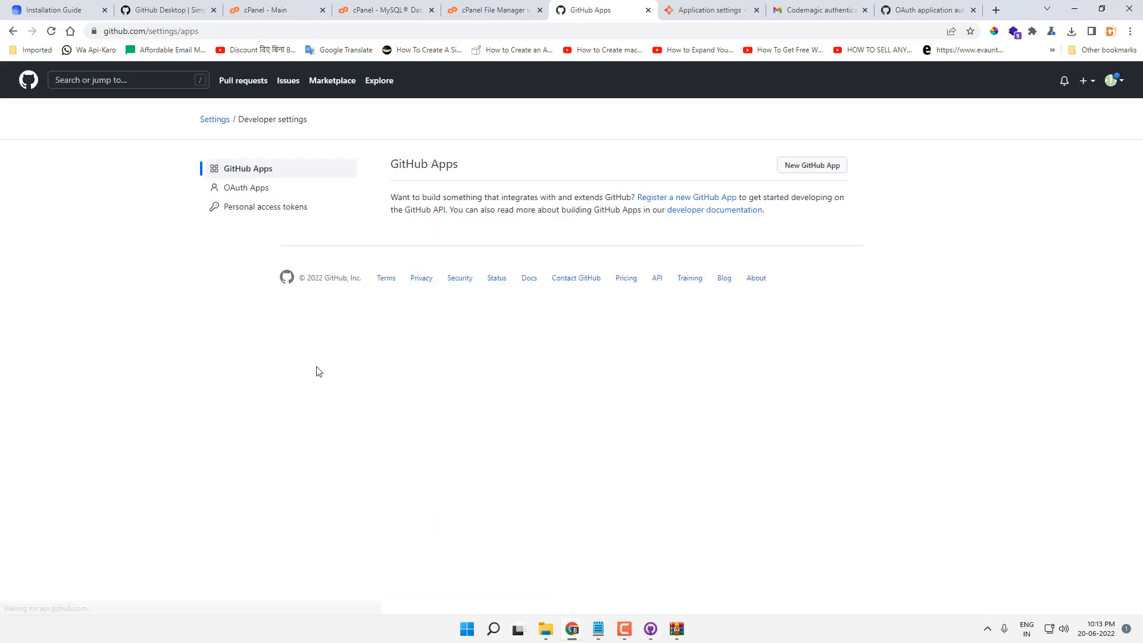
left_click(260, 213)
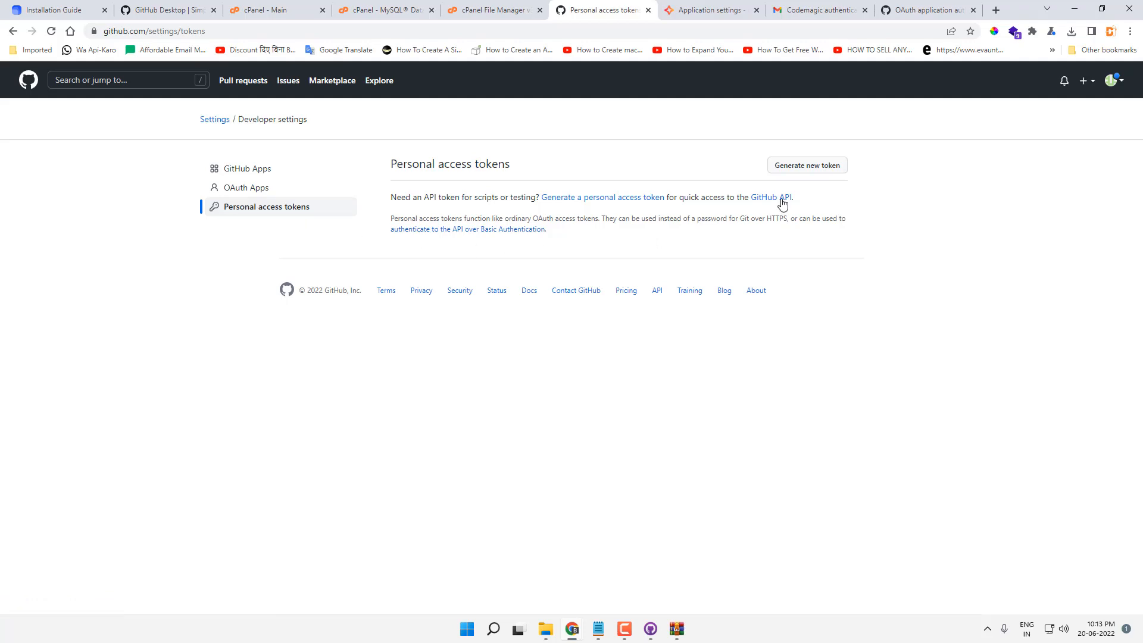
Step: Generate a token with repo, admin:repo_hook and delete_repo scopes and copy it
left_click(825, 171)
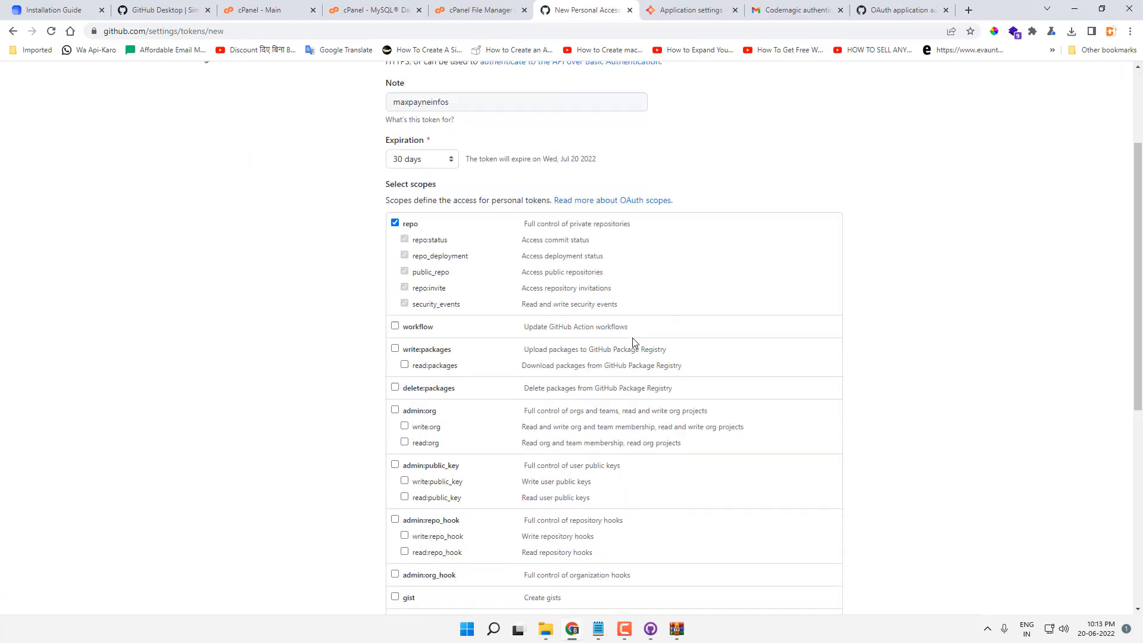
scroll(633, 341, "down", 1)
scroll(404, 226, "down", 2)
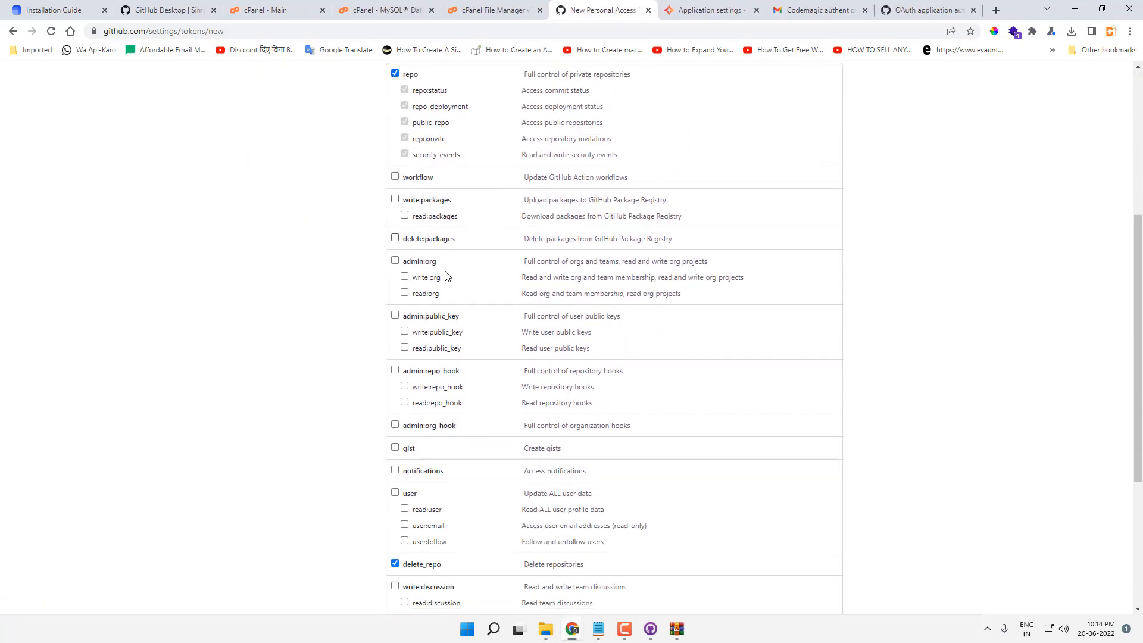
left_click(397, 370)
scroll(477, 400, "down", 3)
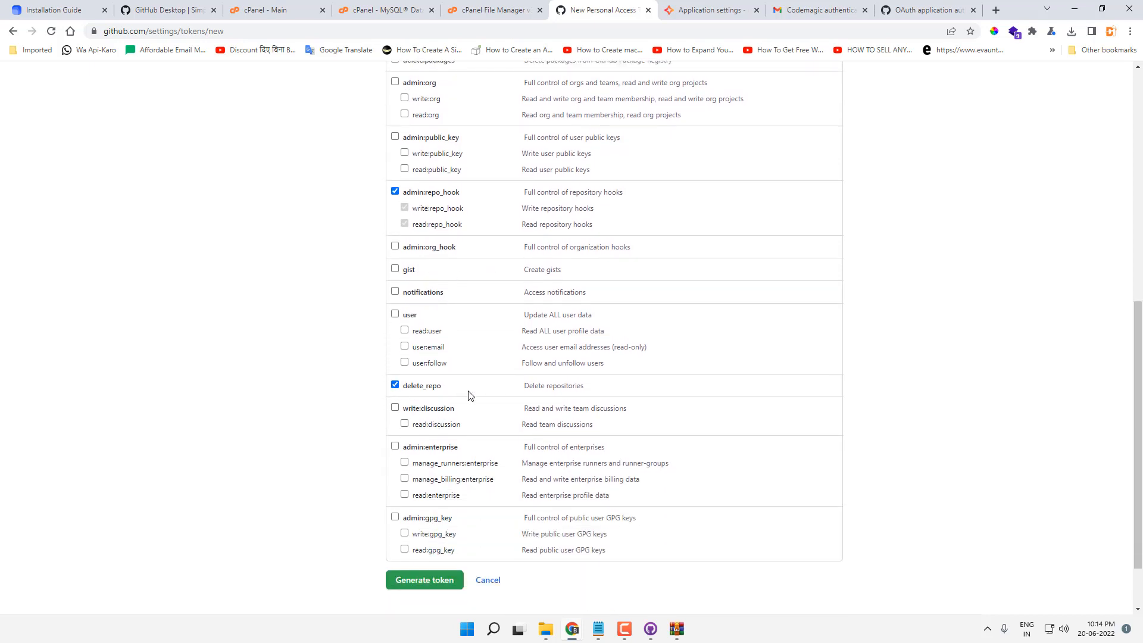
left_click(433, 587)
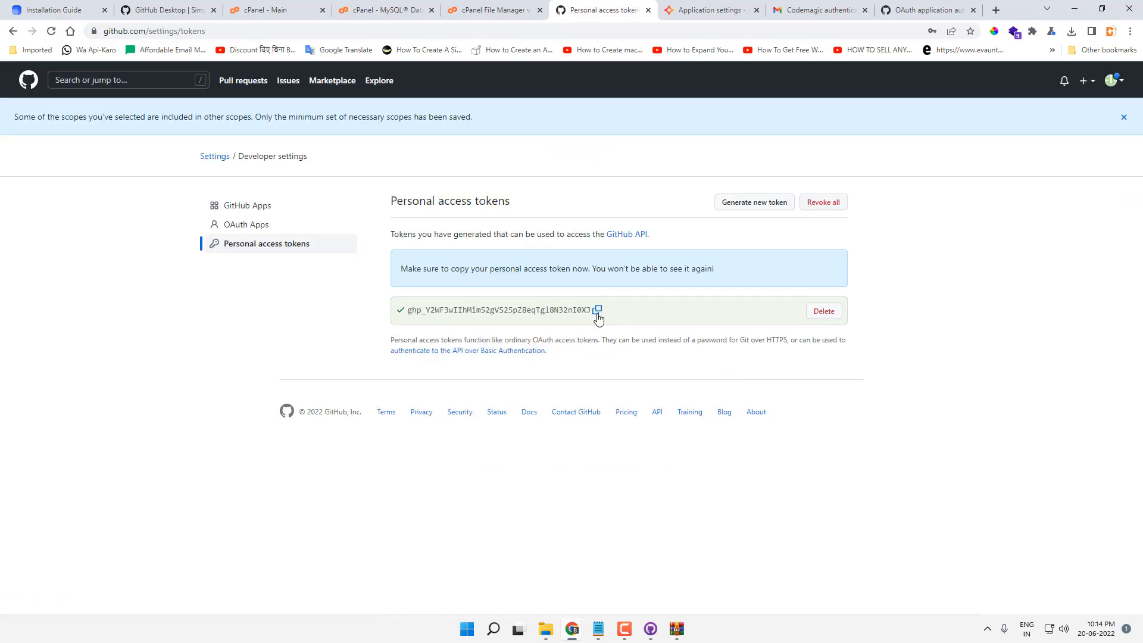
left_click(598, 317)
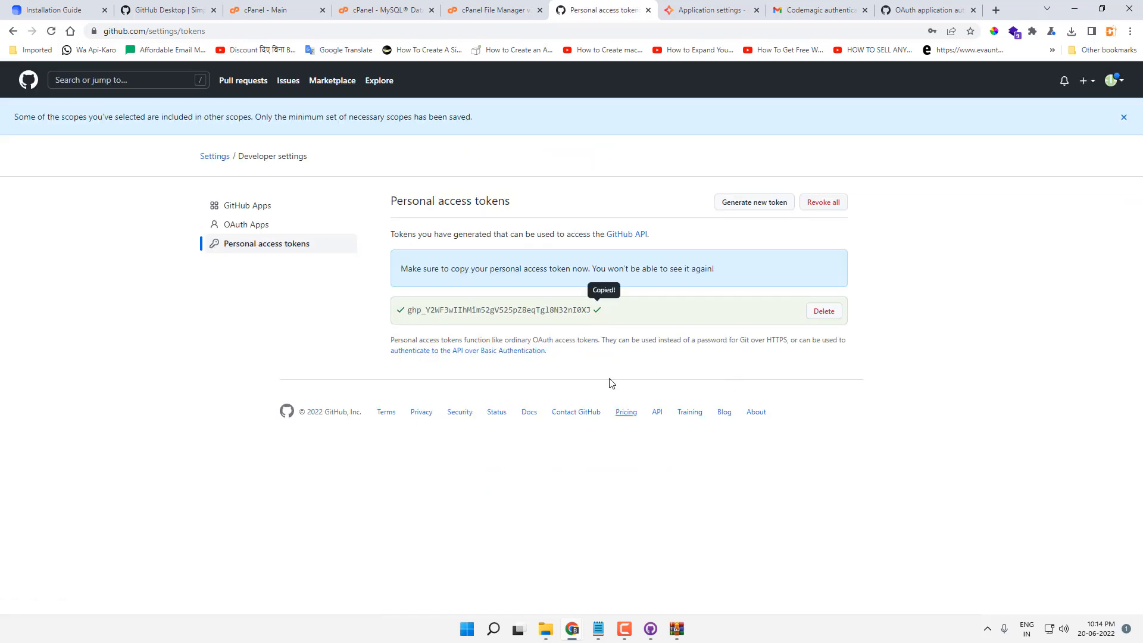
left_click(598, 630)
Step: Paste the GitHub token on the empty line under the Notepad installation notes
left_click(326, 478)
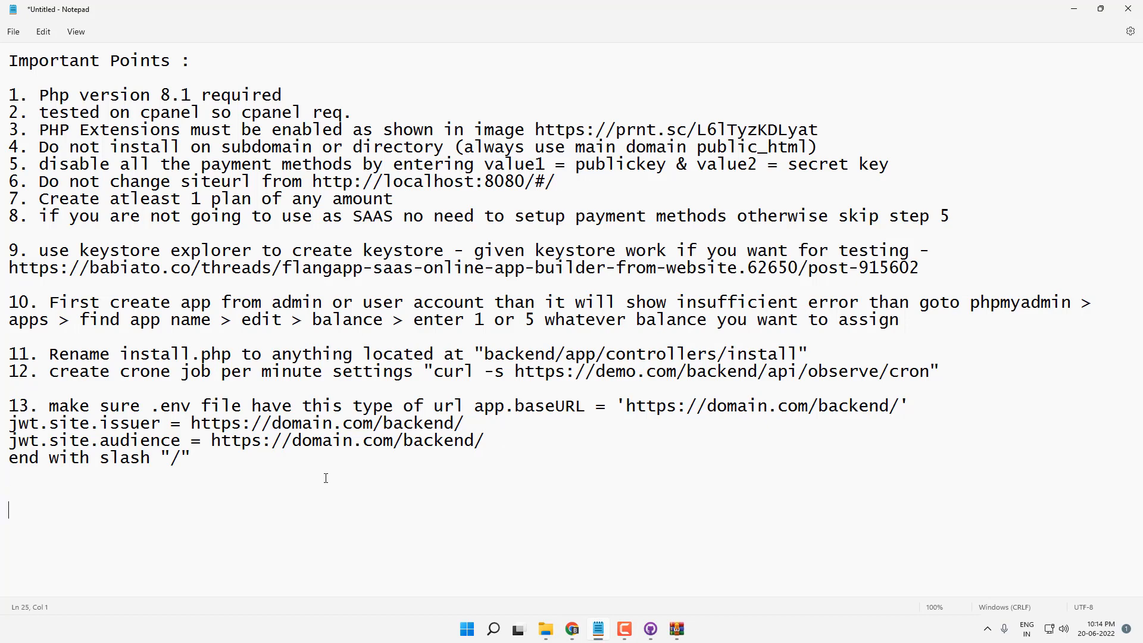
key("ctrl+v")
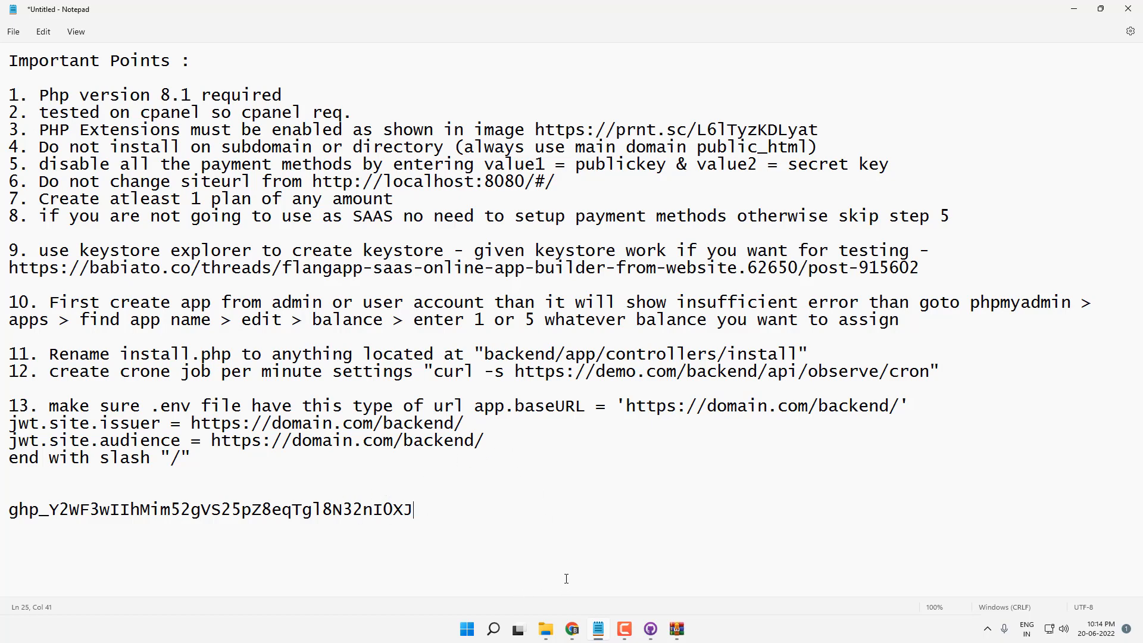
Step: Enter the GitHub username in the installer's GitHub username field
mouse_move(573, 635)
left_click(635, 562)
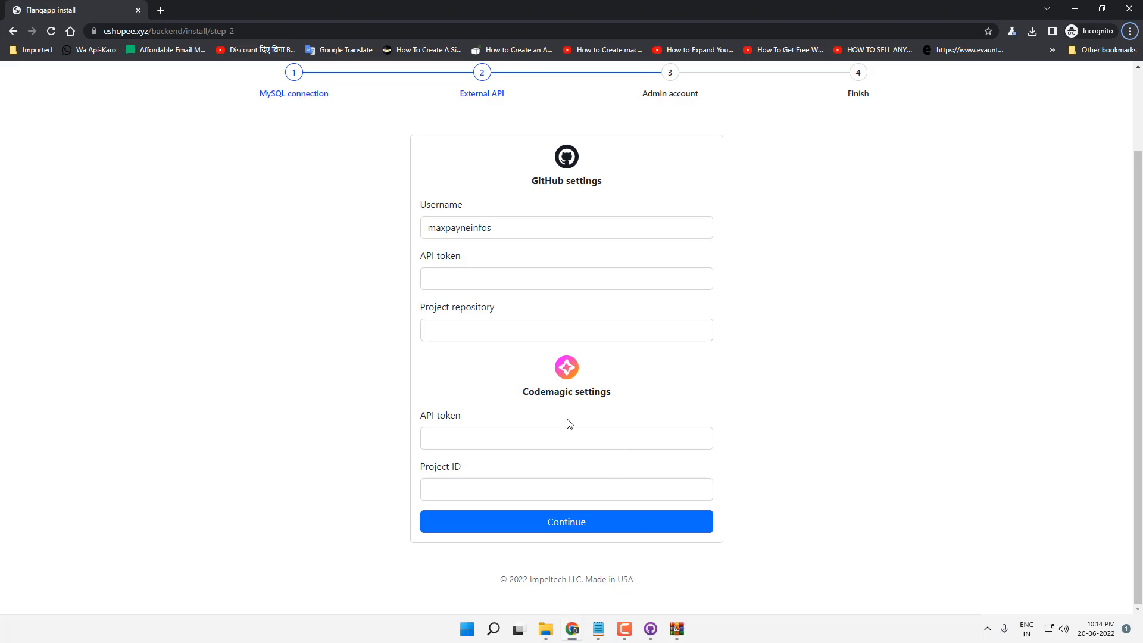
key("alt+Tab")
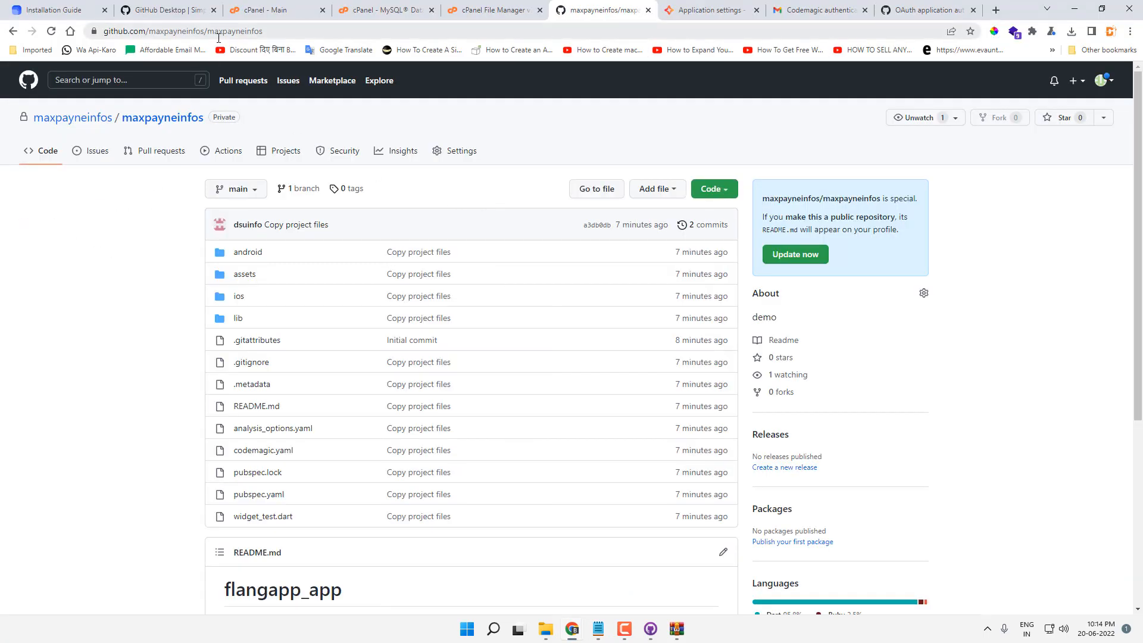
double_click(212, 32)
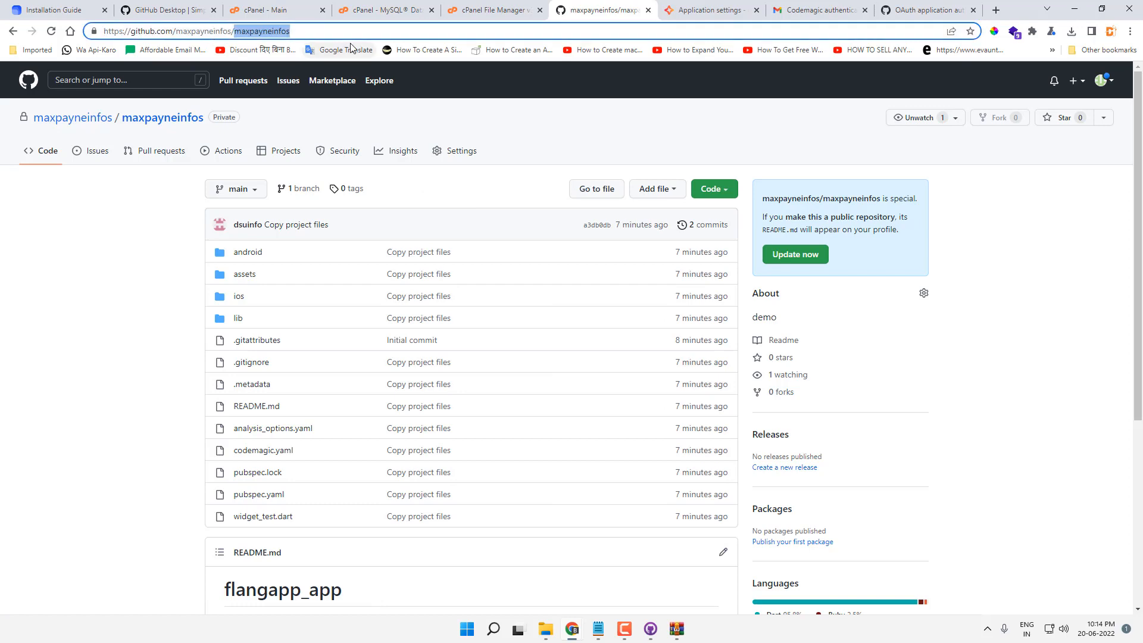
left_click(504, 235)
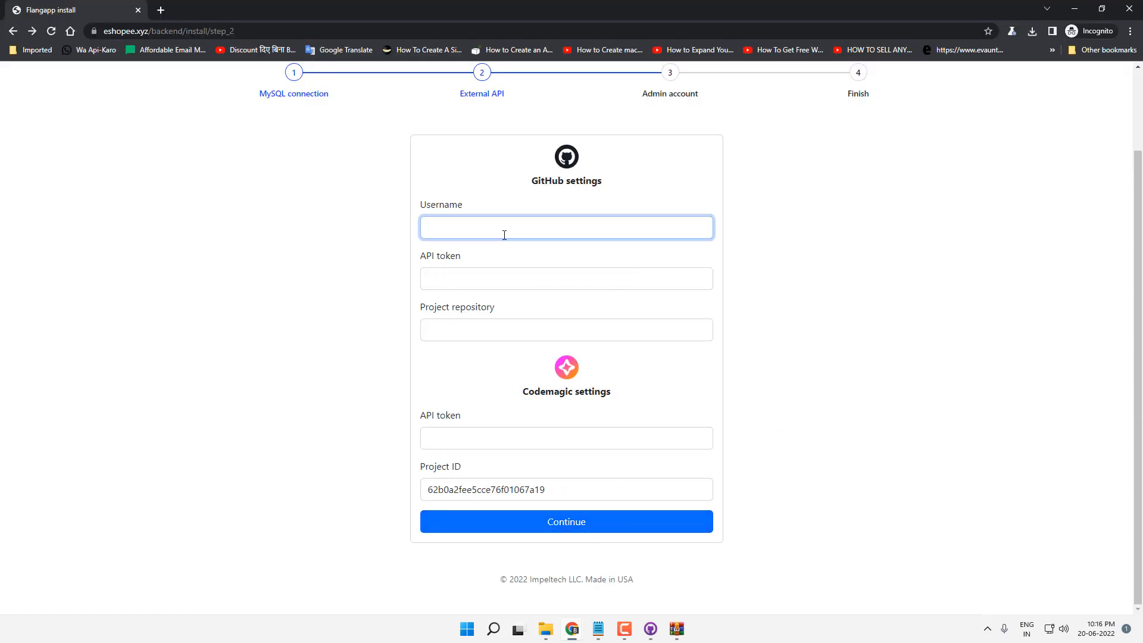
type("dsuinfote")
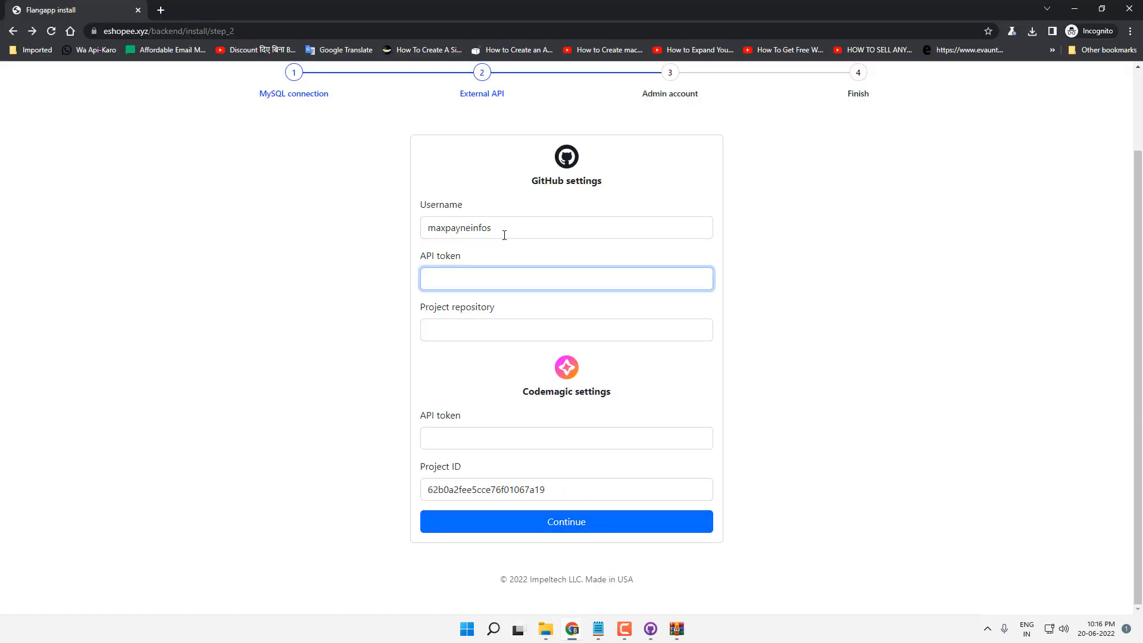
Step: Bring up the Notepad token notes, then the Codemagic user settings page
key("alt+Tab")
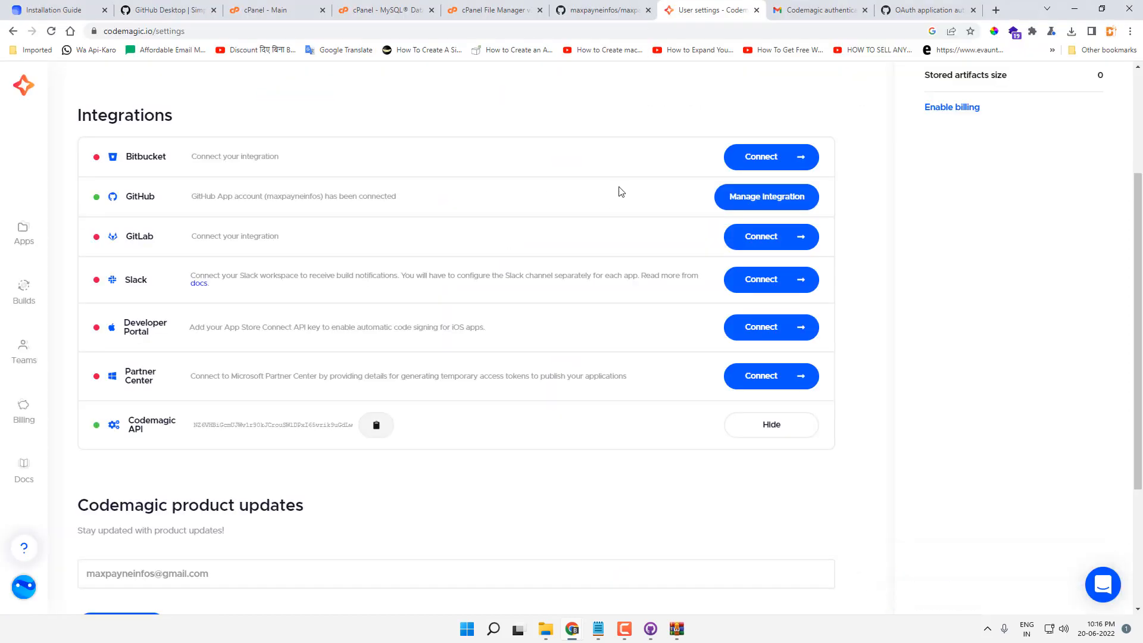
left_click(614, 18)
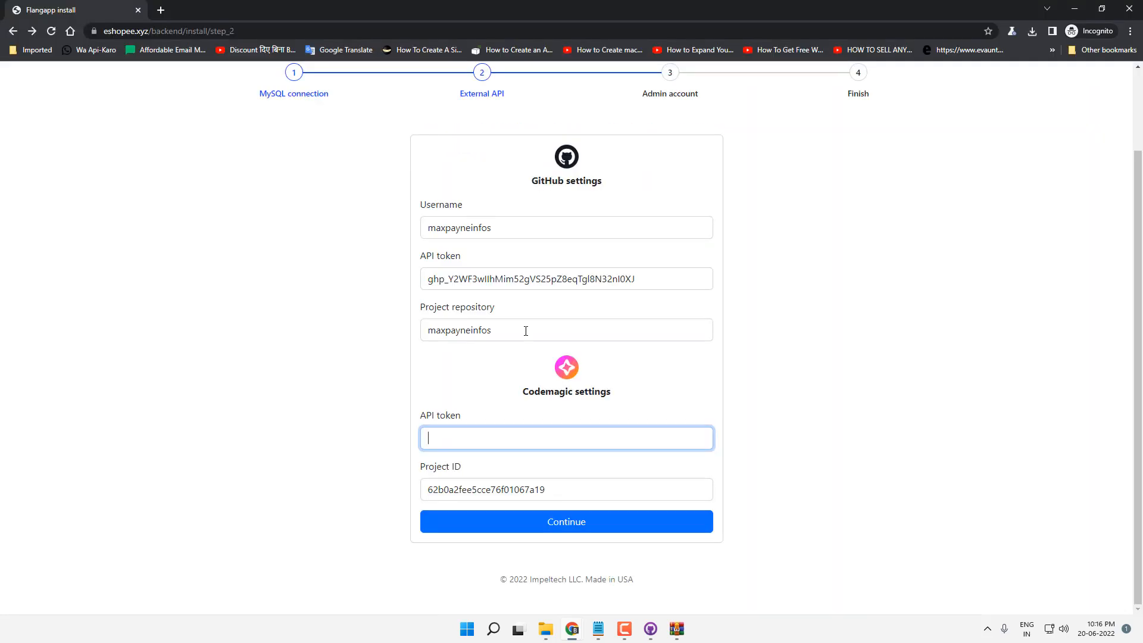
key("alt+Tab")
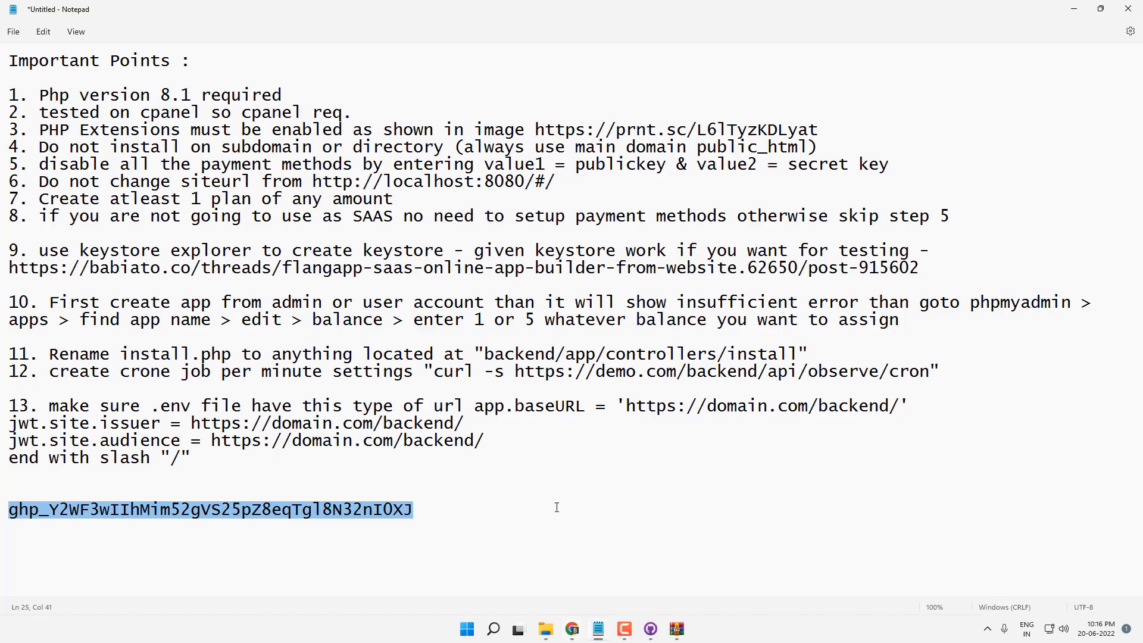
mouse_move(572, 628)
left_click(503, 566)
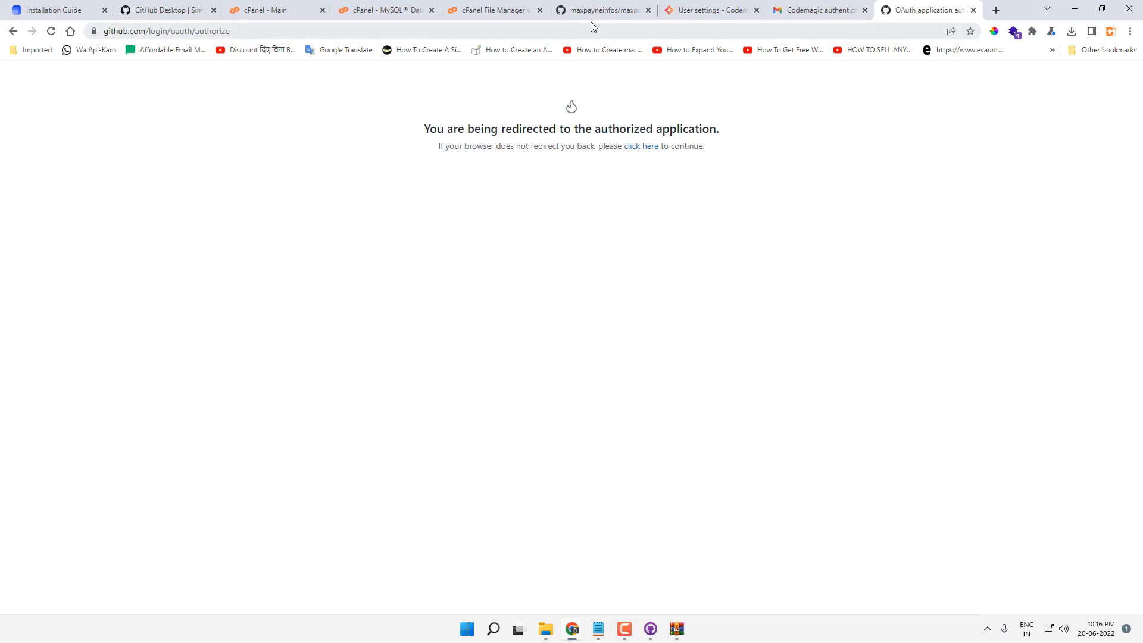
left_click(697, 5)
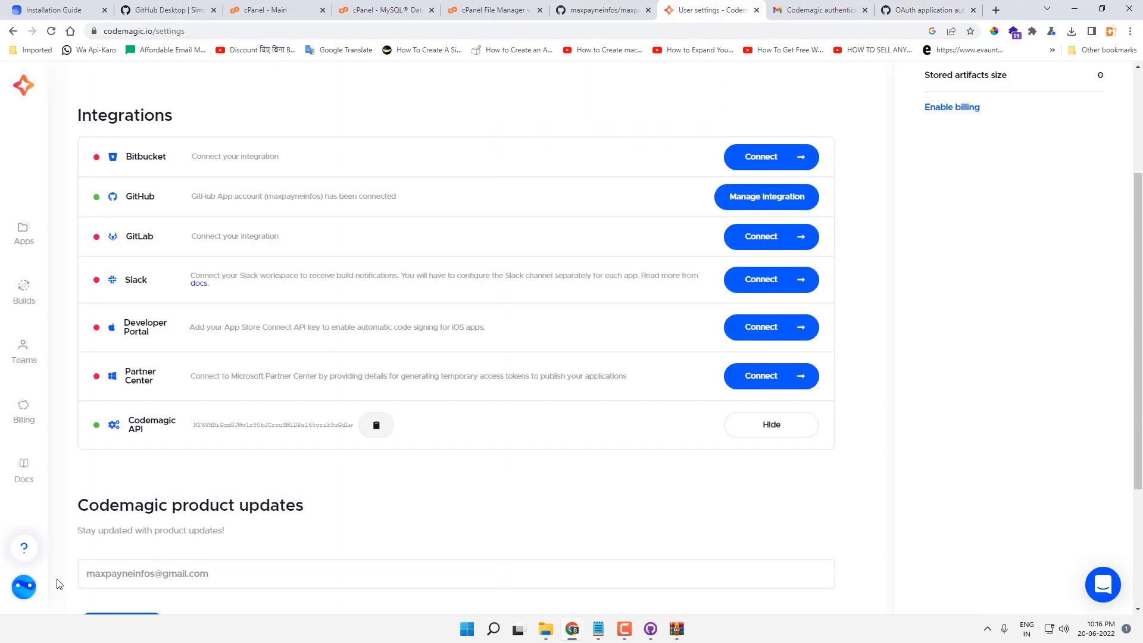
Step: Copy the Codemagic API key from User settings into the installer's Codemagic API token field
left_click(24, 586)
left_click(84, 551)
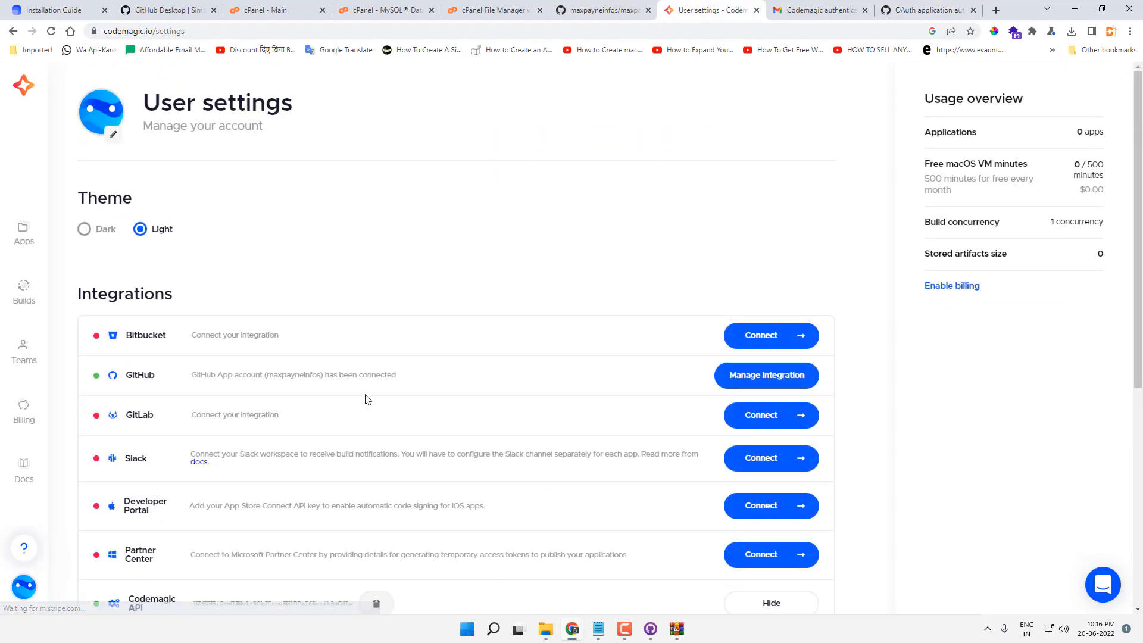
scroll(363, 393, "down", 6)
left_click(778, 254)
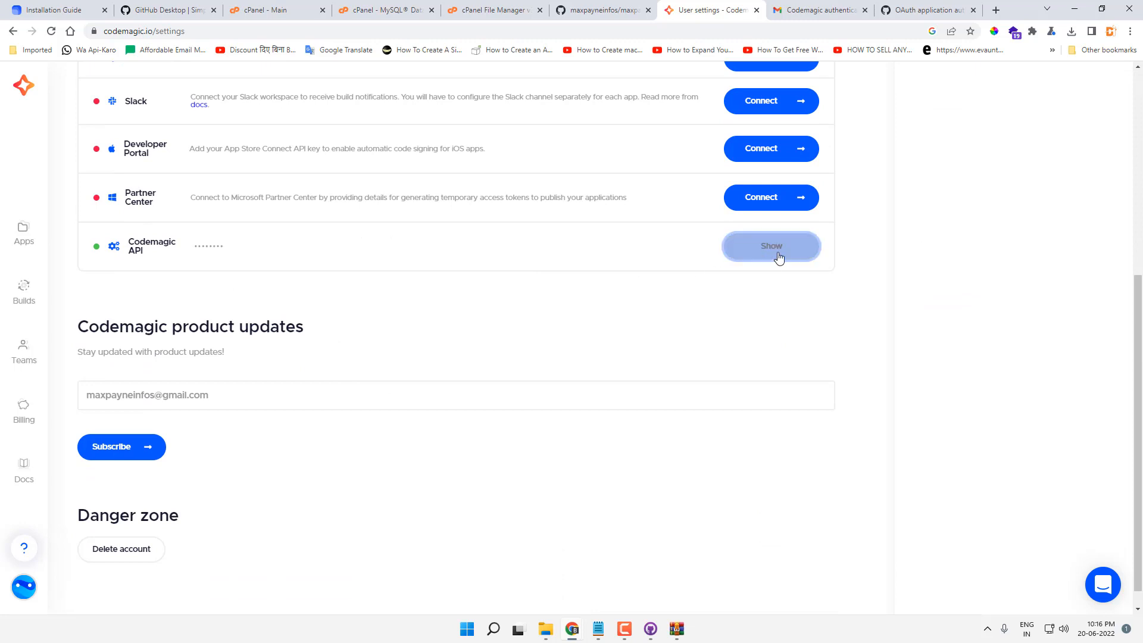
left_click(778, 254)
left_click(376, 245)
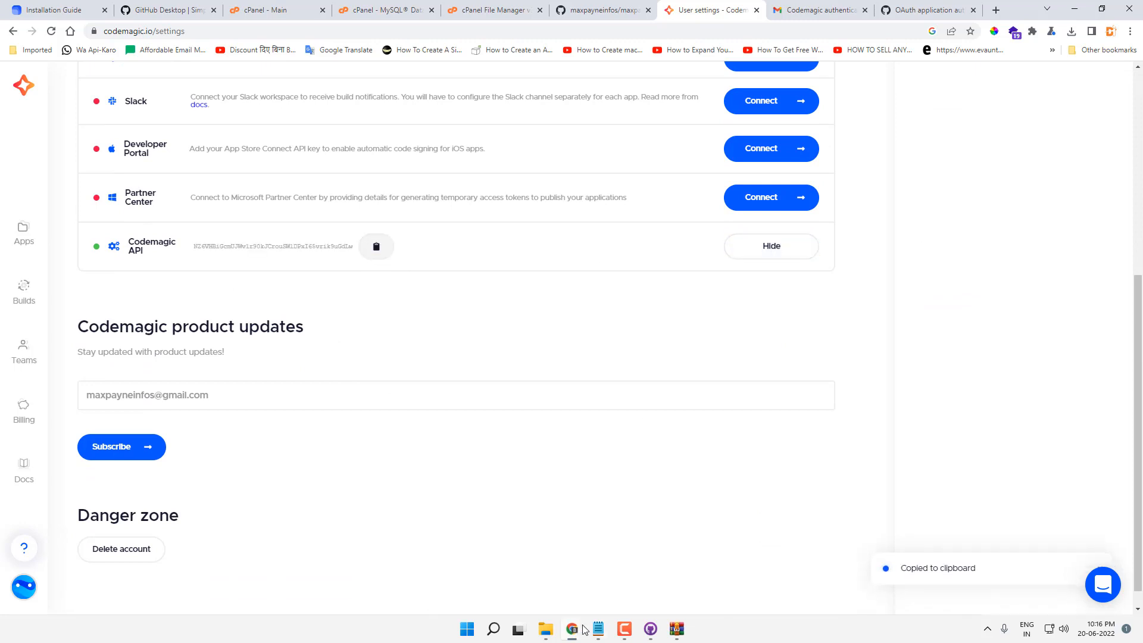
mouse_move(584, 629)
left_click(643, 562)
key("ctrl+v")
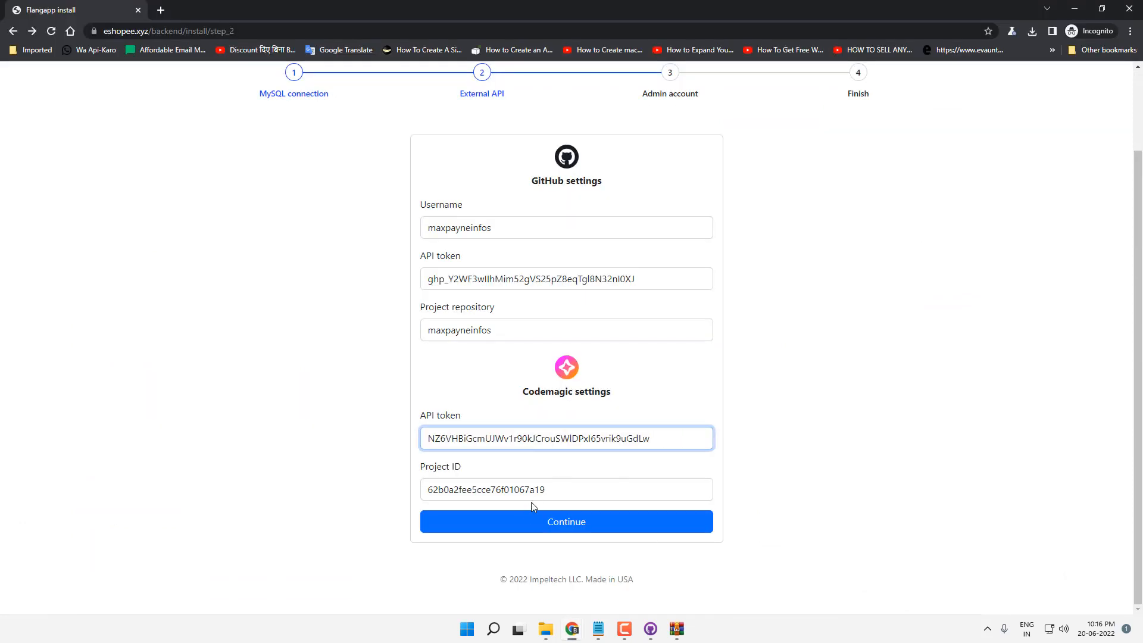
Step: Check the app's ID in its Codemagic webhook URL, fill the Project ID, and submit
key("alt+Tab")
scroll(411, 425, "up", 5)
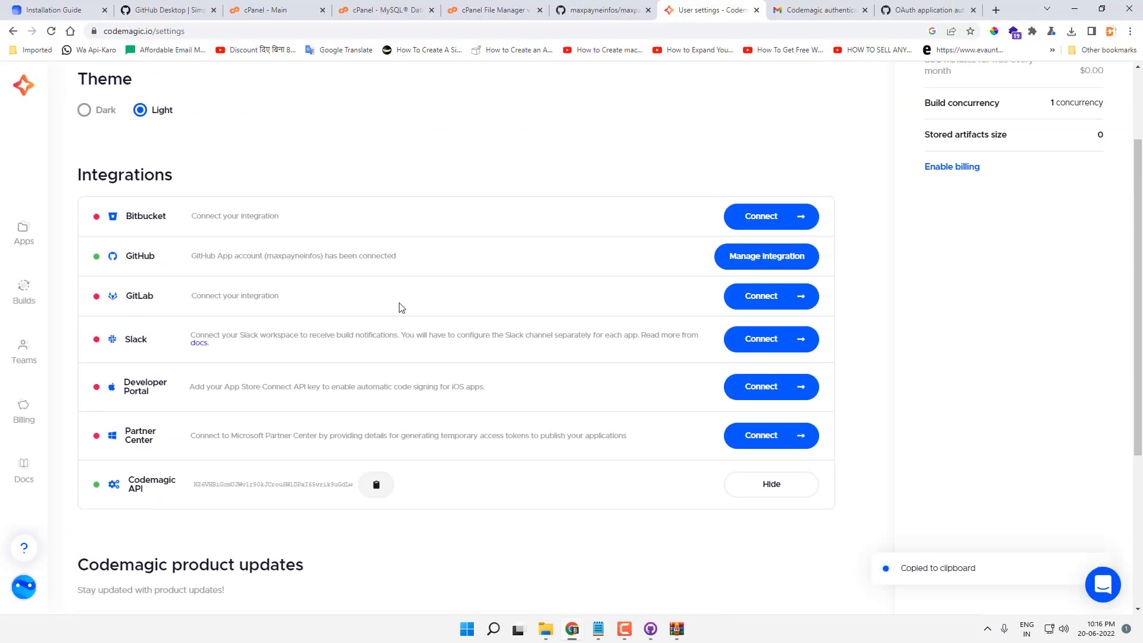
scroll(399, 321, "down", 3)
scroll(140, 500, "down", 2)
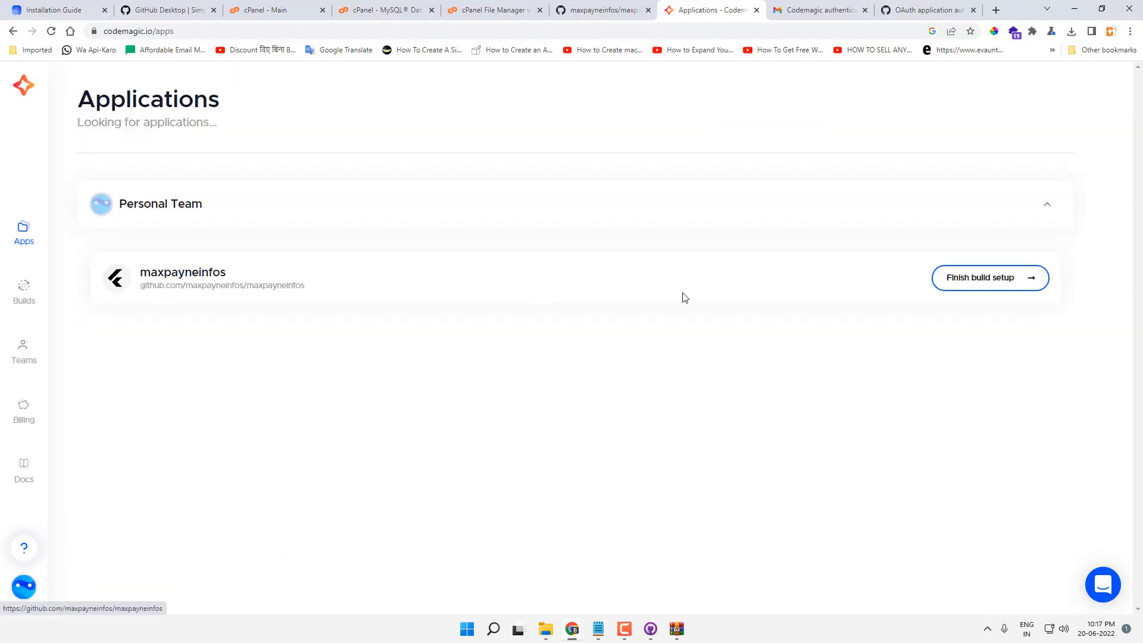
left_click(982, 283)
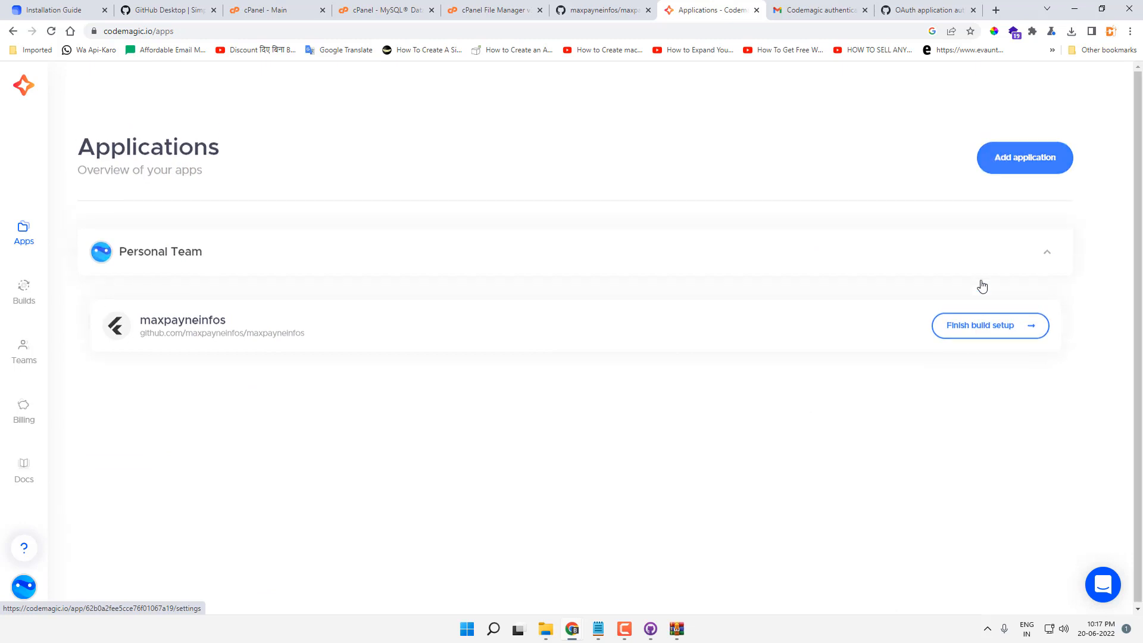
left_click(178, 179)
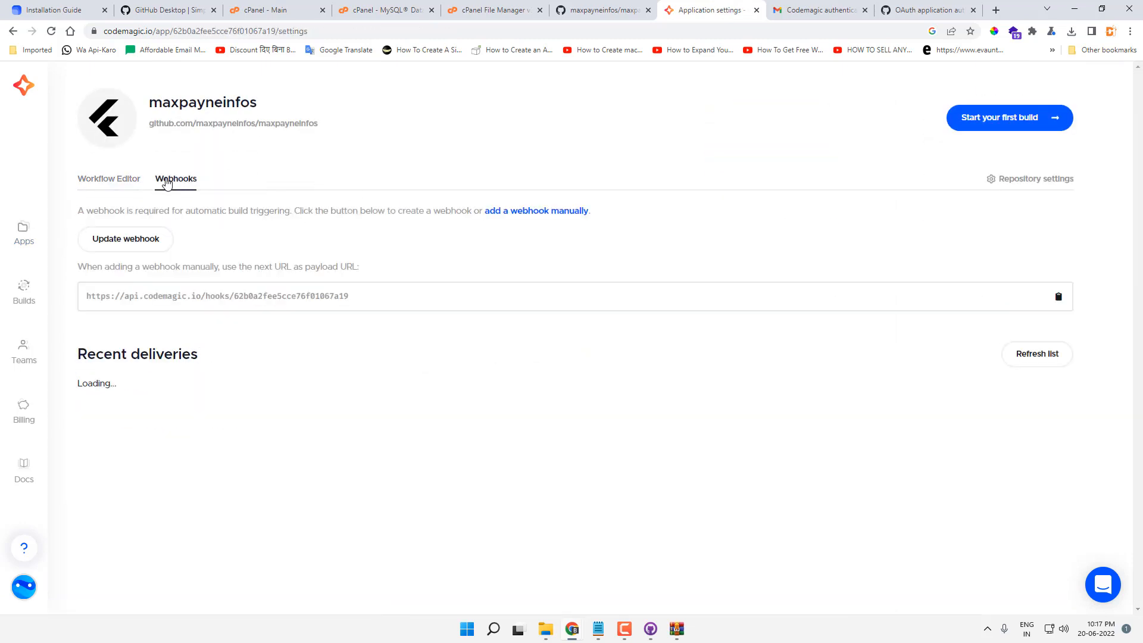
left_click_drag(232, 297, 359, 299)
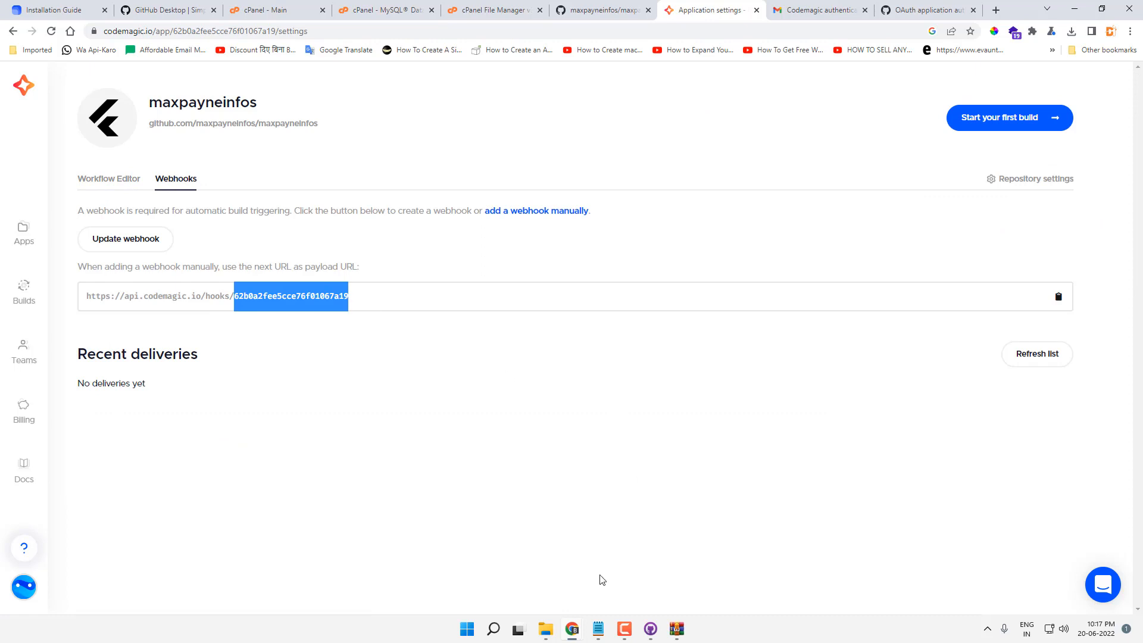
left_click(581, 629)
left_click(632, 564)
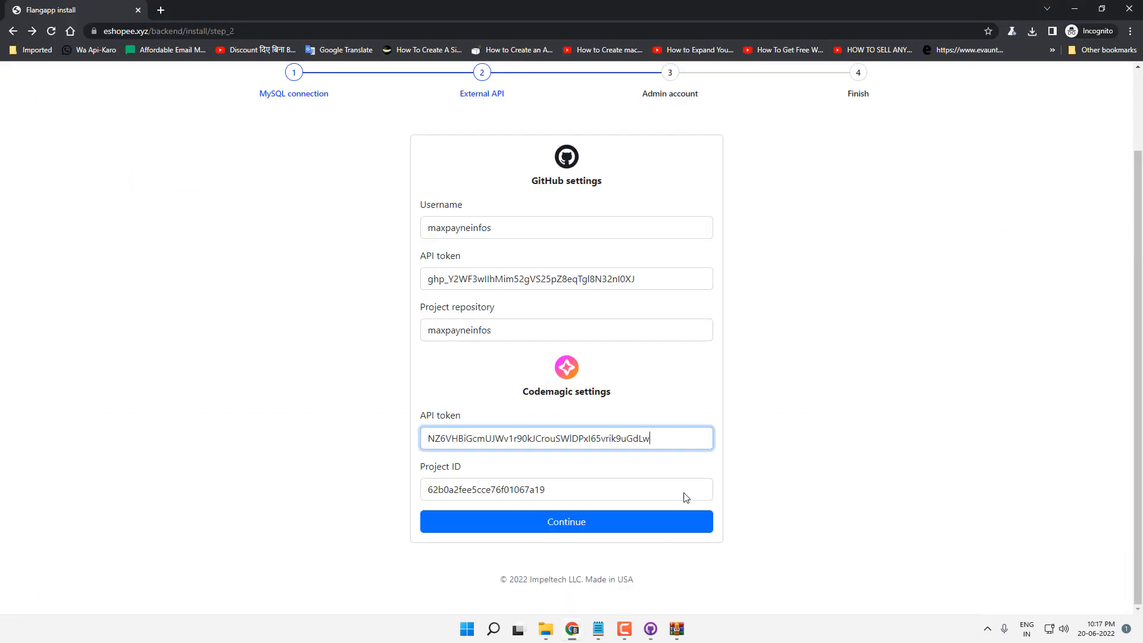
left_click(589, 490)
left_click(566, 522)
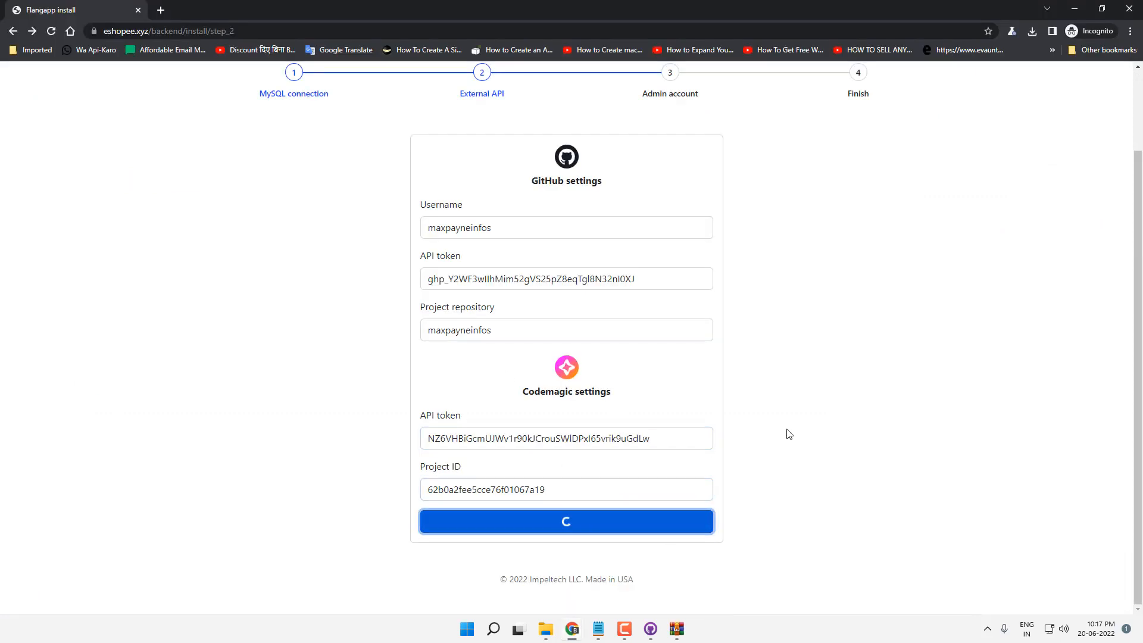
Step: Fill in the admin account e-mail and password and submit to finish installation
left_click(572, 270)
type("maxpa")
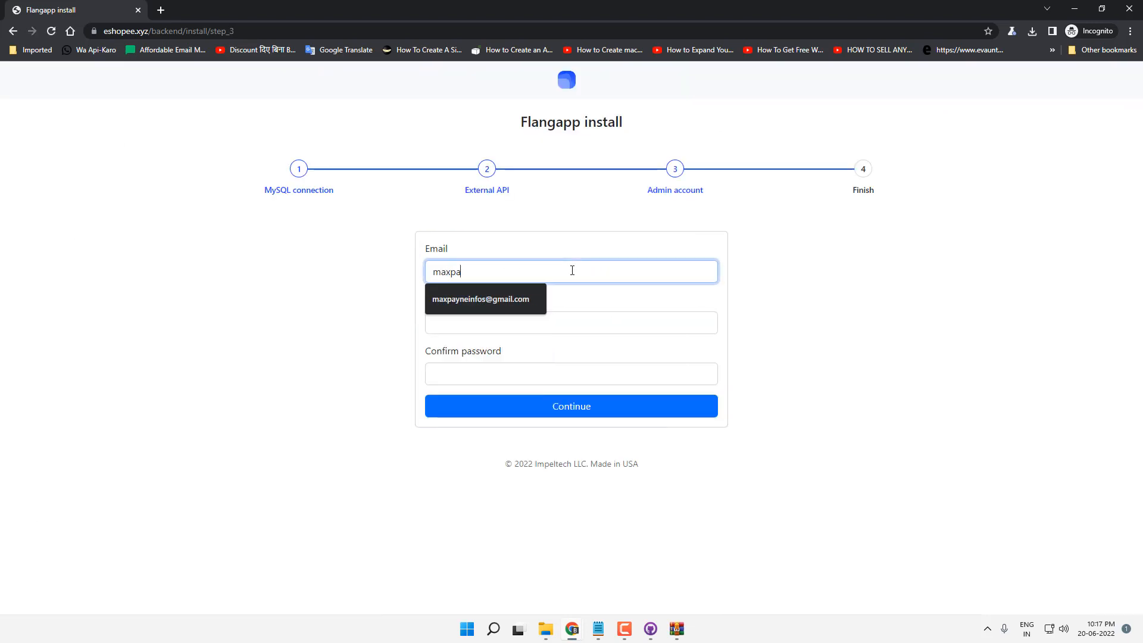
key("Down")
key("Return")
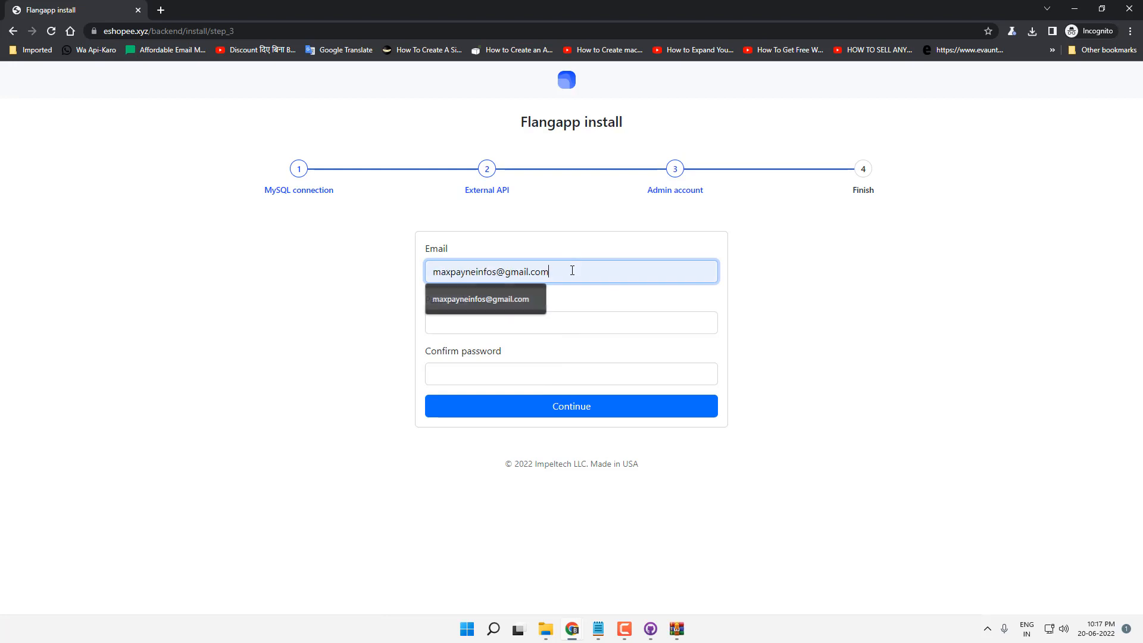
key("Tab")
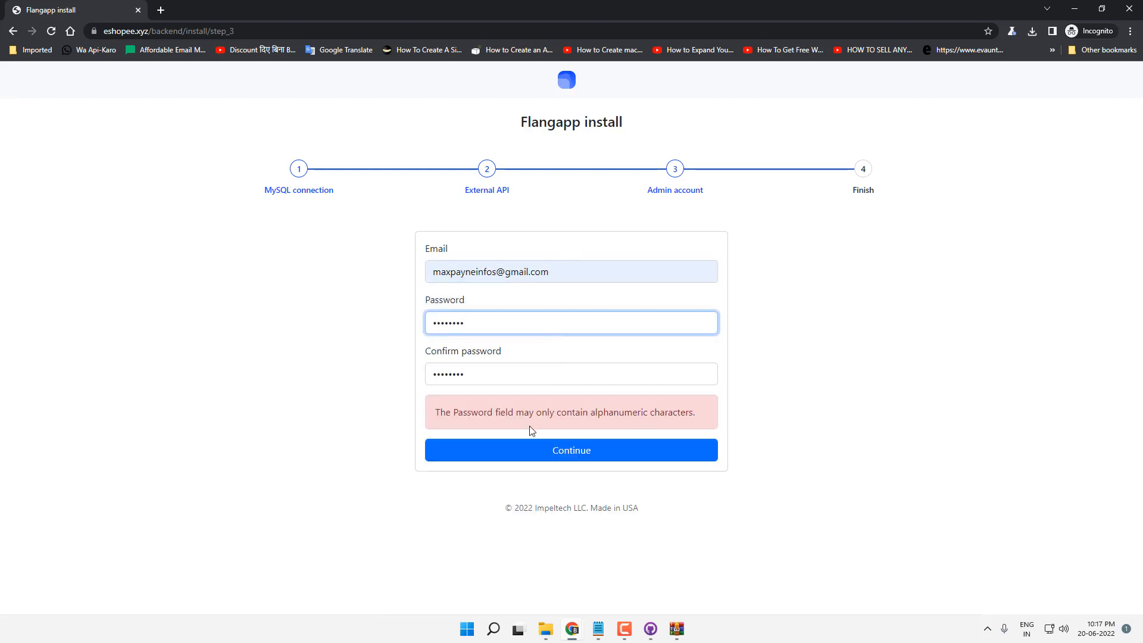
left_click(581, 459)
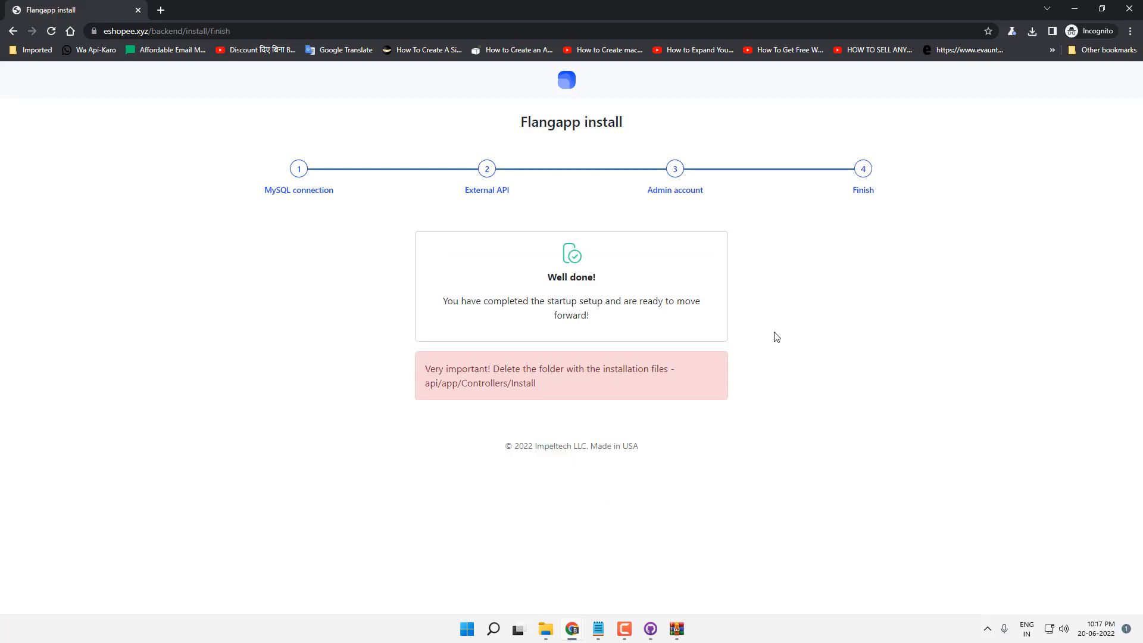
Step: Review the Well done! page and its warning about deleting install files, then switch windows
left_click_drag(562, 285, 606, 314)
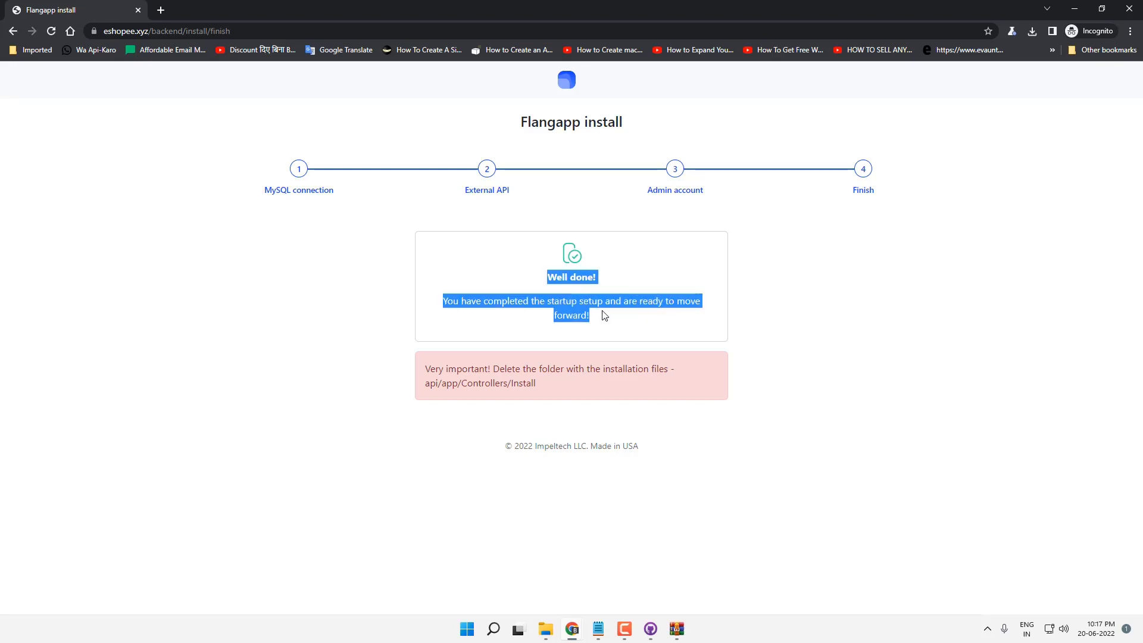
left_click(612, 321)
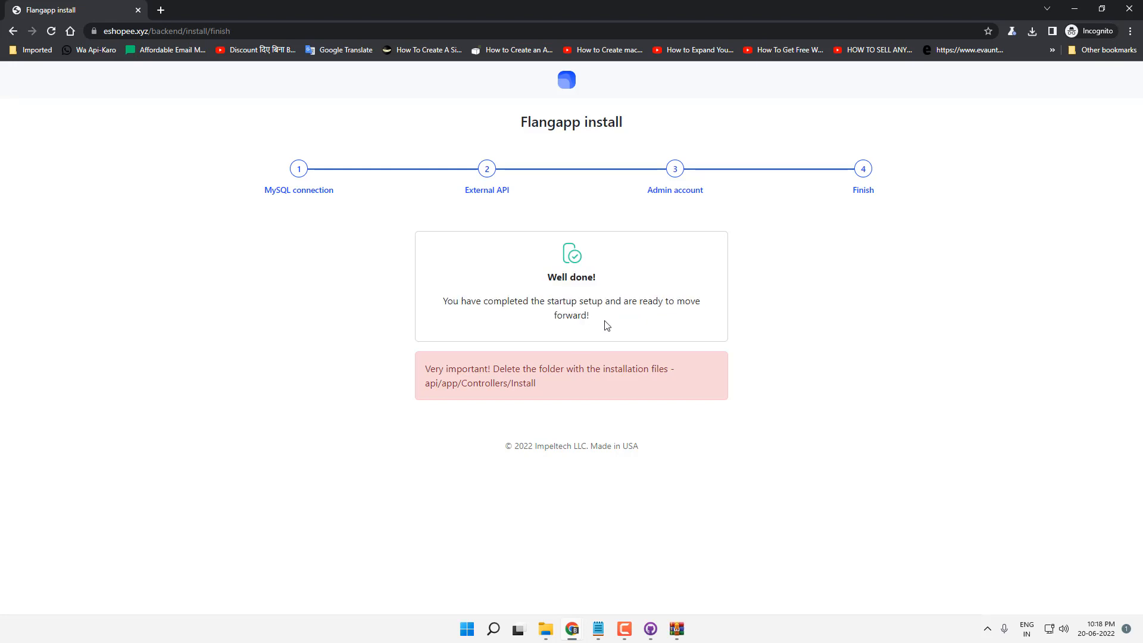
triple_click(463, 383)
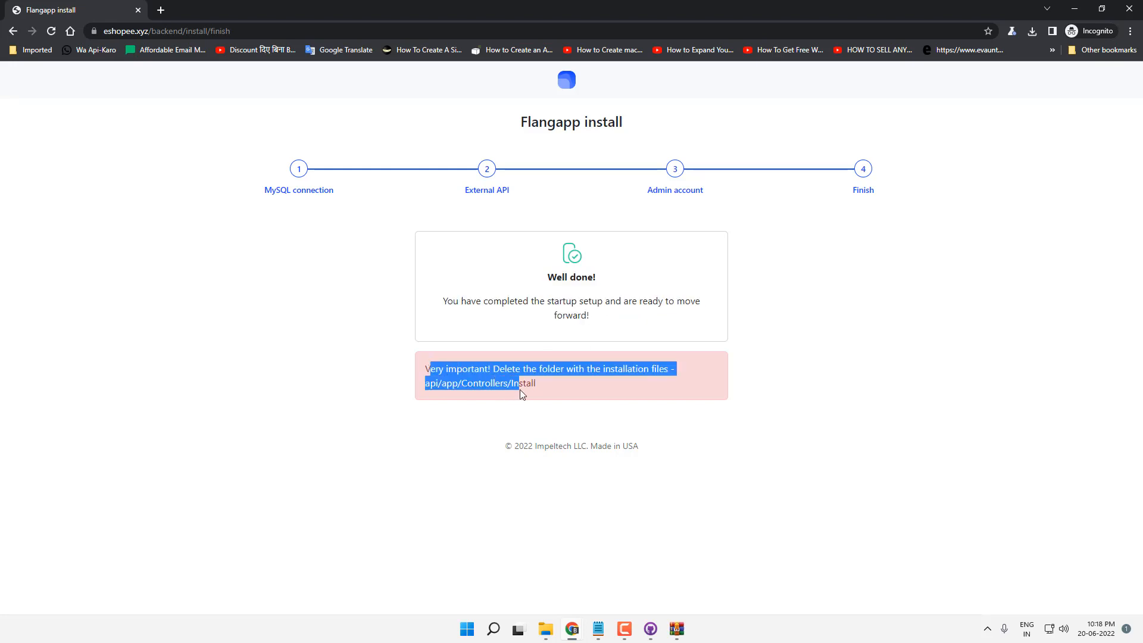
left_click(543, 384)
key("alt+Tab")
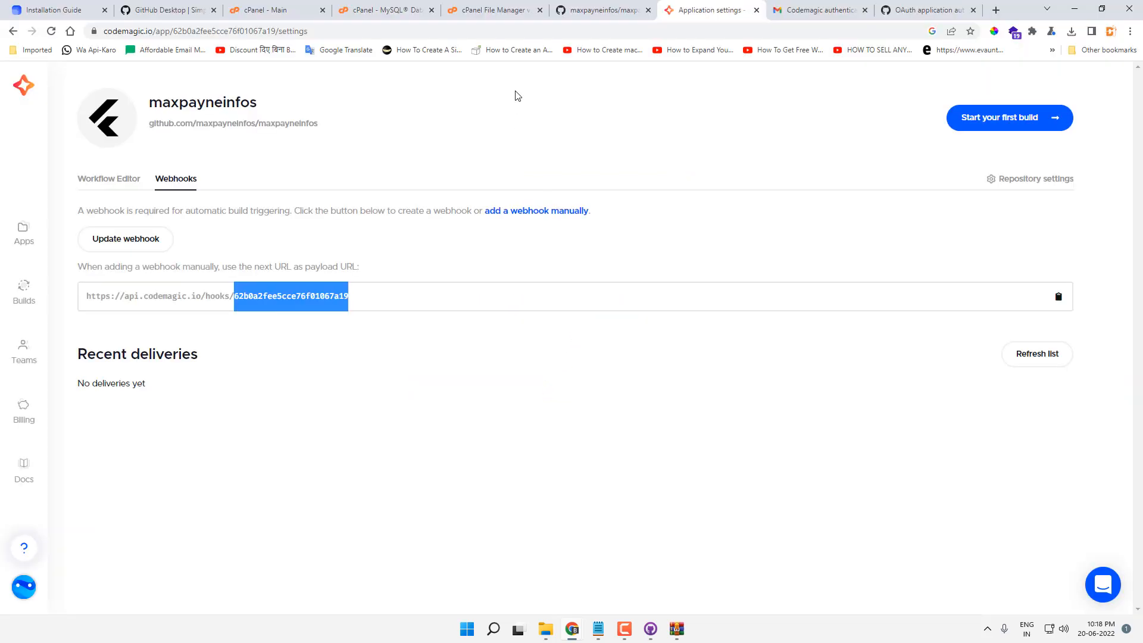
Step: Rename backend/app/Controllers/Install.php to Installs.php in cPanel File Manager
left_click(493, 9)
double_click(300, 176)
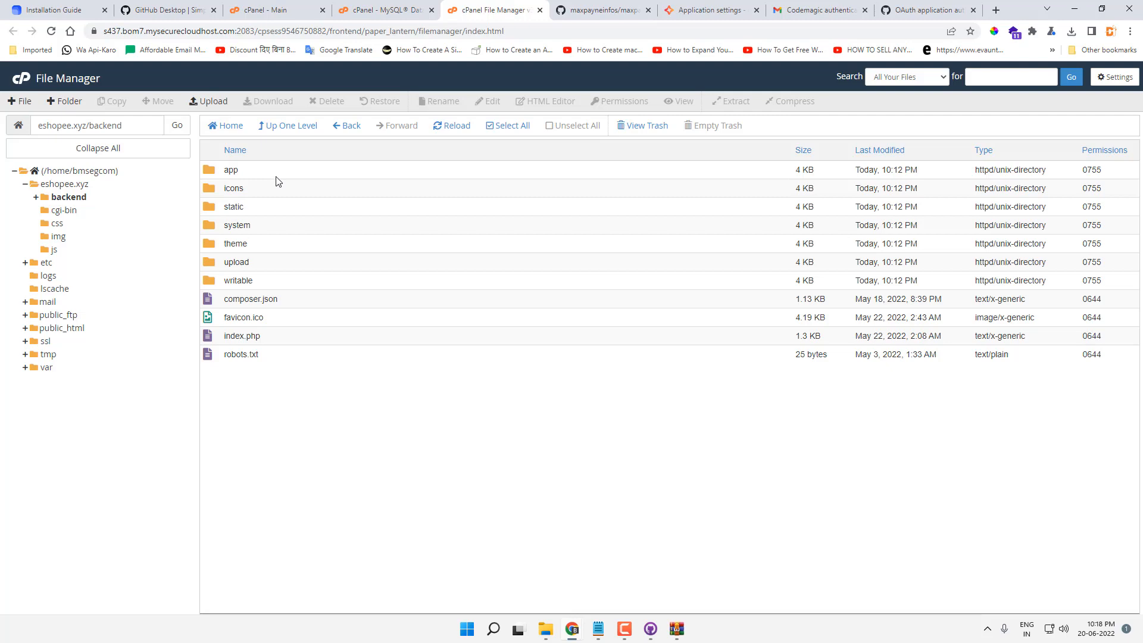
double_click(276, 176)
double_click(283, 188)
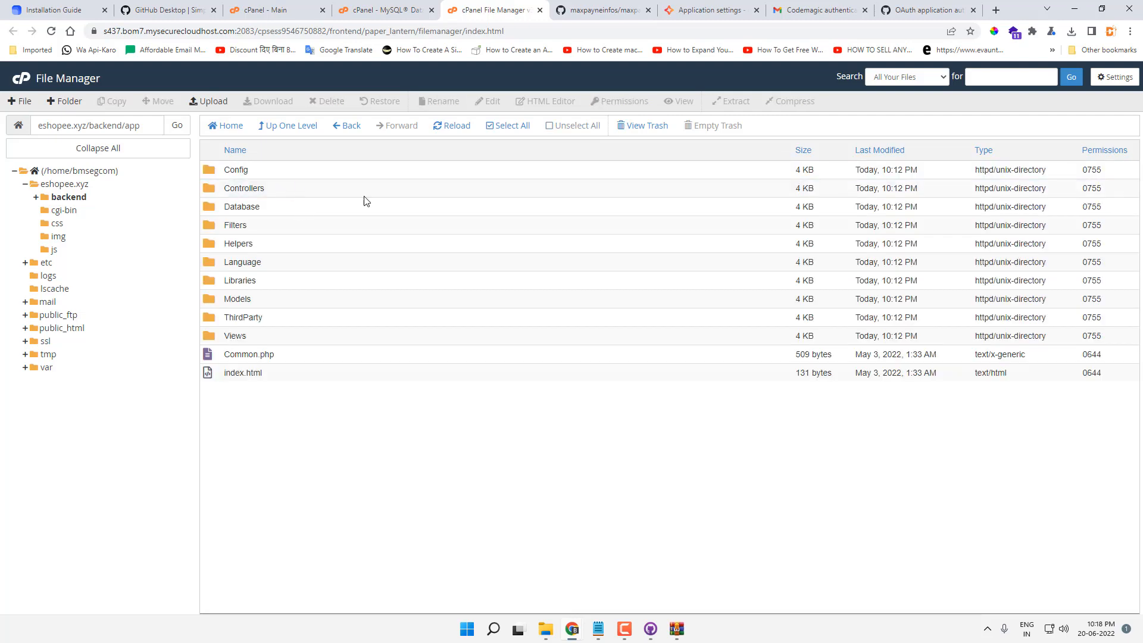
right_click(274, 225)
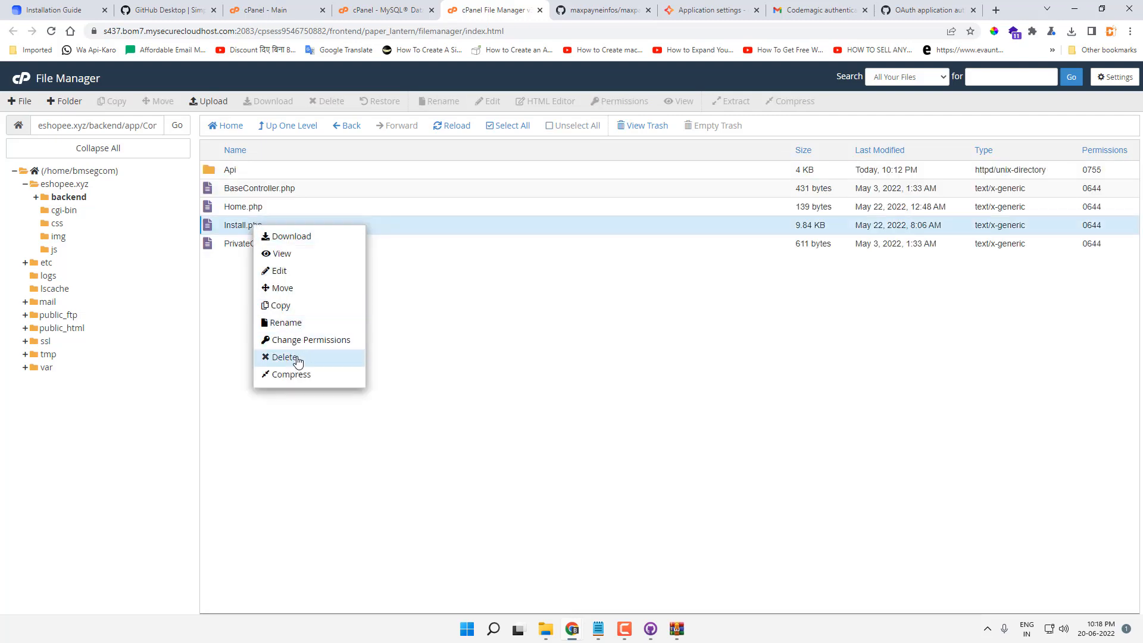
left_click(285, 323)
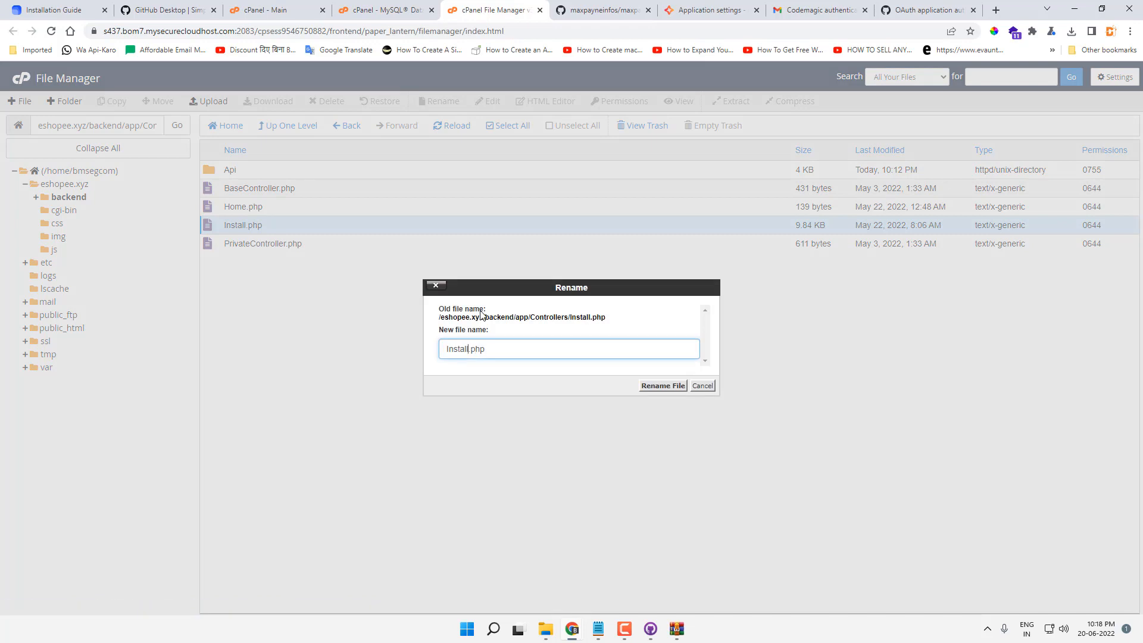
type("s")
left_click(648, 387)
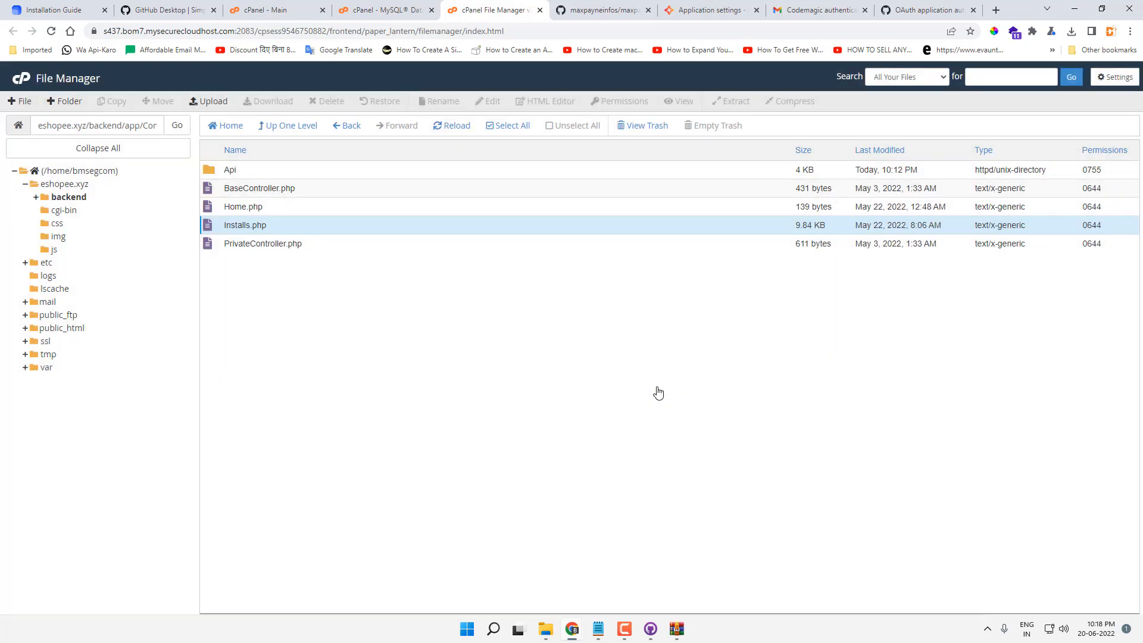
key("alt+Tab")
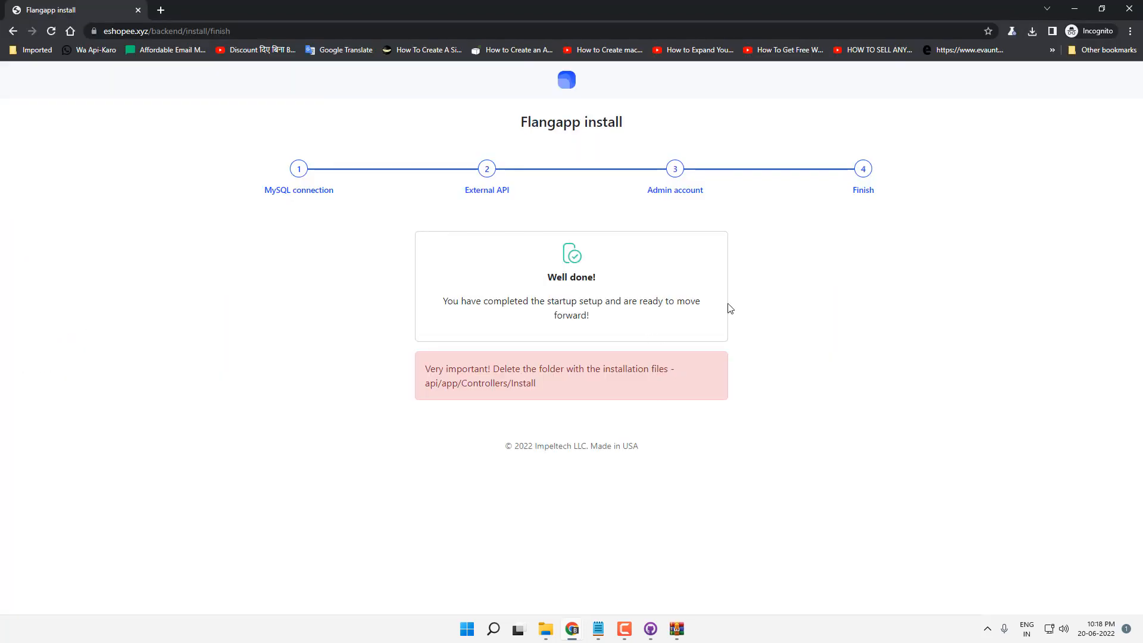
Step: Load eshopee.xyz, log in to the app builder, and open the Control panel's Settings
left_click_drag(151, 31, 353, 35)
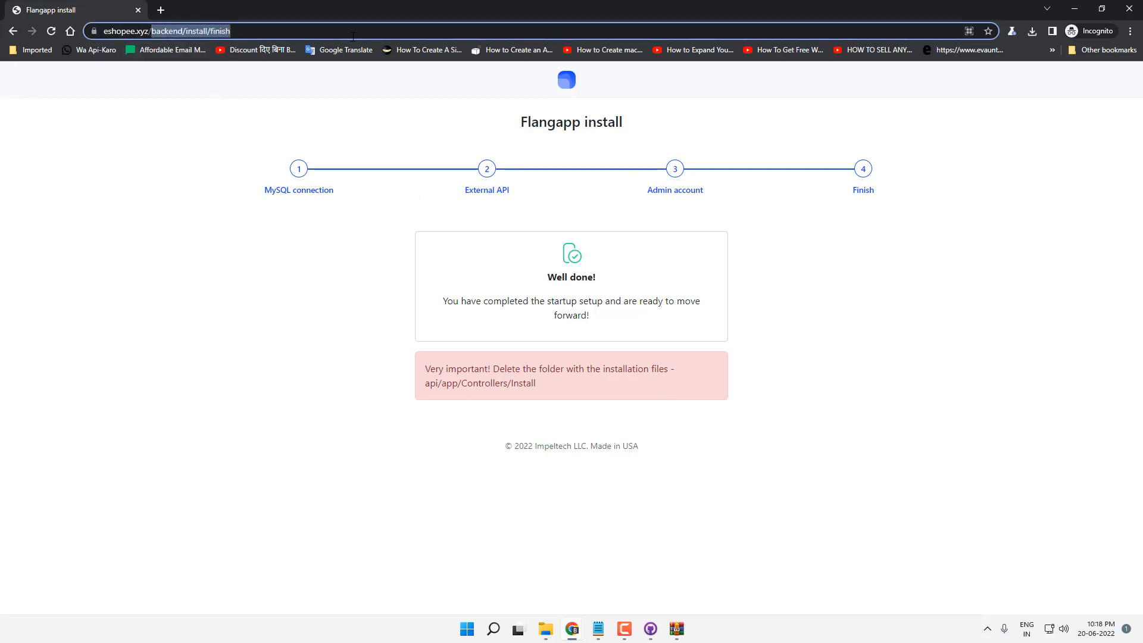
key("BackSpace")
key("Return")
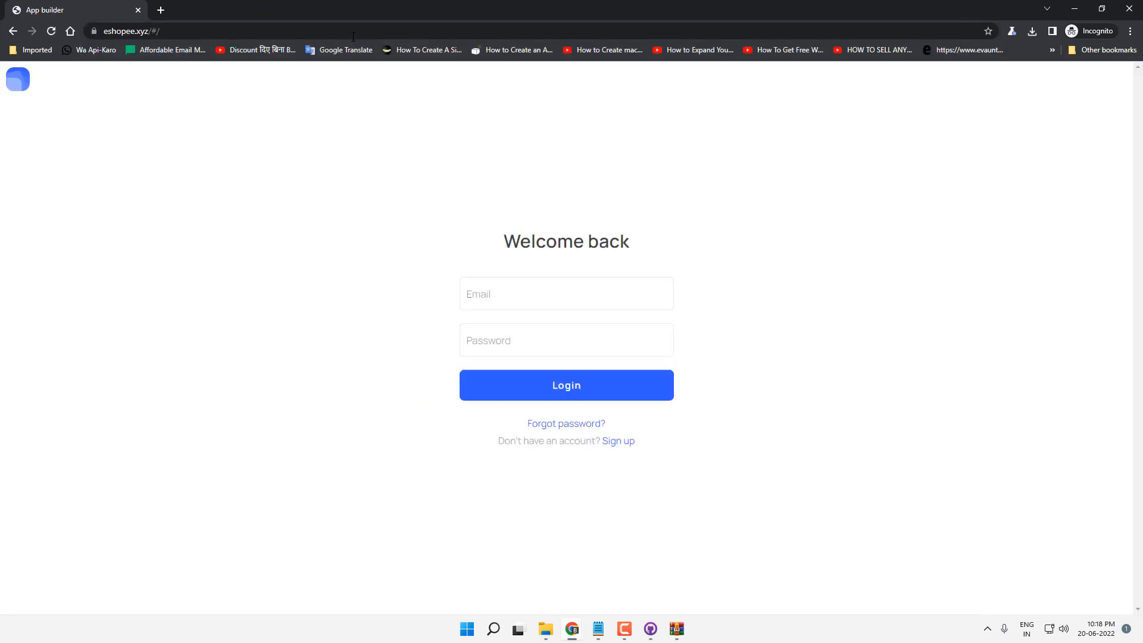
left_click(524, 281)
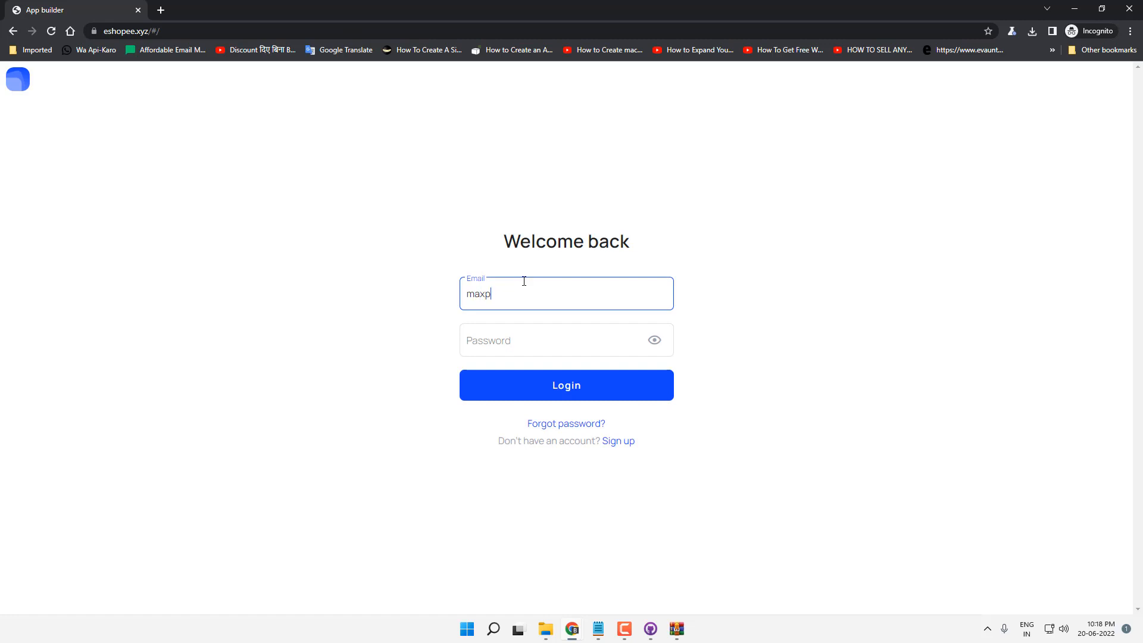
type("maxpay")
key("Return")
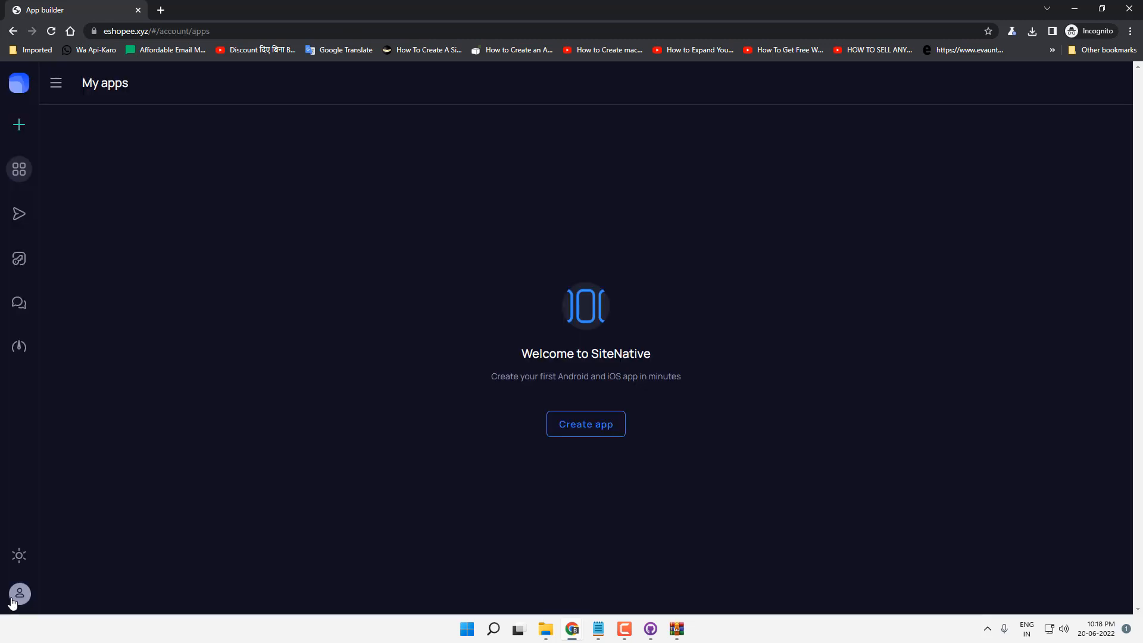
left_click(19, 594)
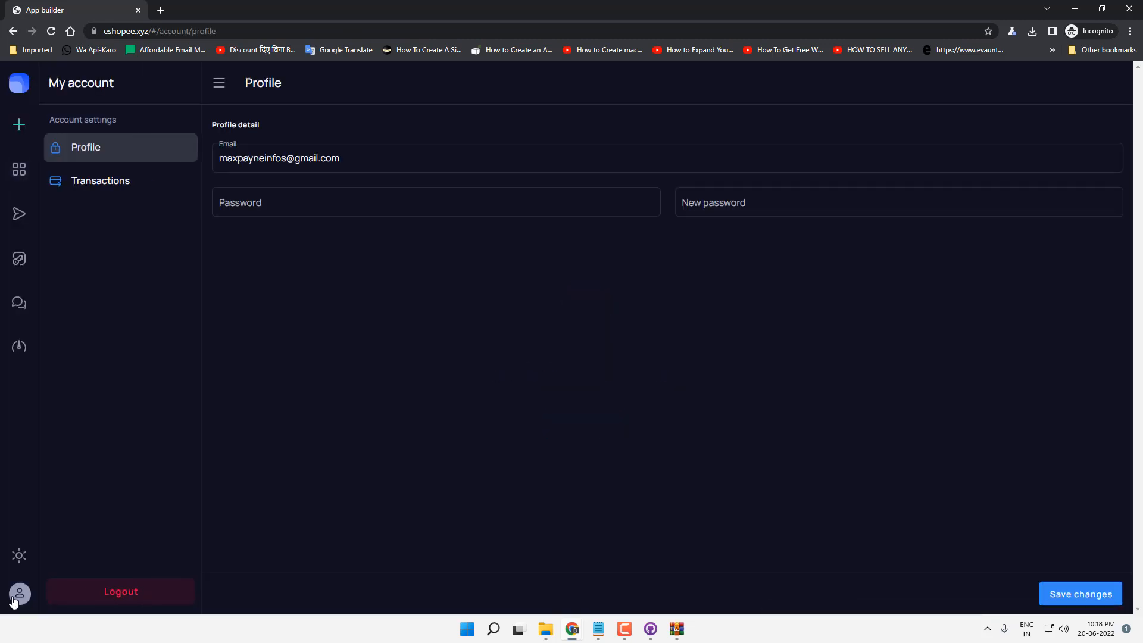
left_click(19, 347)
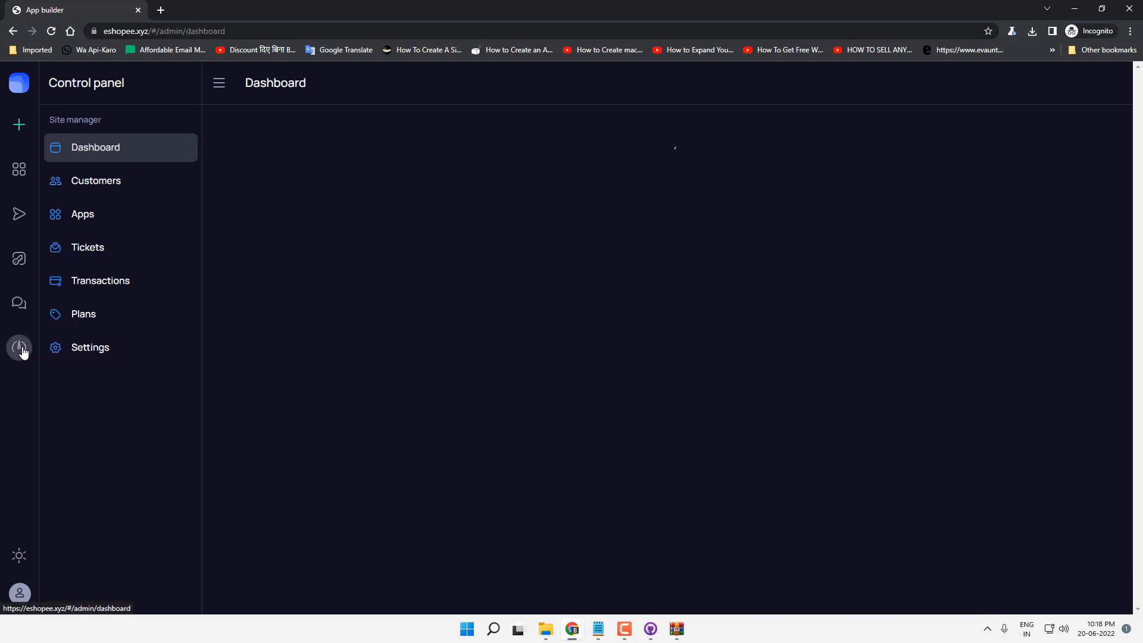
left_click(123, 349)
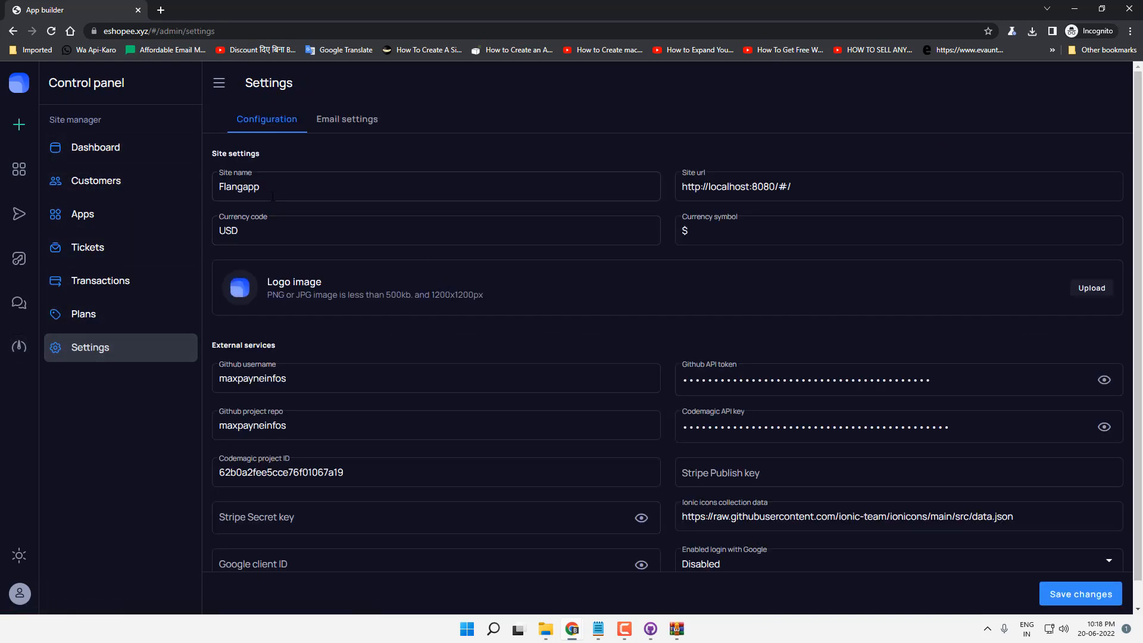
Step: Change the site name to MaxApps and the currency code from USD to INR
double_click(269, 189)
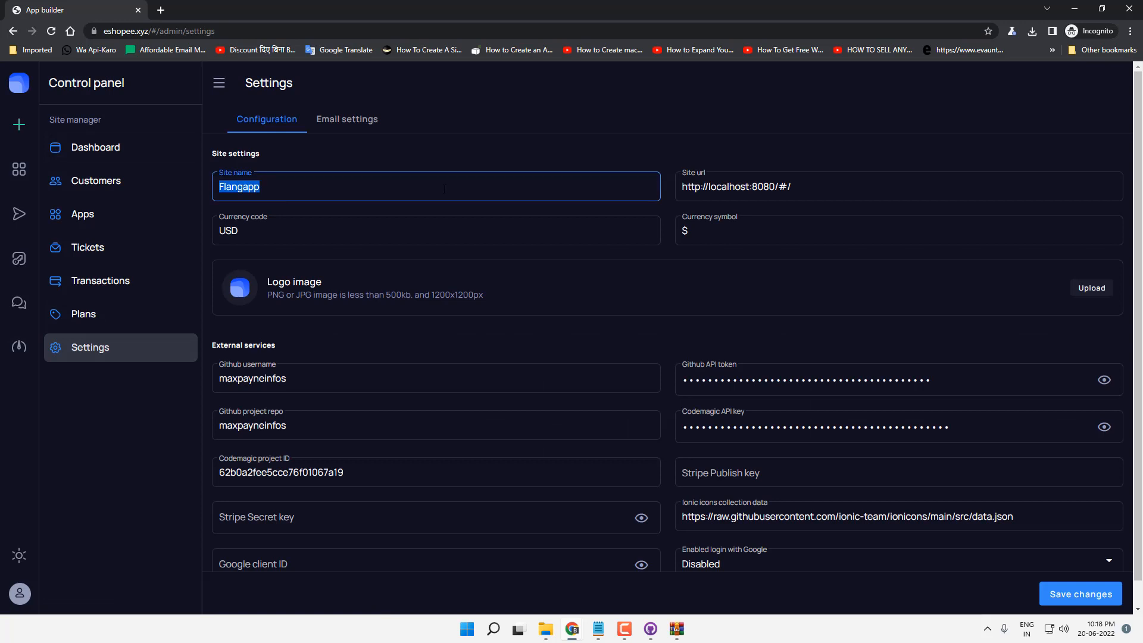
type("MaxApps")
key("Tab")
triple_click(780, 196)
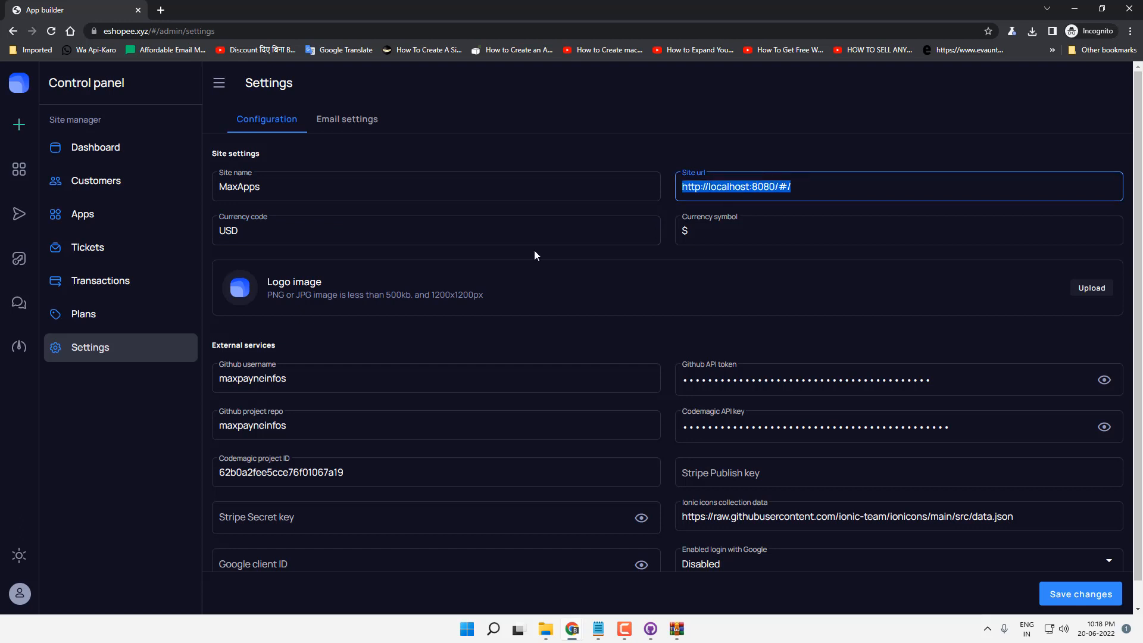
triple_click(412, 229)
type("INR")
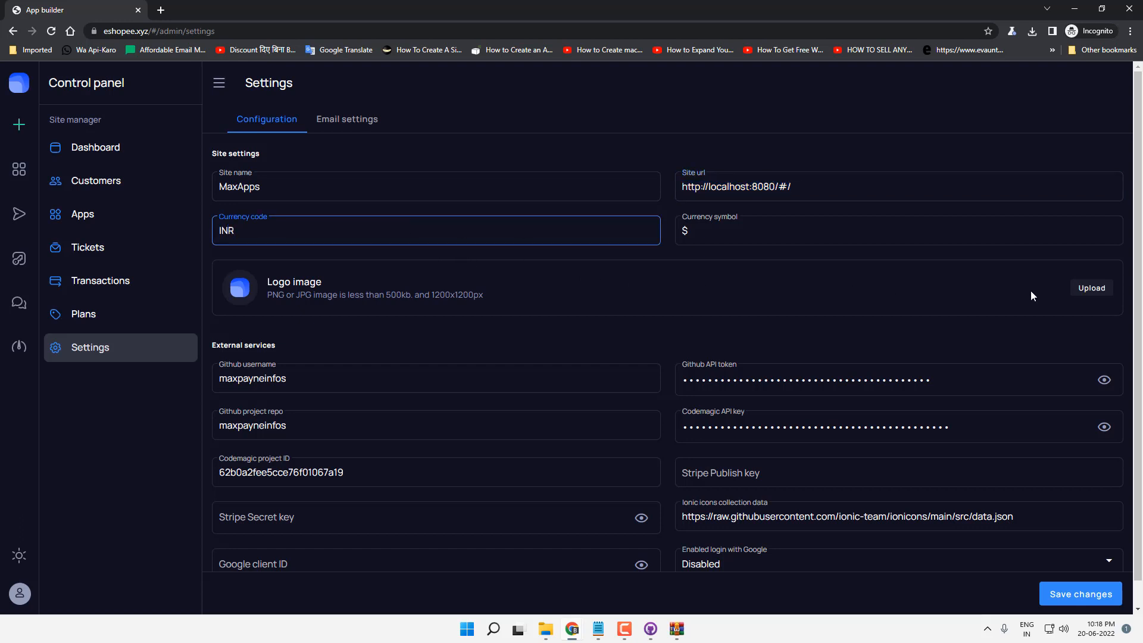
Step: Upload the DSU logo.jpg as site logo and save; saving fails without Stripe keys
left_click(1086, 289)
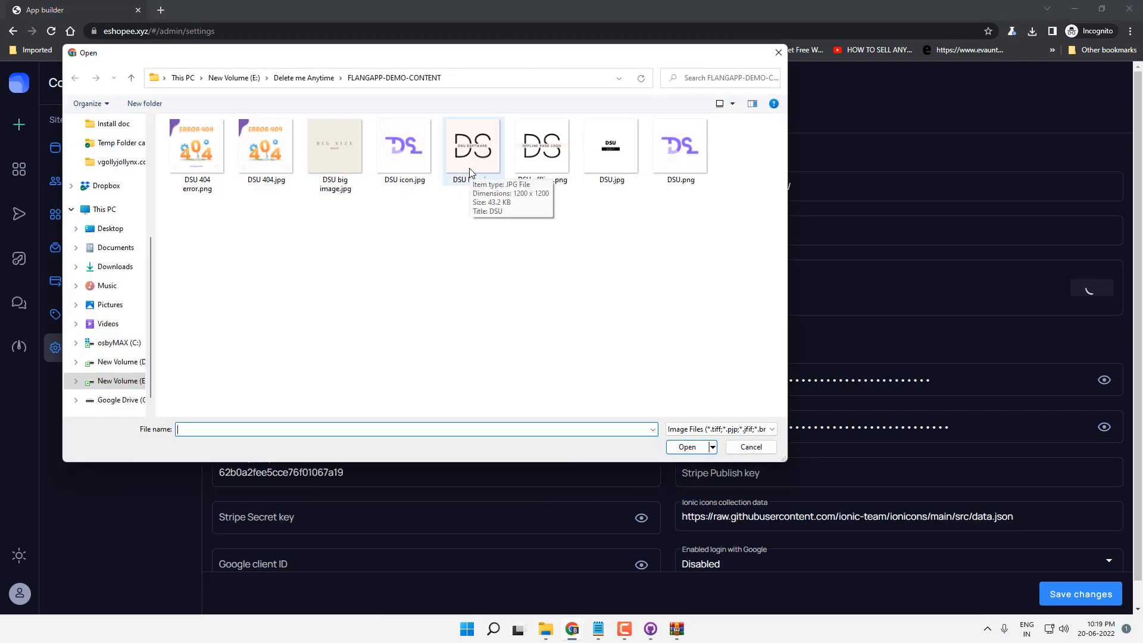
double_click(469, 172)
scroll(693, 326, "down", 1)
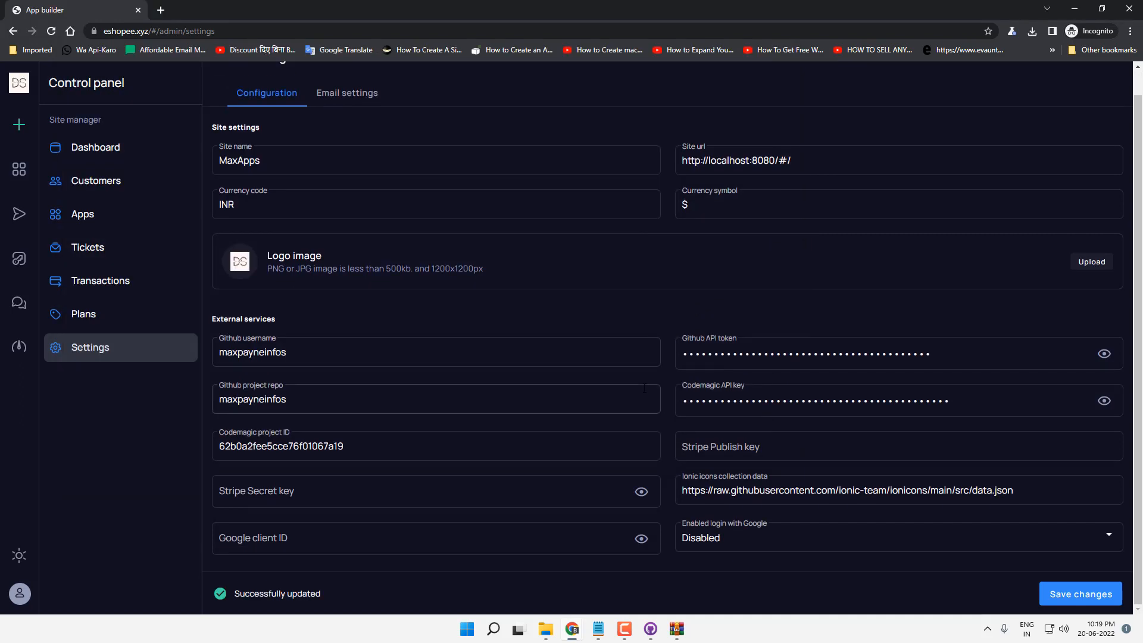
left_click(1072, 597)
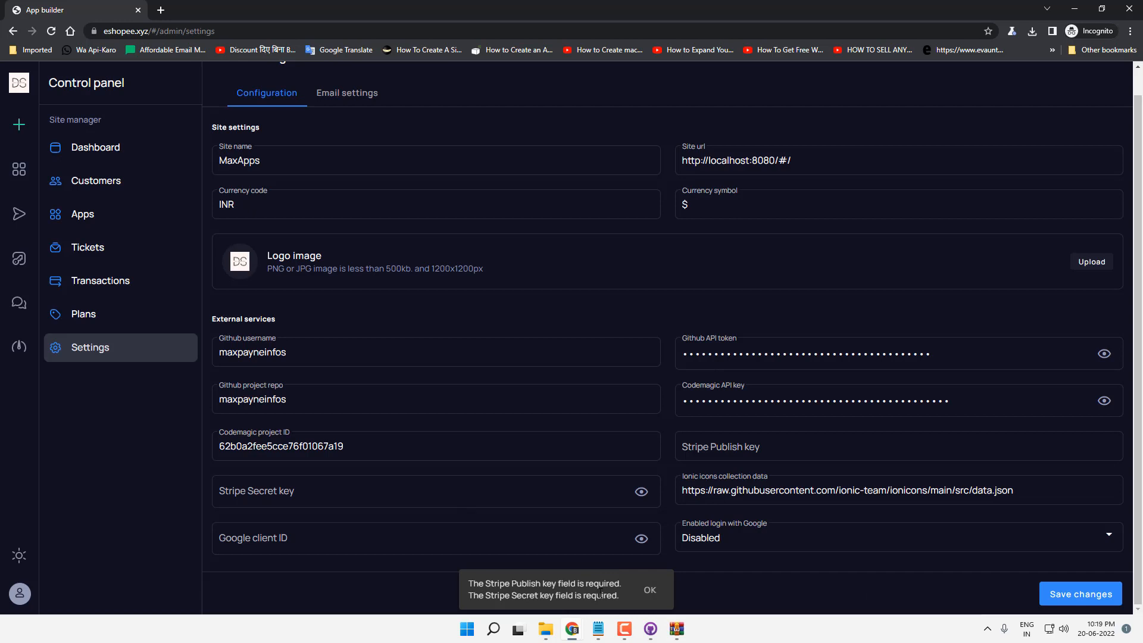
left_click(650, 590)
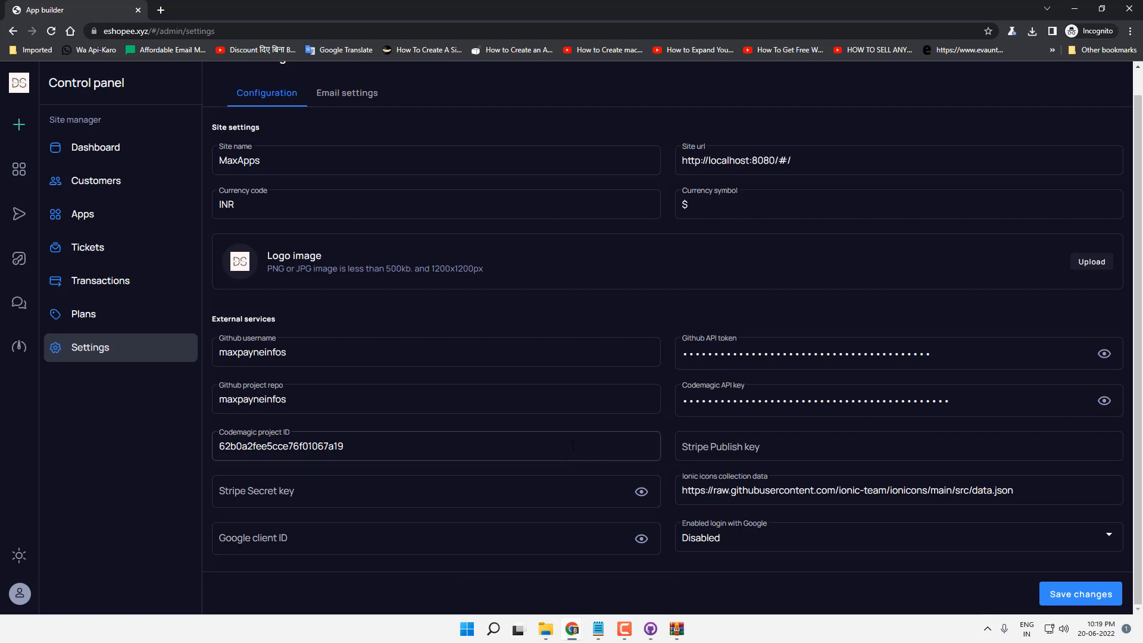
left_click(1074, 15)
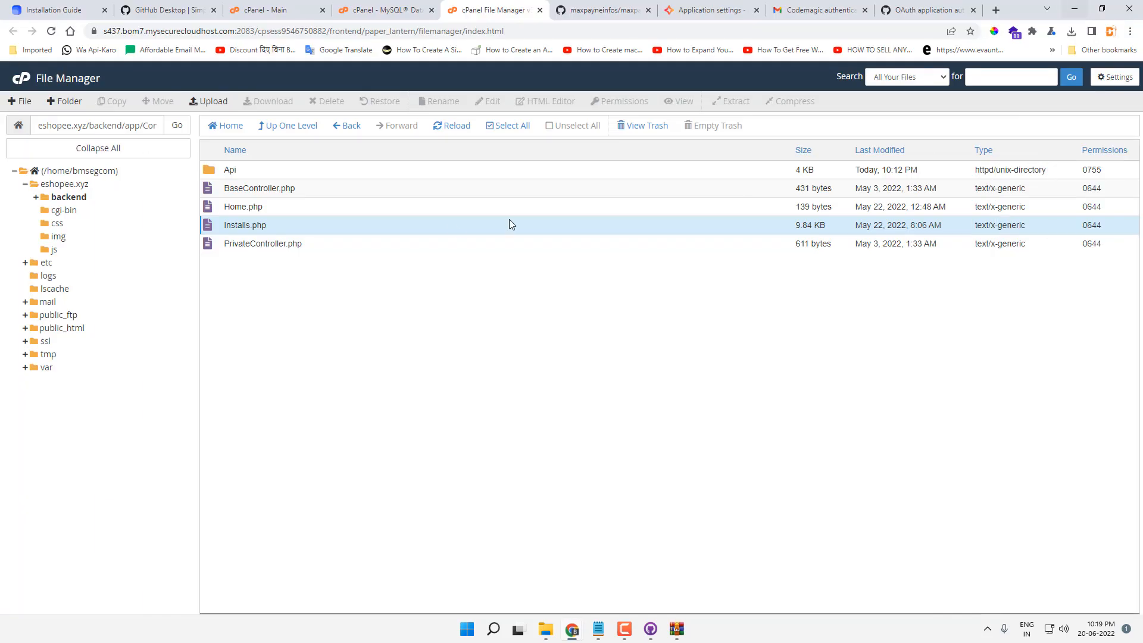
Step: Upload update-1.3.zip into the eshopee.xyz folder
left_click(92, 171)
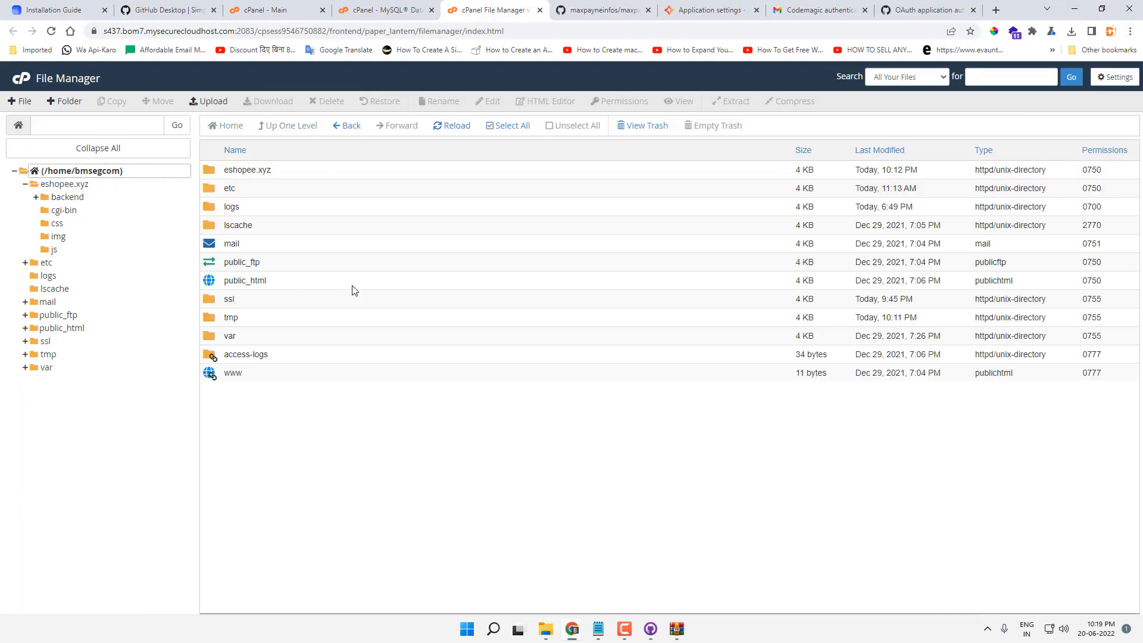
double_click(304, 170)
left_click(208, 101)
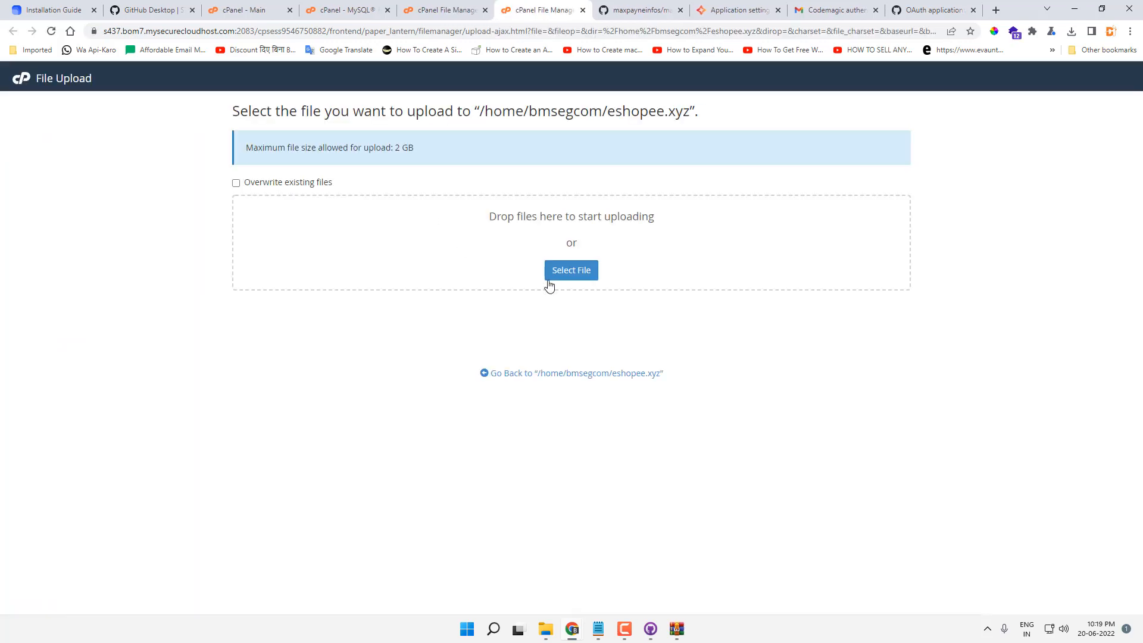
left_click(553, 274)
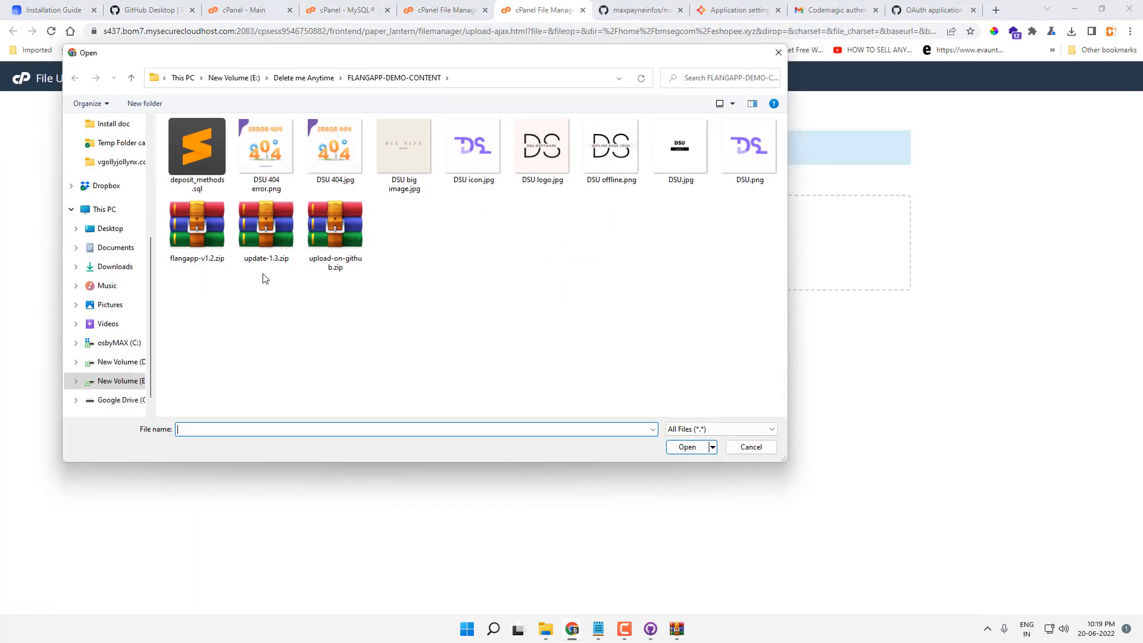
left_click(269, 247)
right_click(269, 247)
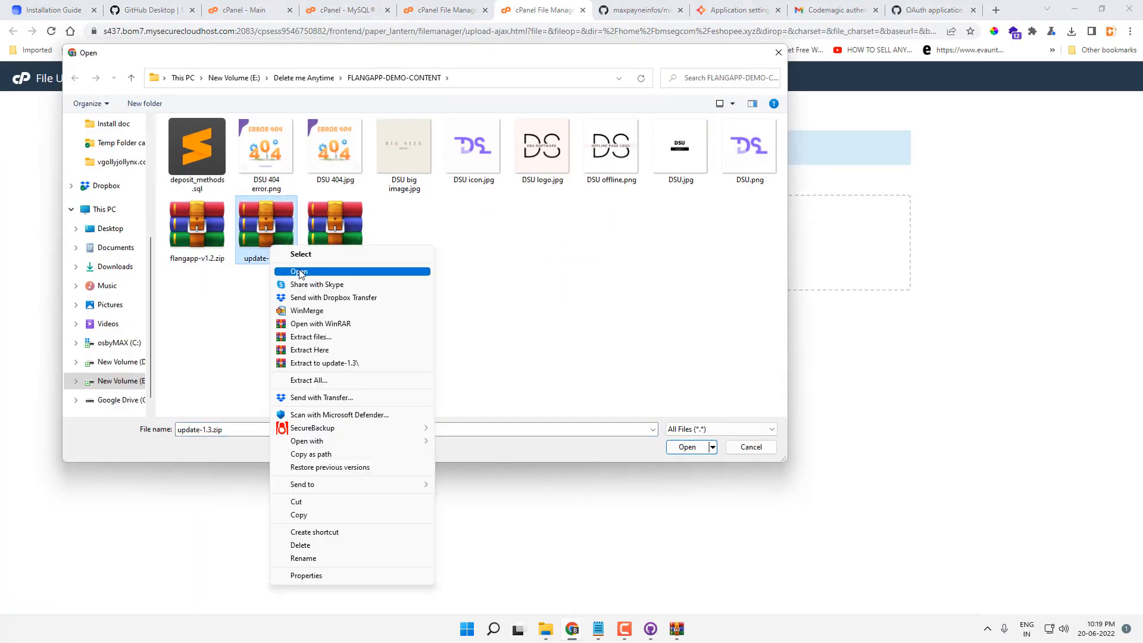
left_click(299, 272)
key("Escape")
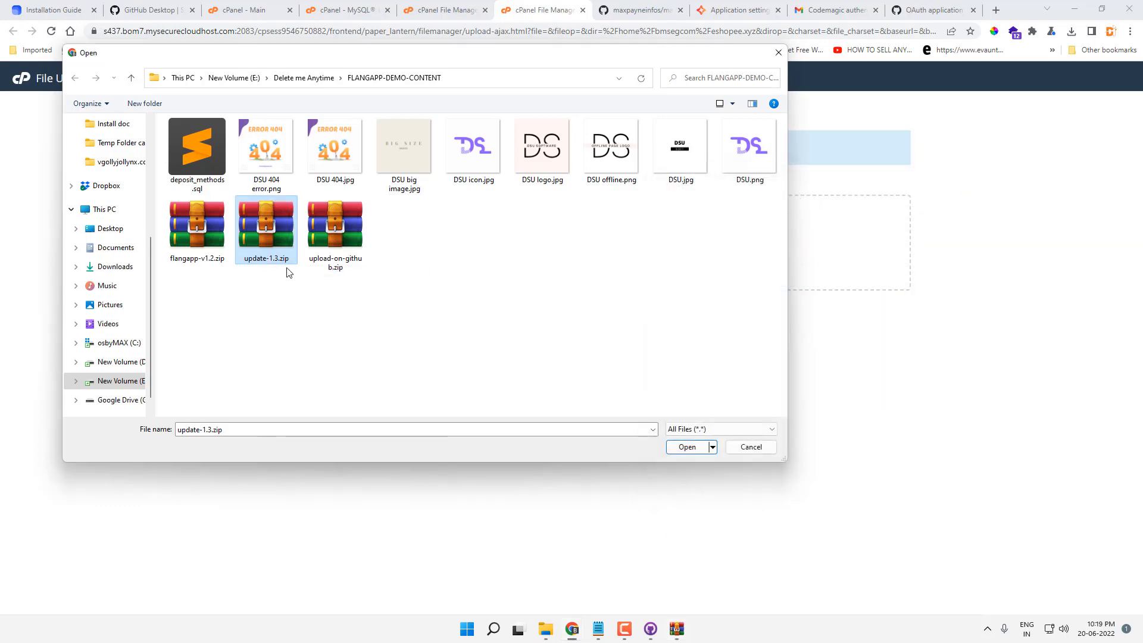
left_click(668, 450)
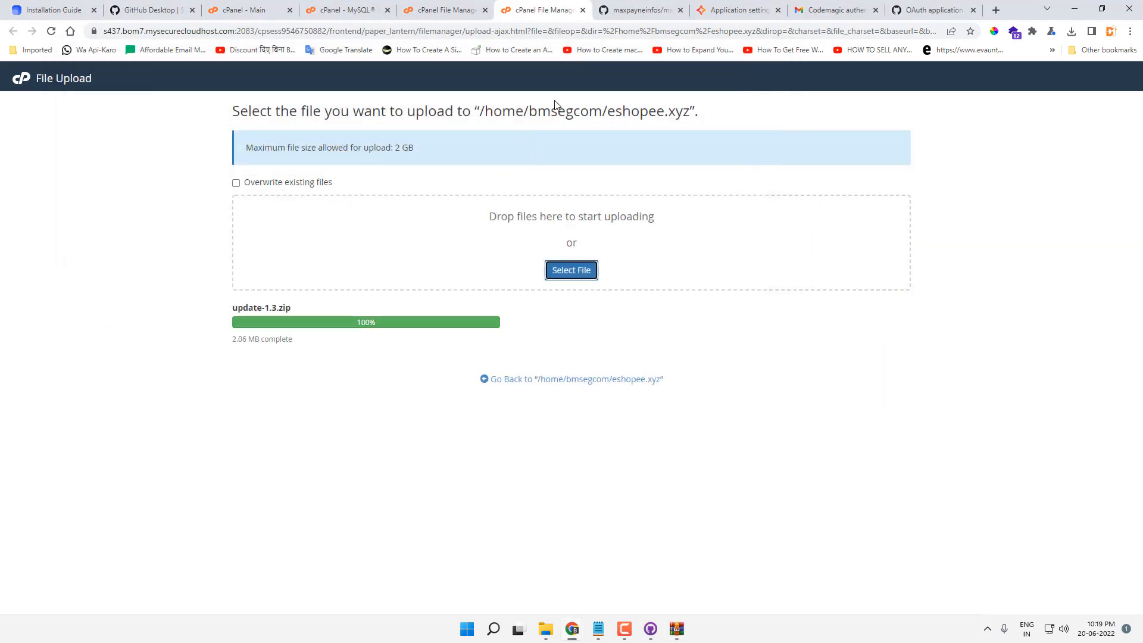
Step: Refresh the file list and extract update-1.3.zip into /eshopee.xyz
left_click(583, 10)
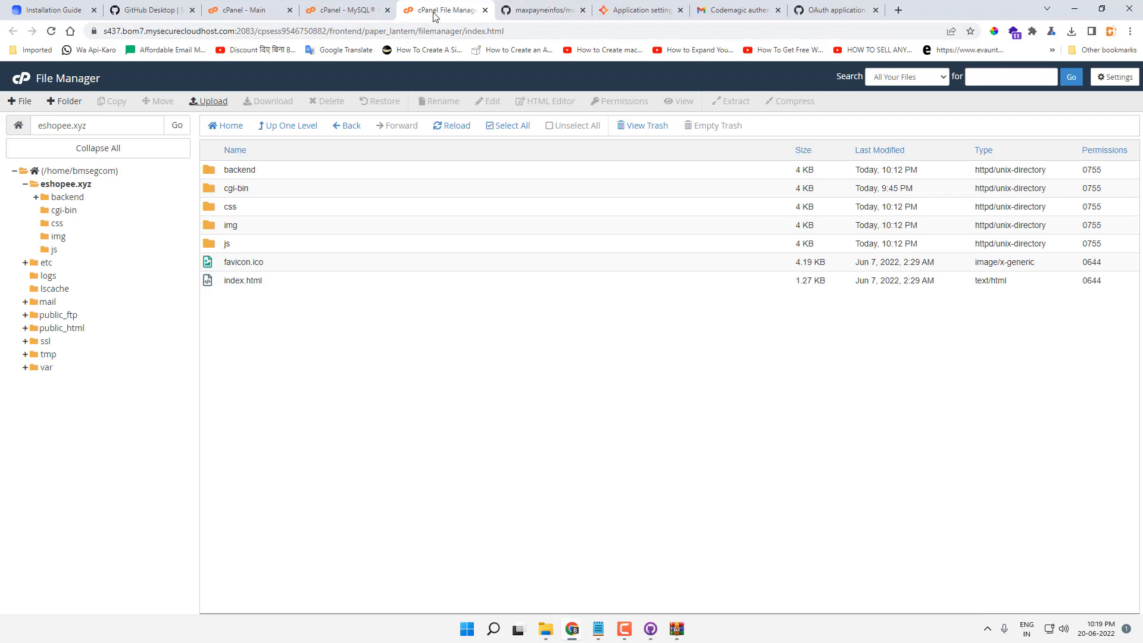
left_click(450, 126)
right_click(257, 299)
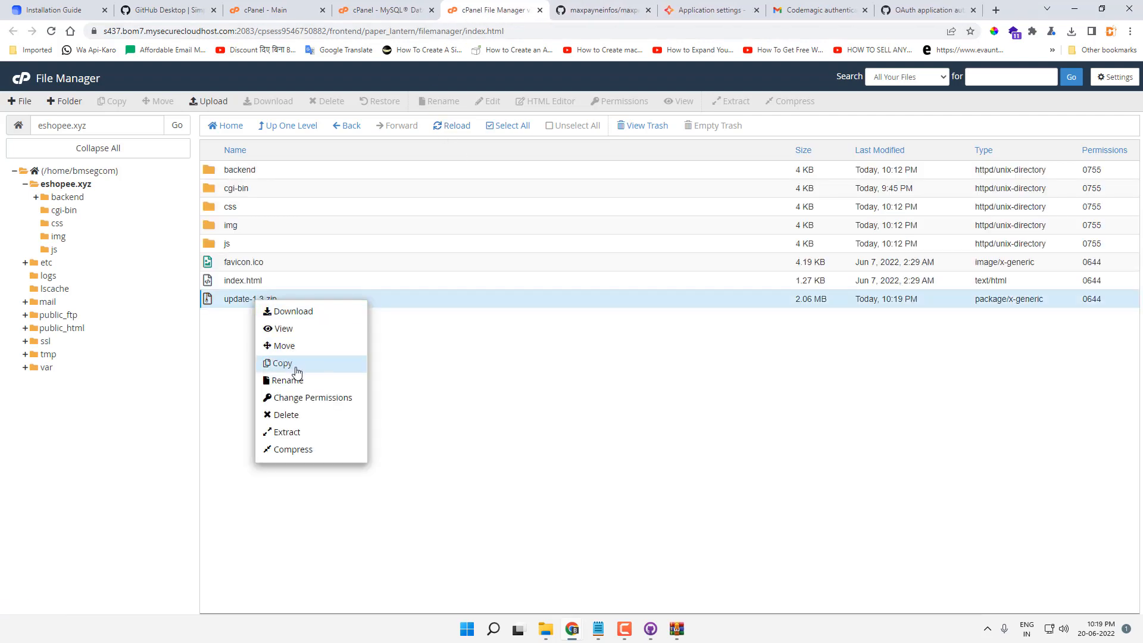
left_click(302, 432)
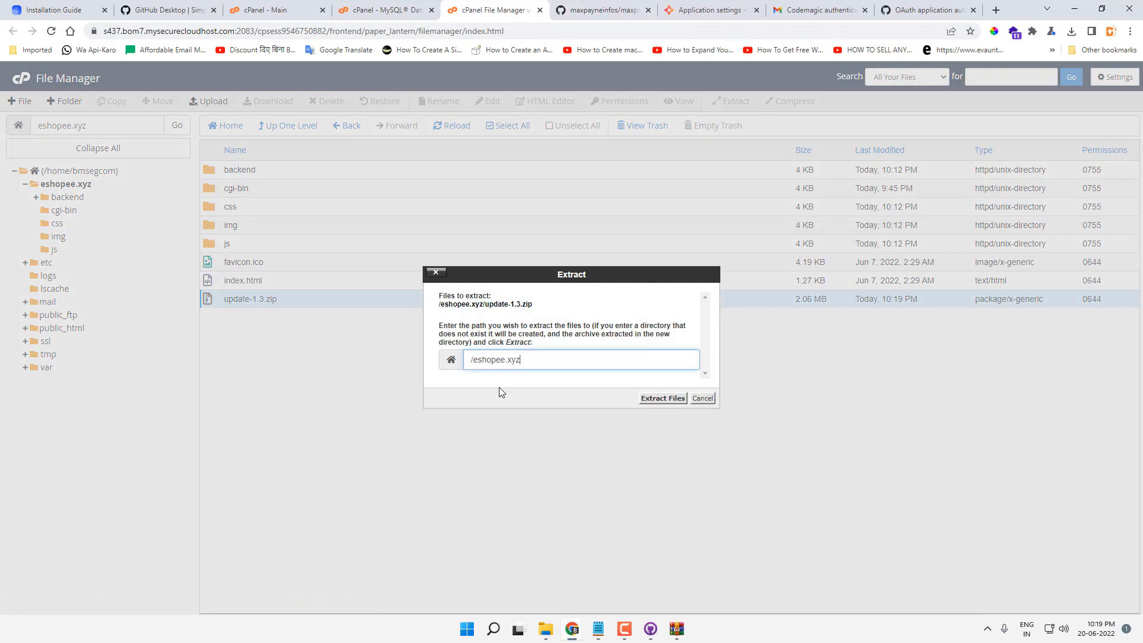
left_click(661, 398)
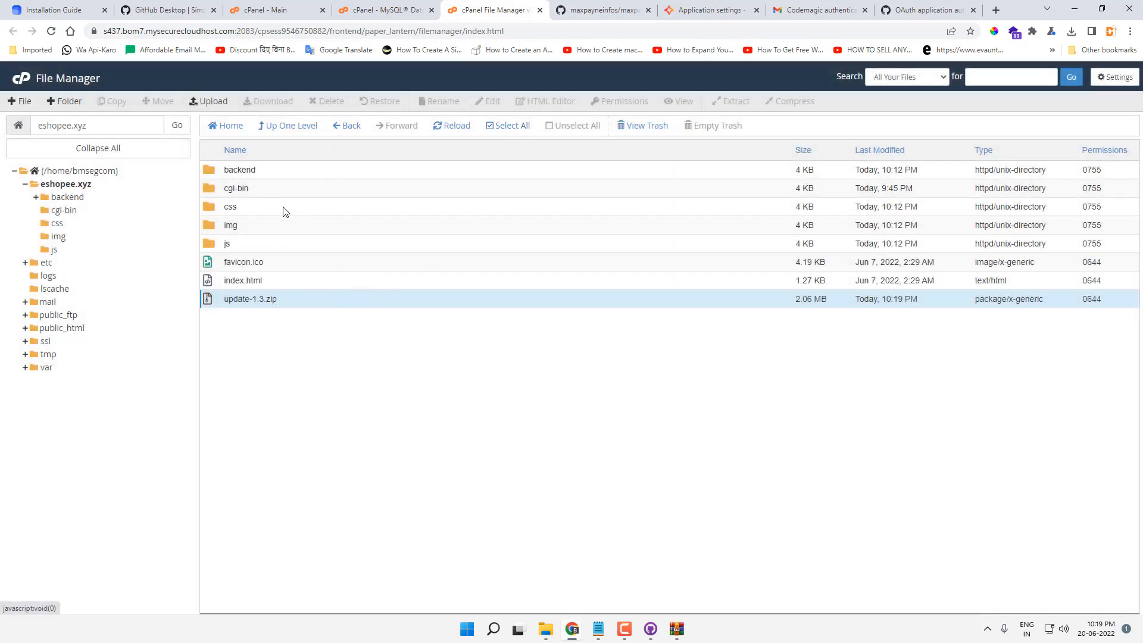
Step: Compress the selected site files into a working1.2.zip backup
right_click(269, 299)
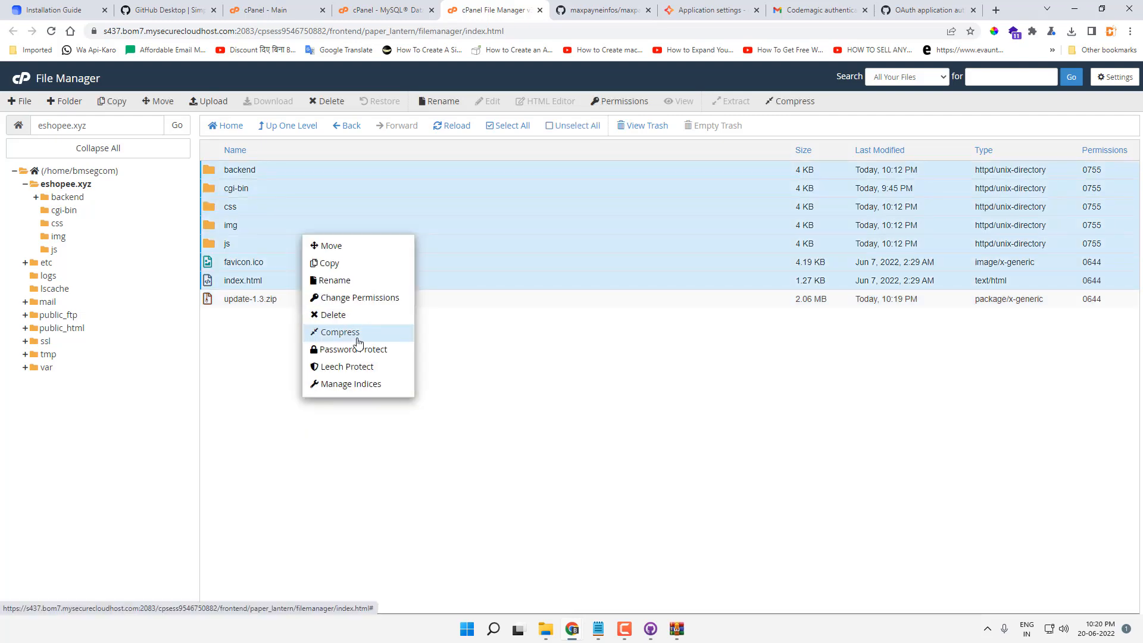
left_click(357, 337)
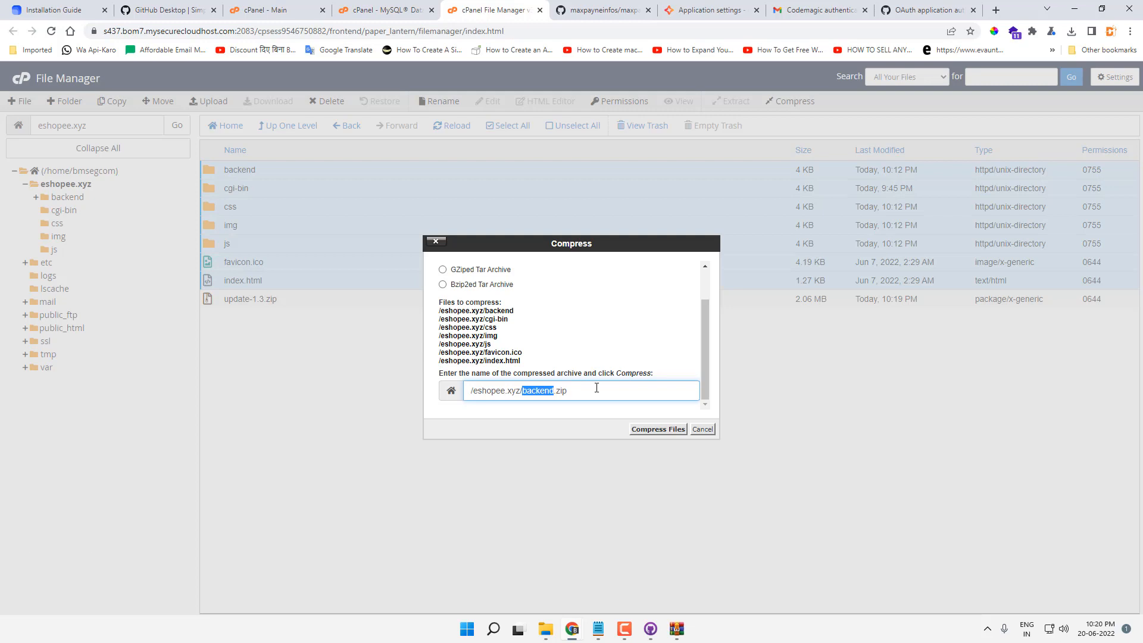
type("working1.2")
left_click(648, 429)
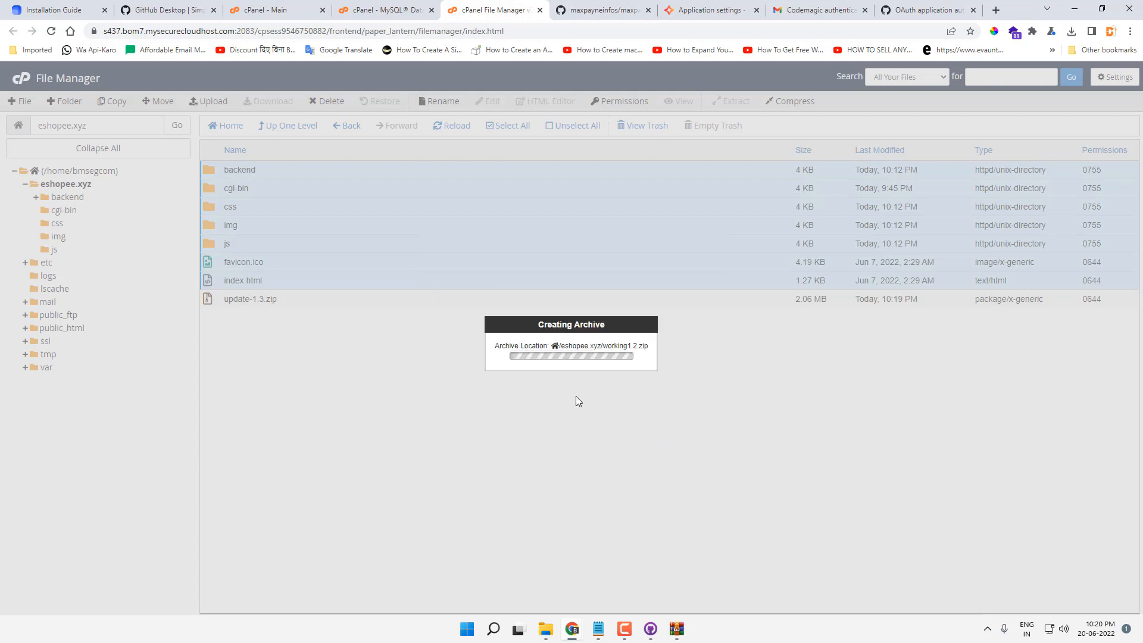
left_click(764, 458)
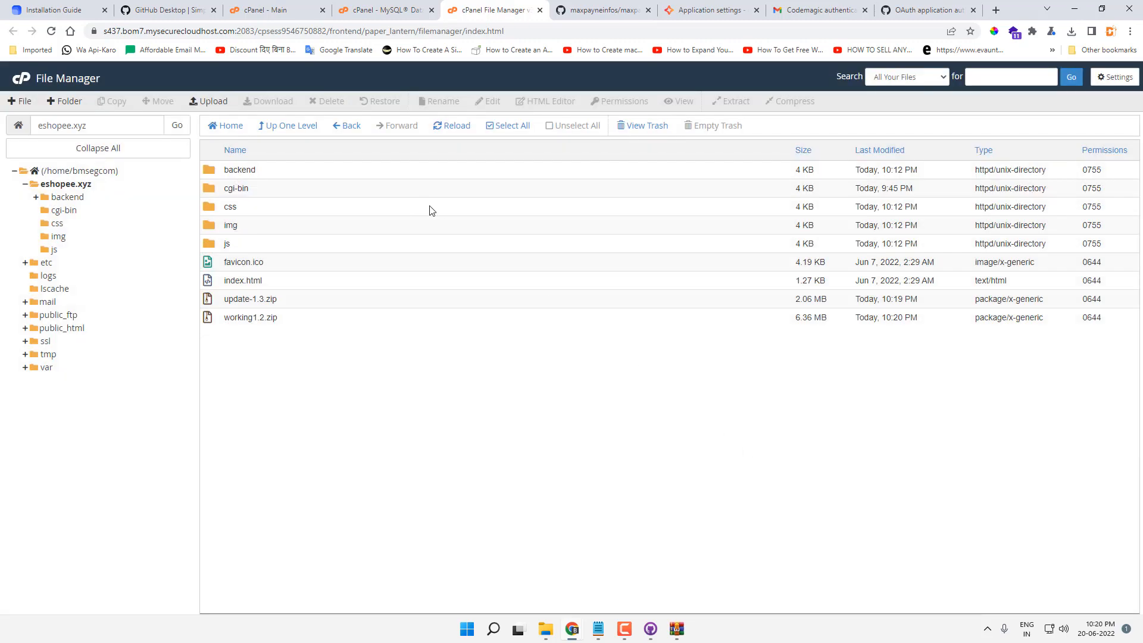
left_click(460, 128)
Step: Extract update-1.3.zip into the eshopee.xyz folder and refresh the listing
left_click(283, 303)
right_click(268, 302)
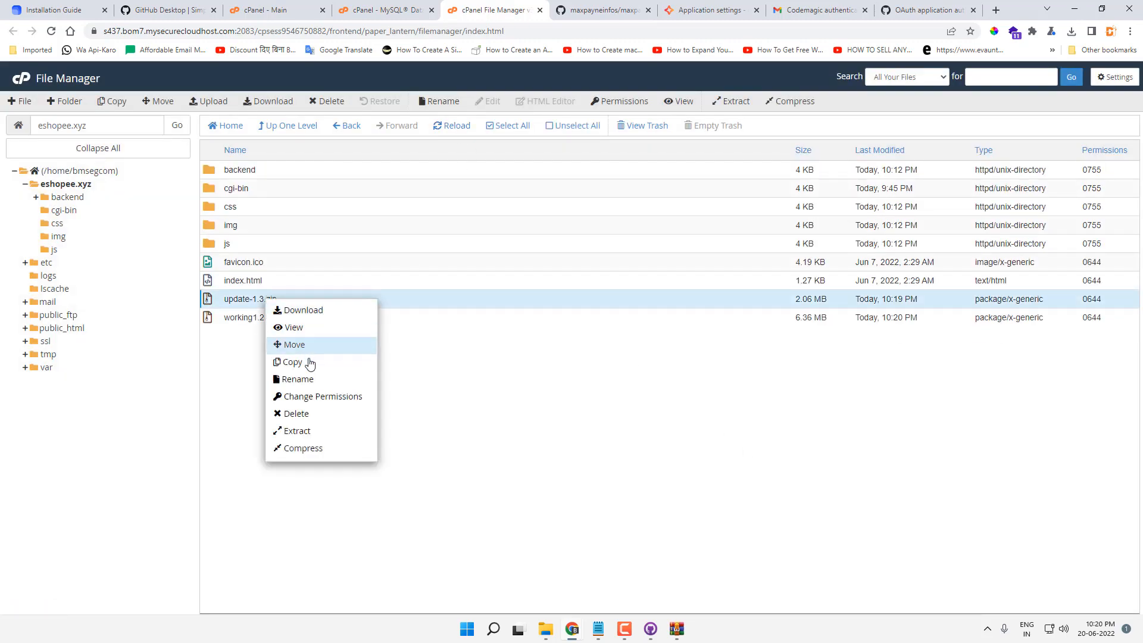
left_click(316, 430)
left_click(662, 400)
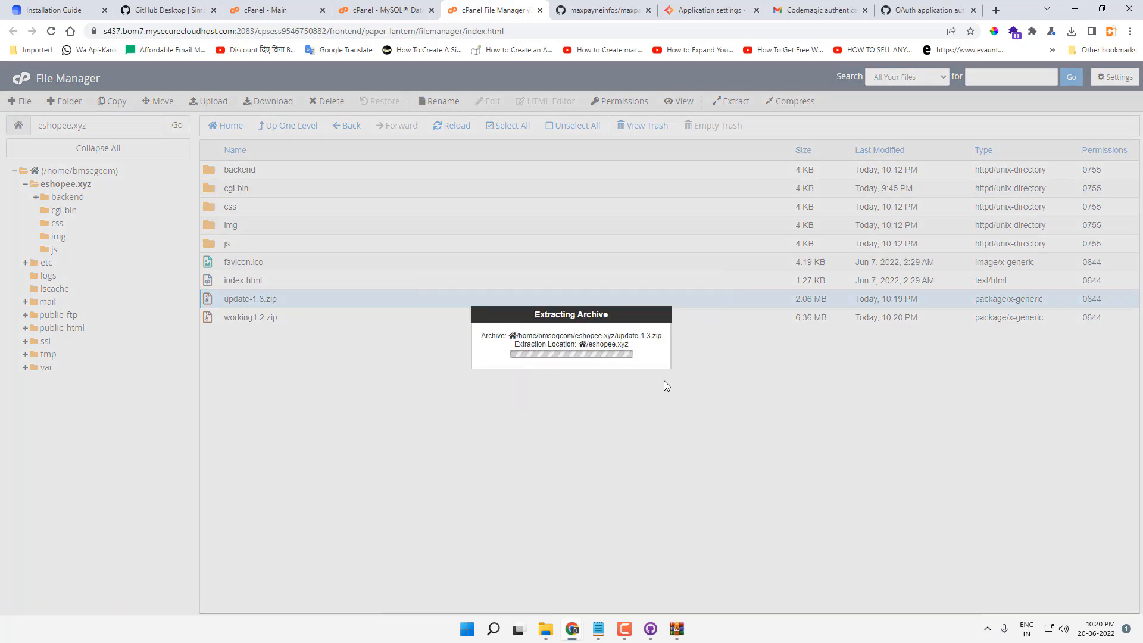
left_click(764, 458)
left_click(457, 127)
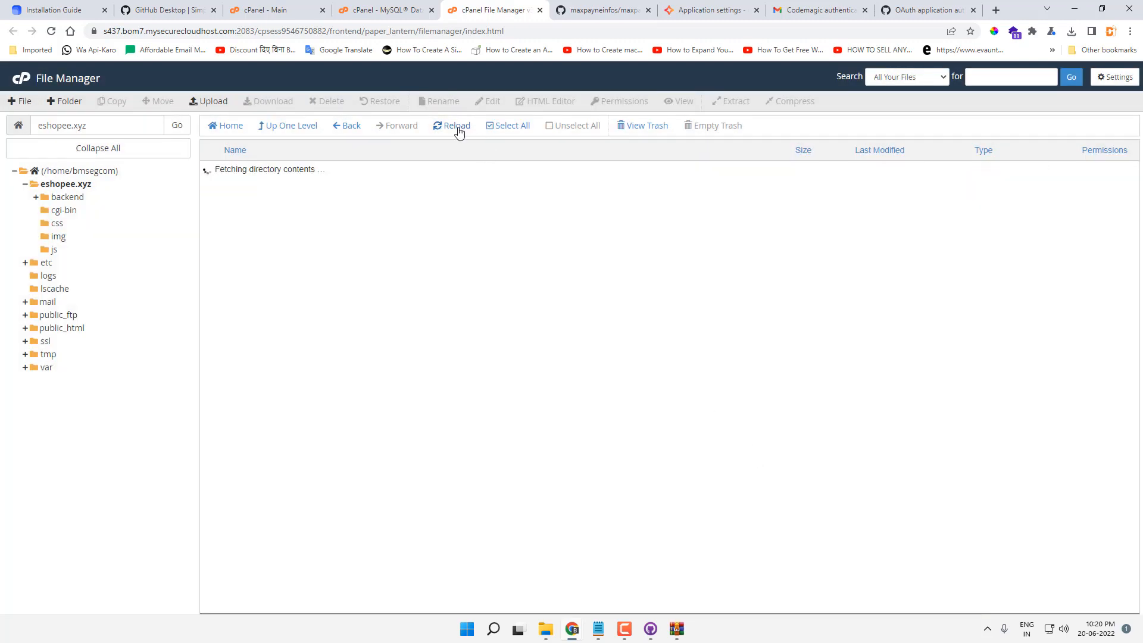
Step: Open phpMyAdmin from cPanel and select the site database
left_click(384, 10)
left_click(16, 105)
left_click(258, 113)
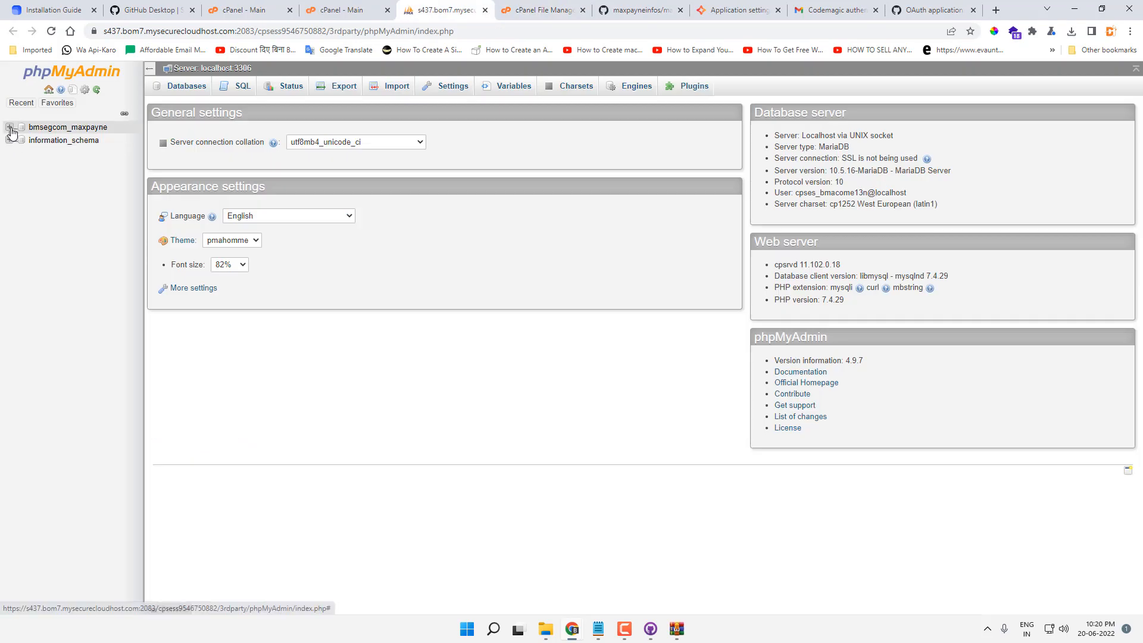
left_click(10, 127)
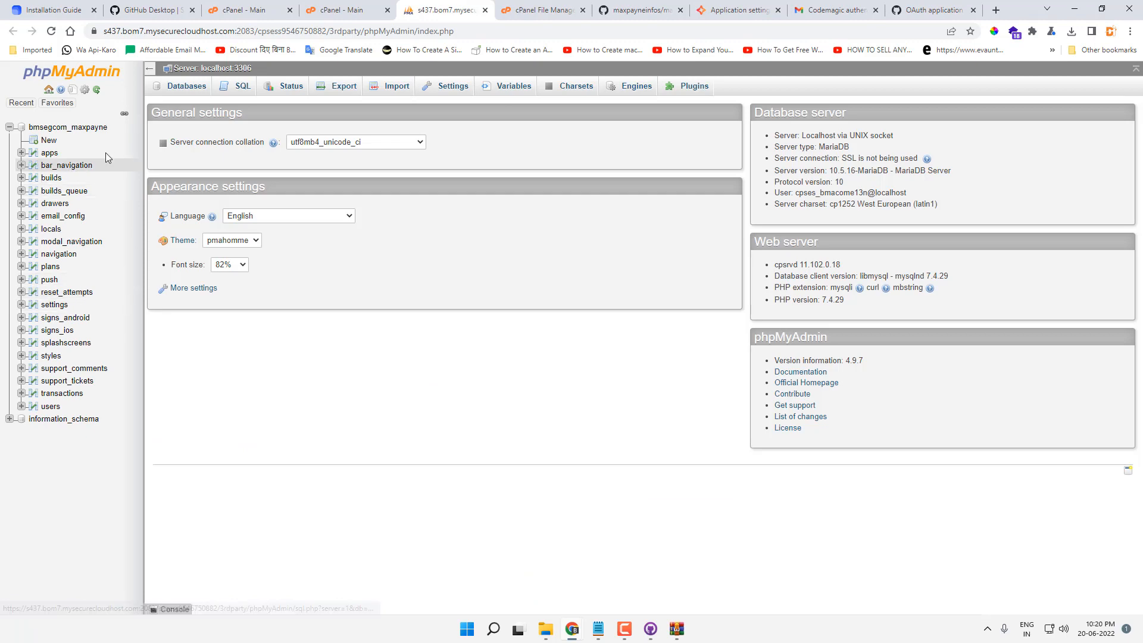
left_click(79, 128)
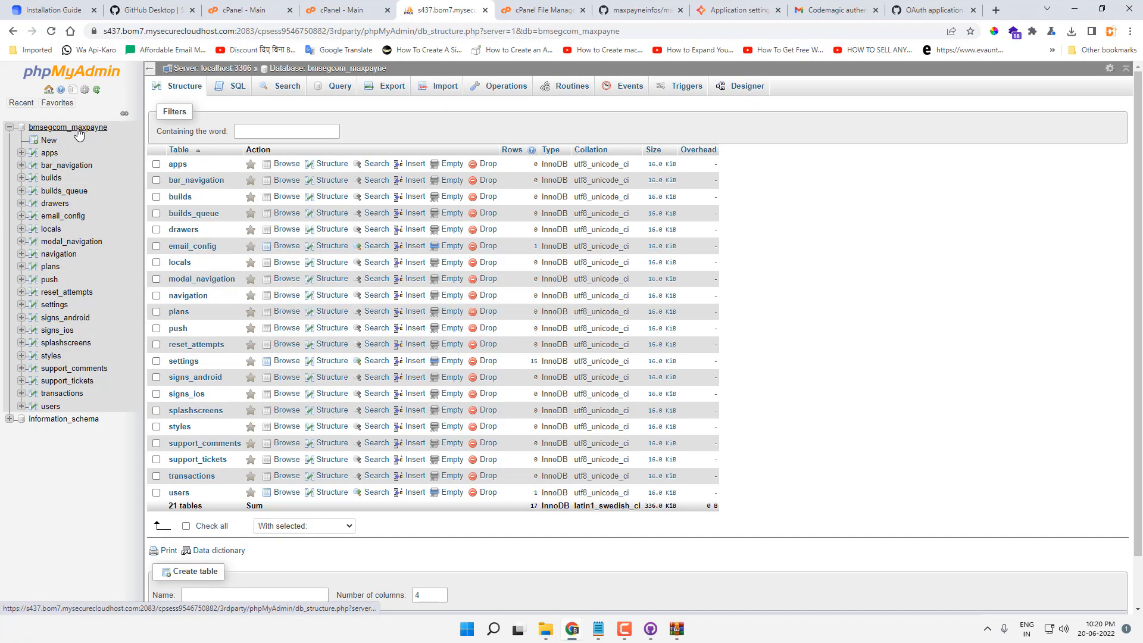
Step: Import deposit_methods.sql into the database
left_click(438, 86)
left_click(265, 206)
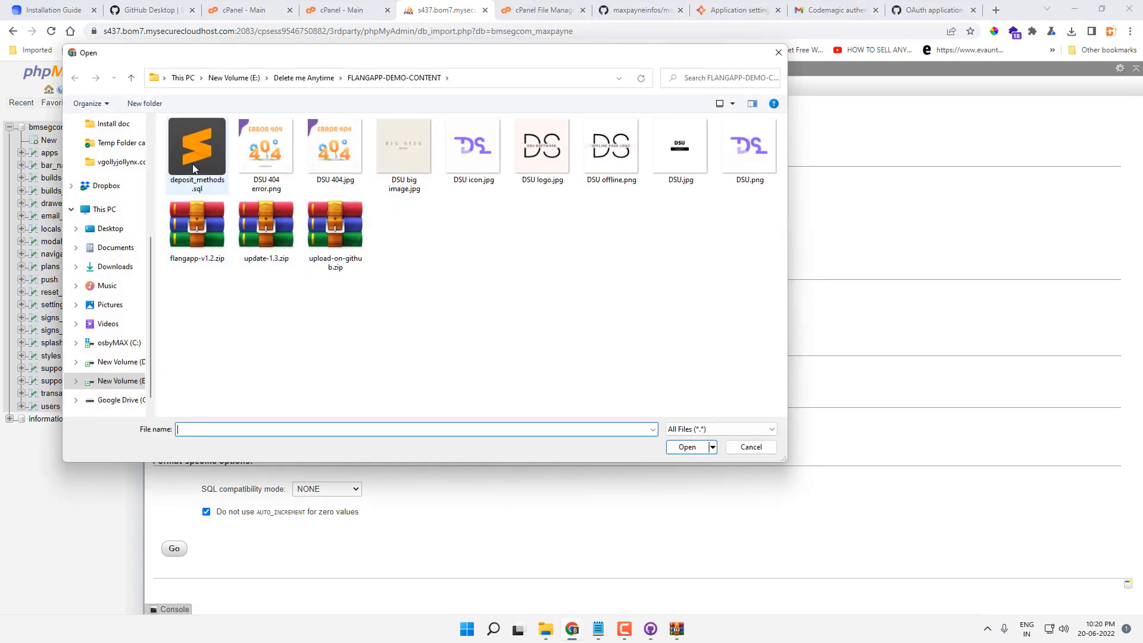
left_click(194, 165)
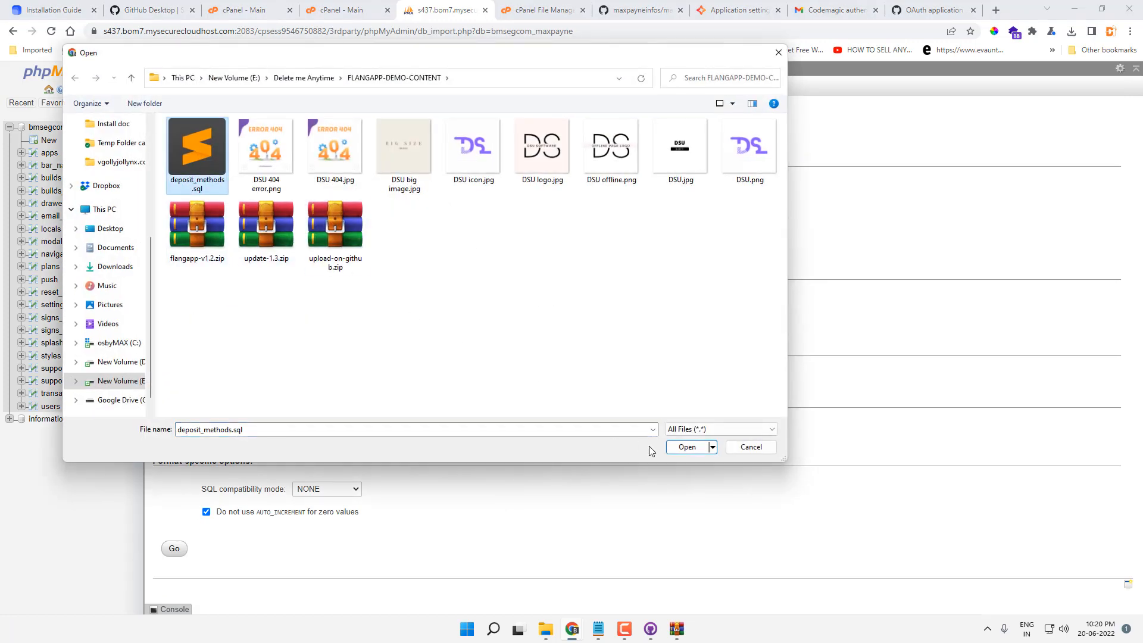
left_click(678, 447)
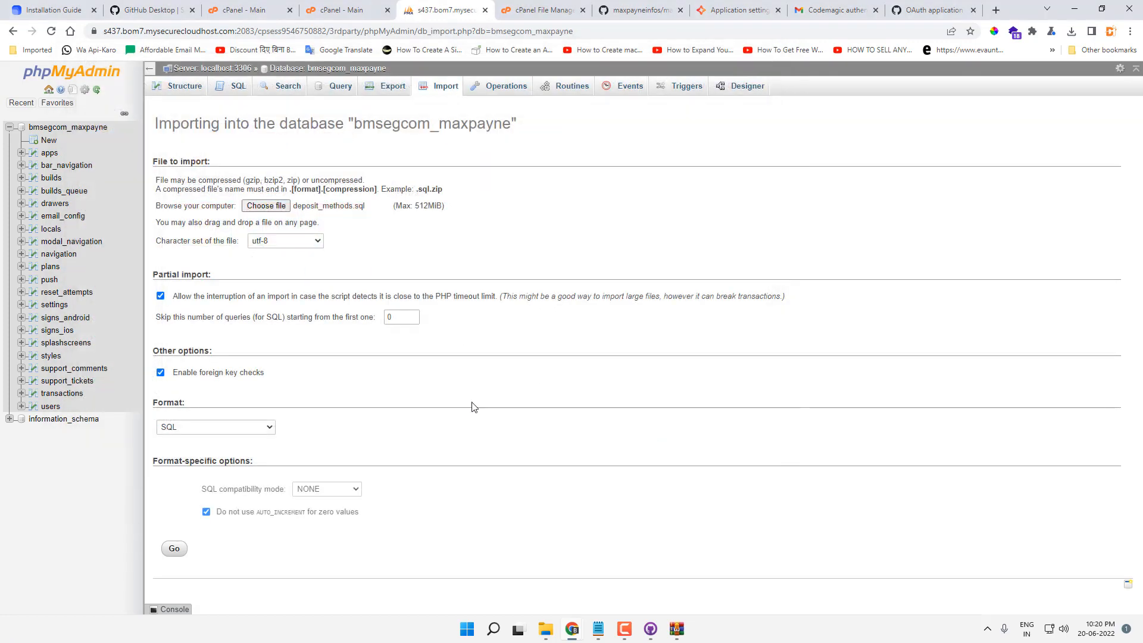
left_click(173, 547)
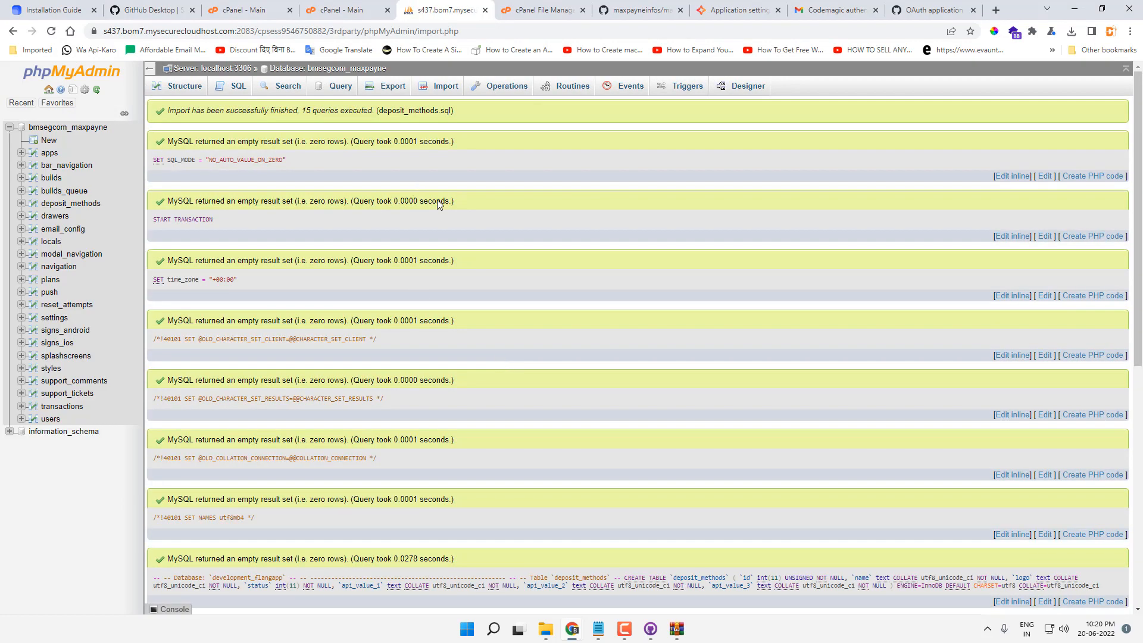
scroll(507, 286, "down", 6)
scroll(507, 285, "down", 2)
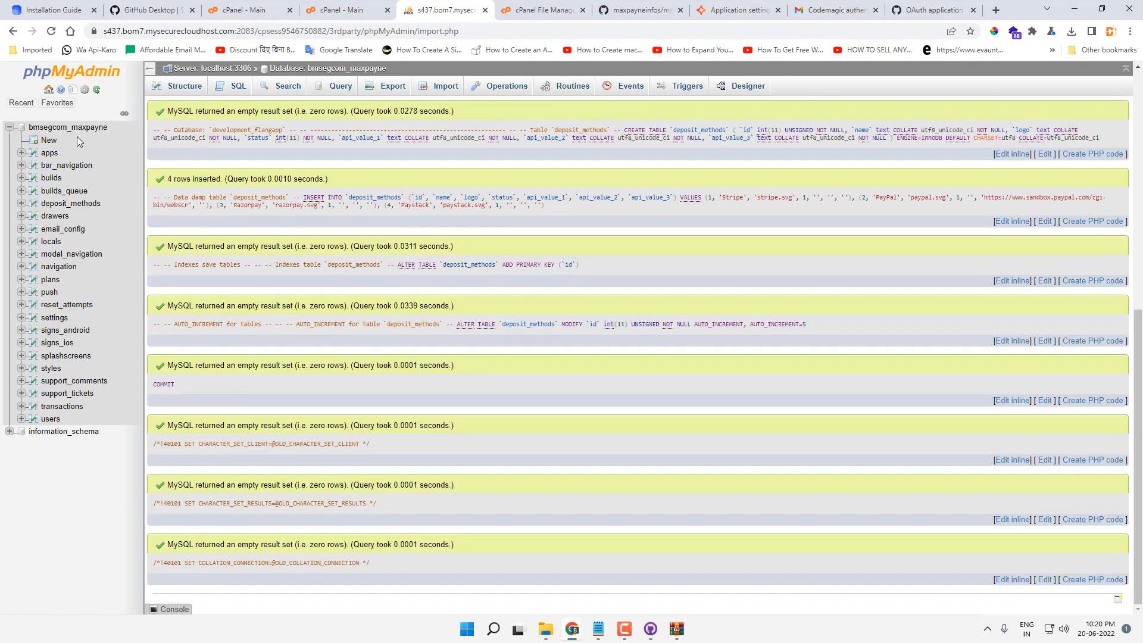
Step: Browse the four rows of the new deposit_methods table, then return to Flangapp admin
left_click(69, 128)
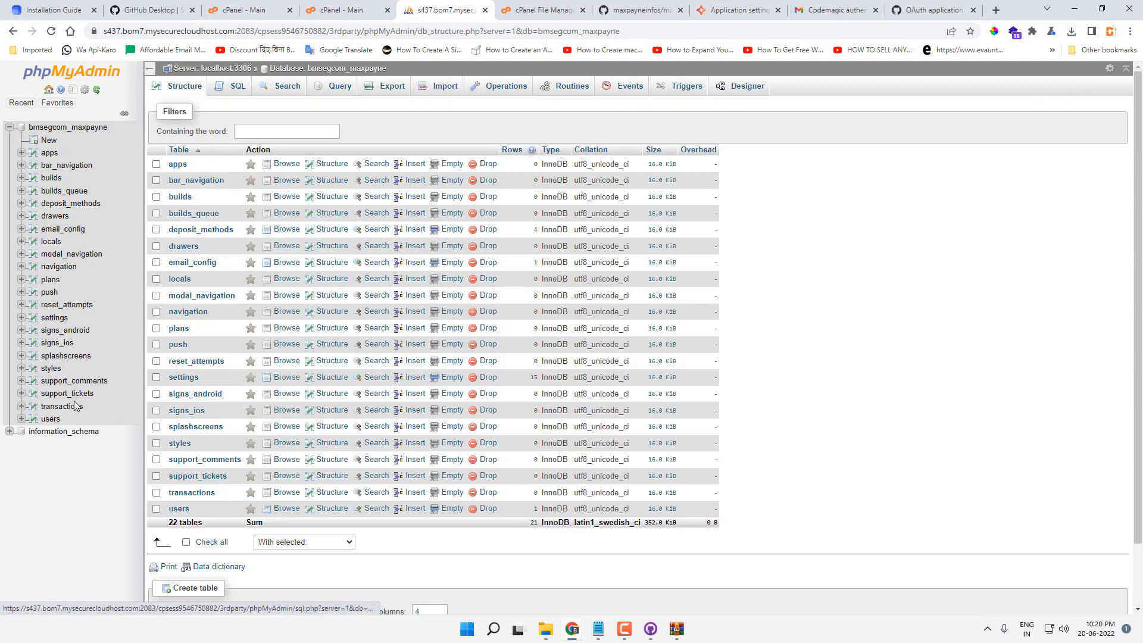
left_click(72, 204)
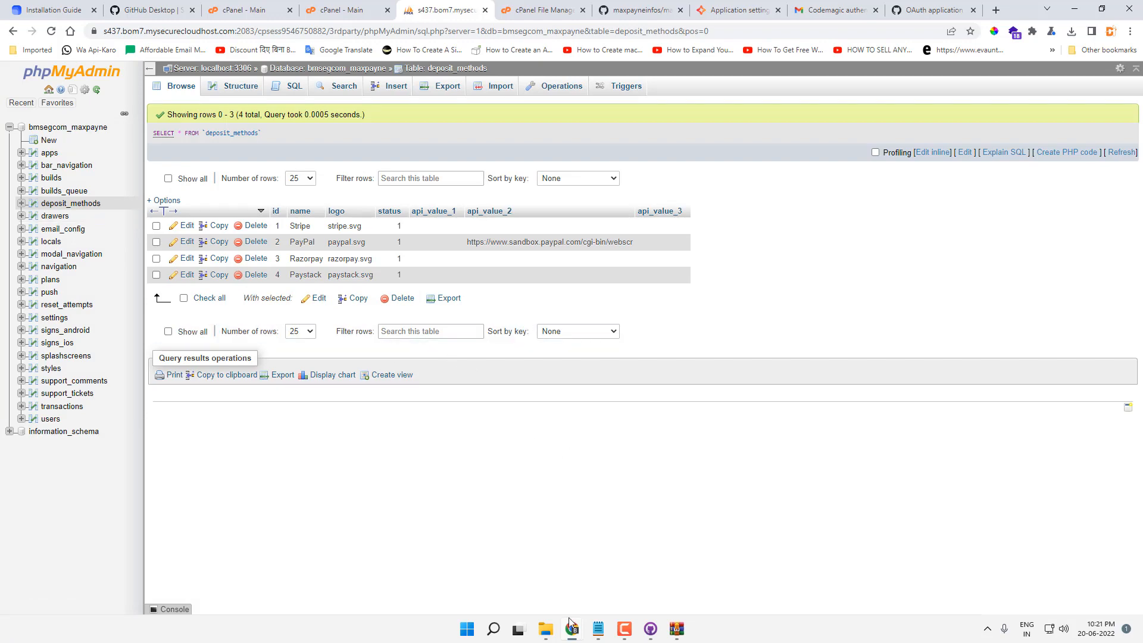
left_click(570, 636)
left_click(630, 581)
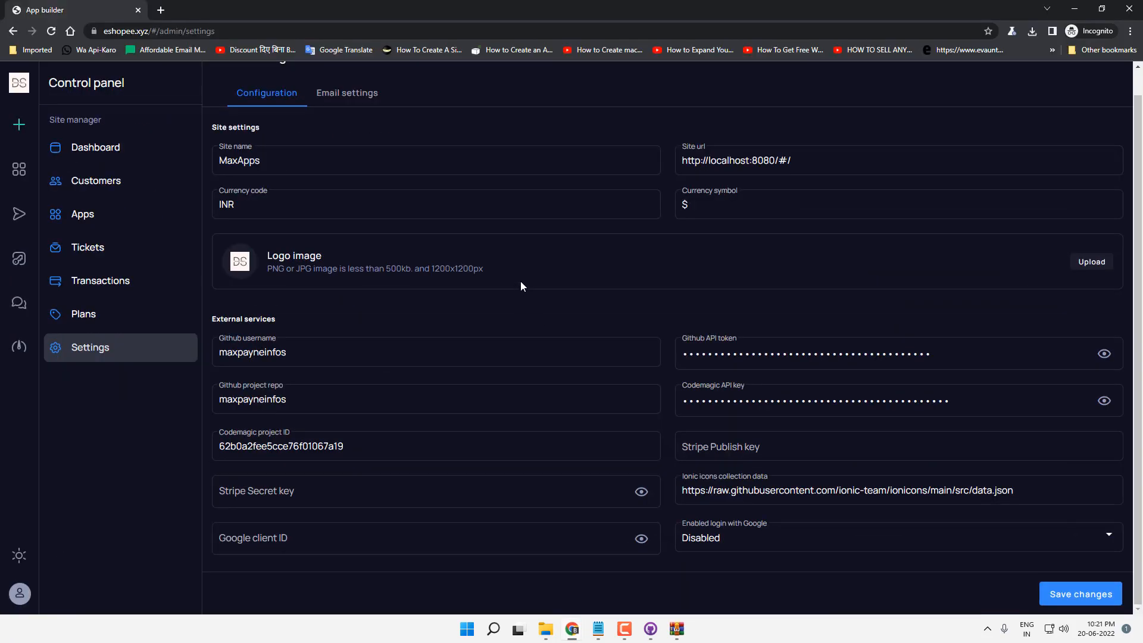
Step: Reload the admin panel and list Payment methods: Stripe, PayPal, Razorpay and Paystack
key("F5")
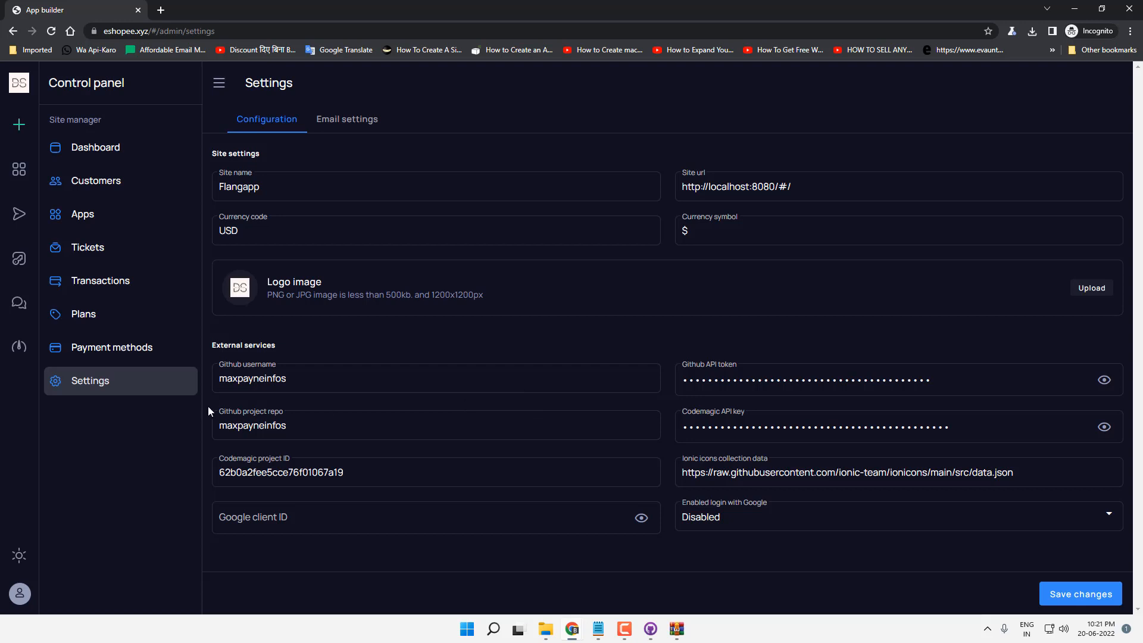
left_click(125, 359)
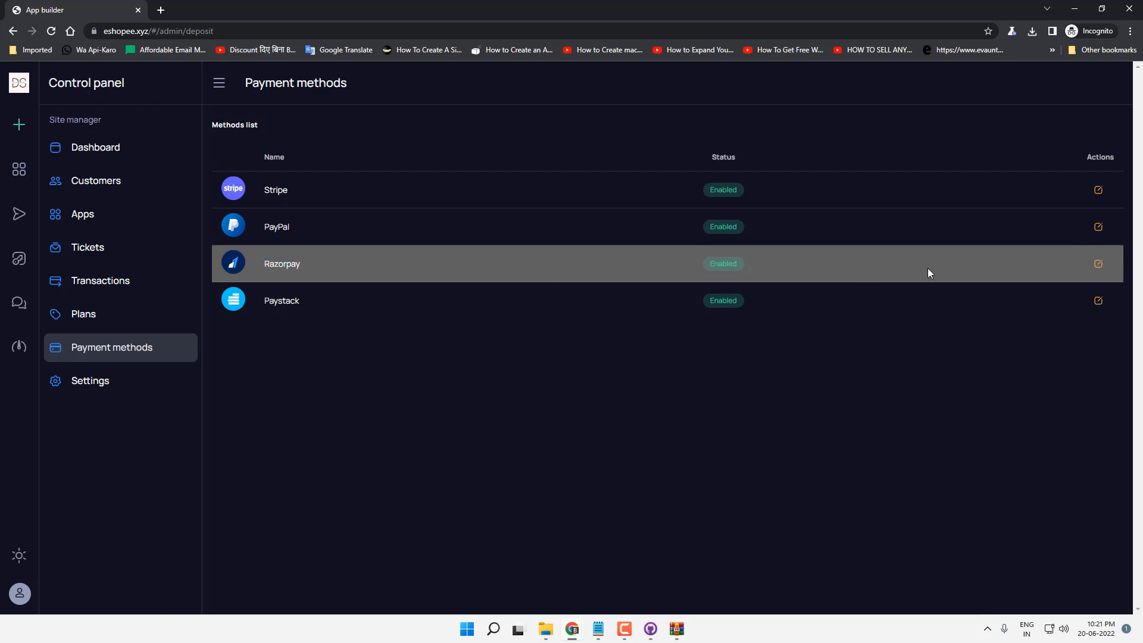
Step: Set Razorpay to Disabled with API values 'public key' and 'secret key', and save
left_click(1094, 269)
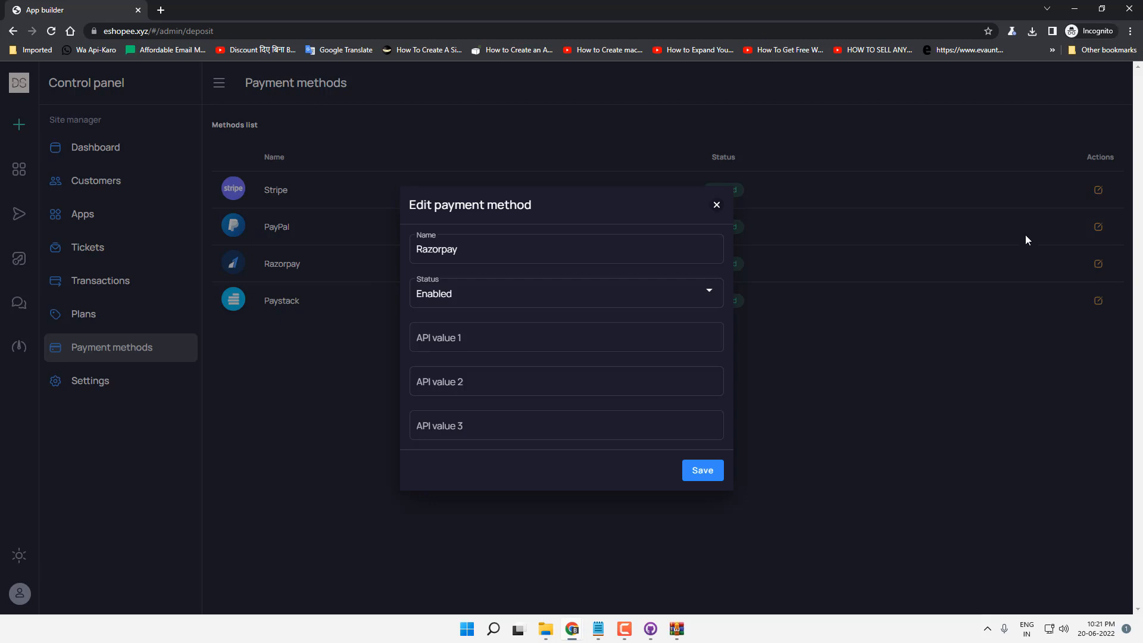
left_click(525, 303)
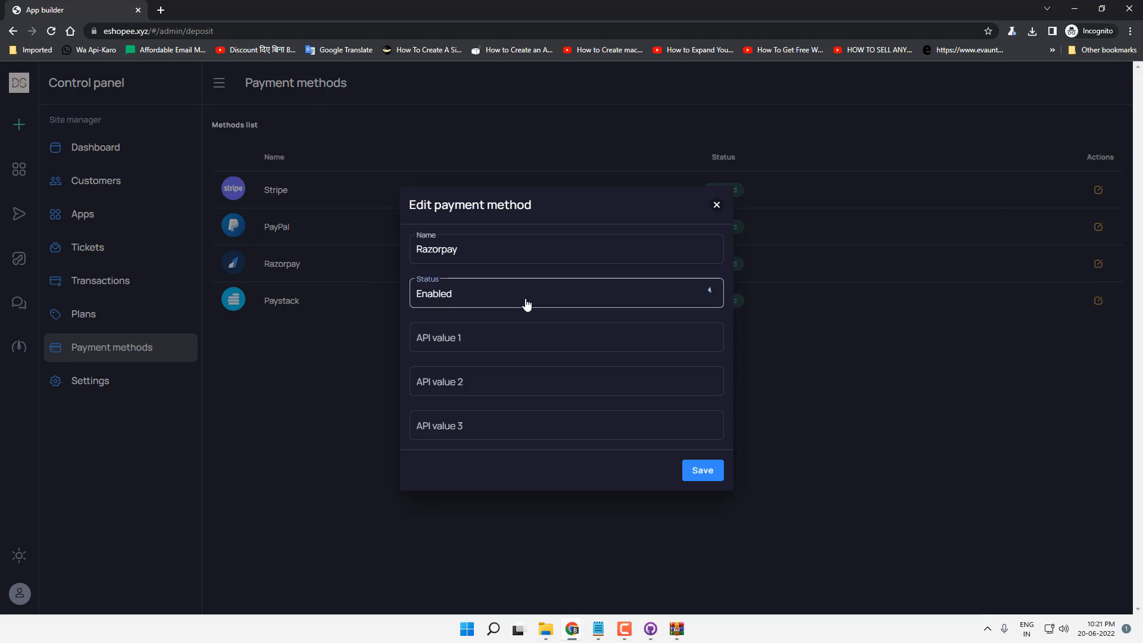
left_click(478, 297)
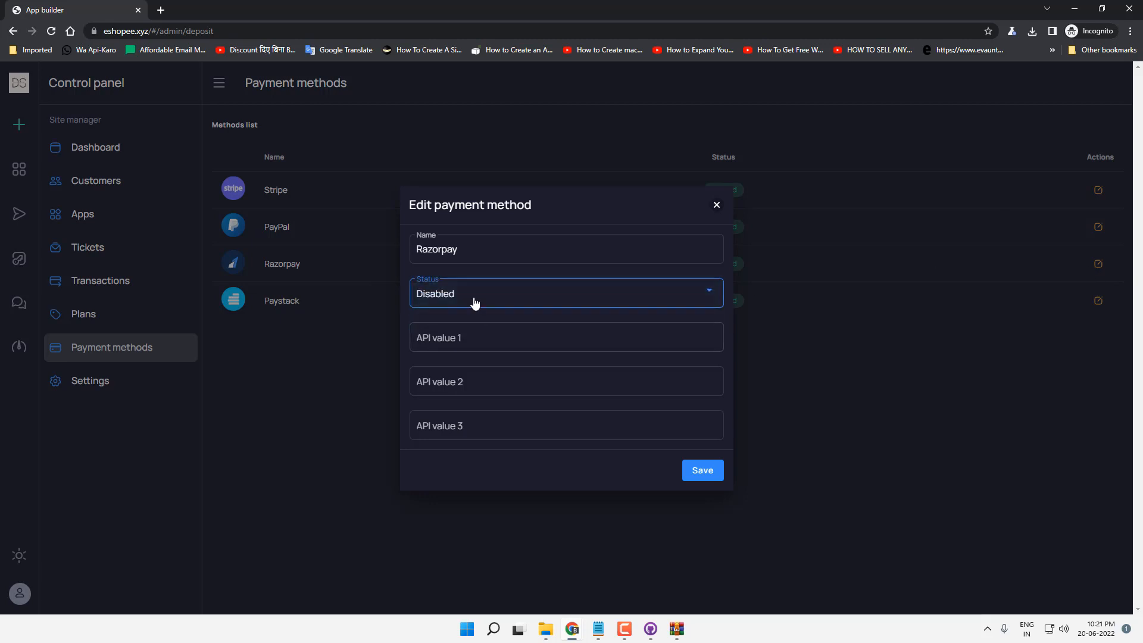
left_click(494, 342)
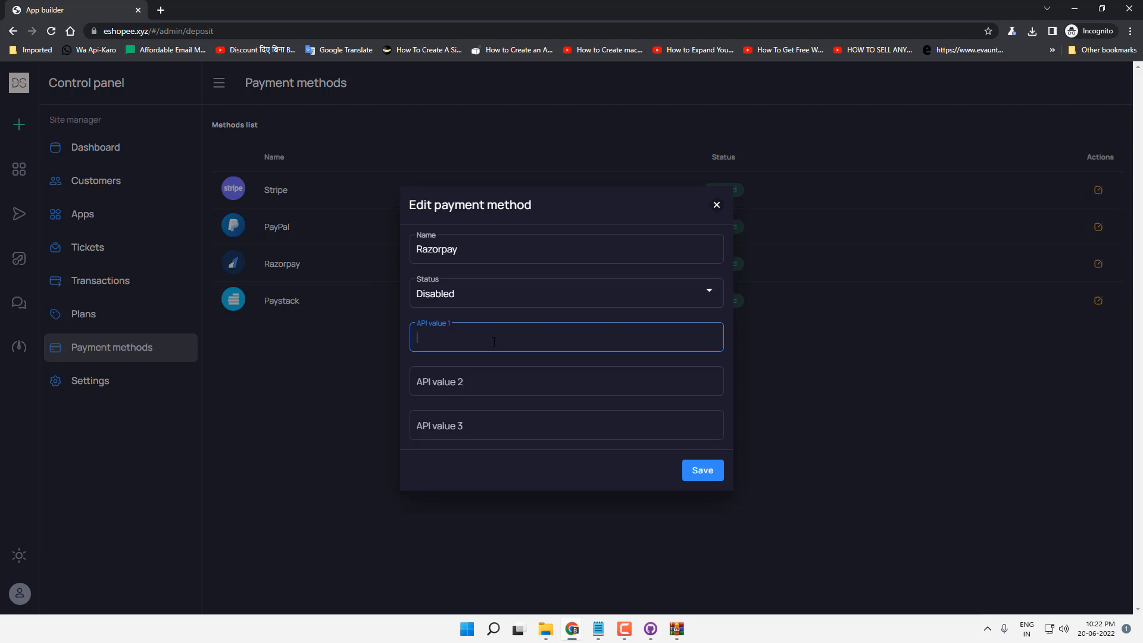
type("public key")
key("Tab")
type("secret key")
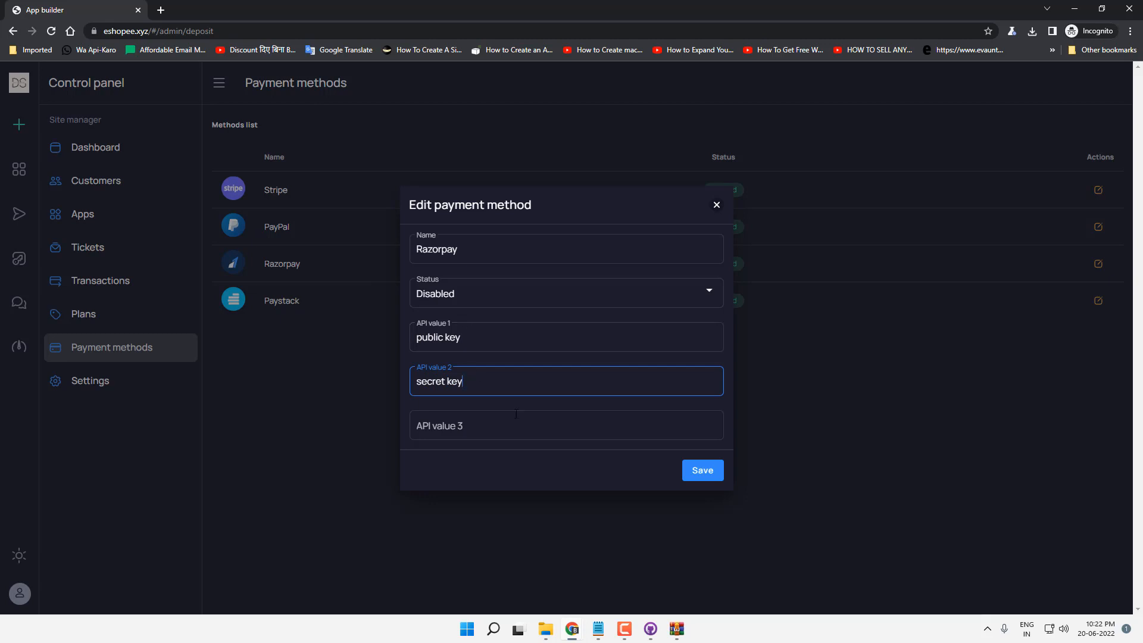
left_click(548, 339)
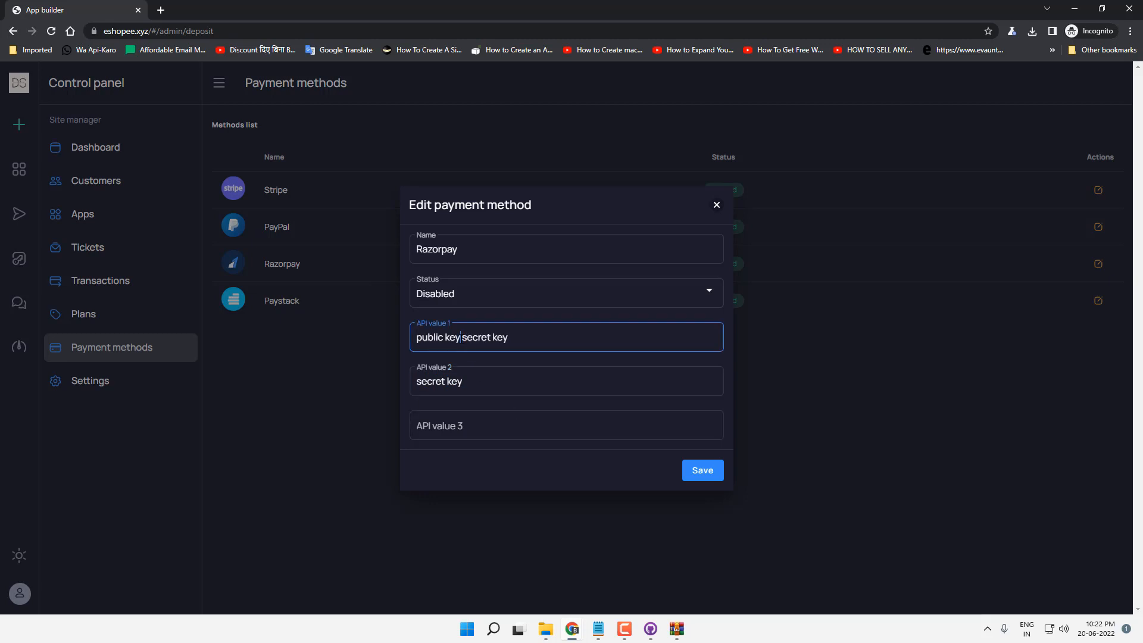
left_click(703, 471)
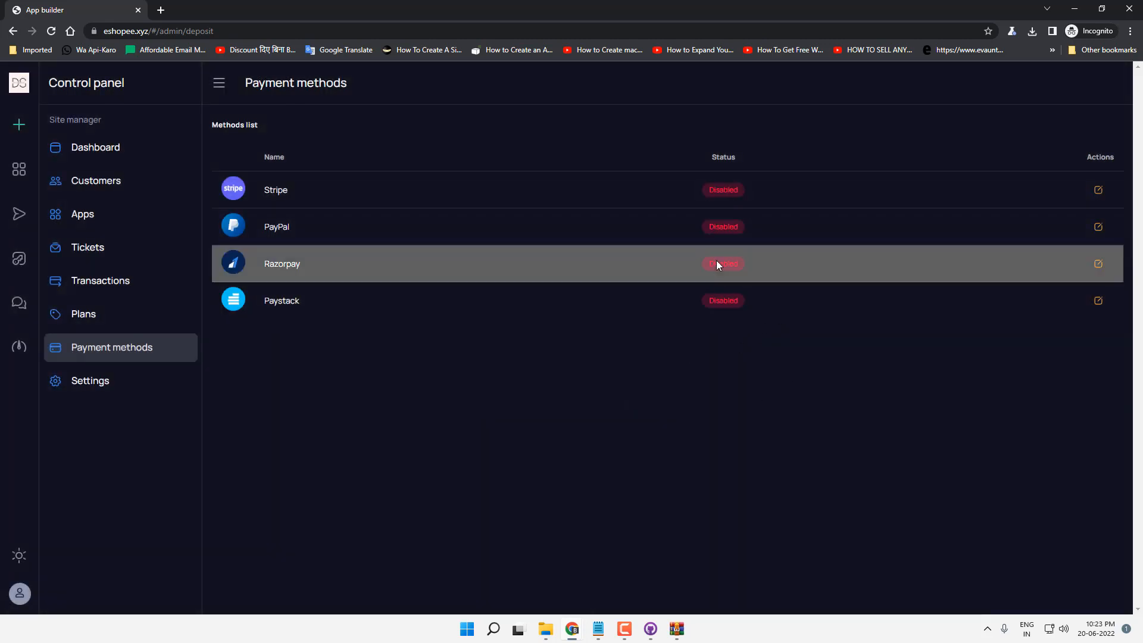
left_click(86, 322)
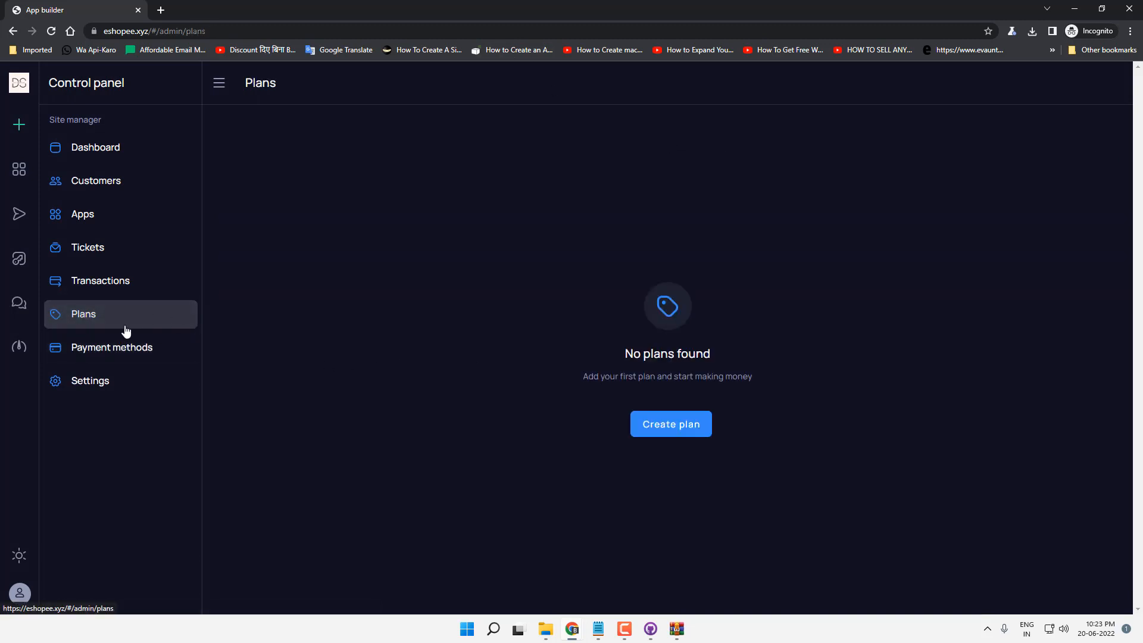
Step: Add a build plan of 5 builds at 10.00 $ with no discount, then return to the dashboard
left_click(671, 424)
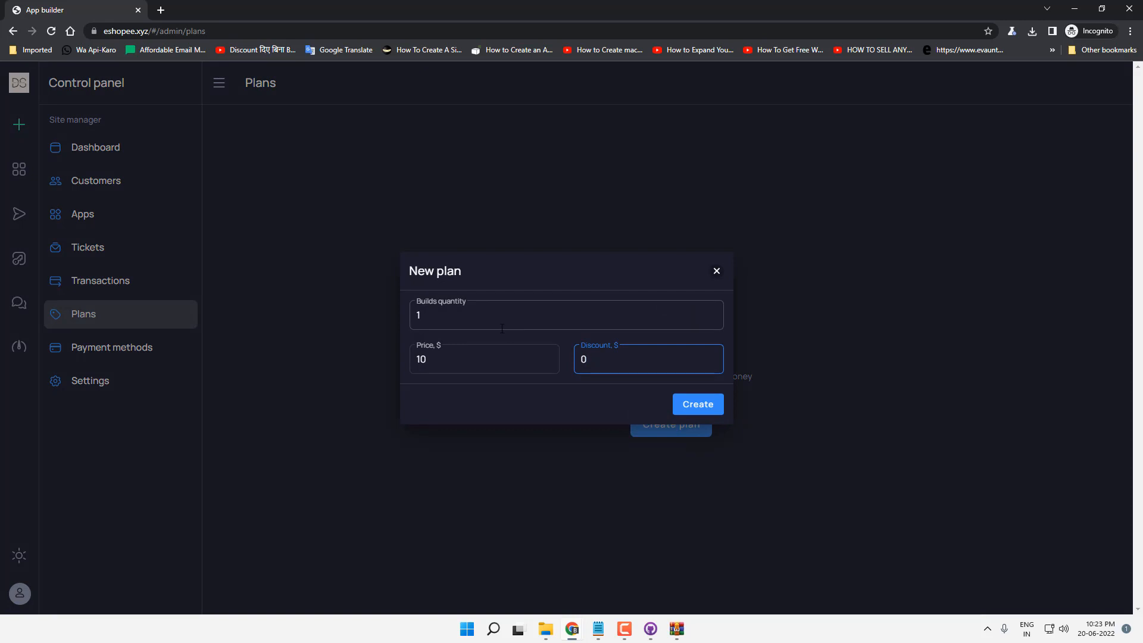
double_click(646, 322)
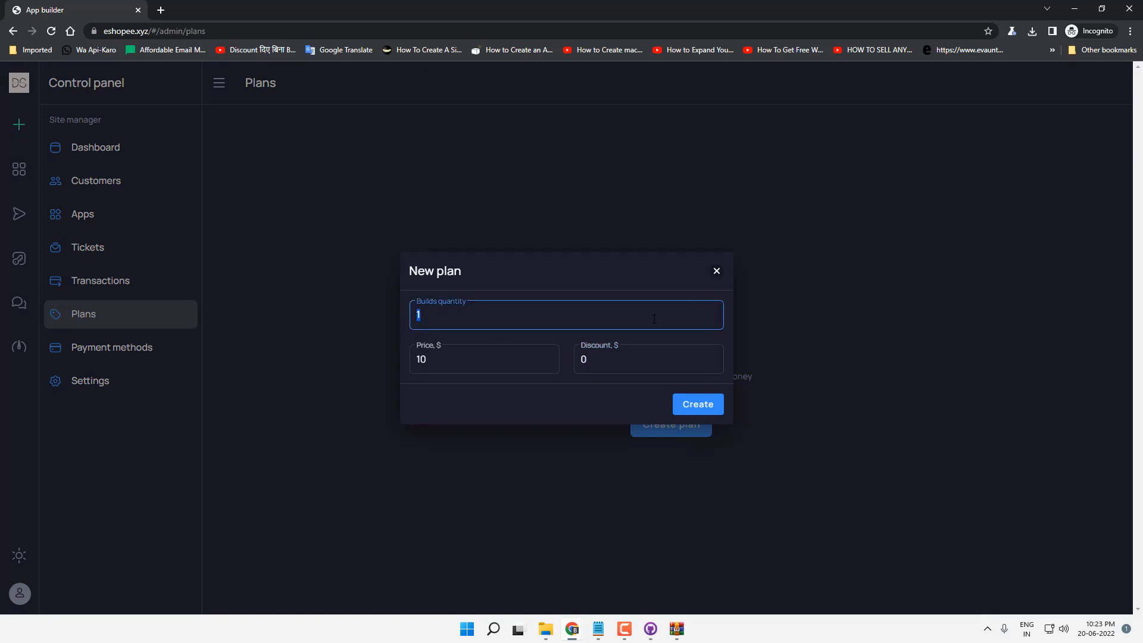
type("5")
left_click(491, 369)
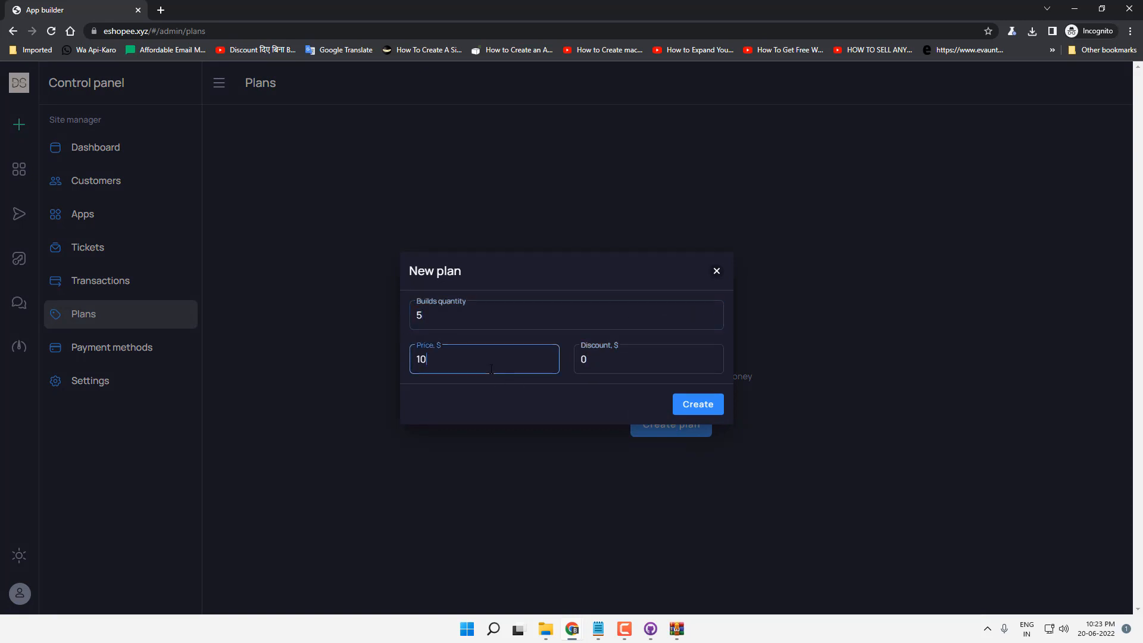
left_click(700, 407)
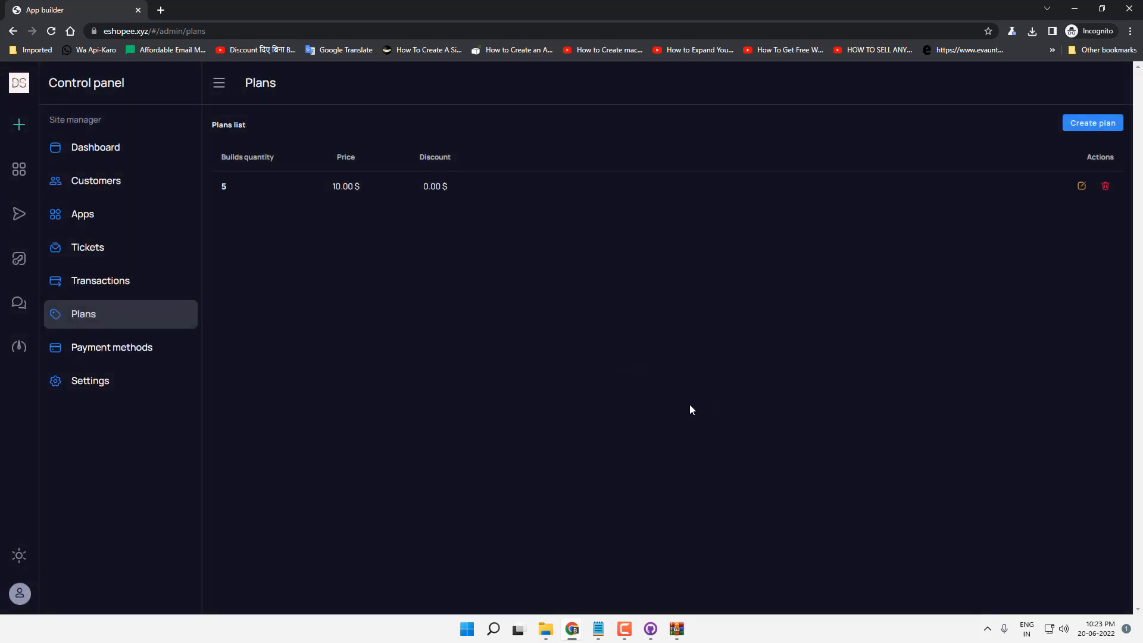
left_click(95, 147)
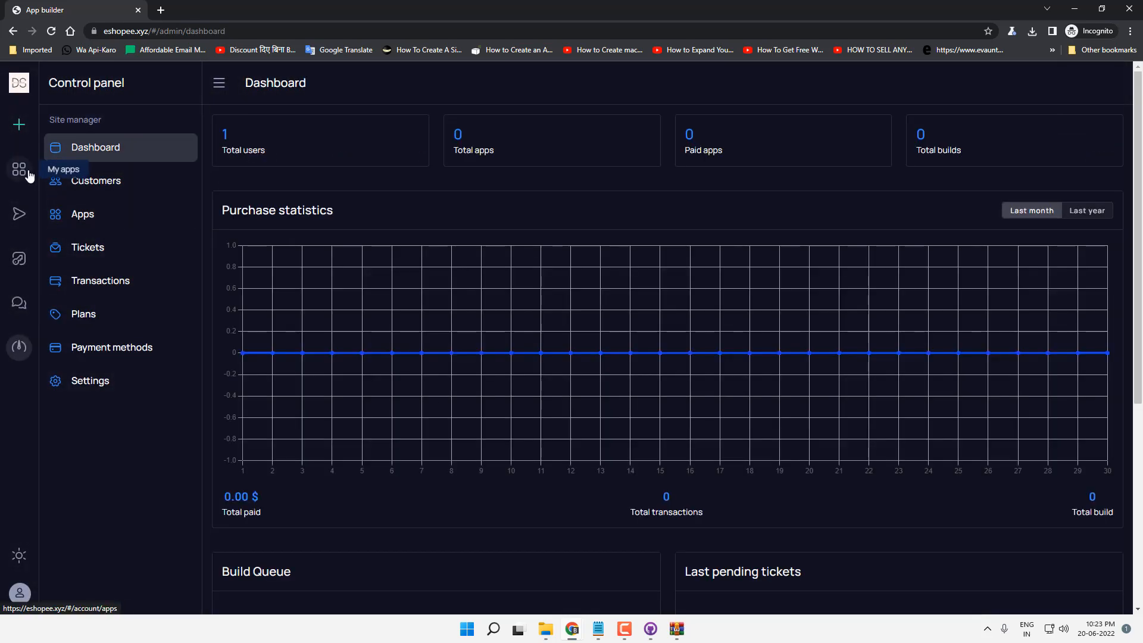
left_click(19, 124)
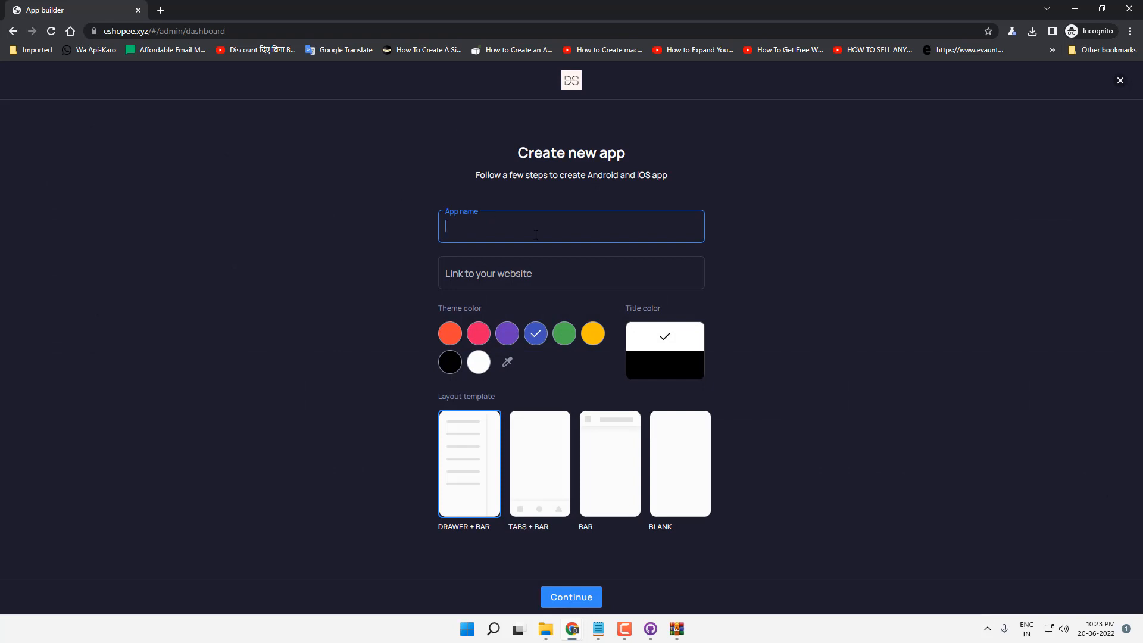
type("Demo")
key("Tab")
type("htt")
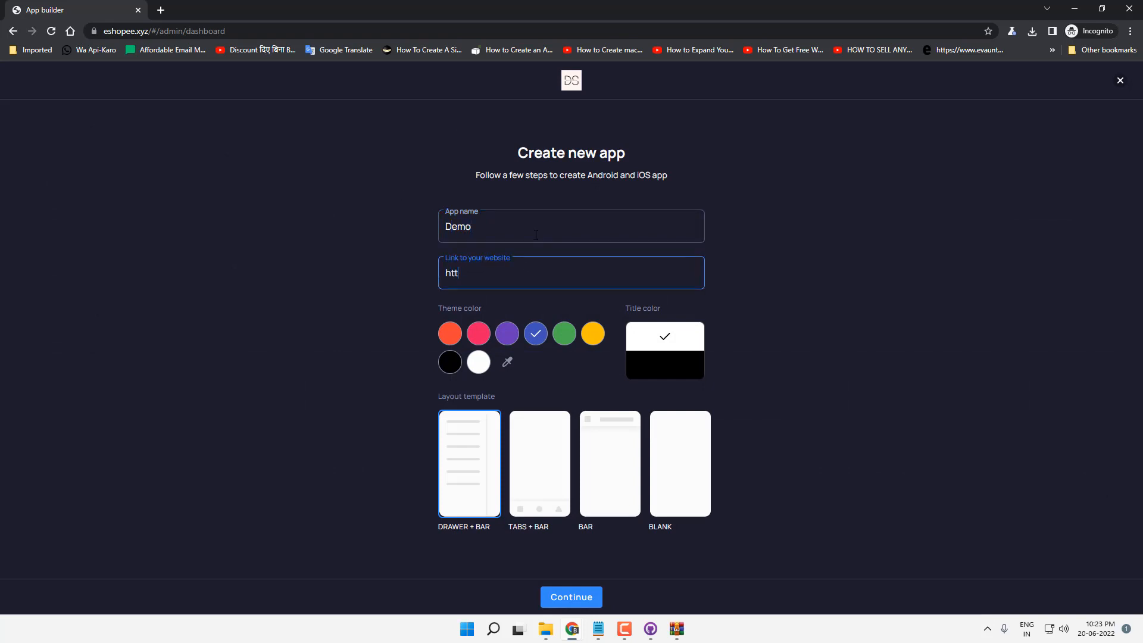
type("ps://")
type("gogole")
type(".co.i")
key("BackSpace")
key("BackSpace")
type("om")
key("BackSpace")
key("BackSpace")
type("og")
left_click(679, 479)
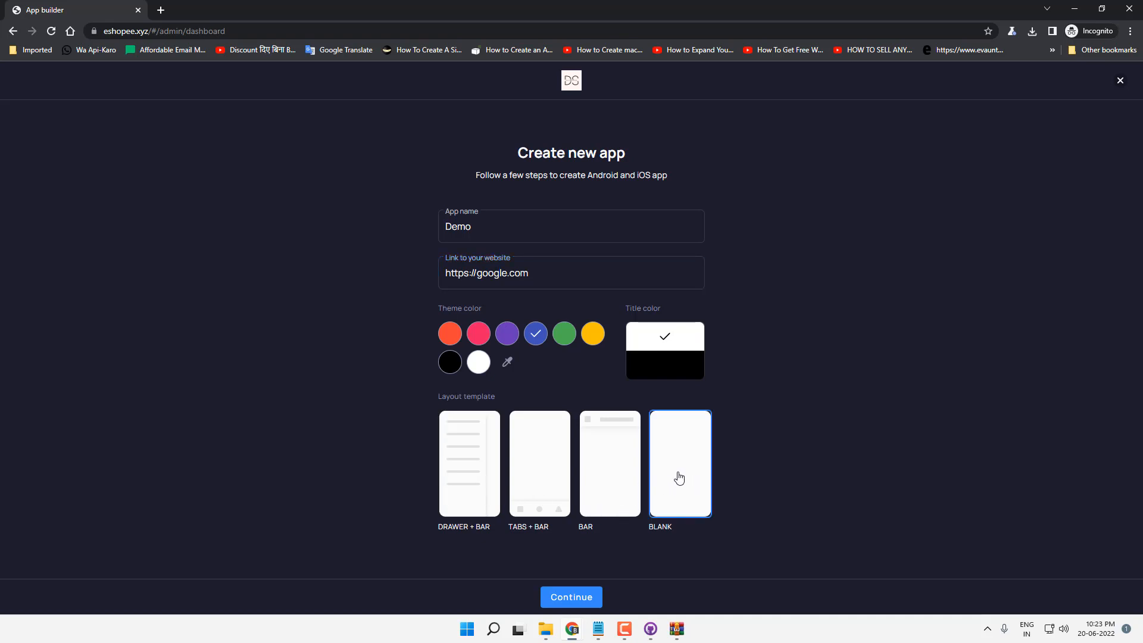
left_click(580, 598)
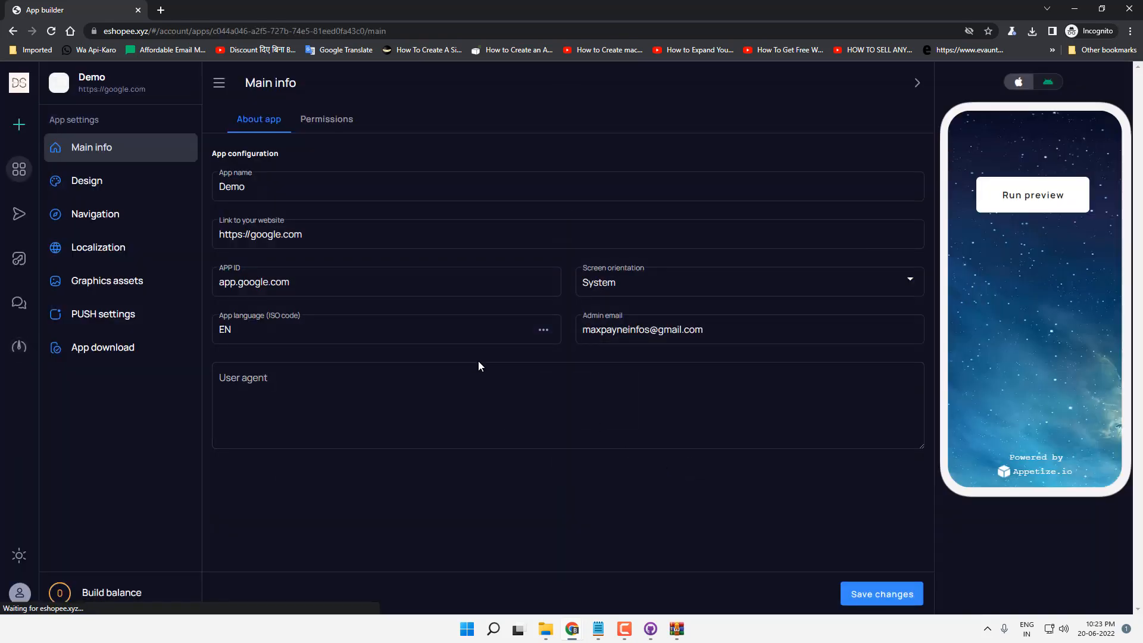
Step: Replace the Demo app's APP ID with com.app.google and save the main info
left_click(298, 186)
double_click(299, 186)
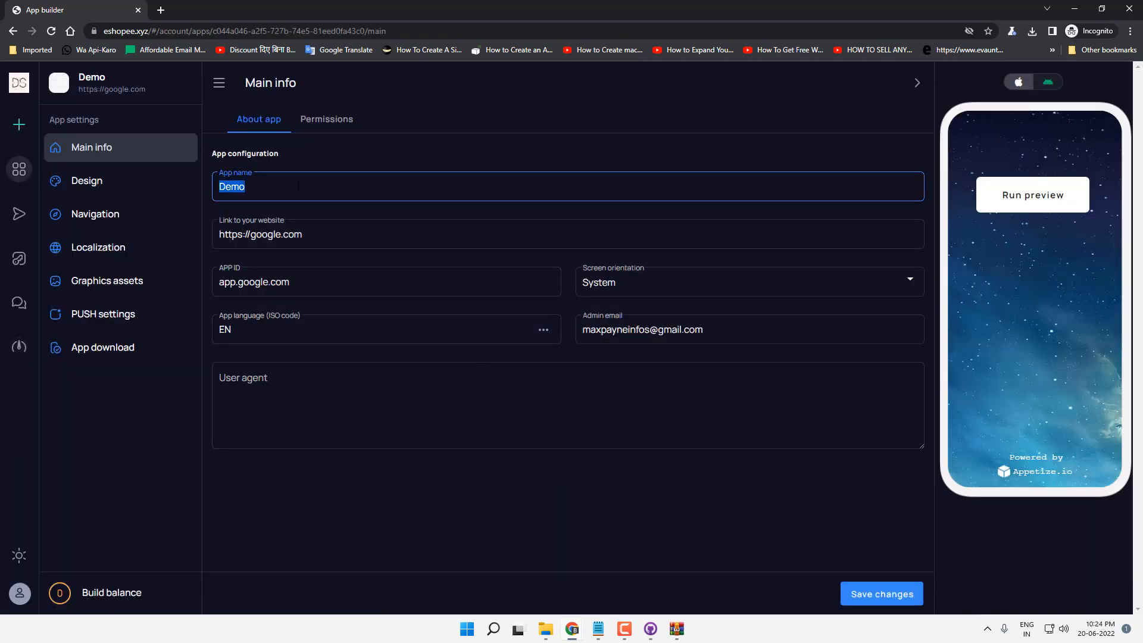
left_click(343, 234)
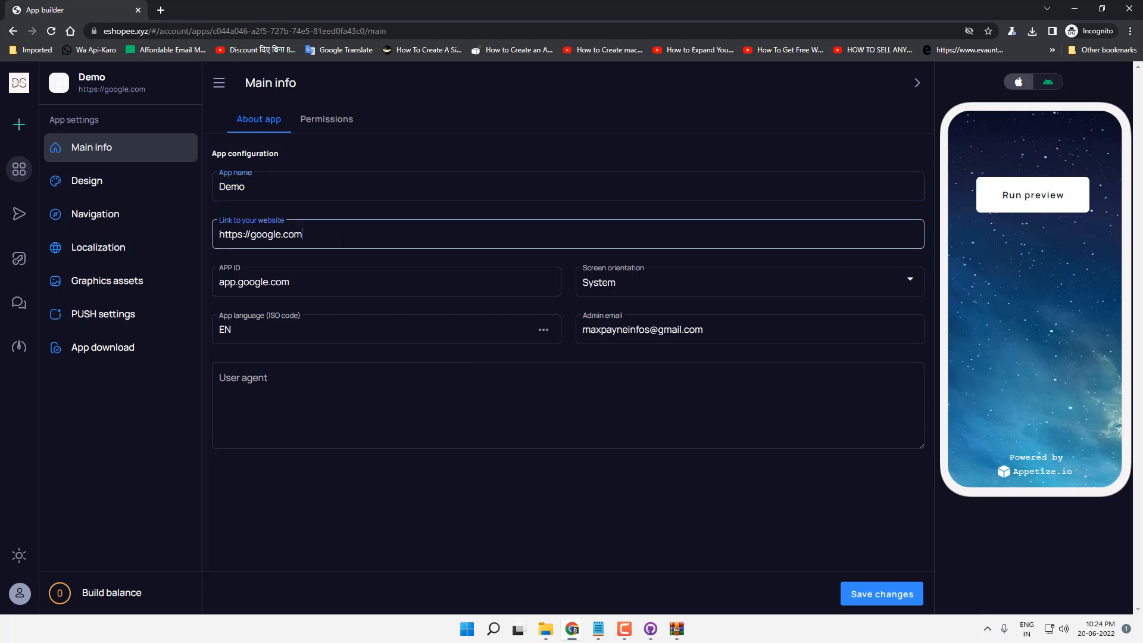
double_click(340, 284)
left_click(345, 284)
triple_click(371, 289)
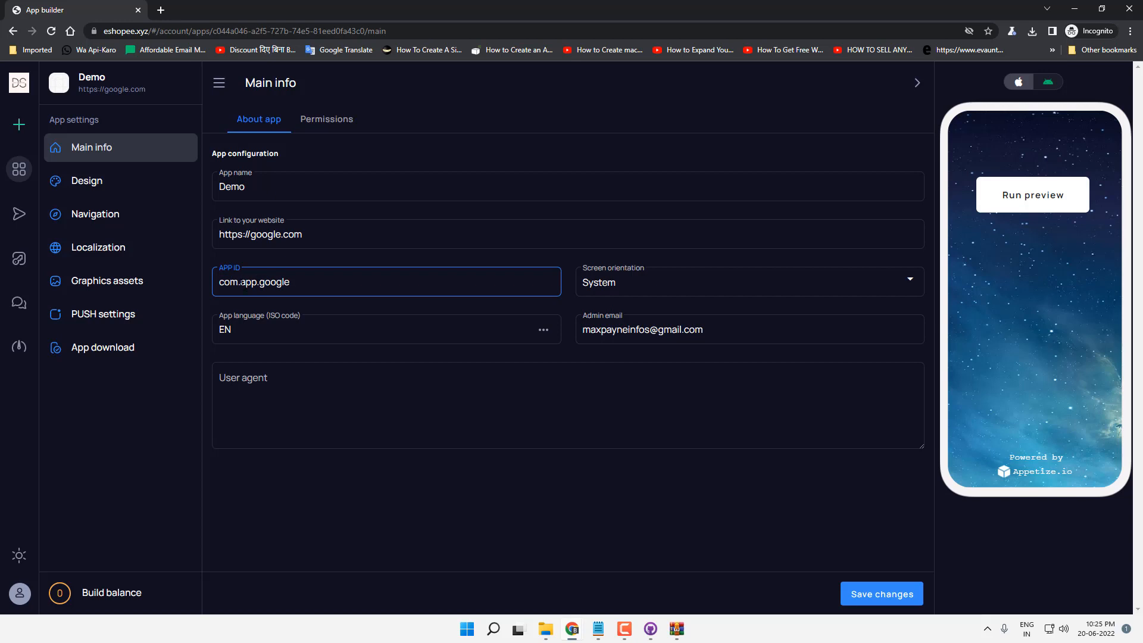
left_click(887, 596)
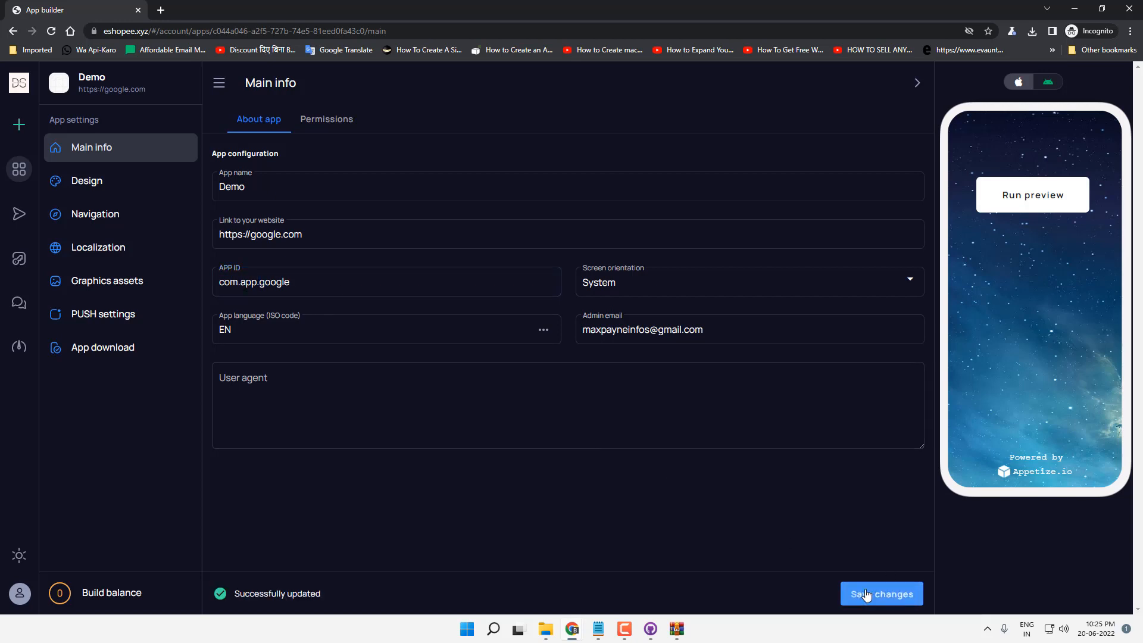
left_click(125, 191)
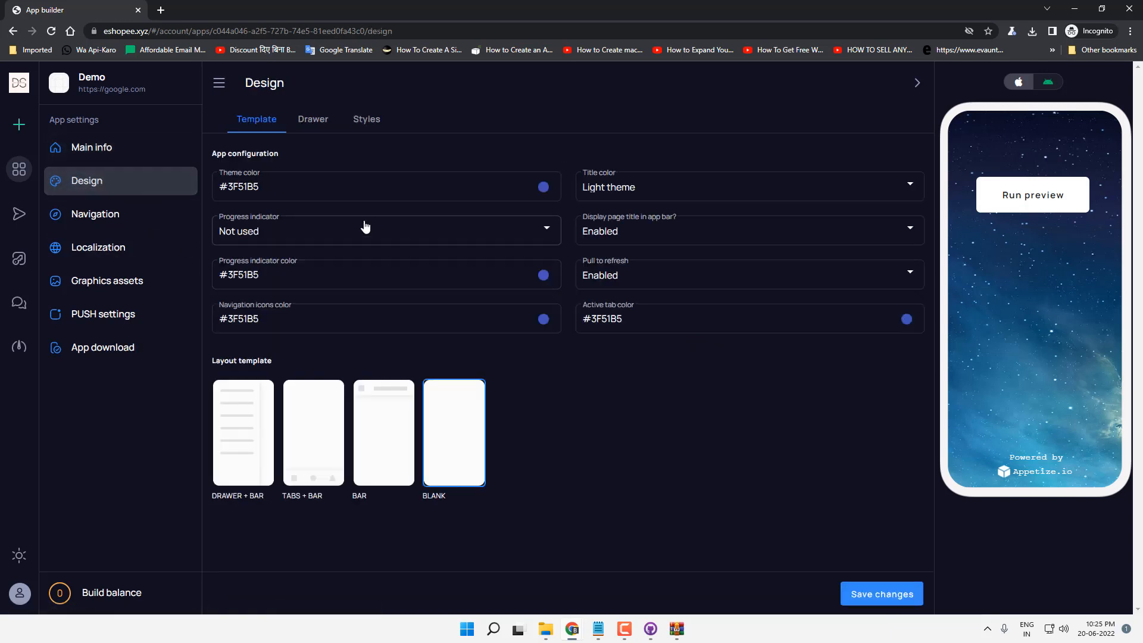
Step: Disable the page title in the app bar, keeping the theme color and Light title color
left_click(543, 186)
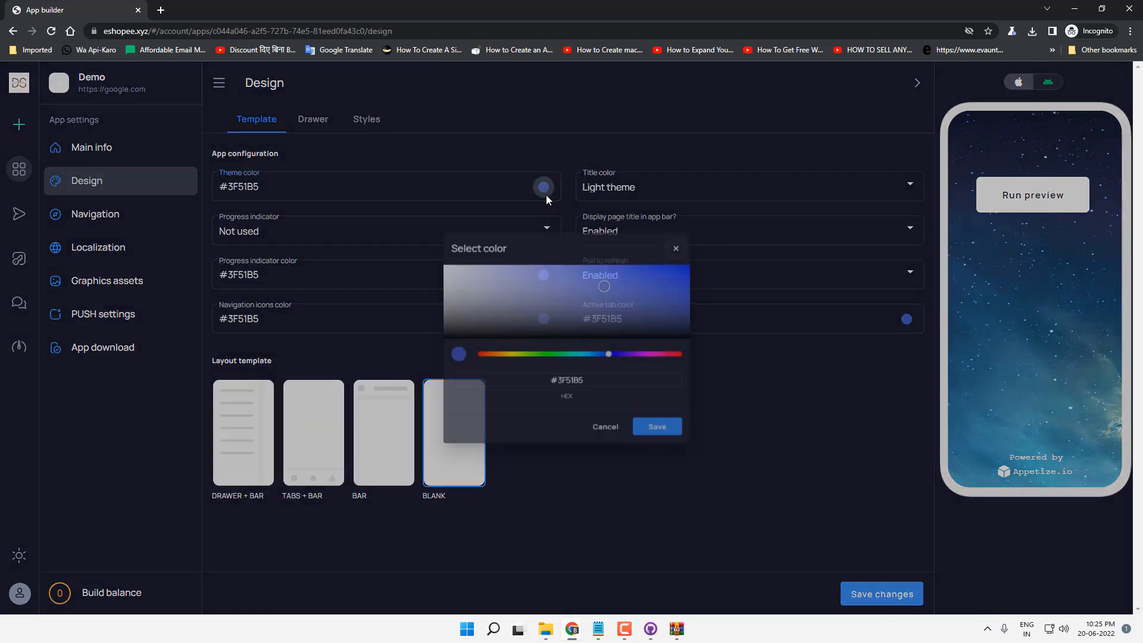
left_click(777, 410)
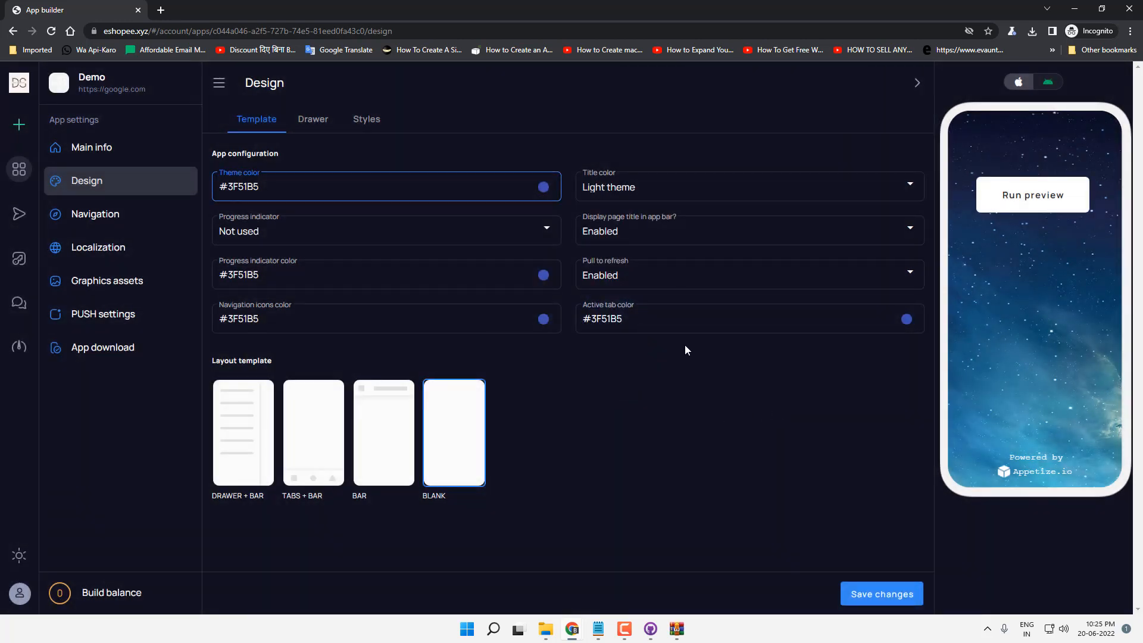
left_click(655, 188)
left_click(662, 398)
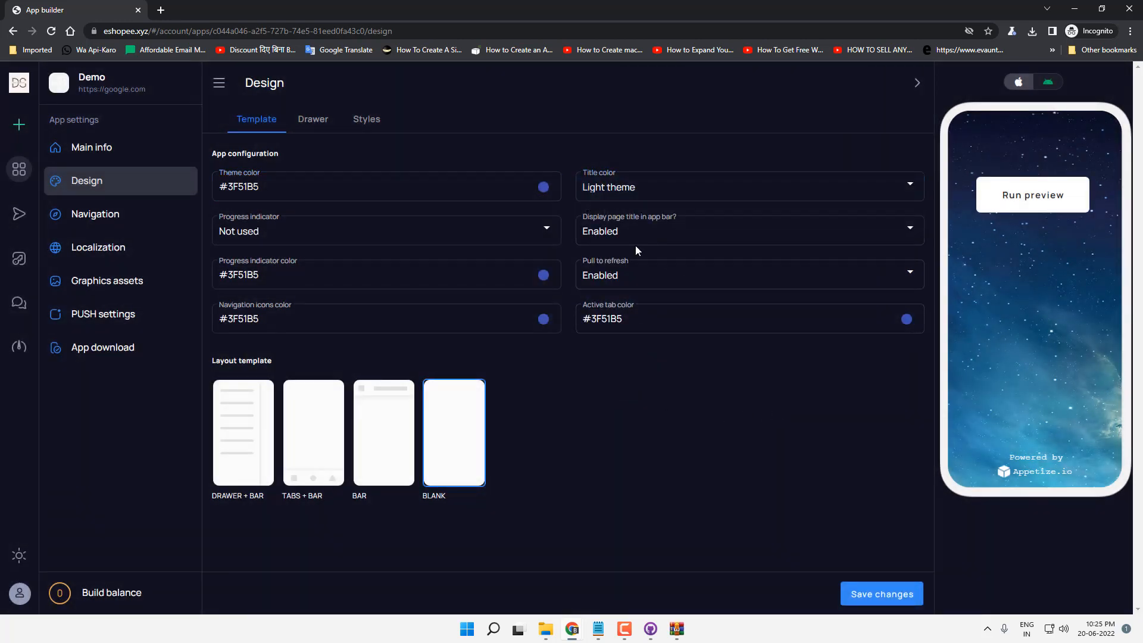
left_click(632, 239)
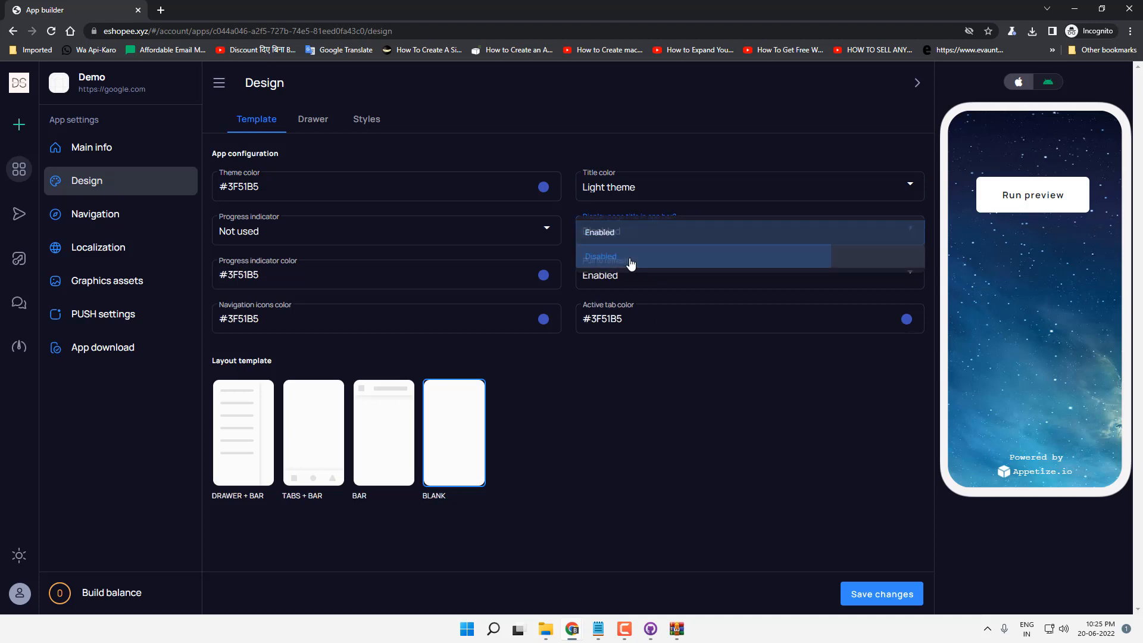
left_click(630, 261)
Step: Switch the progress indicator to Circular progress and save the design changes
left_click(322, 233)
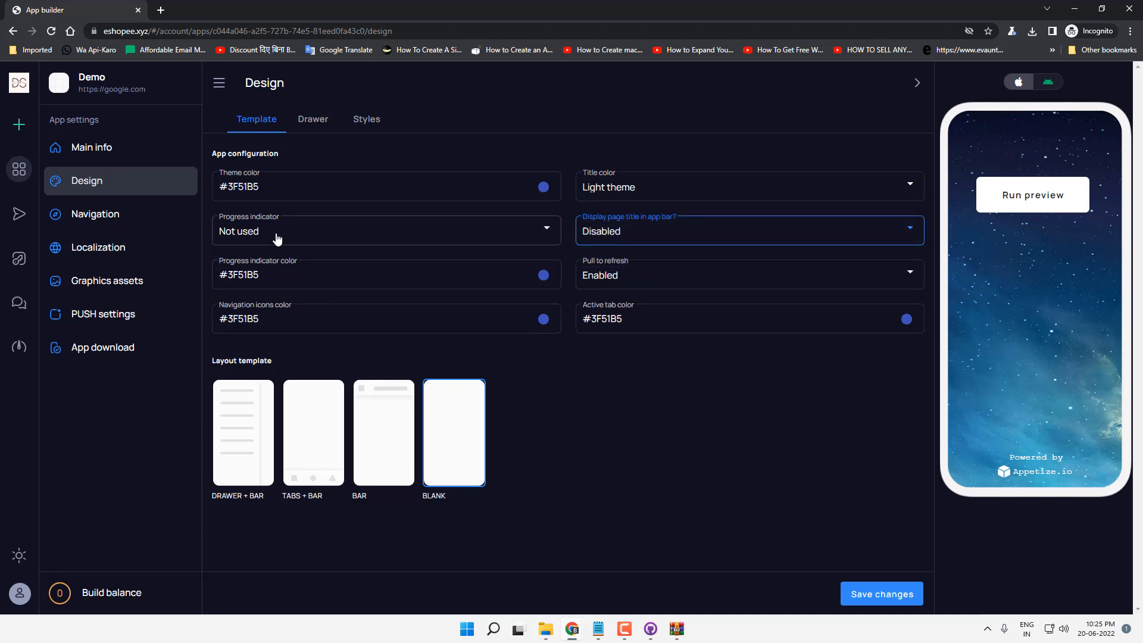
left_click(276, 283)
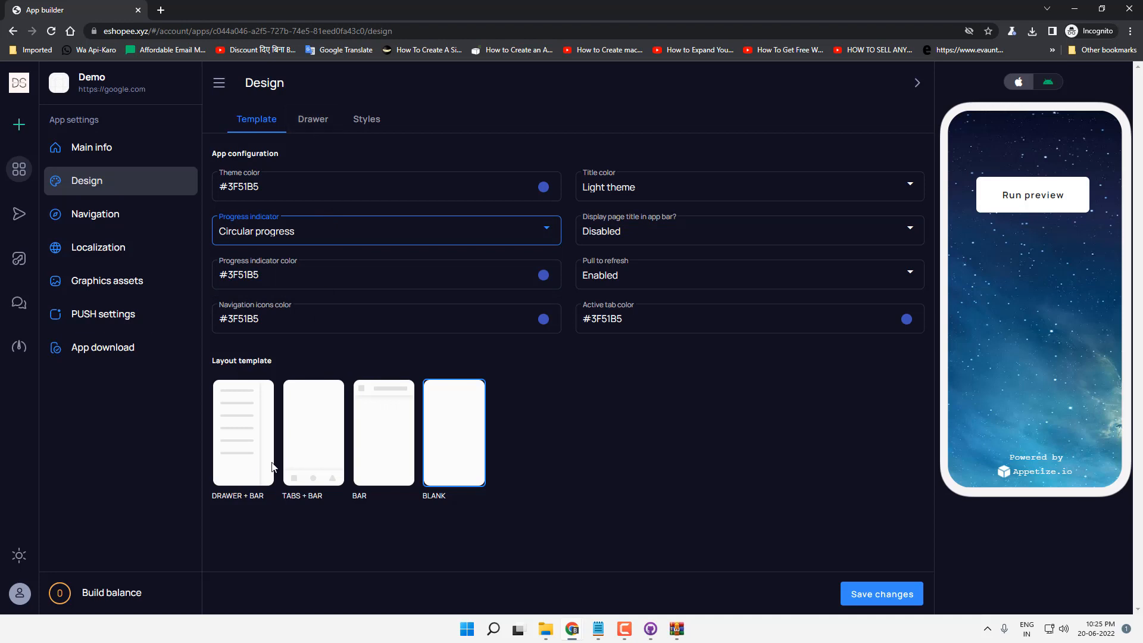
left_click(316, 130)
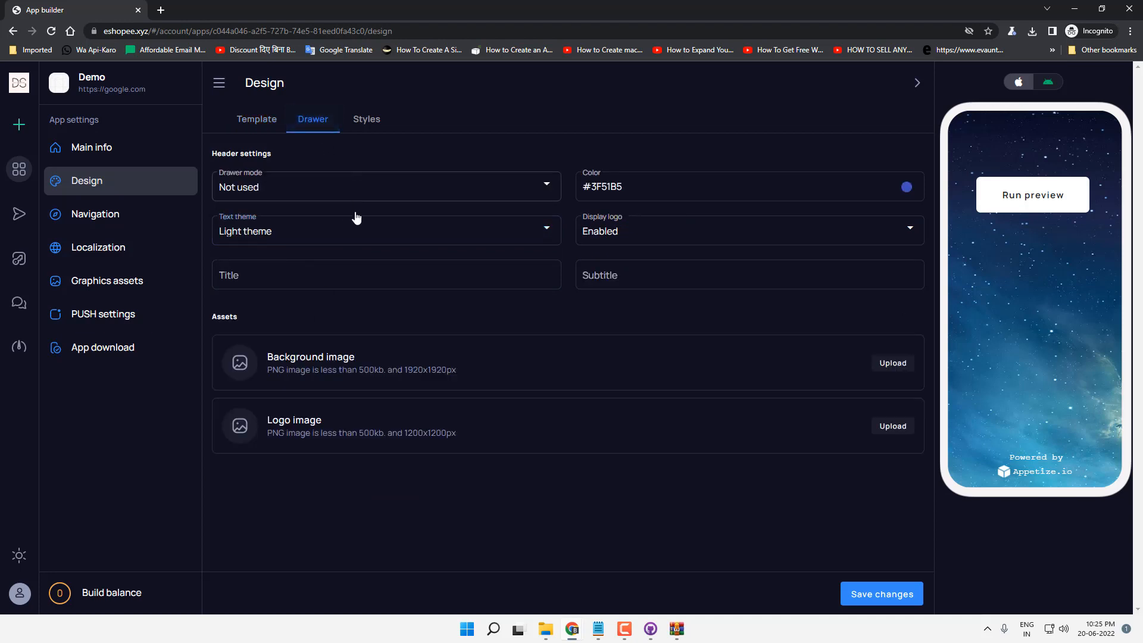
left_click(262, 130)
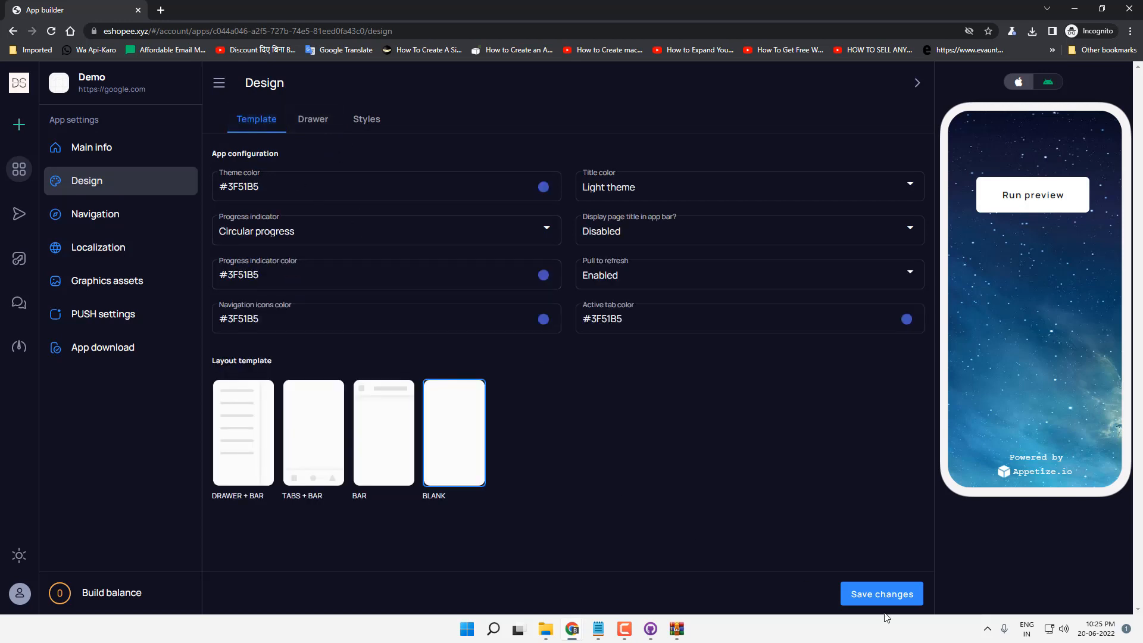
left_click(869, 595)
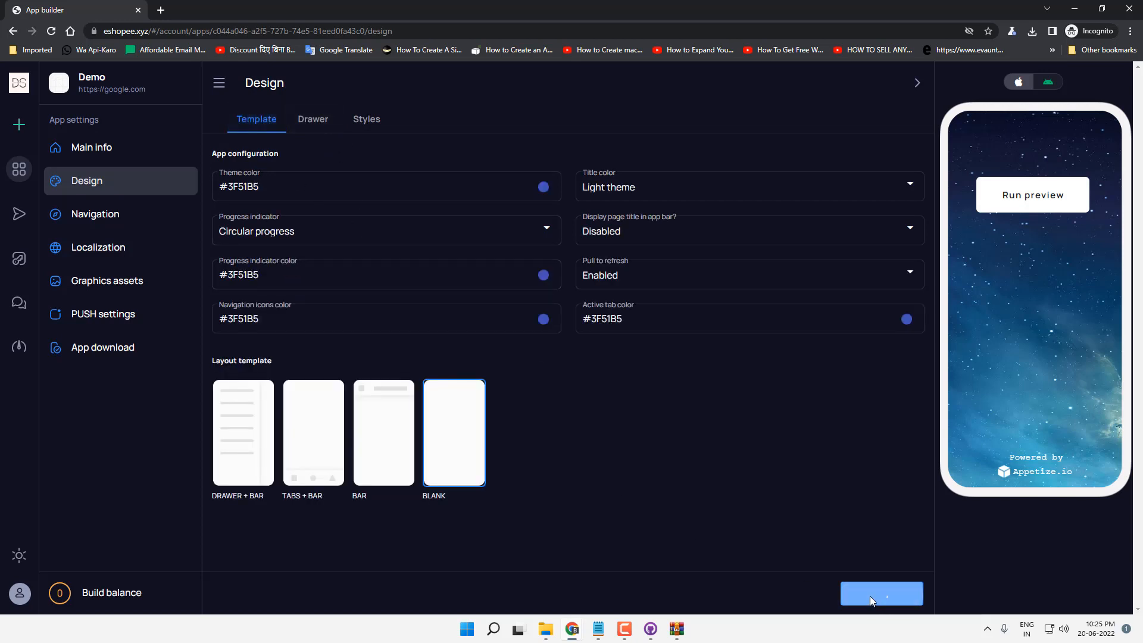
left_click(168, 218)
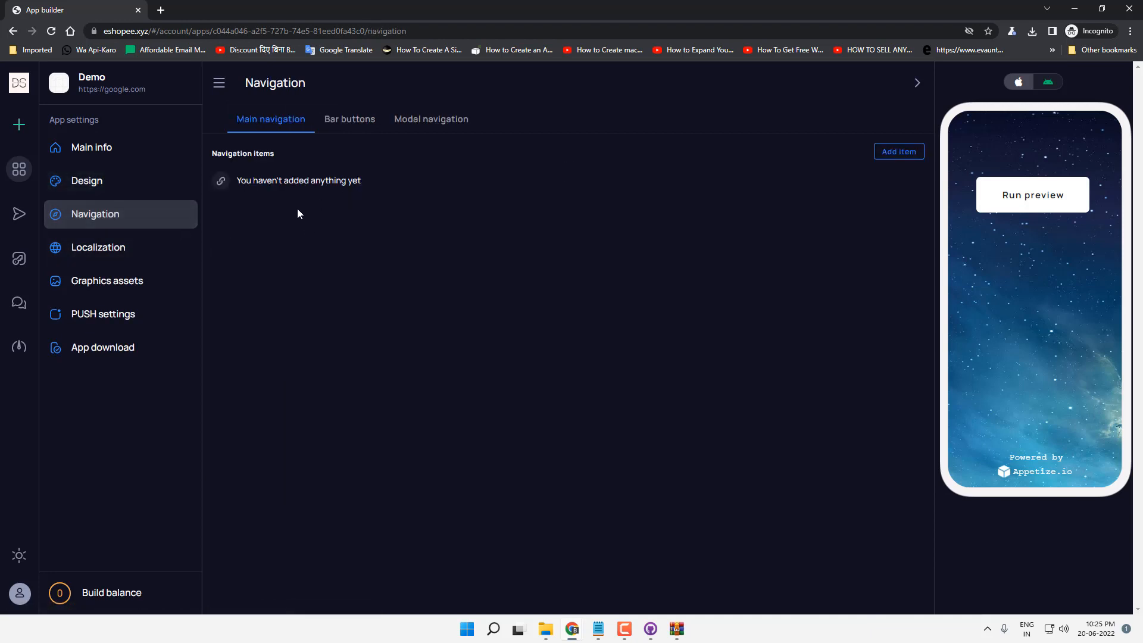
Step: Upload a splash screen background image in the Demo app's Graphics assets
left_click(96, 253)
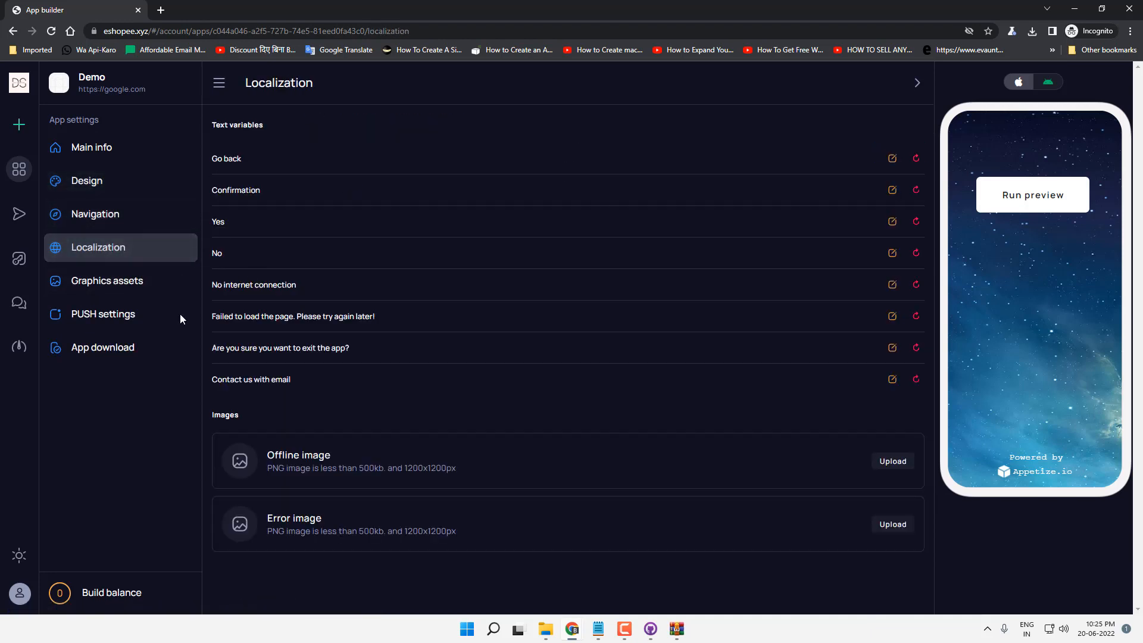
left_click(109, 294)
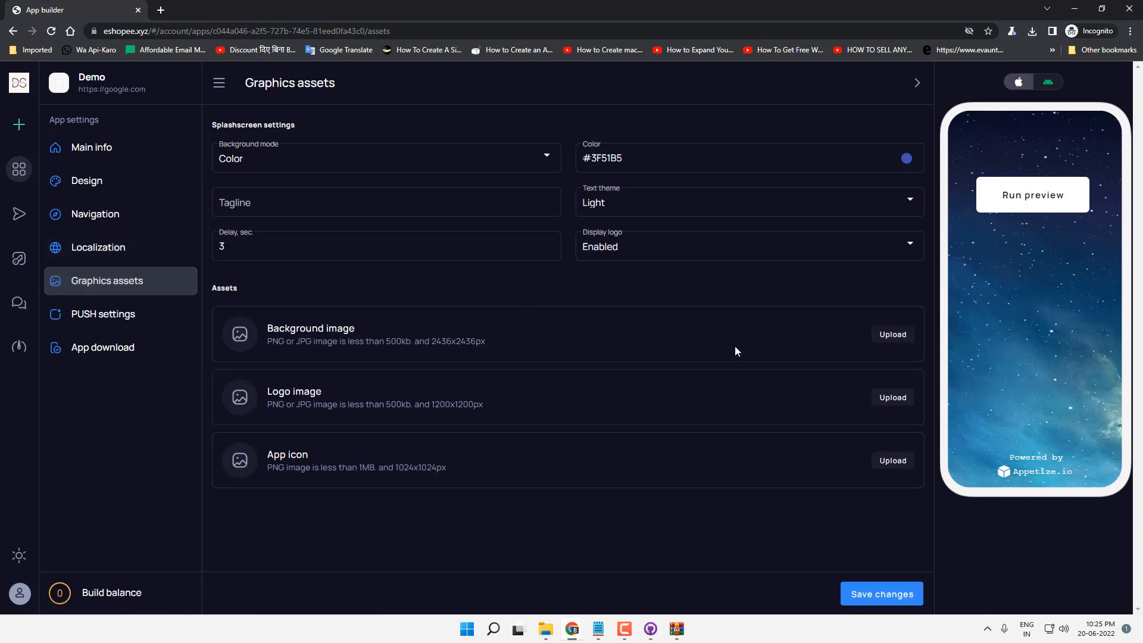
left_click(891, 335)
double_click(332, 142)
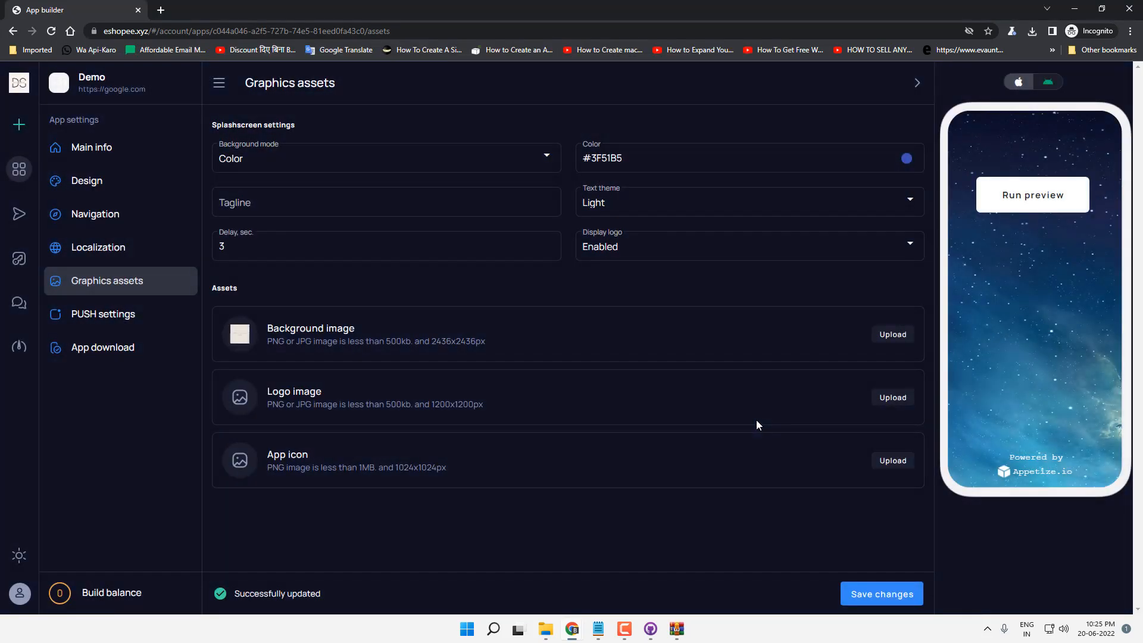
Step: Skip the logo image and upload DSU.png as the app icon
left_click(897, 402)
key("Escape")
left_click(893, 462)
double_click(680, 147)
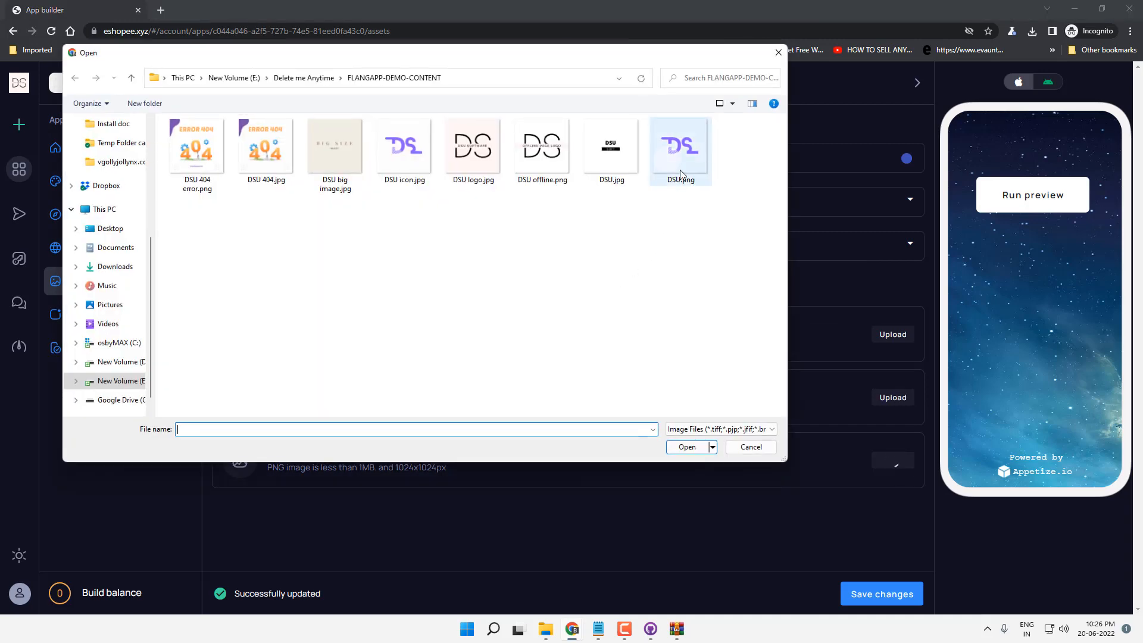
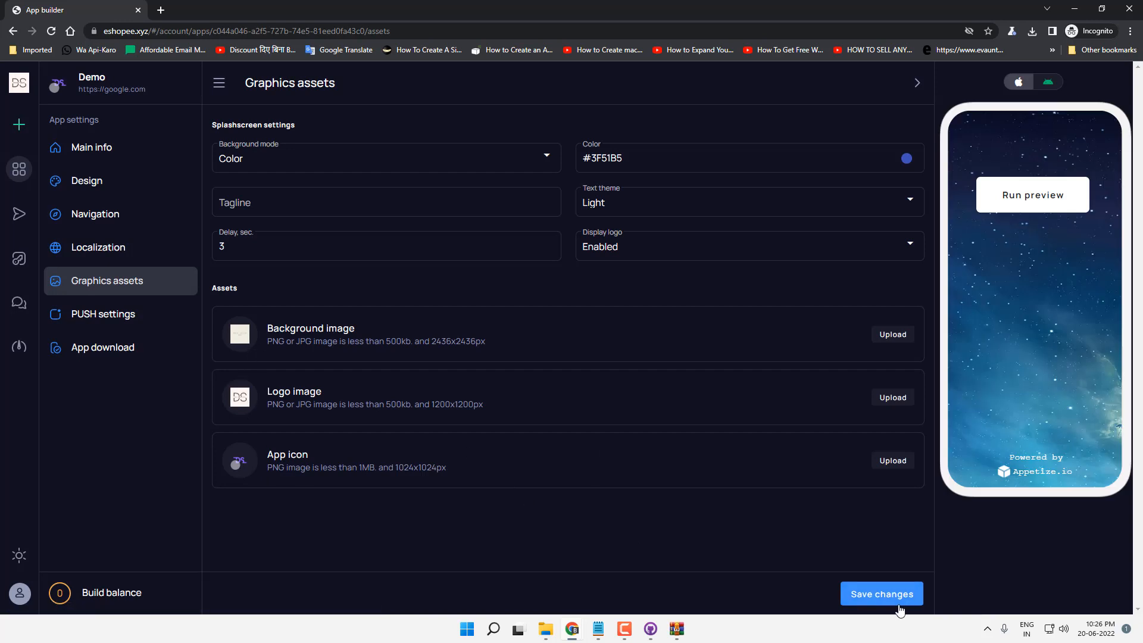
Step: Save the graphics assets, look over the OneSignal push settings, then go to App download
left_click(879, 593)
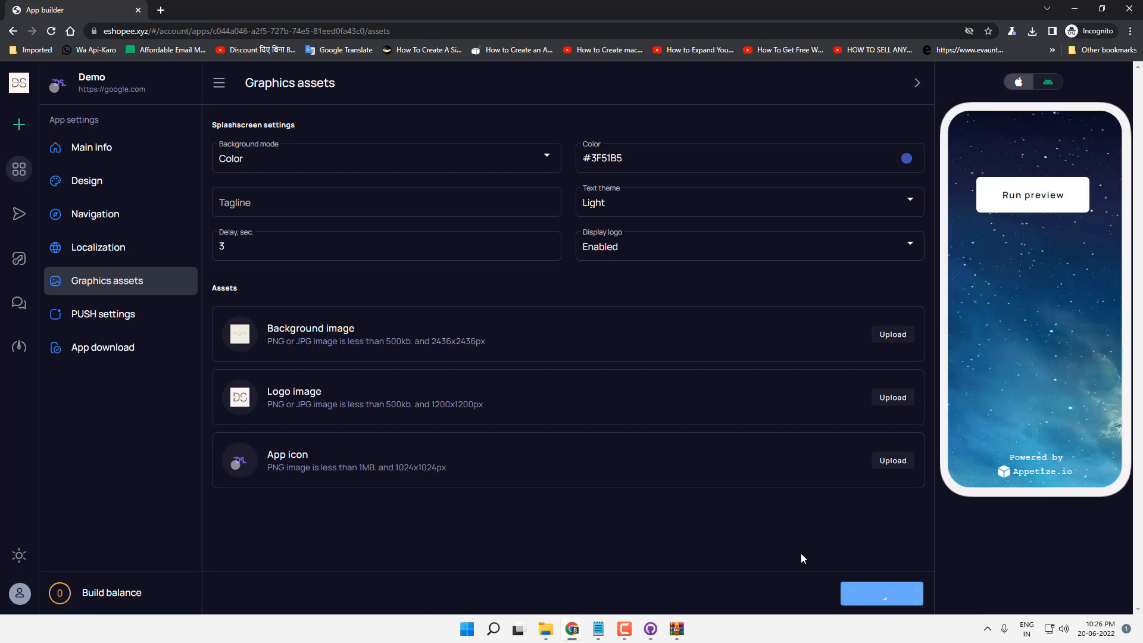
left_click(119, 316)
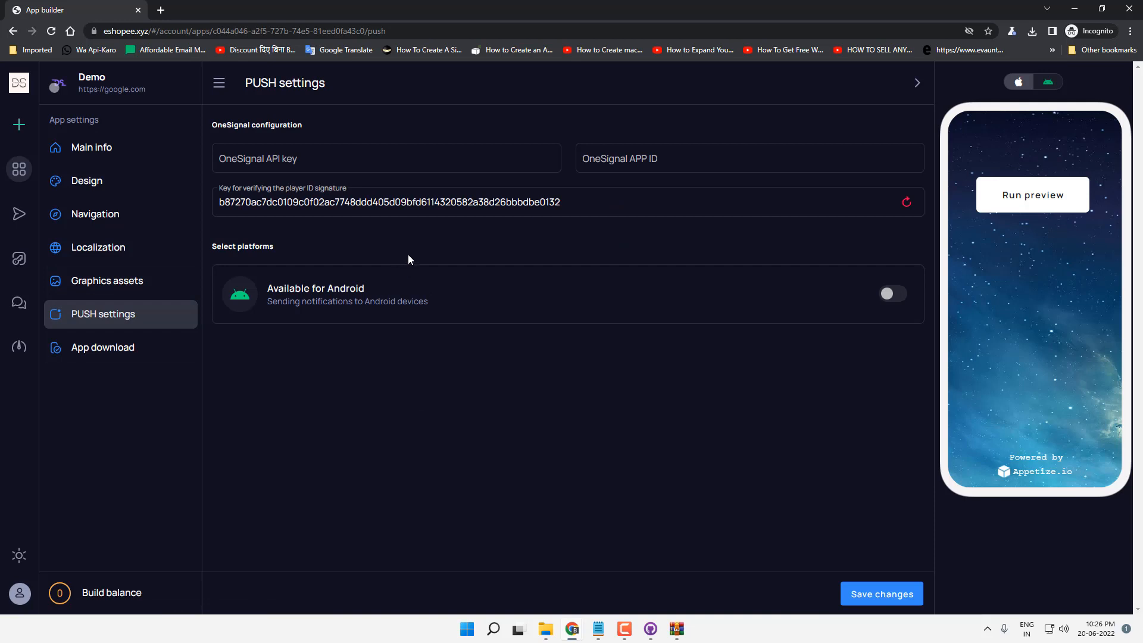
left_click(319, 161)
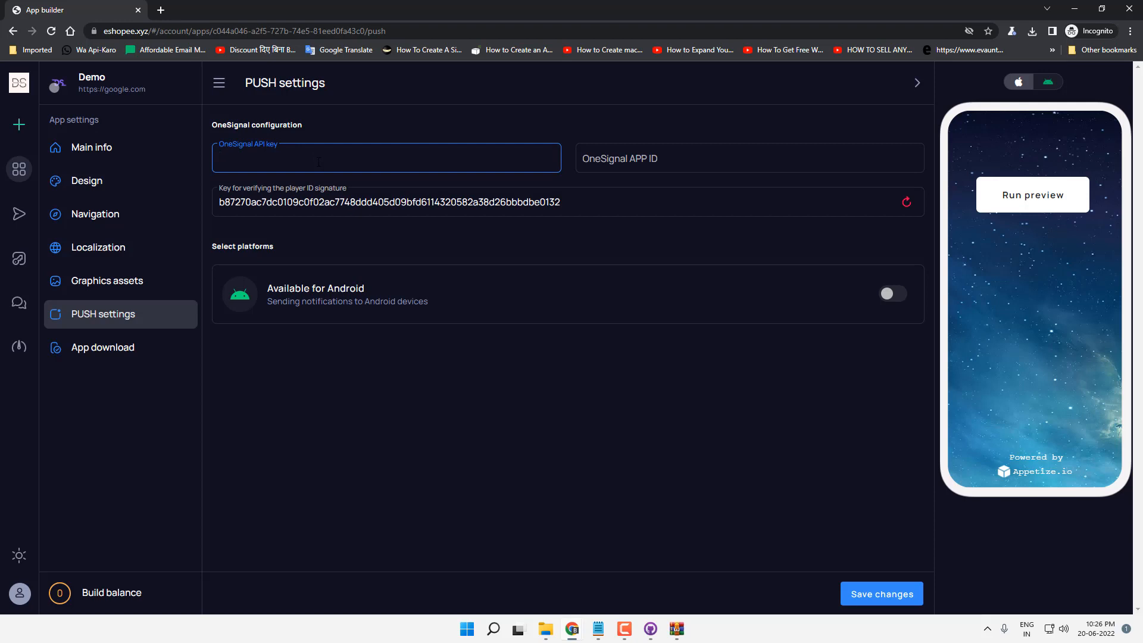
left_click(130, 353)
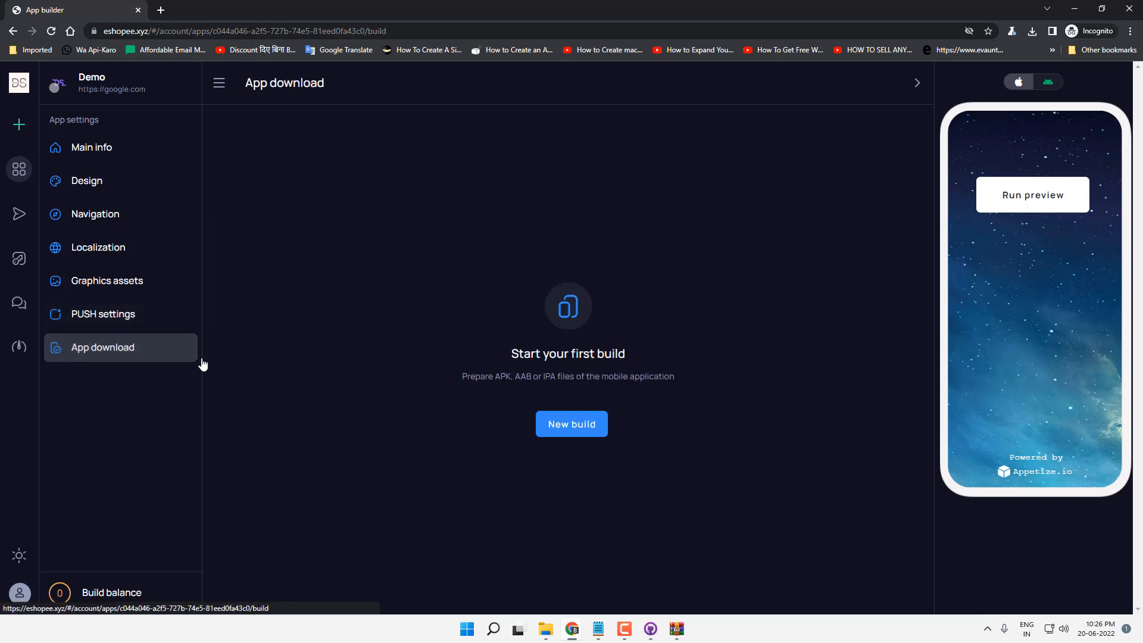
Step: Try a first build, close the loading build screen, and minimize the App builder window
left_click(570, 433)
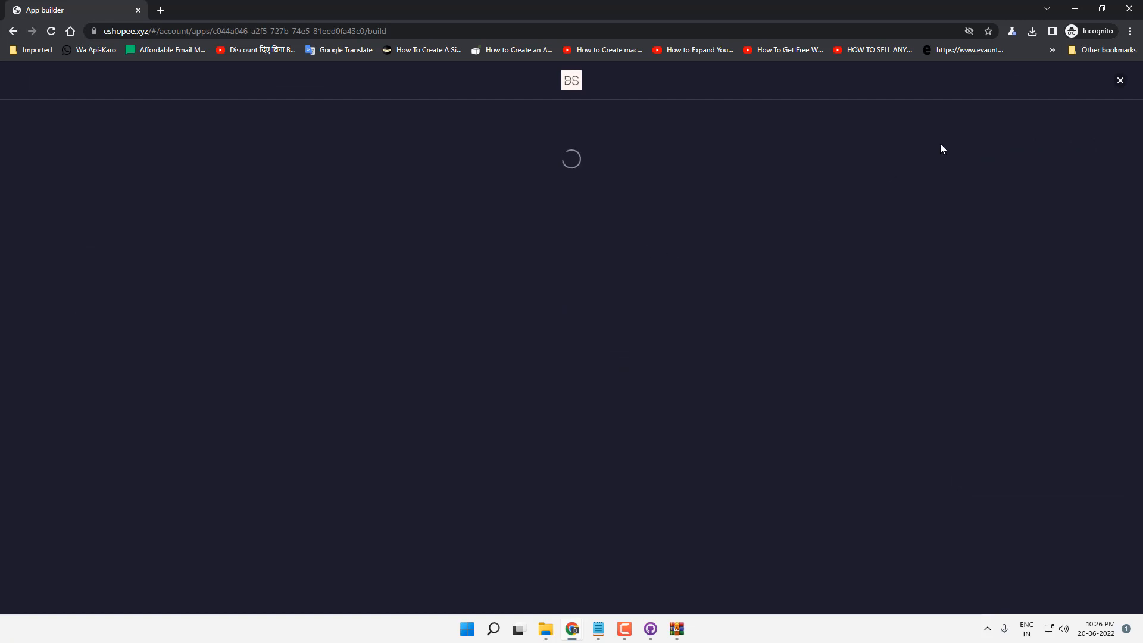
left_click(1120, 82)
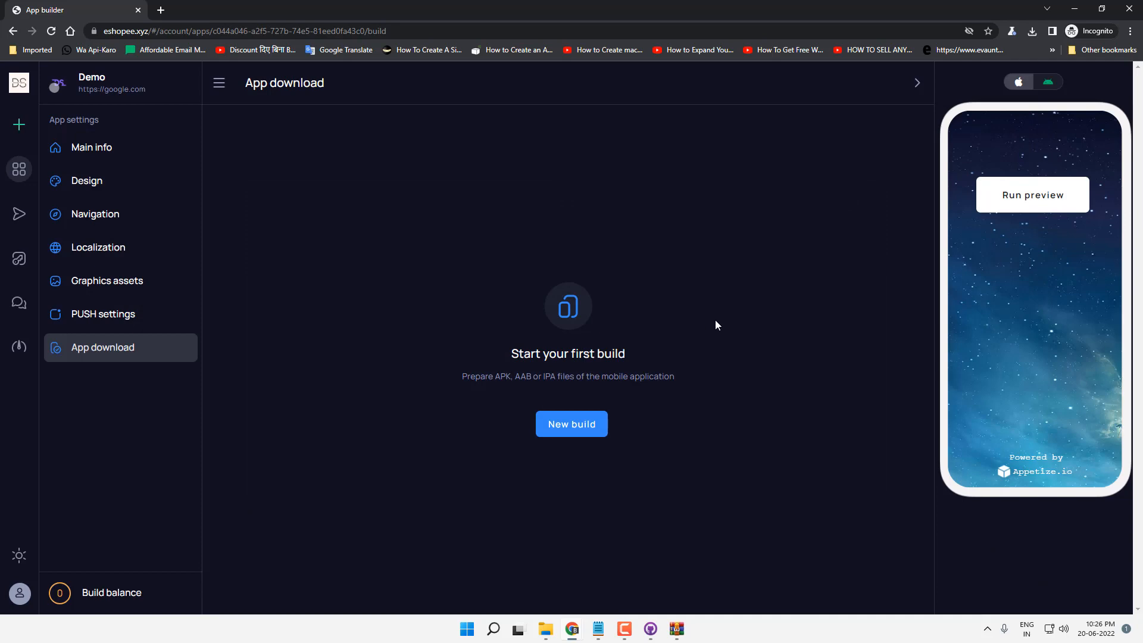
left_click(1075, 9)
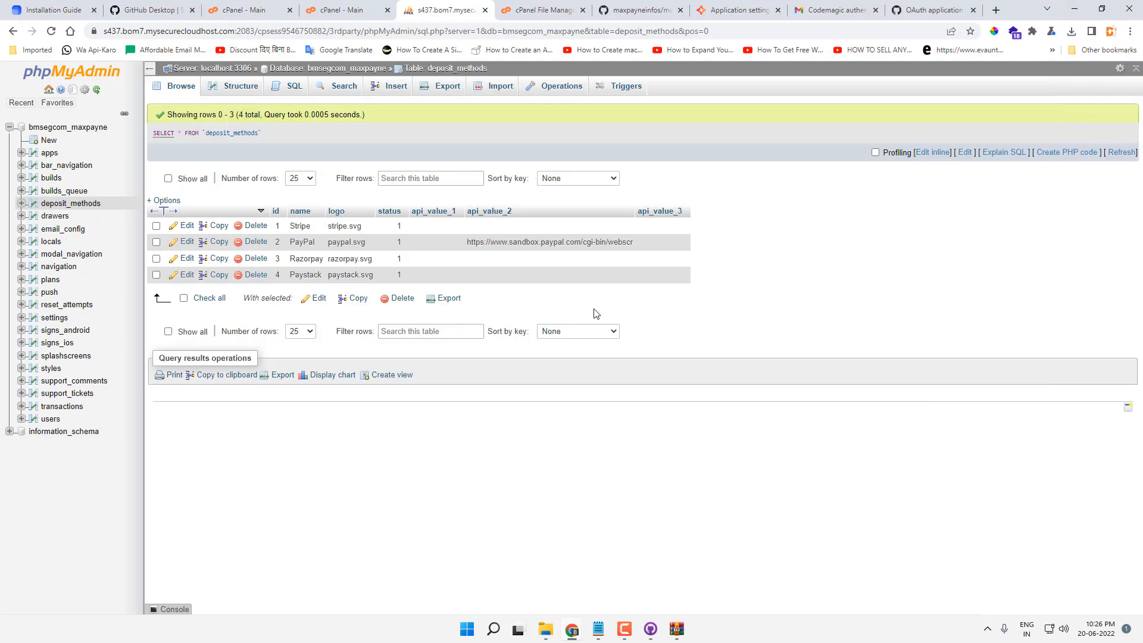
Step: Cancel editing the existing cron job on cPanel's Cron Jobs page
left_click(325, 9)
left_click(270, 7)
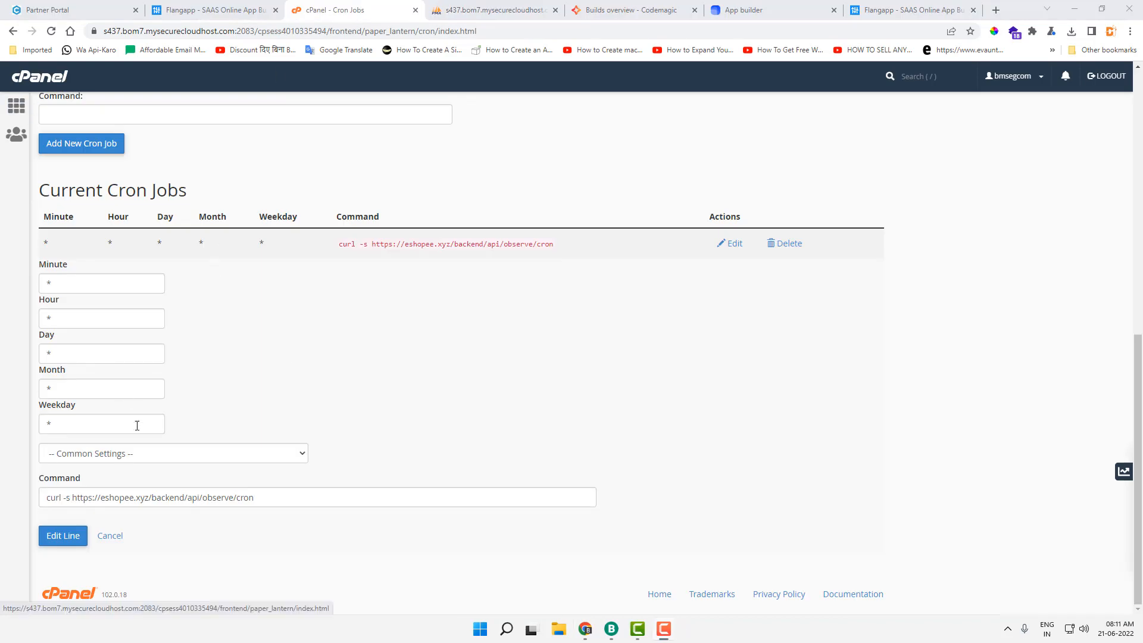
triple_click(189, 501)
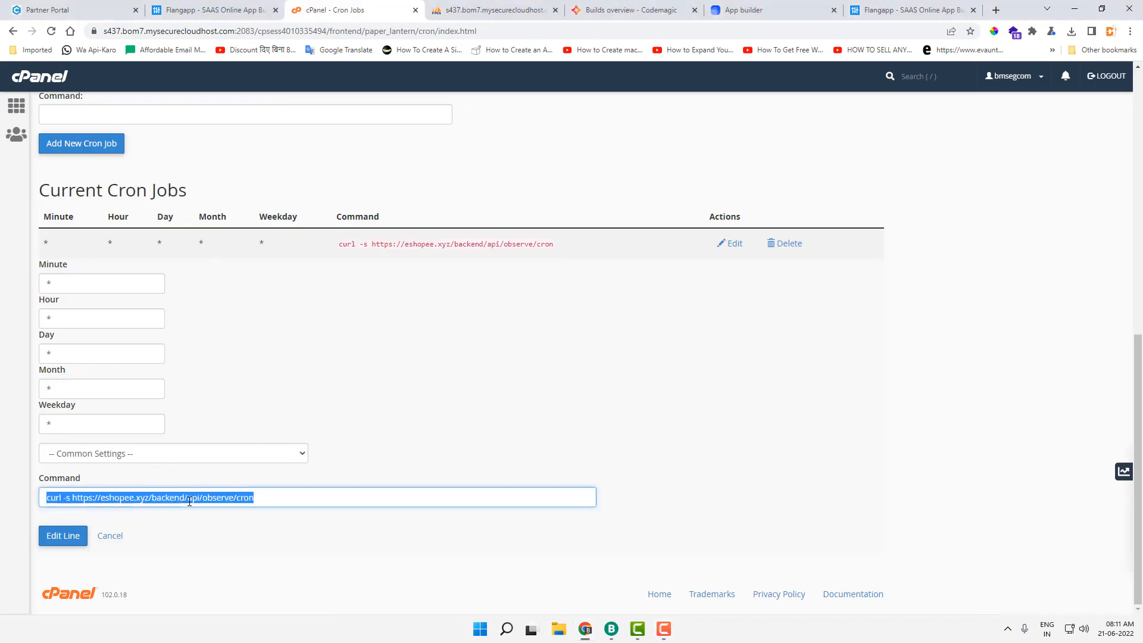
left_click(111, 535)
scroll(337, 336, "up", 10)
left_click_drag(73, 114, 169, 120)
left_click(268, 146)
scroll(266, 174, "down", 4)
scroll(262, 196, "up", 1)
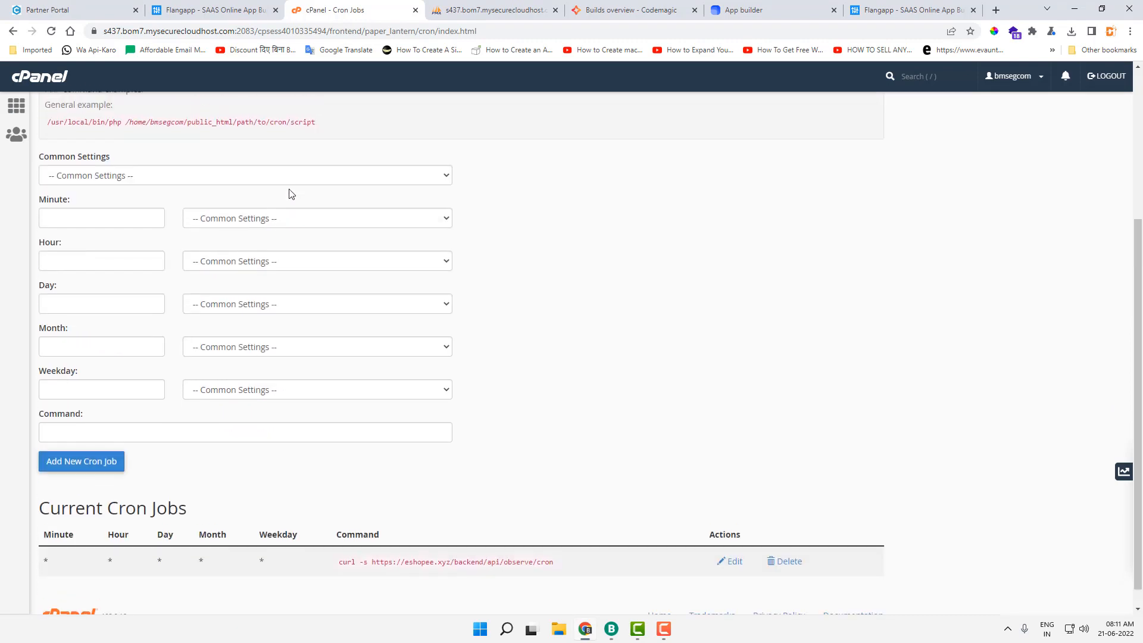
Step: Schedule a new cron job Once Per Minute and paste the existing curl command into Command
left_click(113, 214)
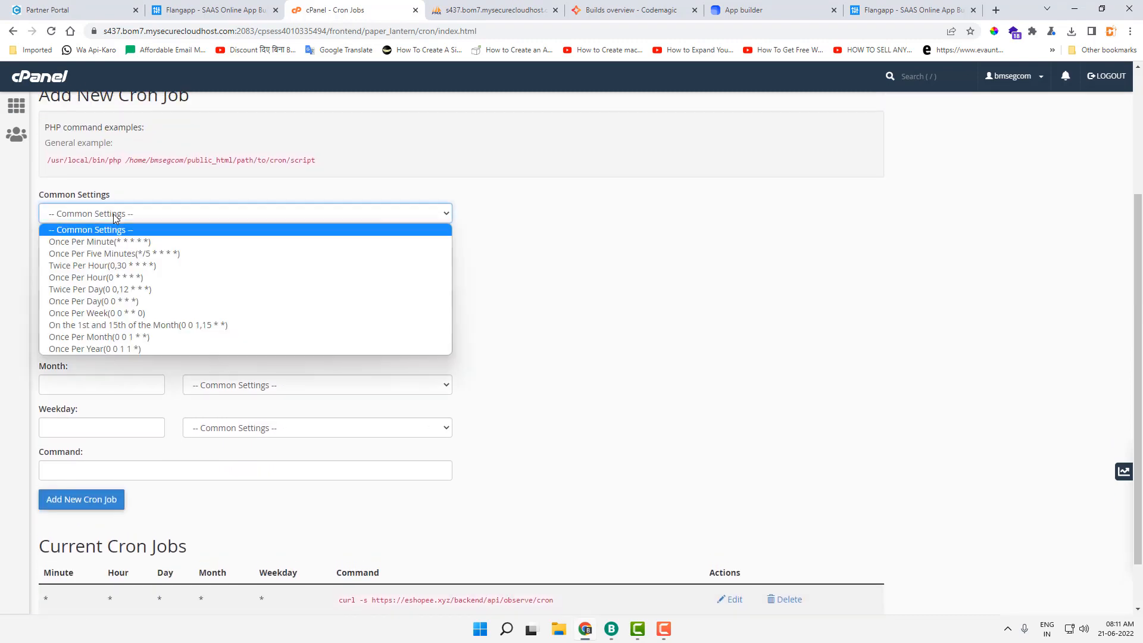
left_click(74, 243)
scroll(586, 265, "down", 1)
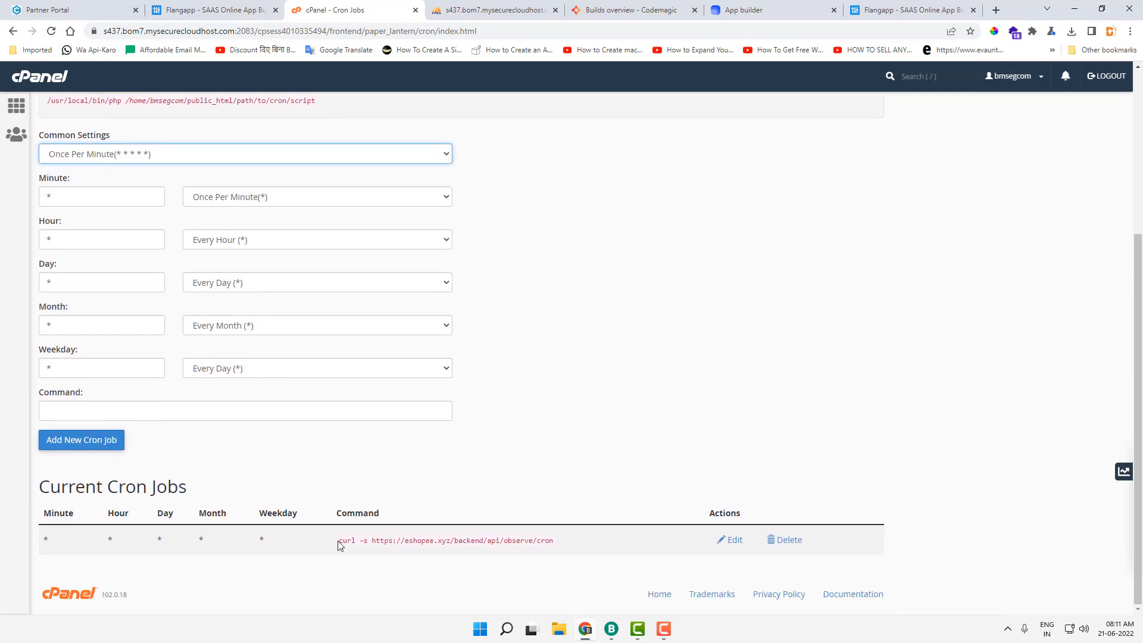
left_click_drag(341, 541, 552, 542)
key("ctrl+c")
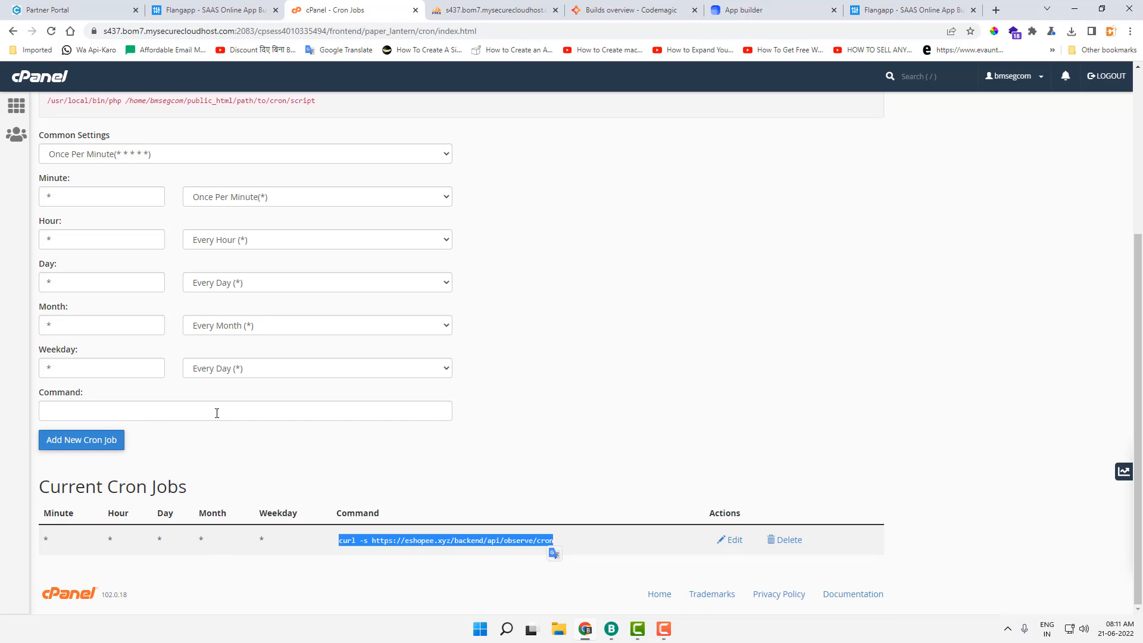
left_click(216, 411)
key("ctrl+v")
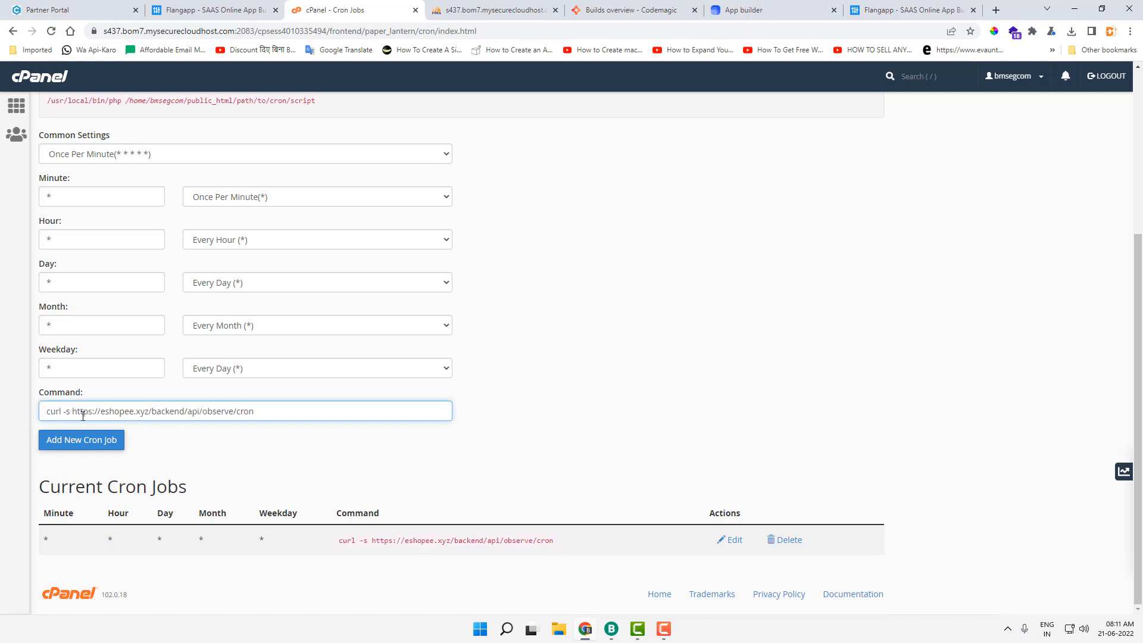
Step: Compare the new command's eshopee.xyz observe/cron URL with the existing job's command
left_click_drag(74, 411, 271, 414)
left_click(272, 414)
left_click_drag(101, 412, 153, 412)
double_click(456, 542)
triple_click(454, 545)
right_click(455, 545)
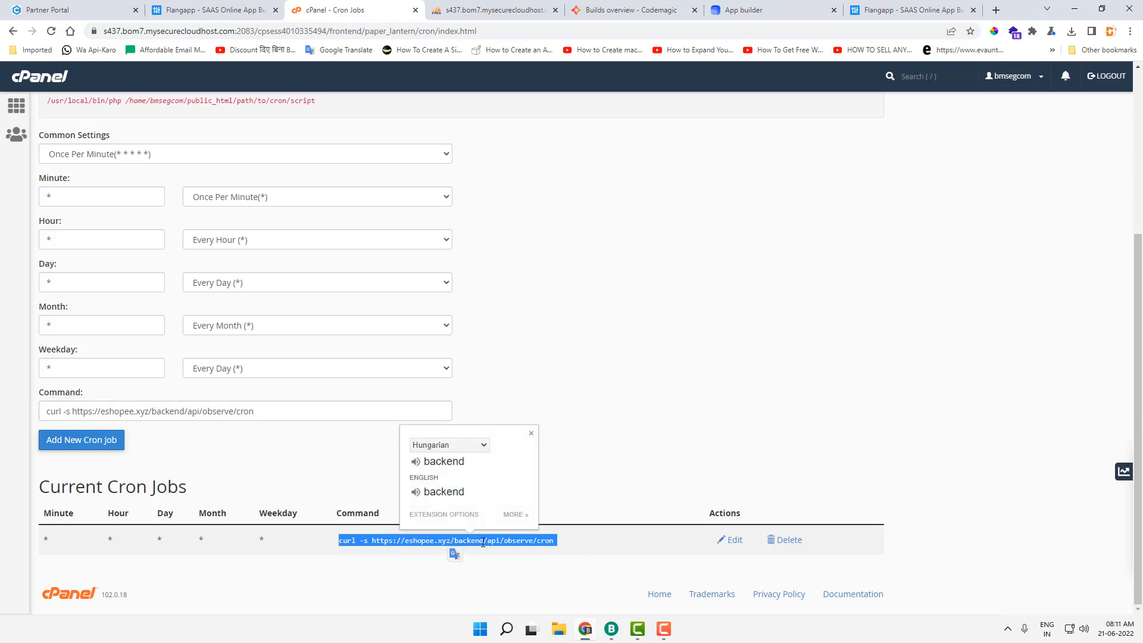
left_click(684, 426)
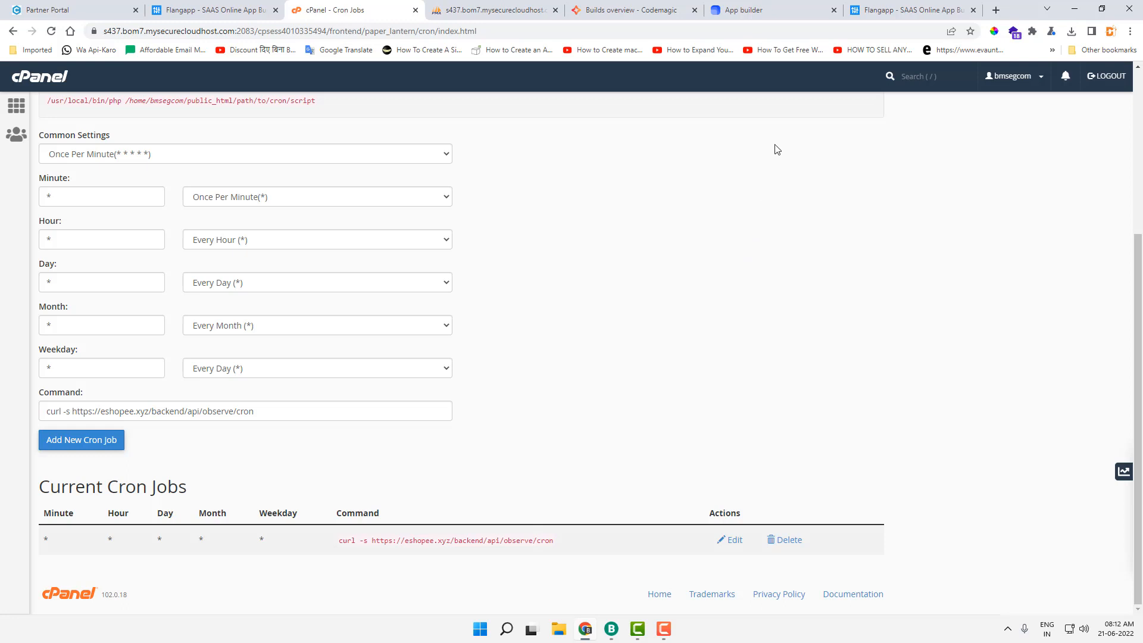
left_click(776, 6)
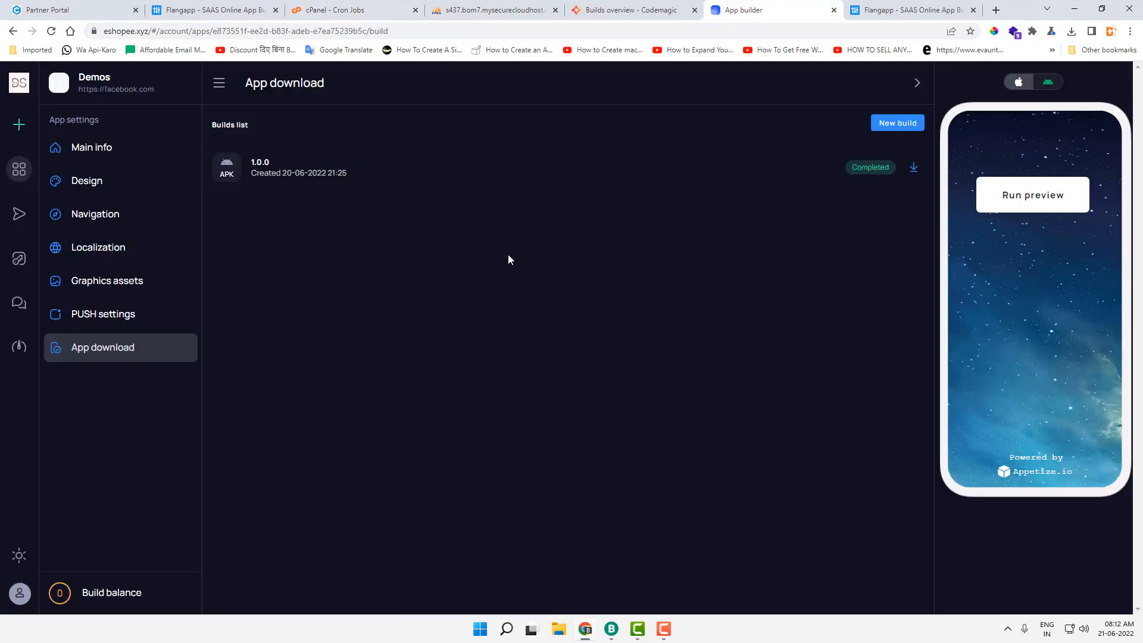
Step: Reload, find no signing key in the new build setup, and go to Key manager > Android keys
key("F5")
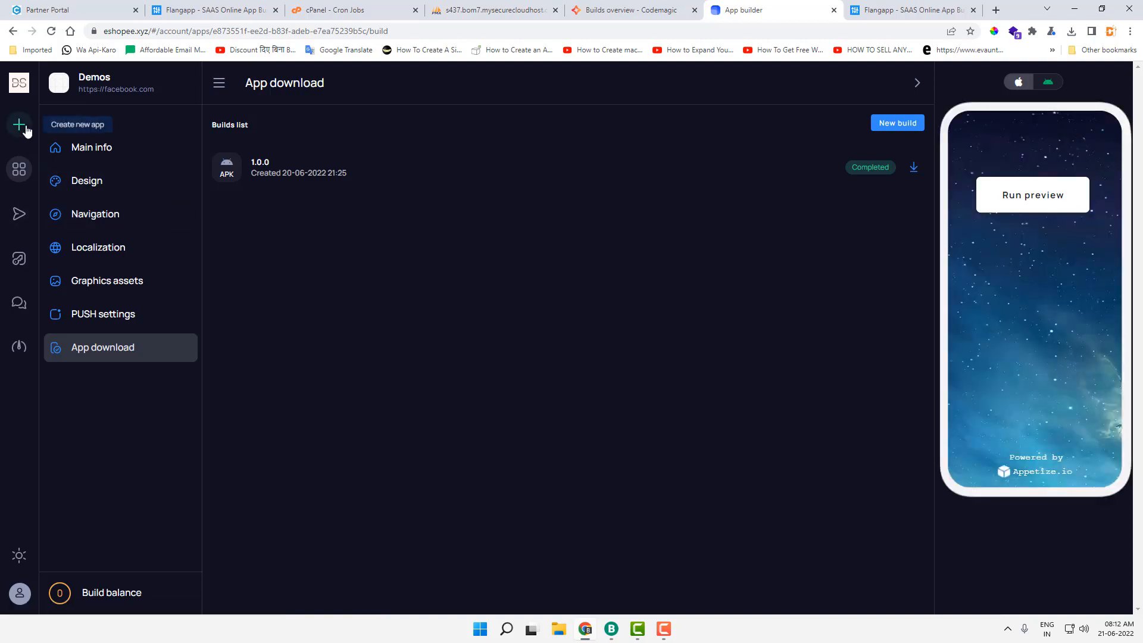
left_click(20, 125)
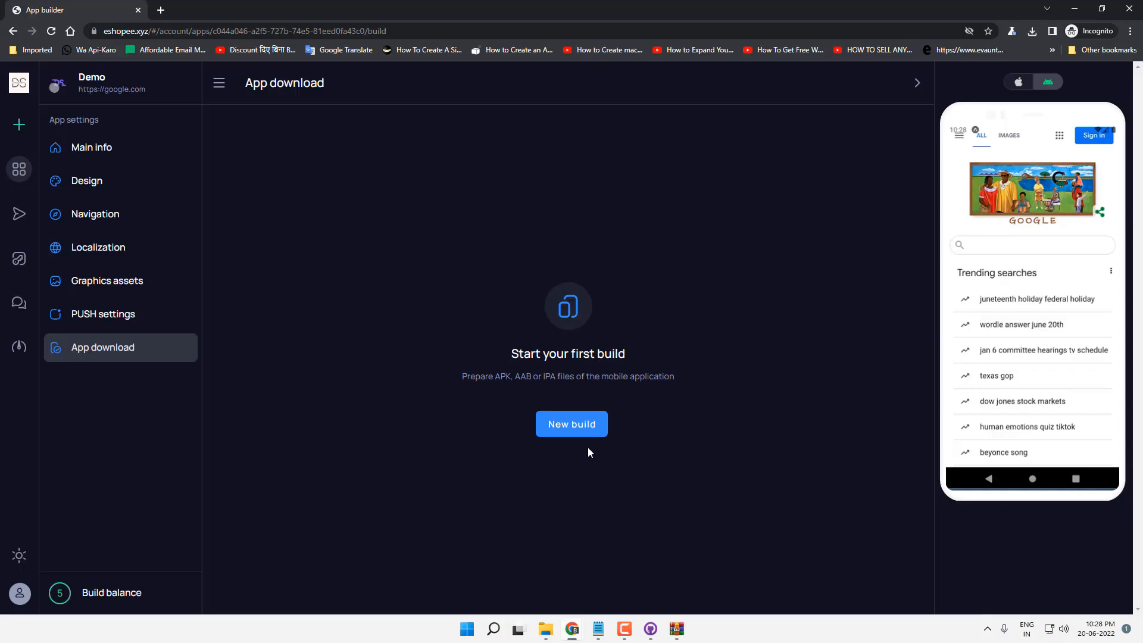
left_click(575, 429)
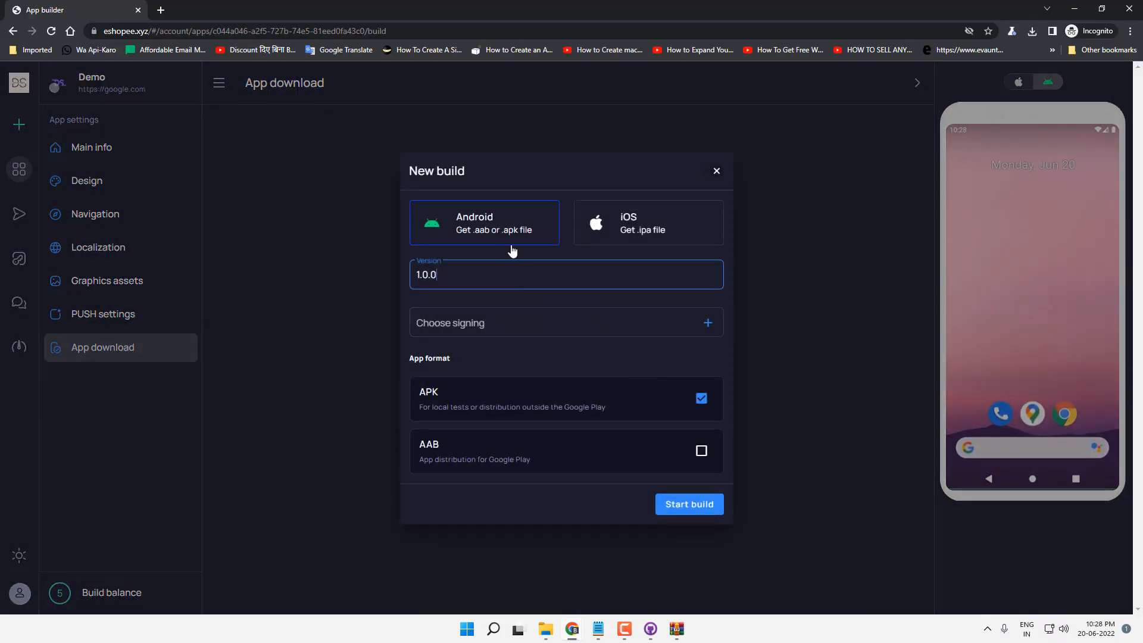
left_click(535, 325)
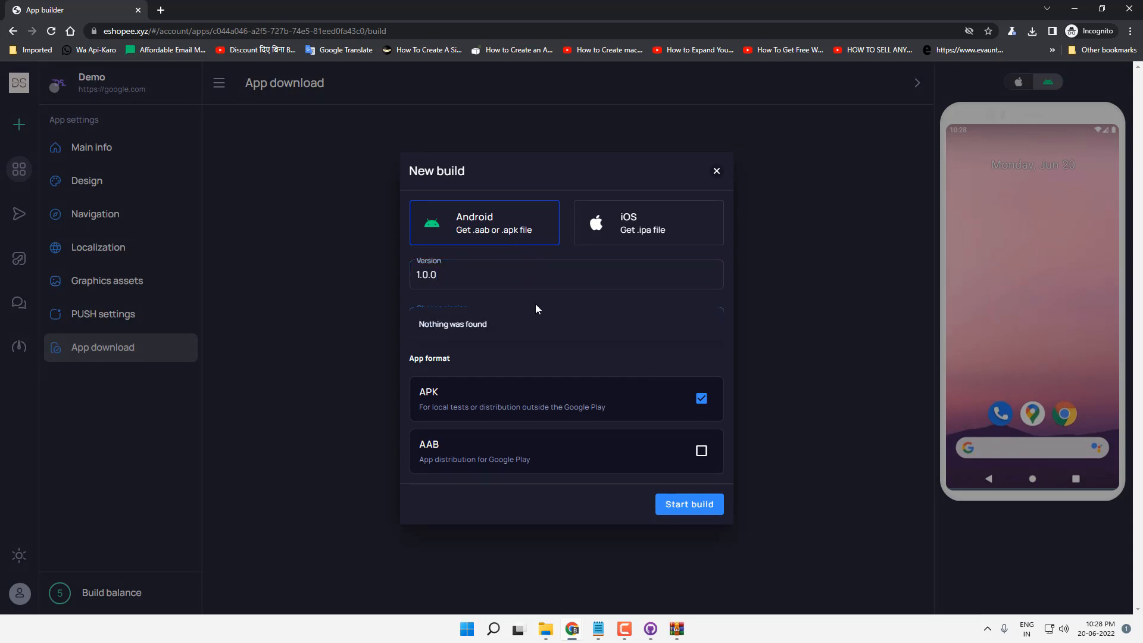
left_click(539, 295)
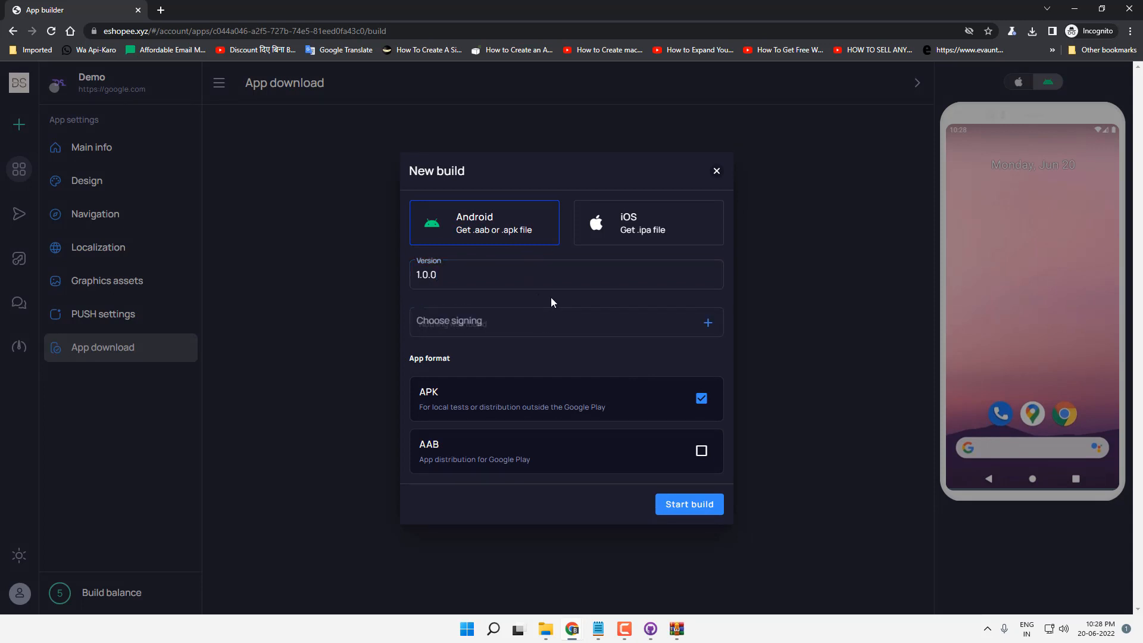
left_click(707, 324)
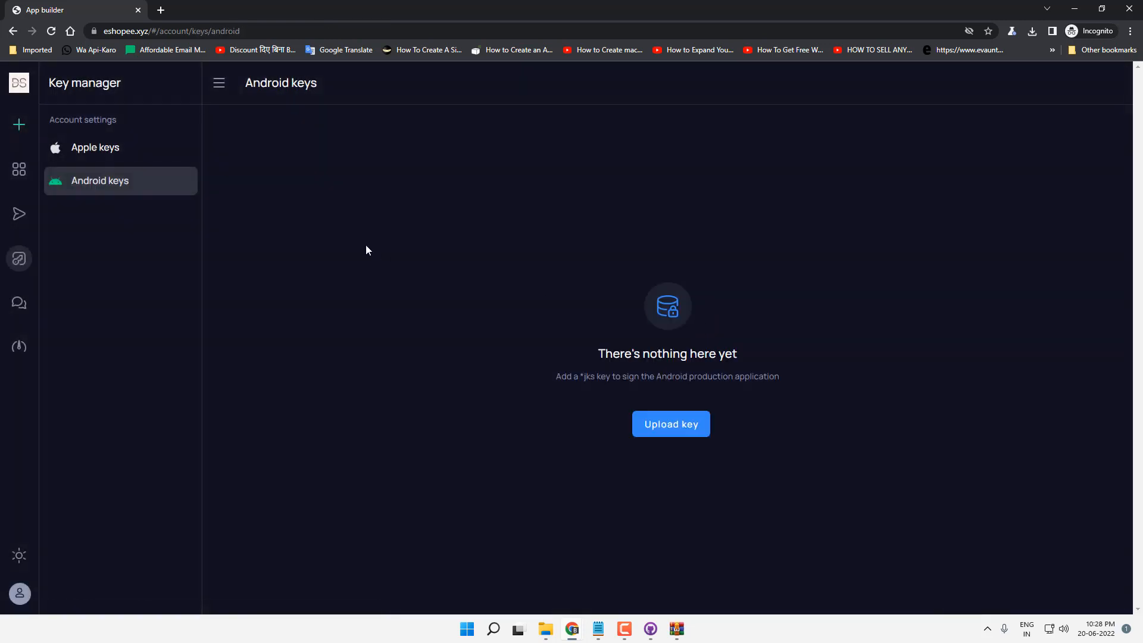
Step: Open the New key form, then bring the Notepad install notes forward
left_click(654, 426)
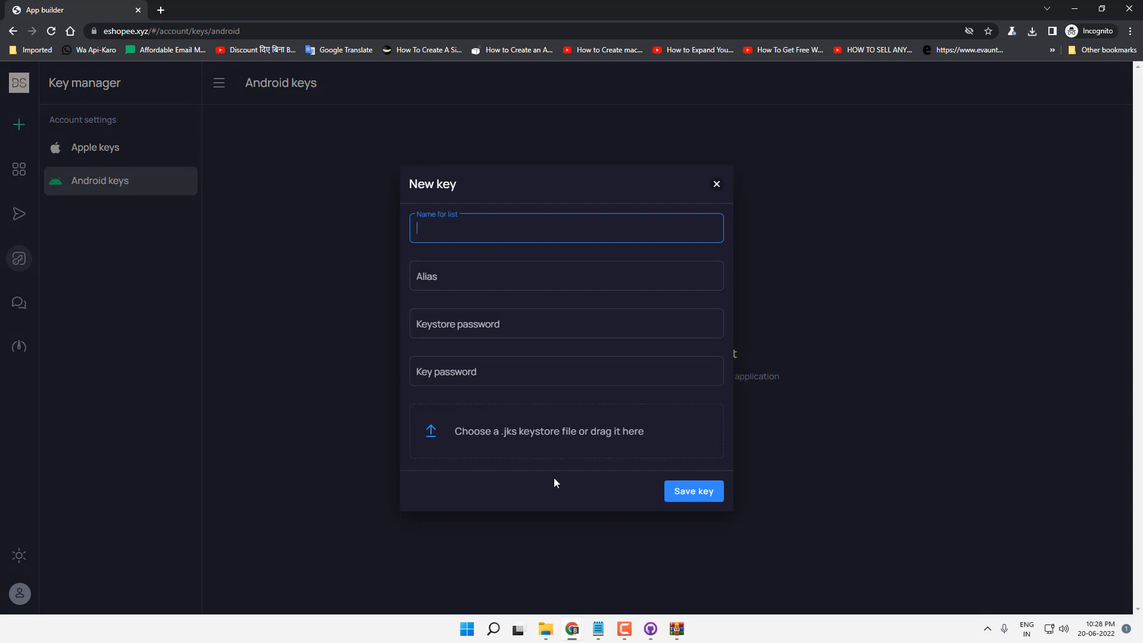
left_click(598, 629)
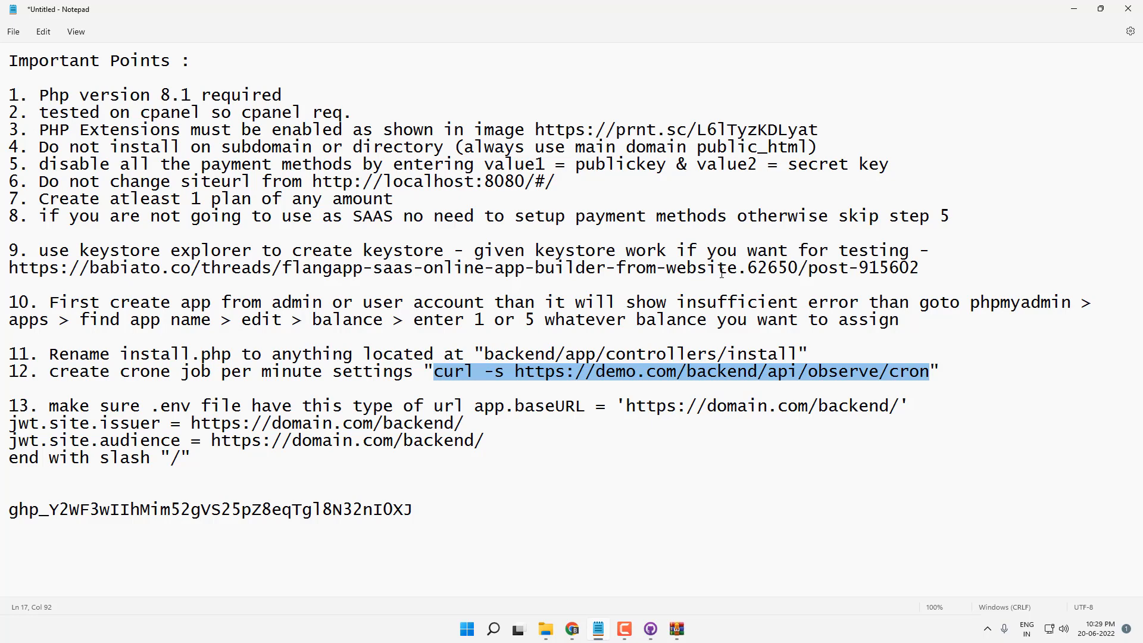
Step: Copy the keystore folder's path in File Explorer and return to the New key form
key("alt+Tab")
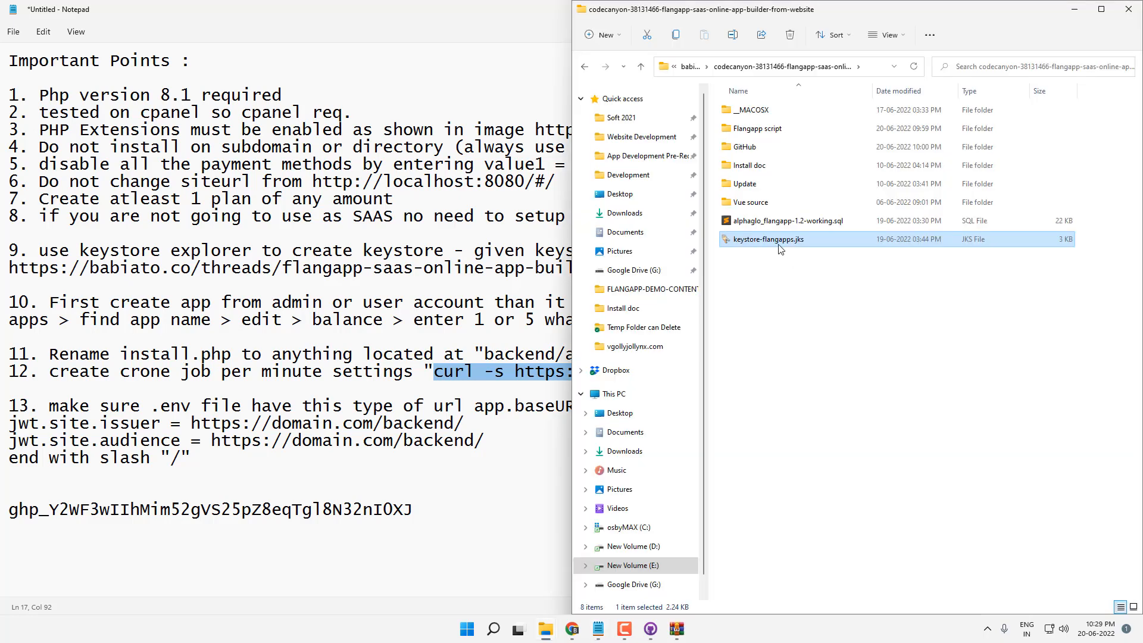
right_click(778, 245)
left_click(737, 315)
left_click(875, 68)
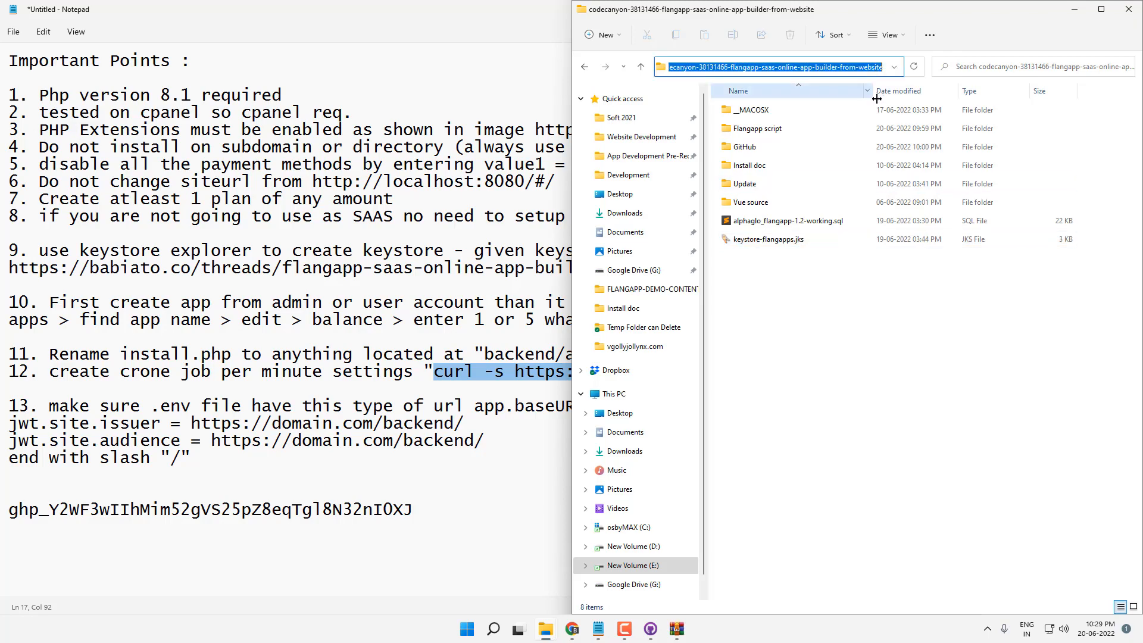
key("alt+Tab")
left_click(573, 629)
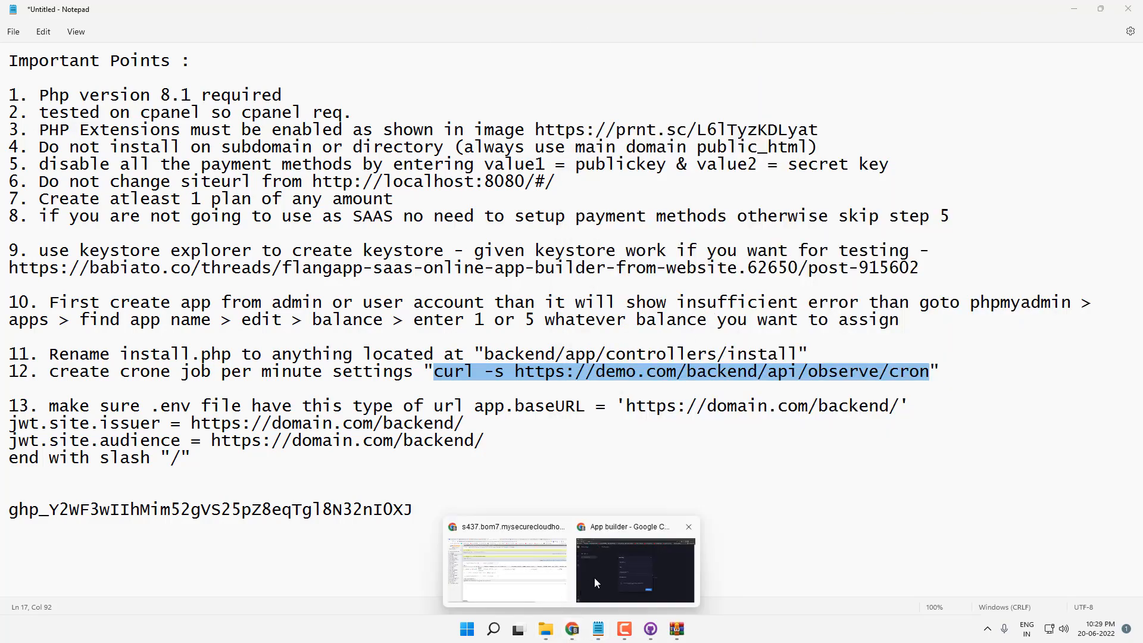
left_click(595, 582)
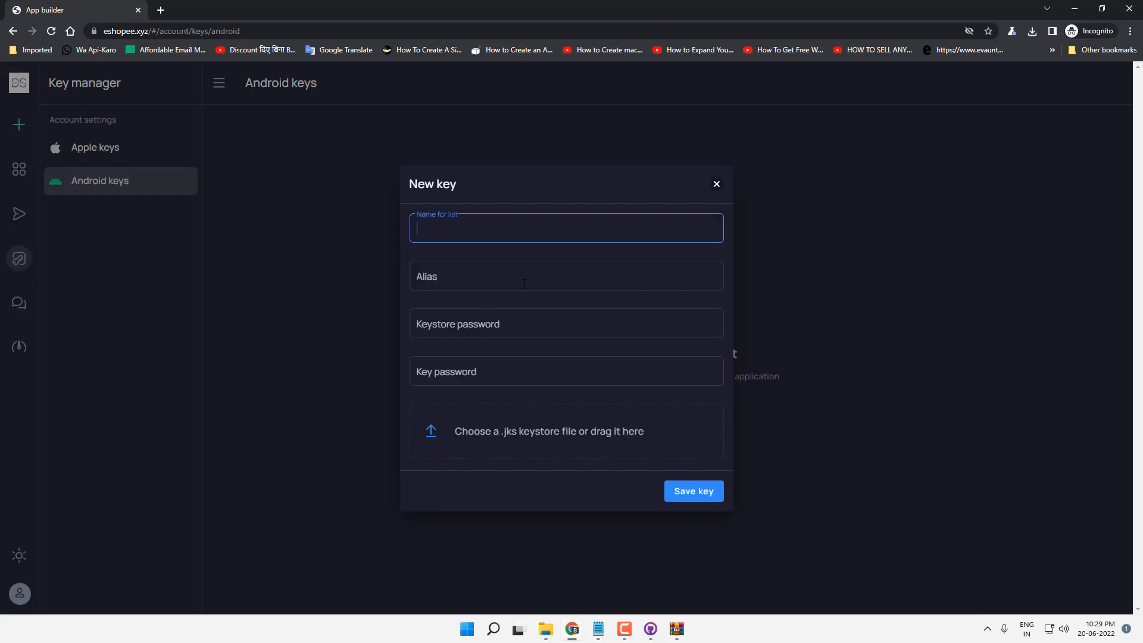
Step: Attach keystore-flangapps.jks, then arrange the maxpayneinfos and Flangapp download folder windows
left_click(506, 433)
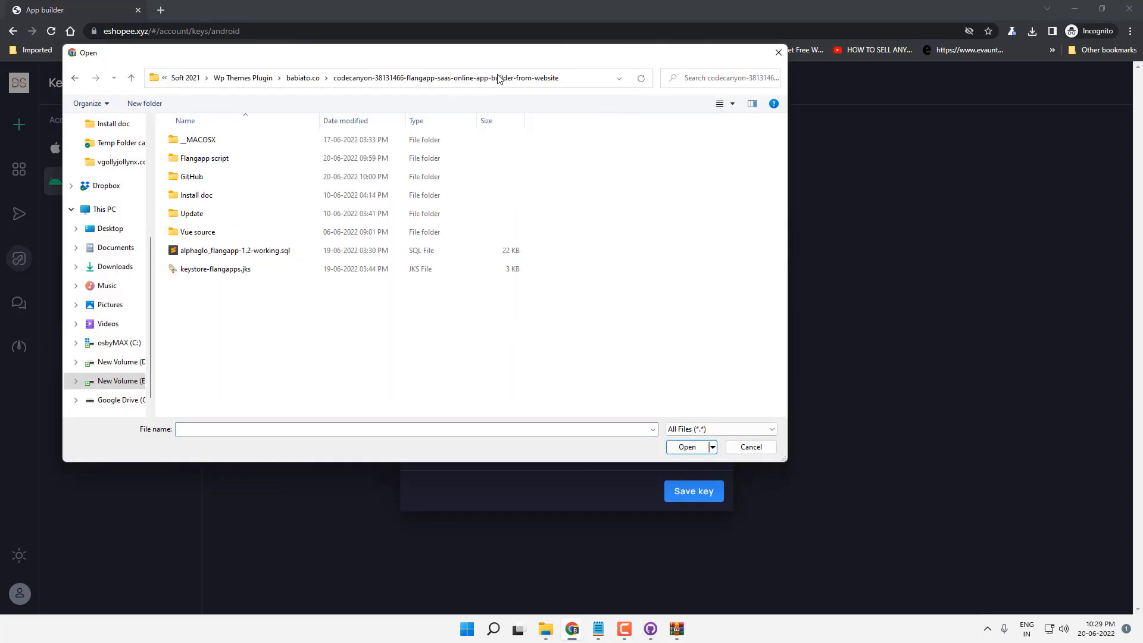
double_click(216, 271)
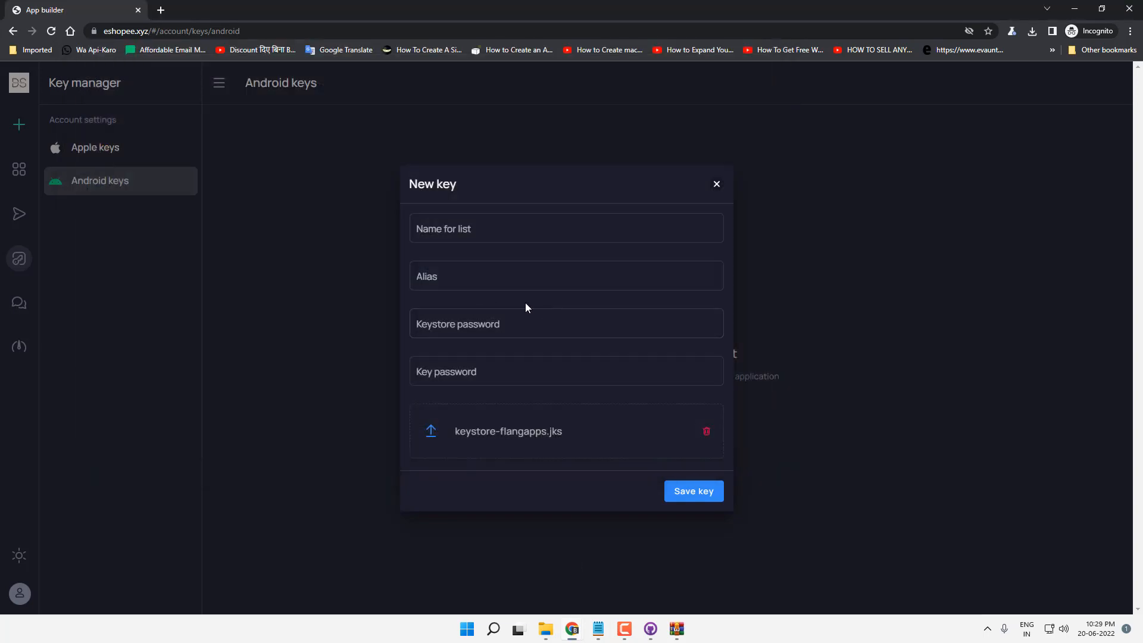
mouse_move(546, 628)
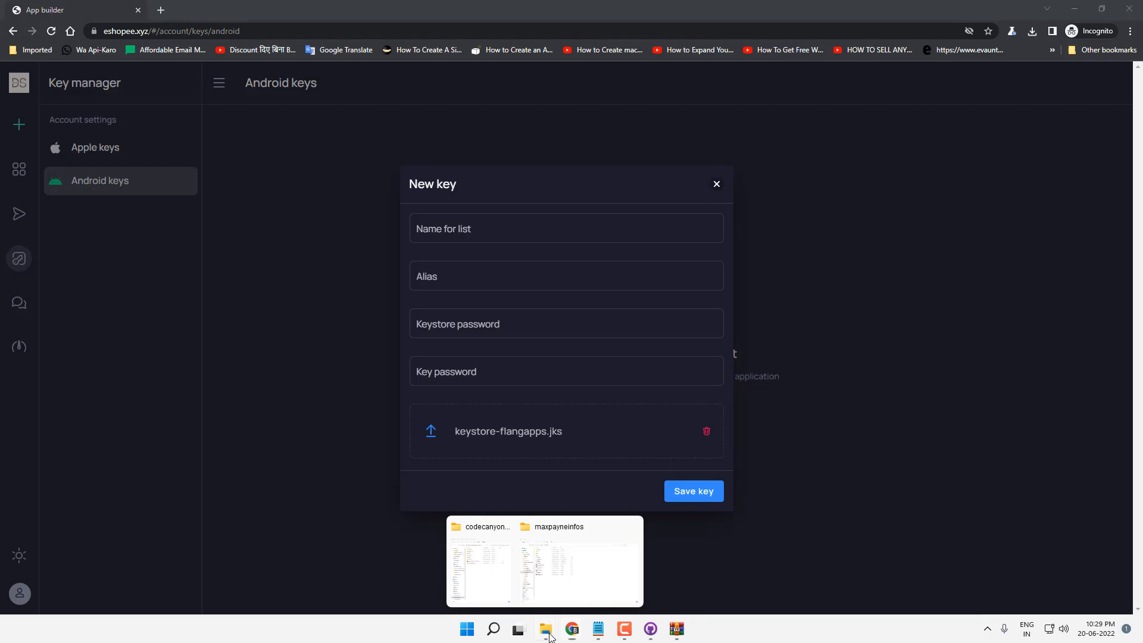
left_click(602, 596)
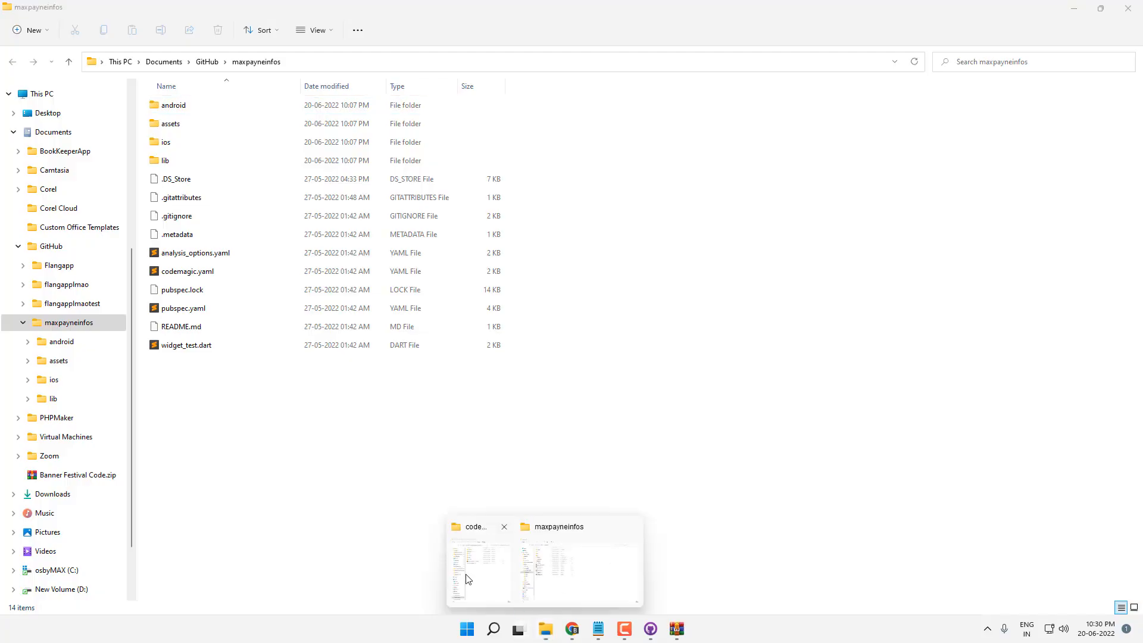
left_click(467, 579)
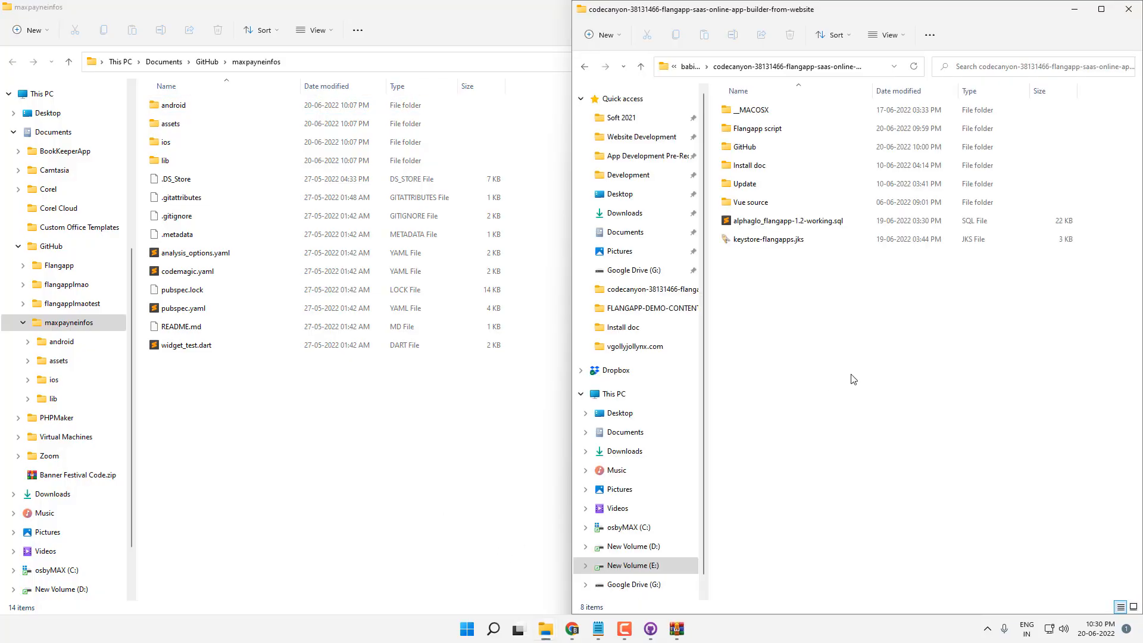
left_click(572, 628)
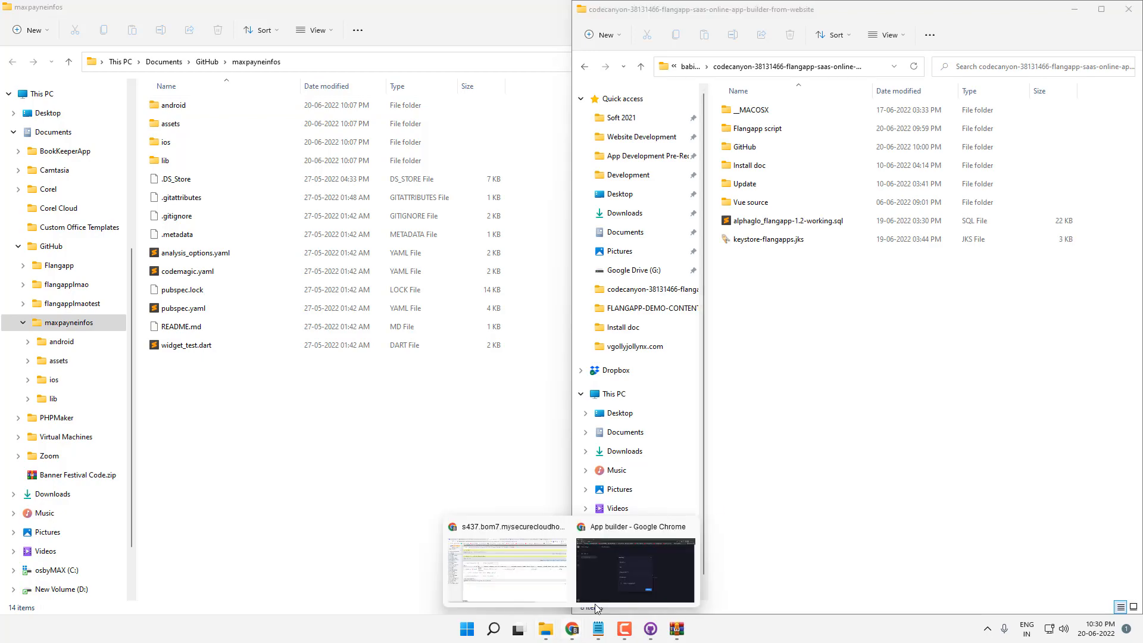
Step: Save Android key 'flangapps' with alias flangapps, entering the keystore and key passwords
left_click(621, 562)
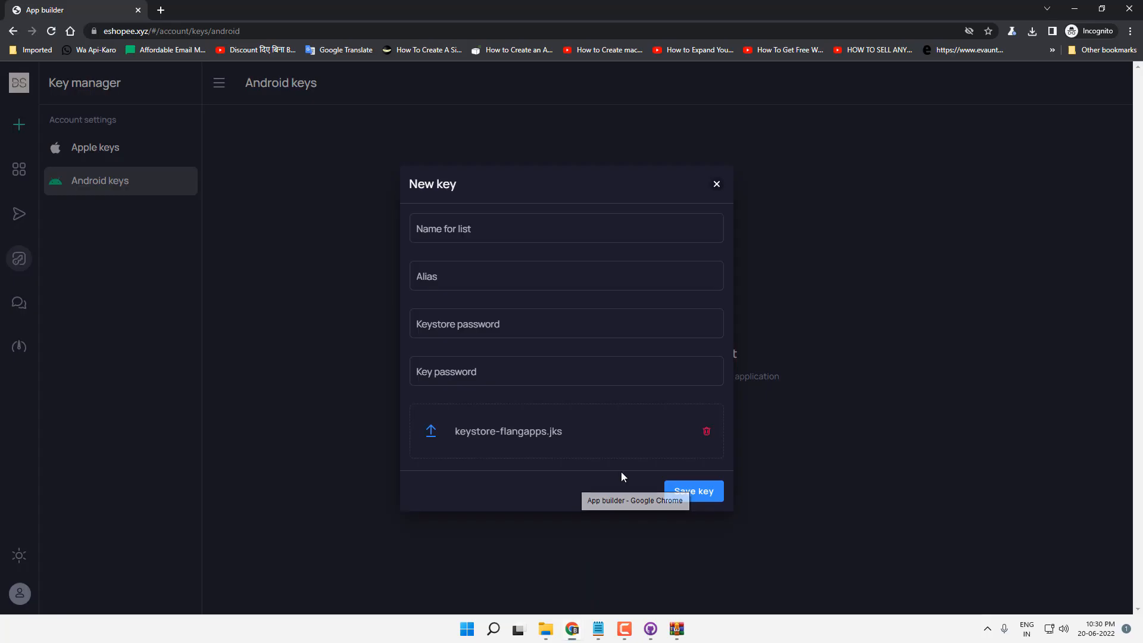
left_click(501, 236)
type("flangapps")
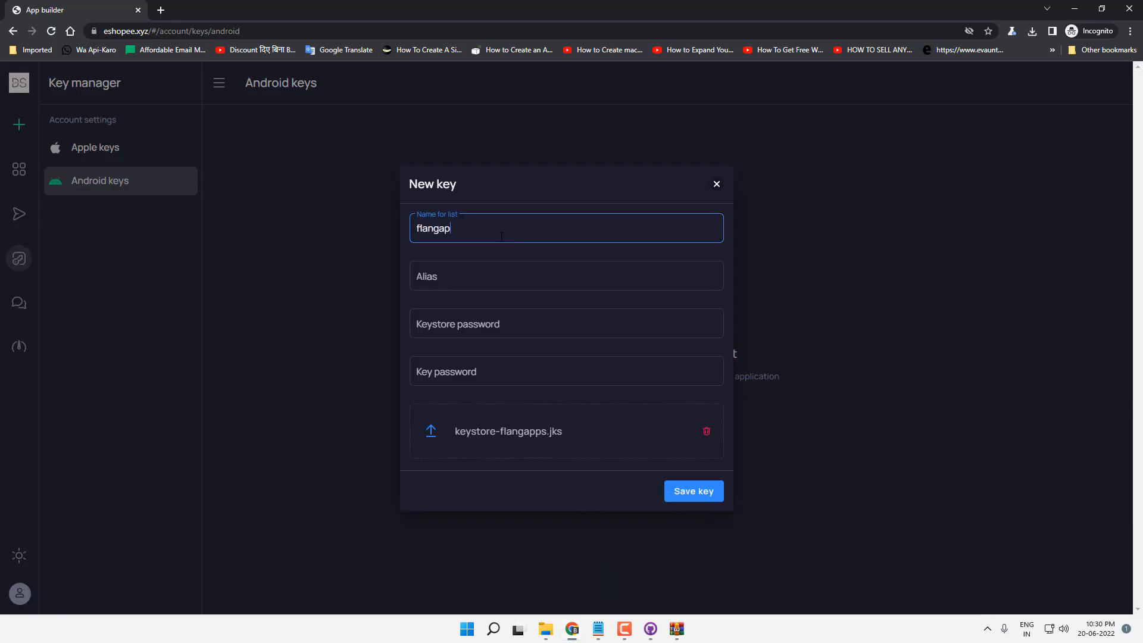
key("Tab")
type("flangap")
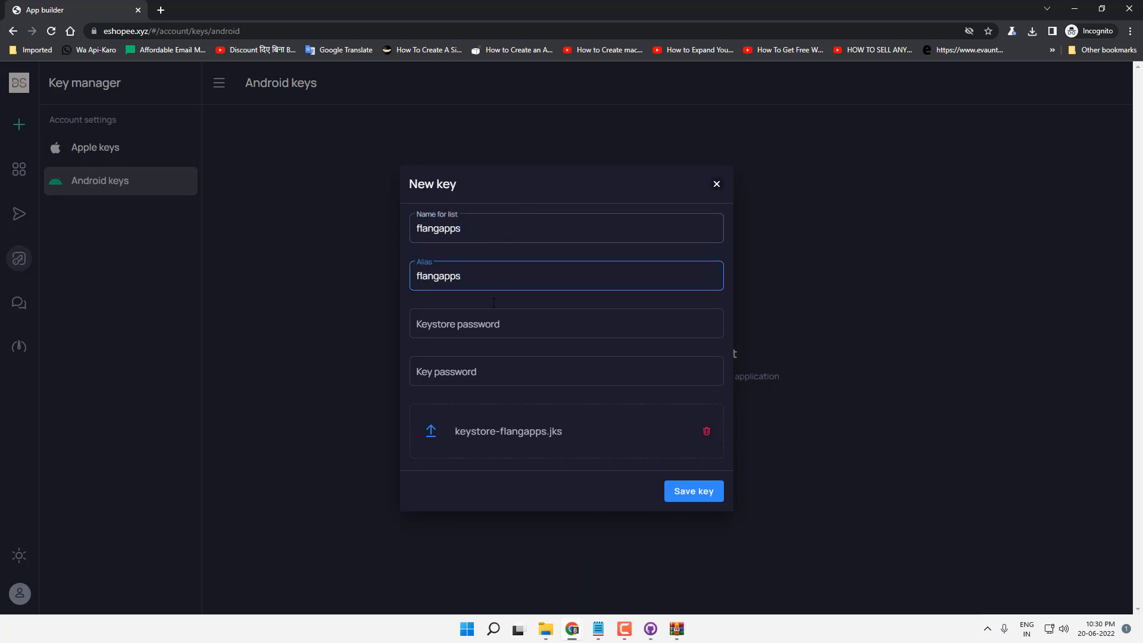
left_click(479, 324)
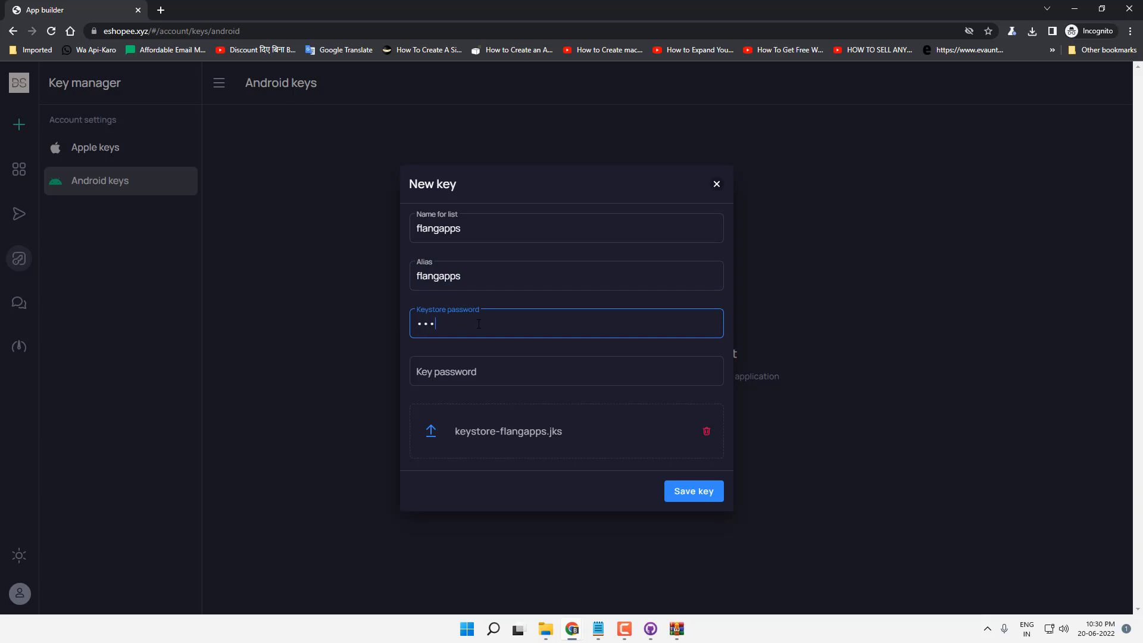
key("Tab")
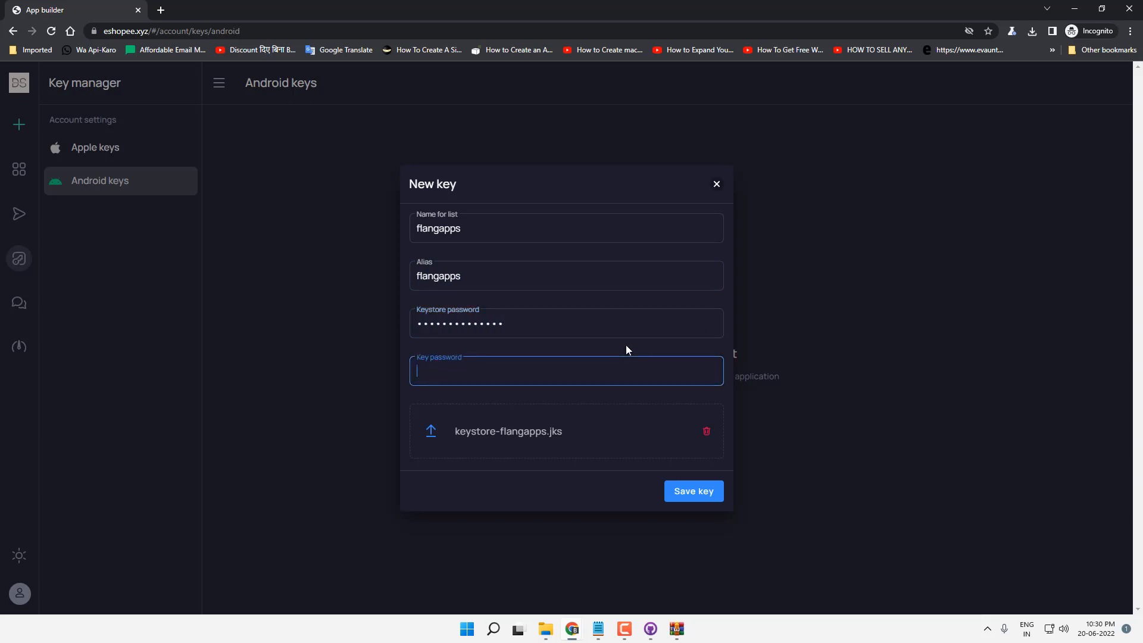
key("ctrl+v")
left_click(678, 491)
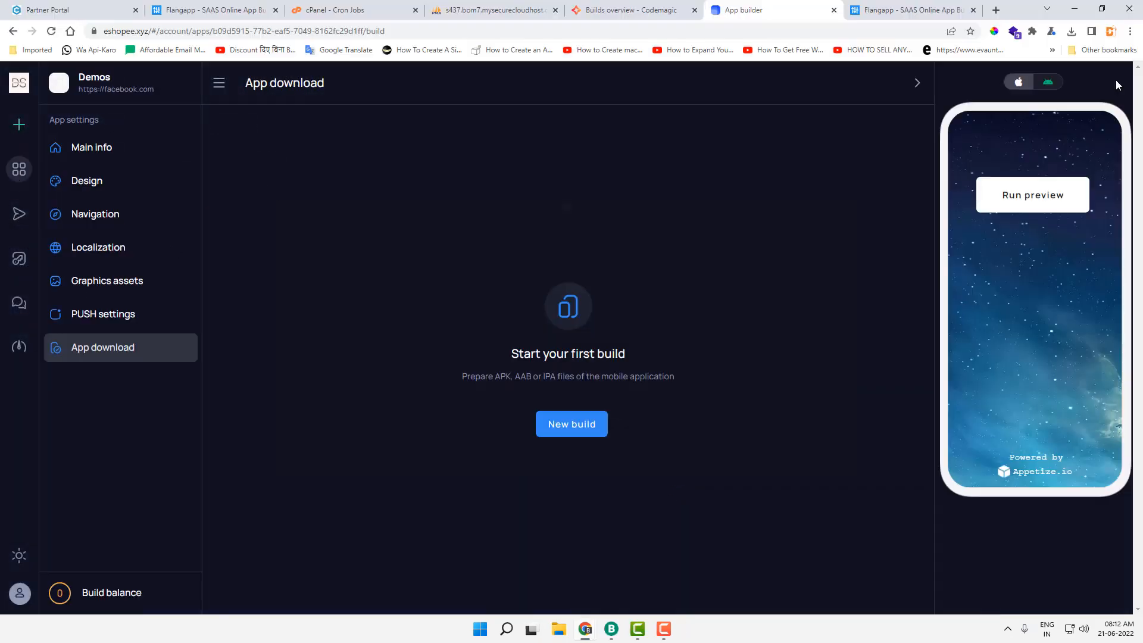
Step: Browse the apps table in the bmsegcom_maxpayne database and locate the Instagram row
left_click(512, 10)
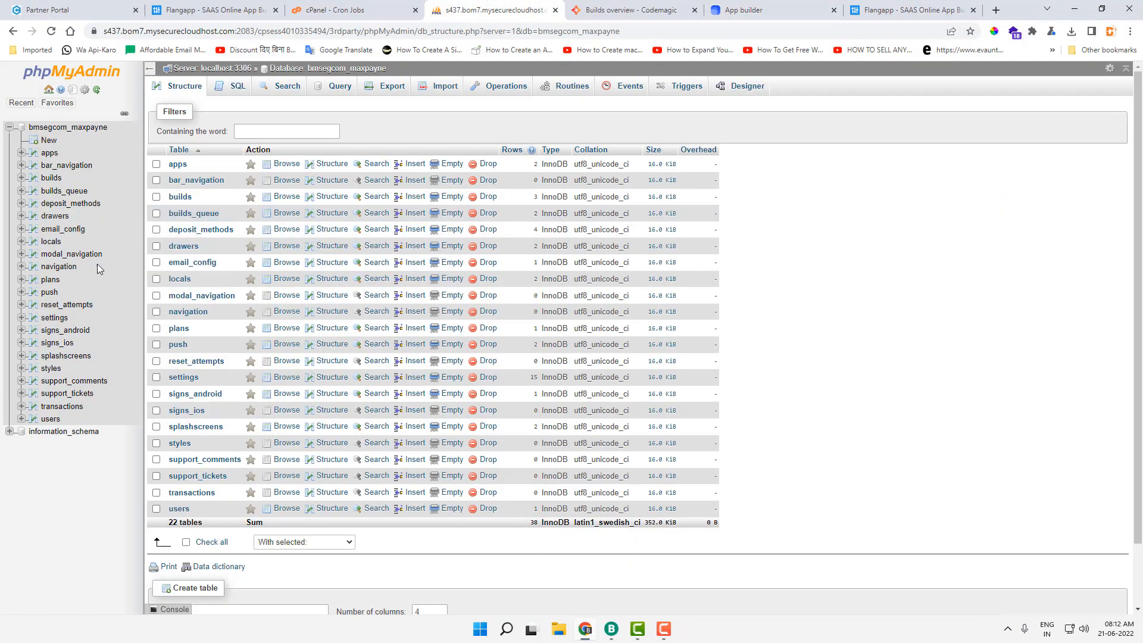
left_click(75, 128)
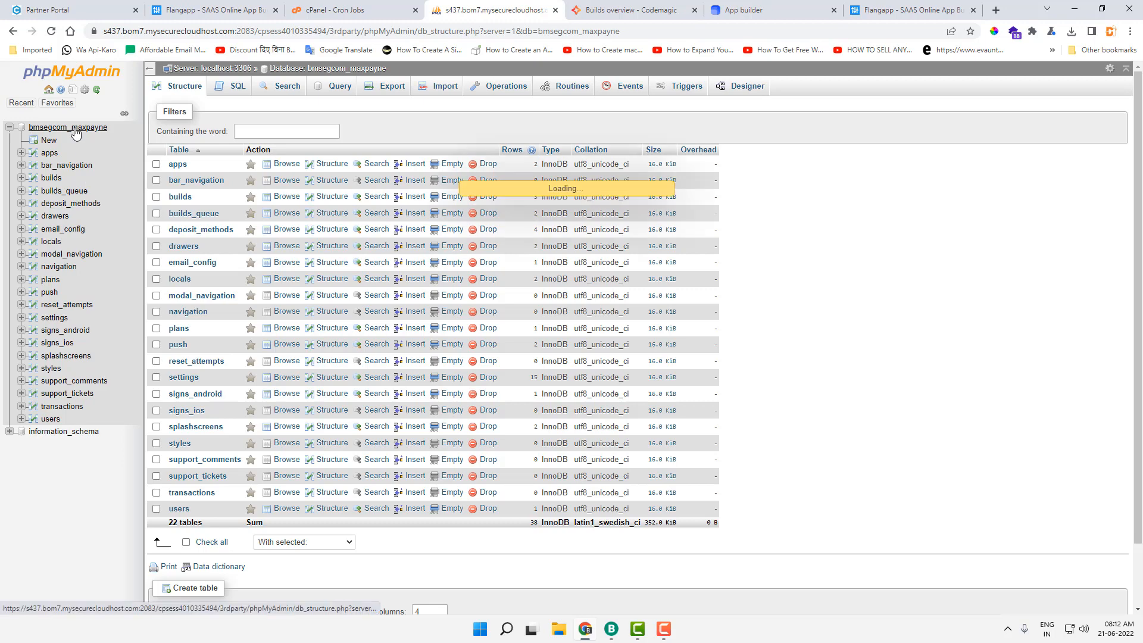
left_click(50, 156)
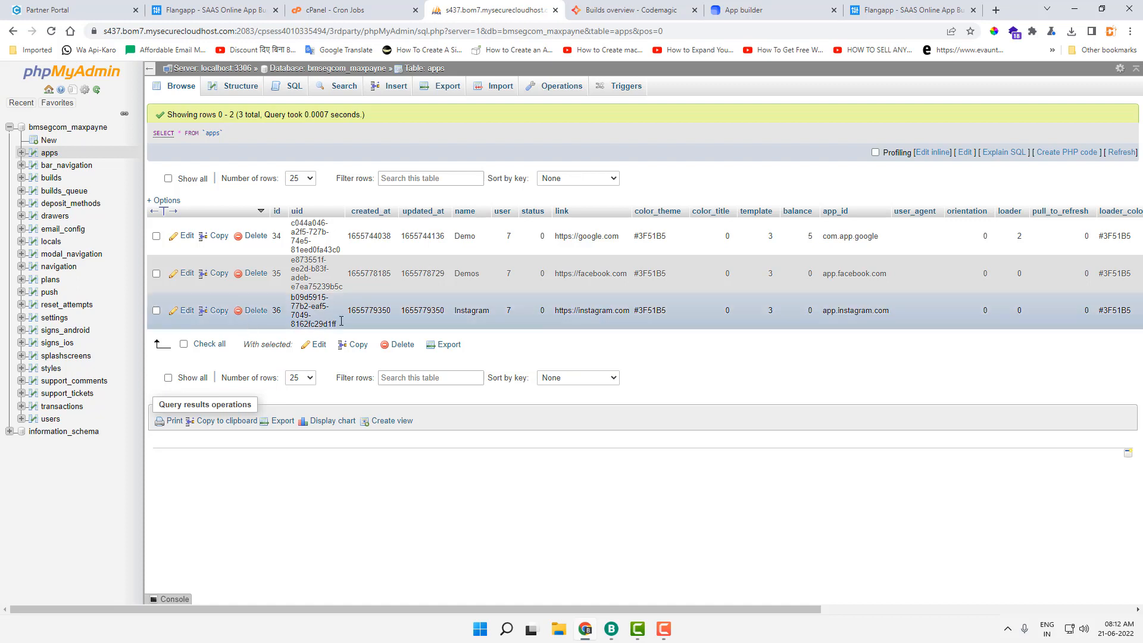
double_click(478, 312)
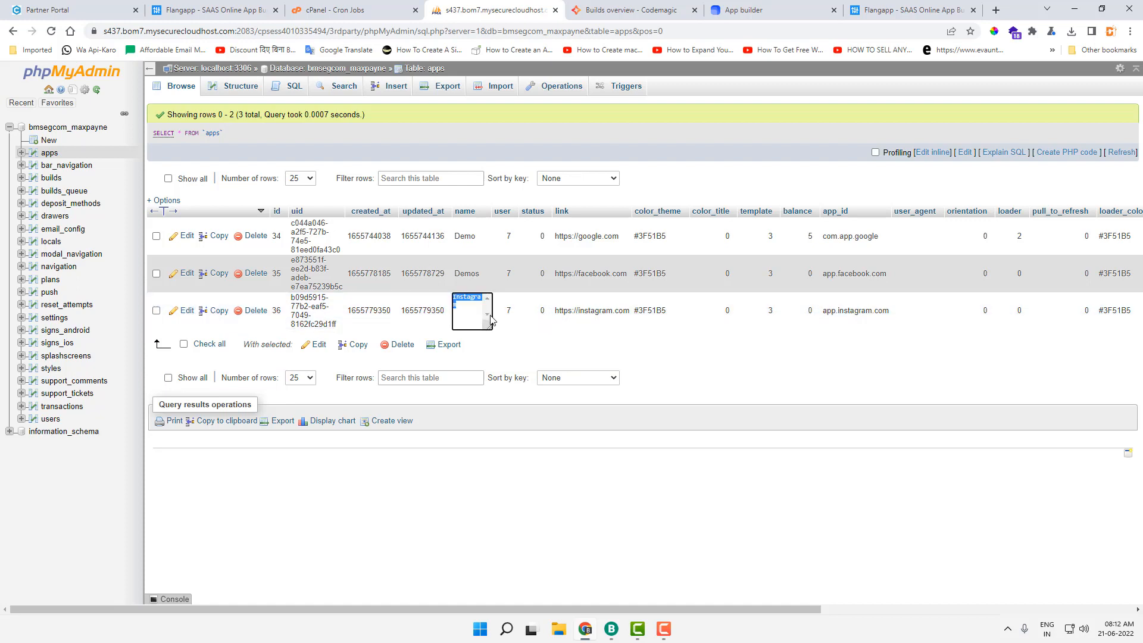
double_click(592, 310)
left_click(723, 372)
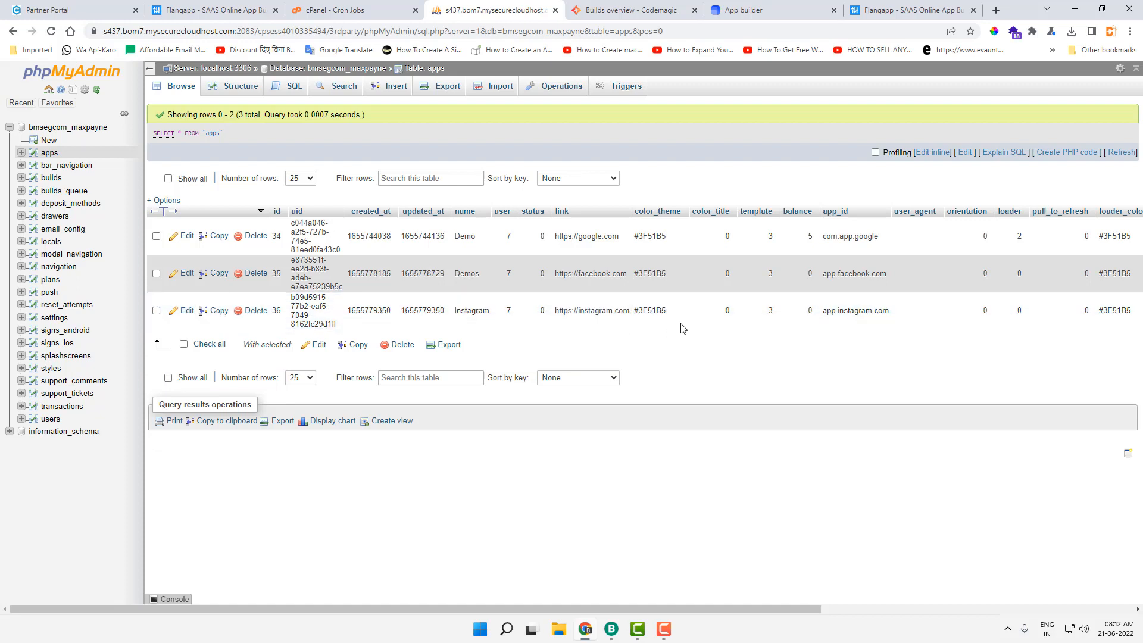
Step: Change the Instagram app's balance from 0 to 5 in its edit form and save
left_click(186, 311)
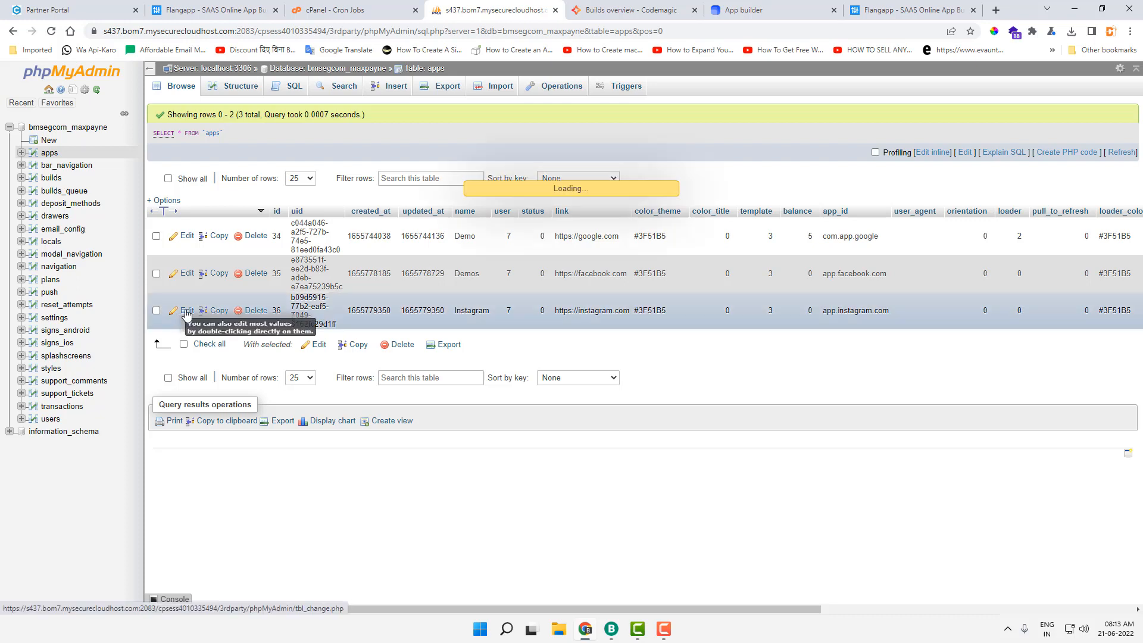
scroll(538, 381, "down", 3)
scroll(536, 385, "down", 1)
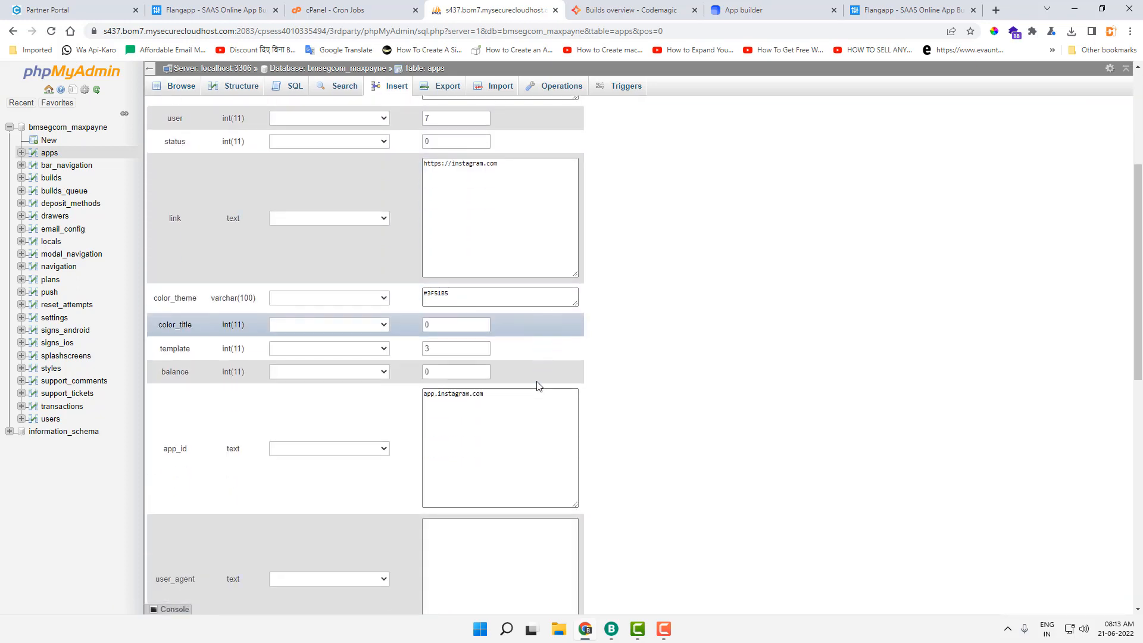
double_click(427, 372)
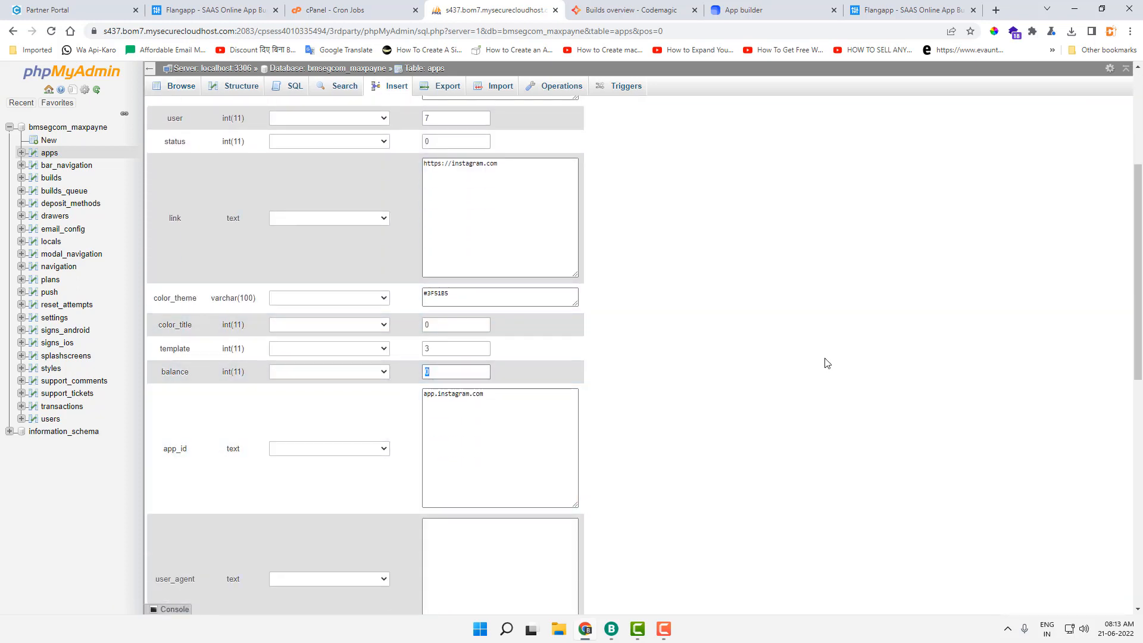
scroll(826, 363, "down", 10)
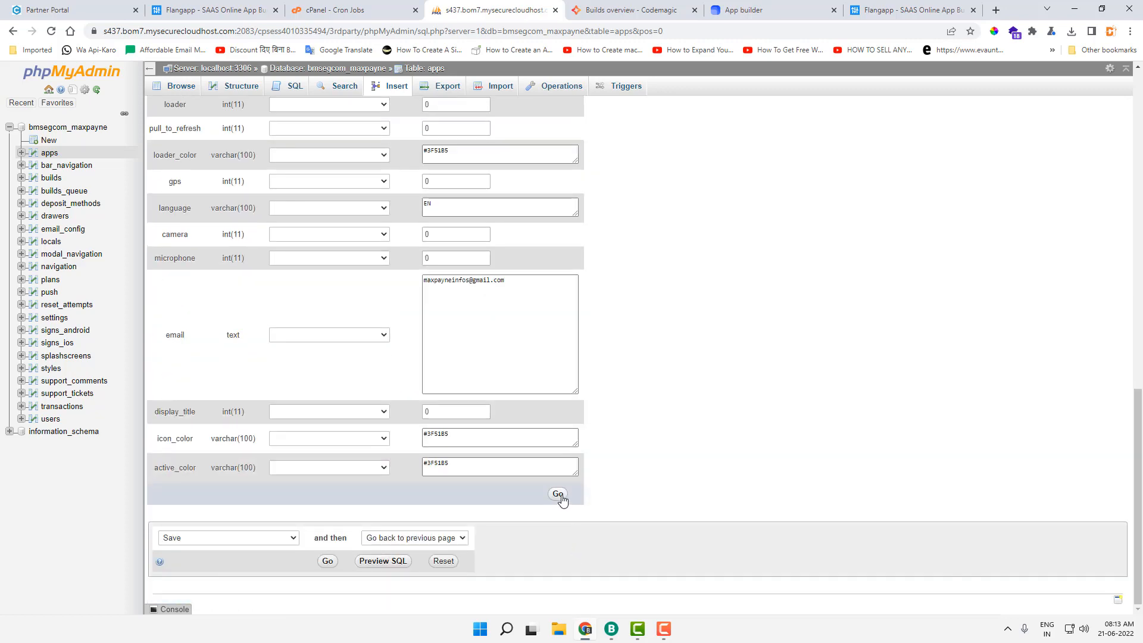
left_click(560, 495)
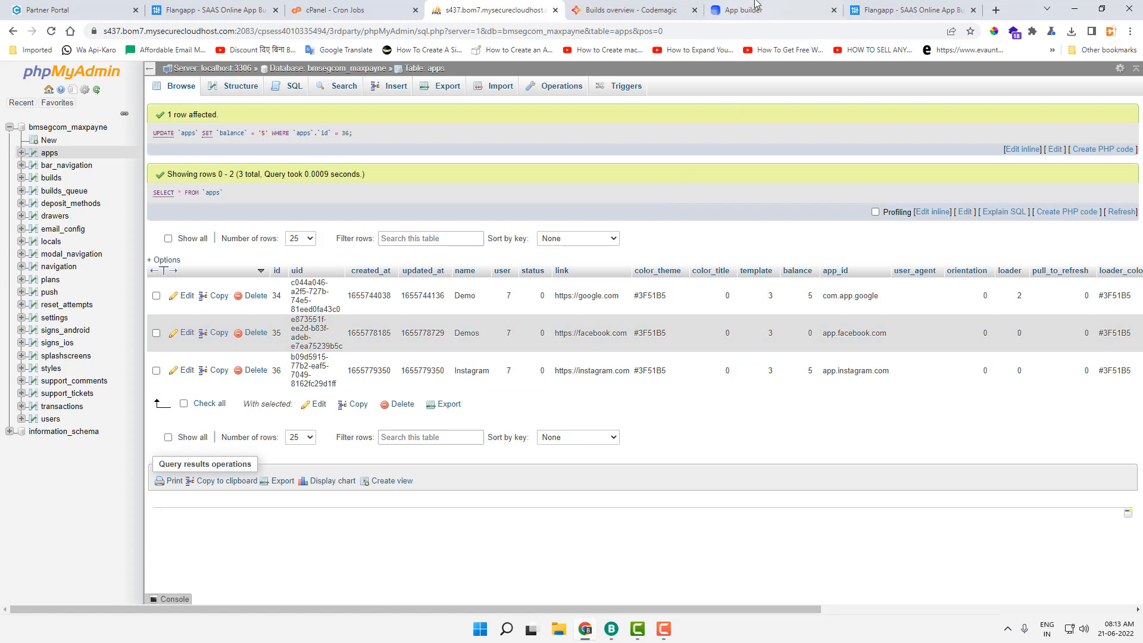
left_click(756, 8)
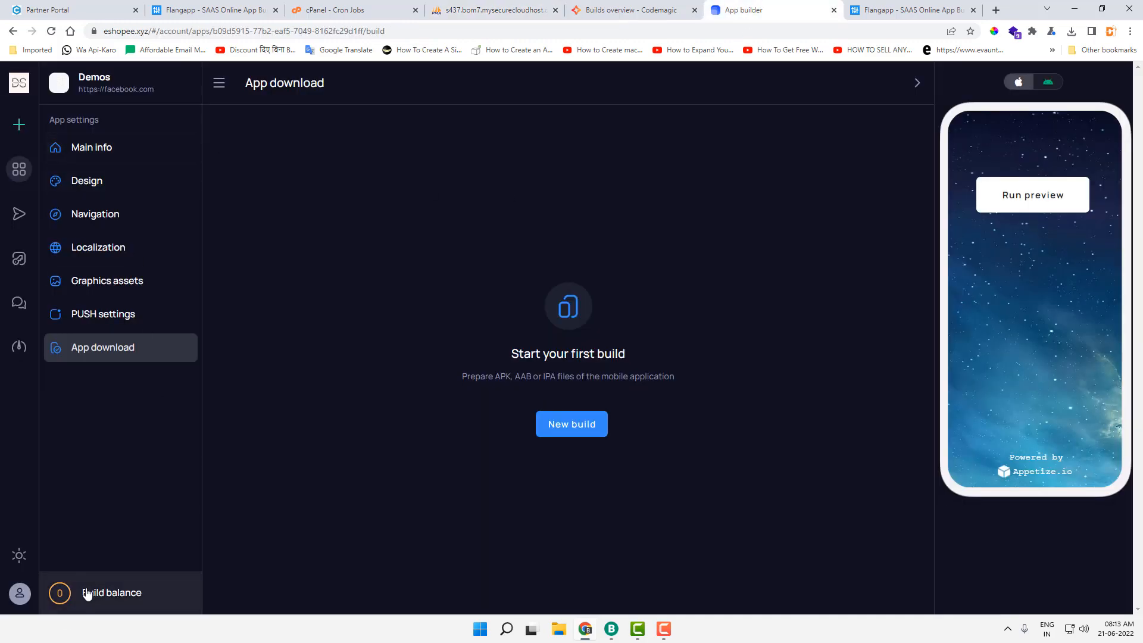
Step: Reload, then start an APK build of the Instagram app signed with the flangapps key
left_click(52, 31)
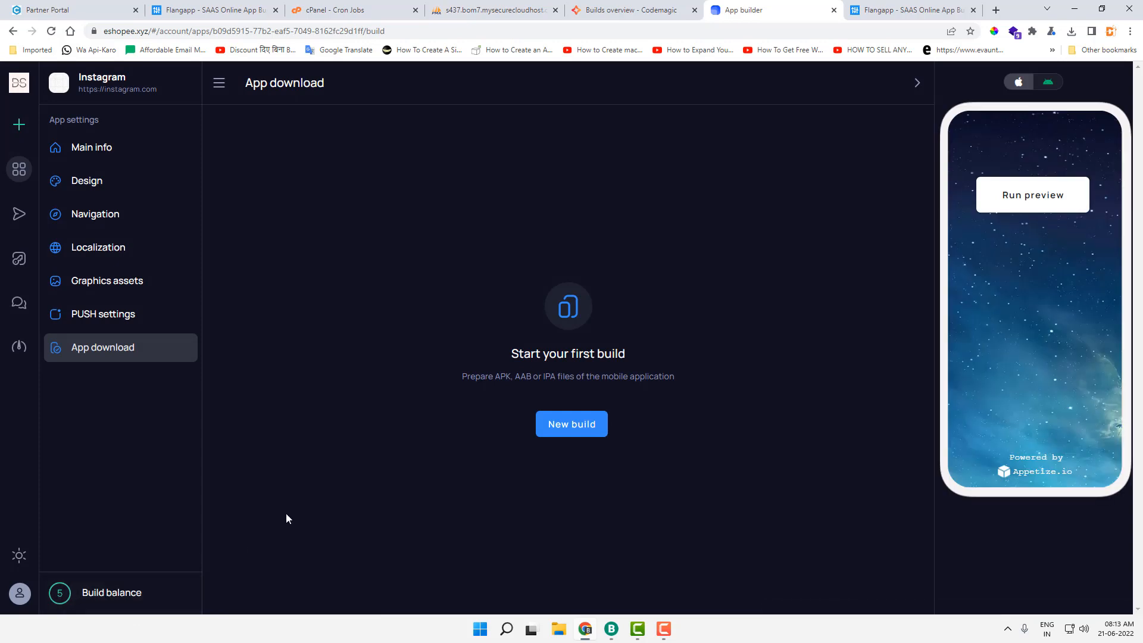
left_click(573, 437)
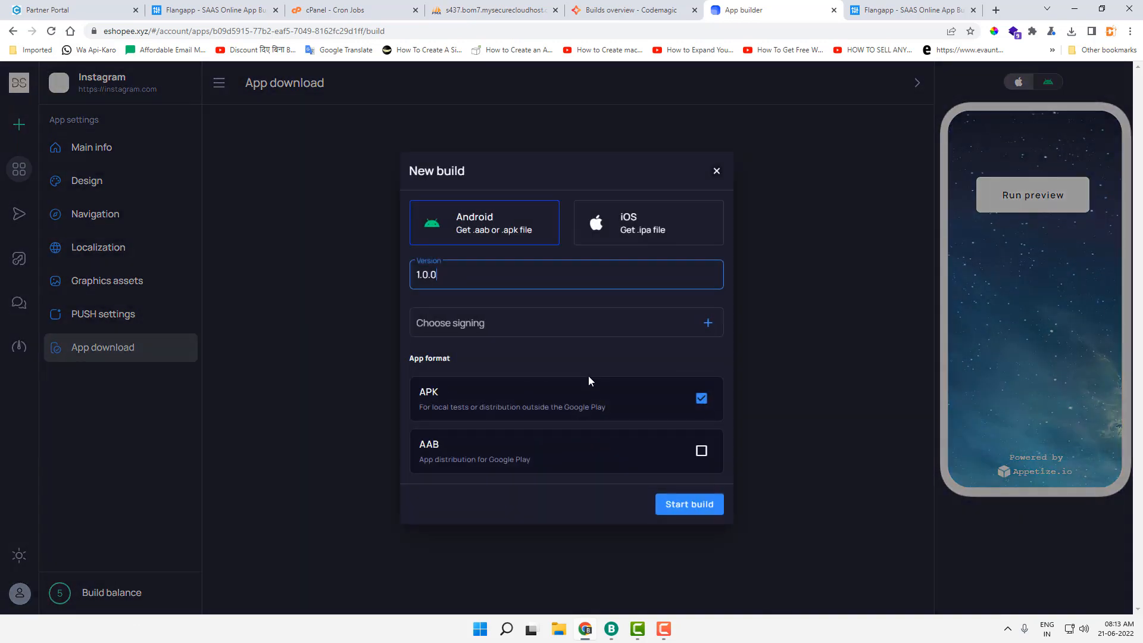
left_click(469, 333)
left_click(437, 327)
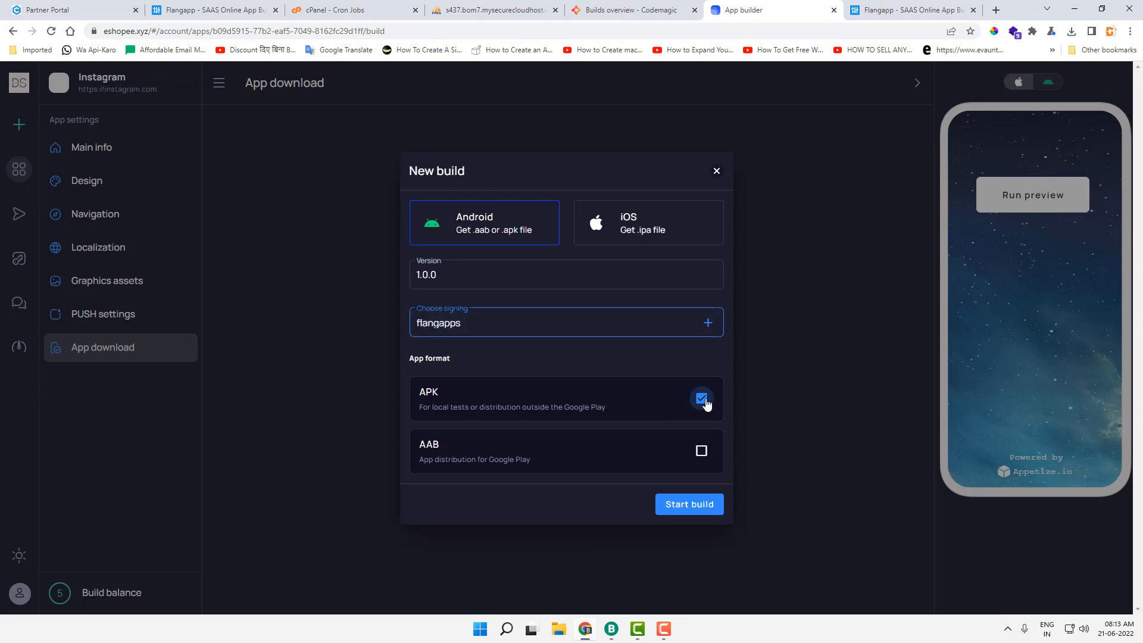
left_click(682, 505)
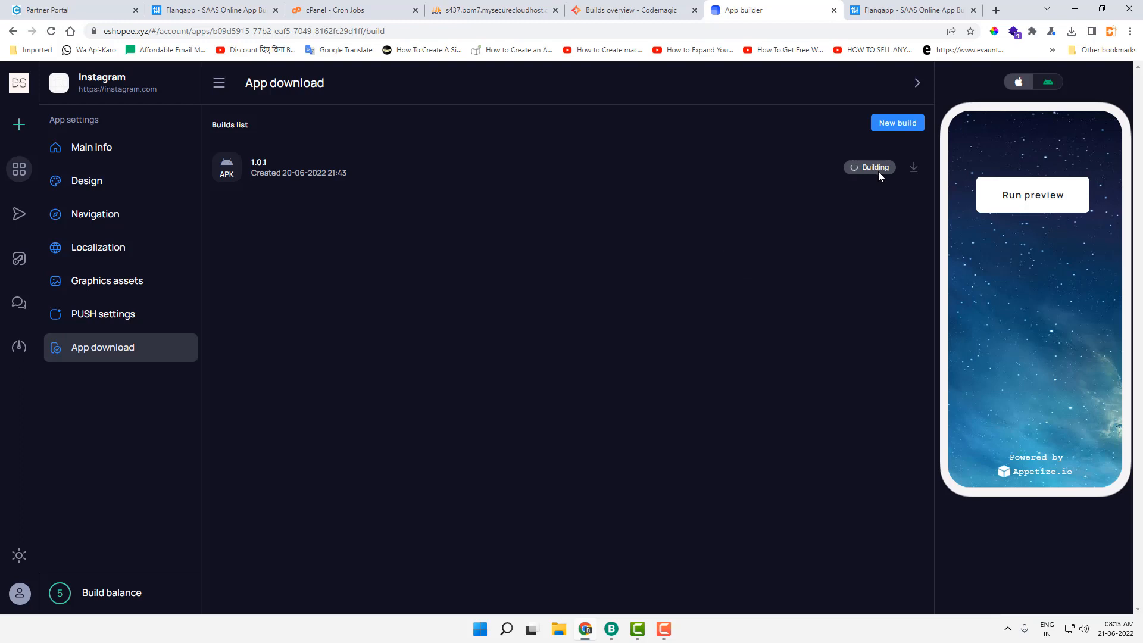
left_click(631, 10)
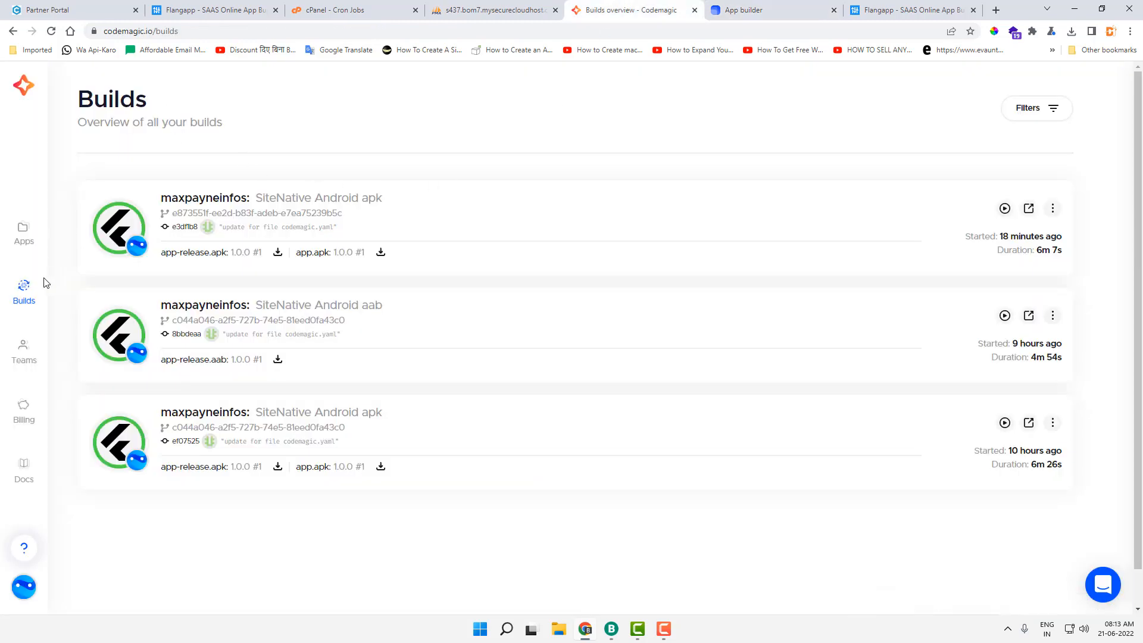
Step: Refresh Codemagic's builds list and open build 4's details via View build
left_click(21, 290)
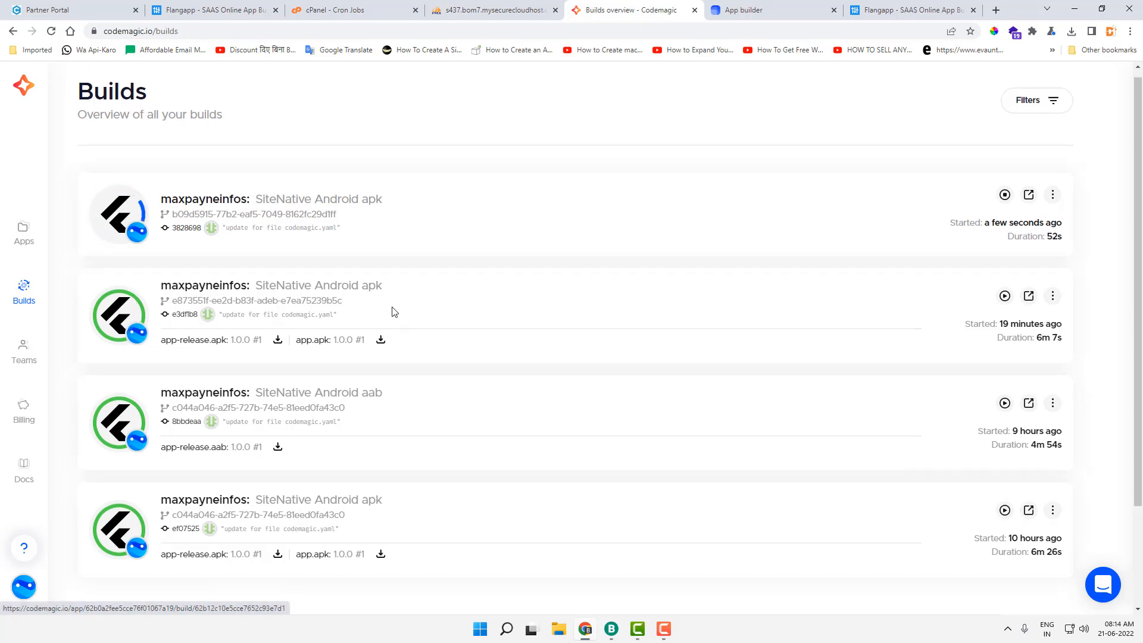
scroll(416, 298, "down", 1)
scroll(440, 285, "up", 1)
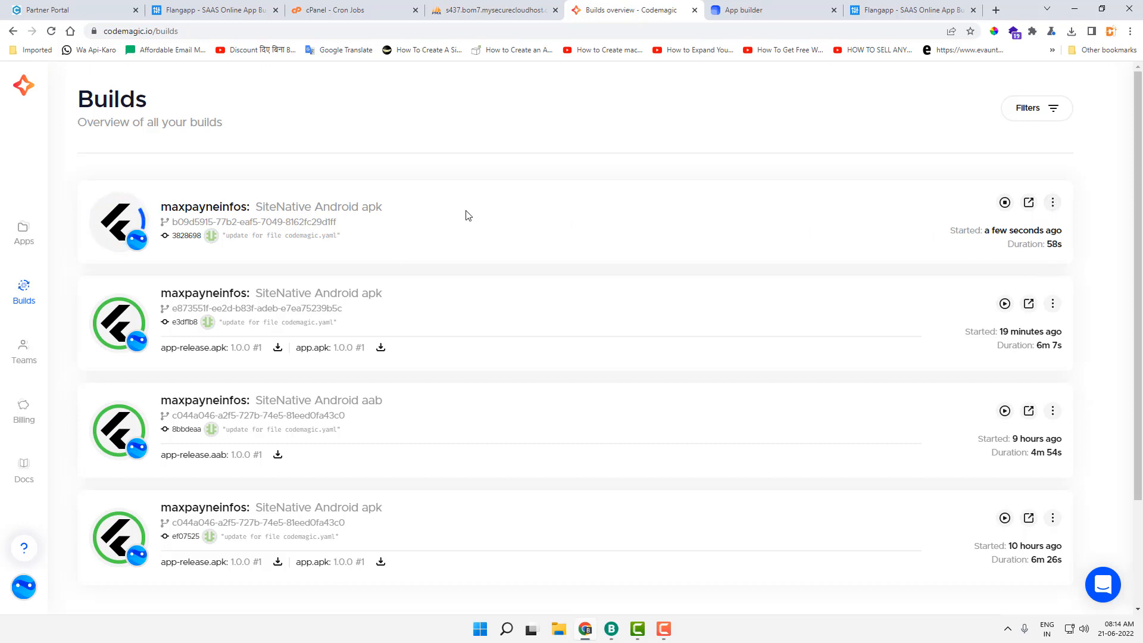
left_click(1052, 204)
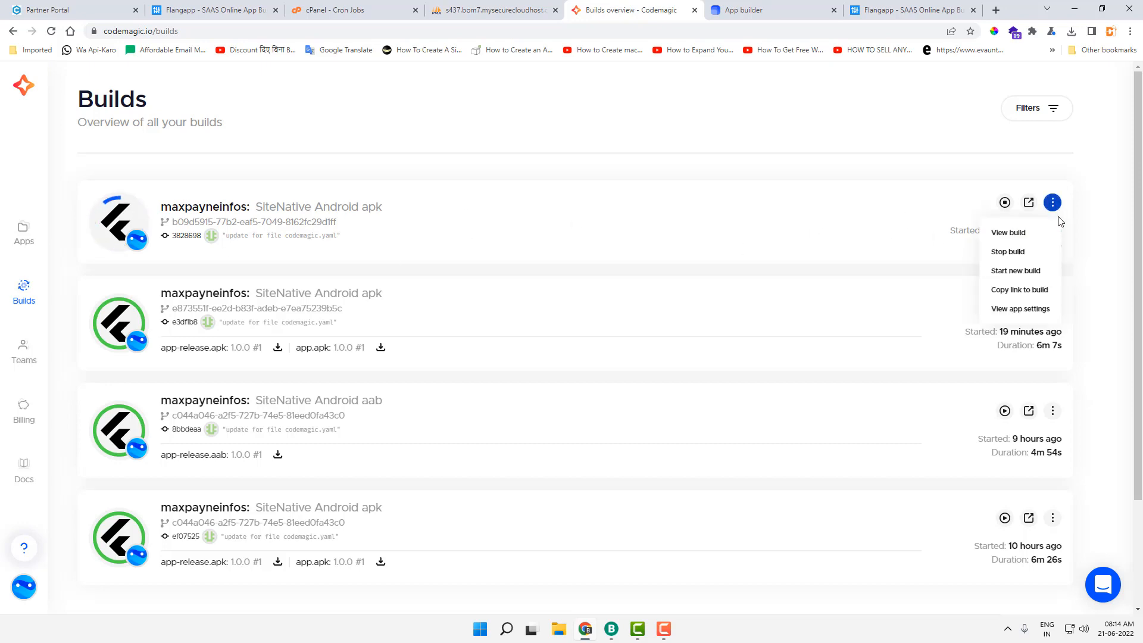
left_click(1019, 235)
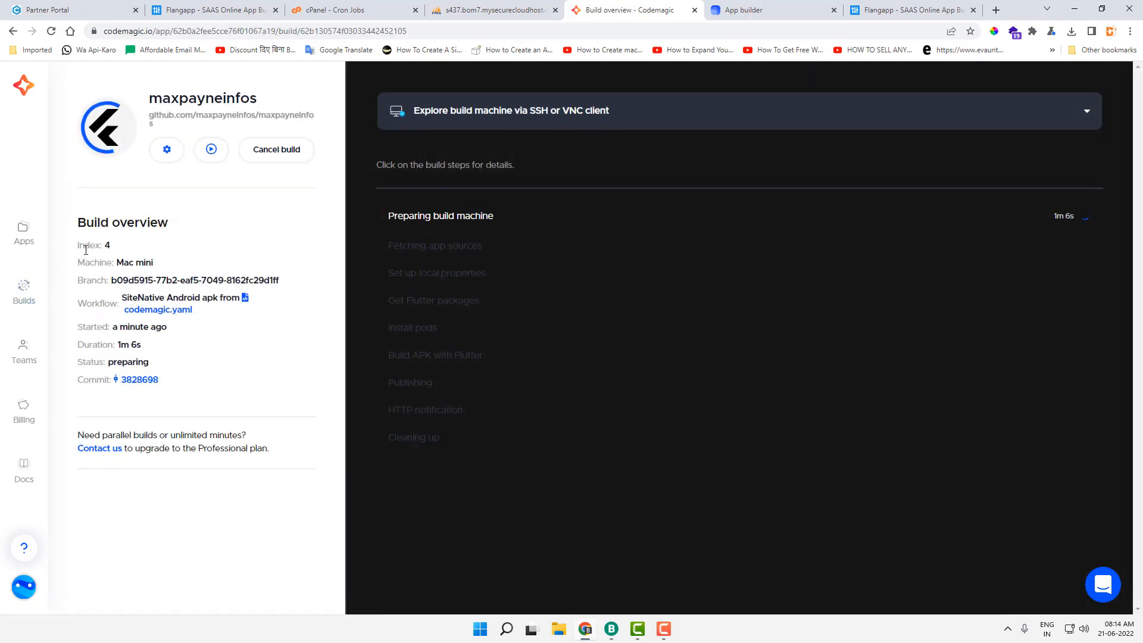
Step: Follow Codemagic build 4 until it finishes (6m 17s) with app-release.apk and app.apk artifacts, then return to Flangapp
left_click_drag(79, 245, 187, 370)
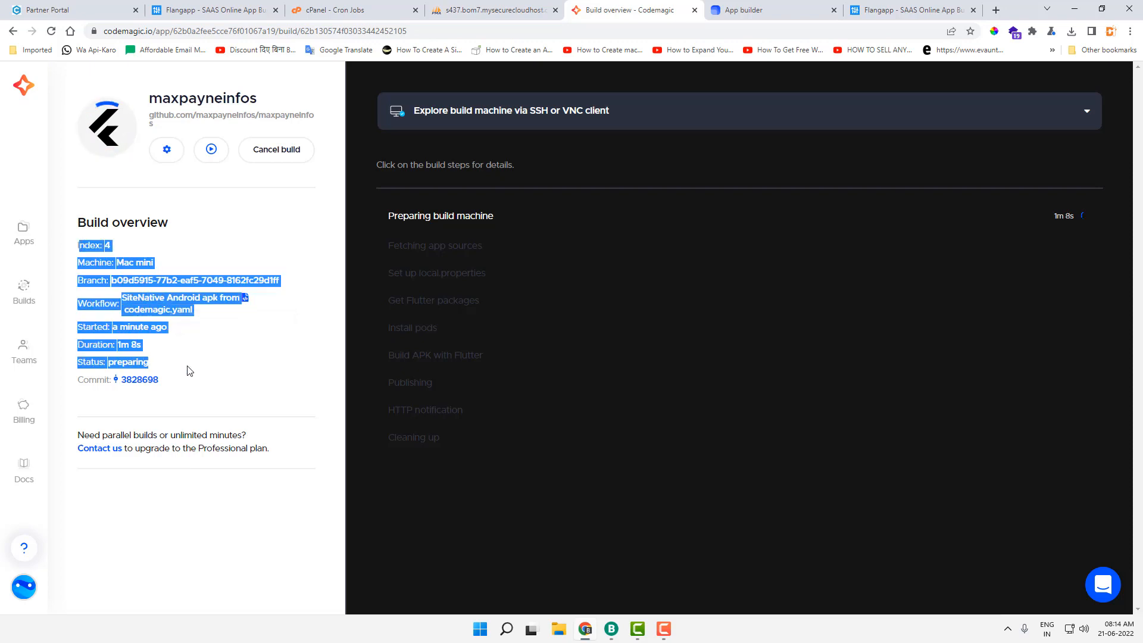
left_click(180, 533)
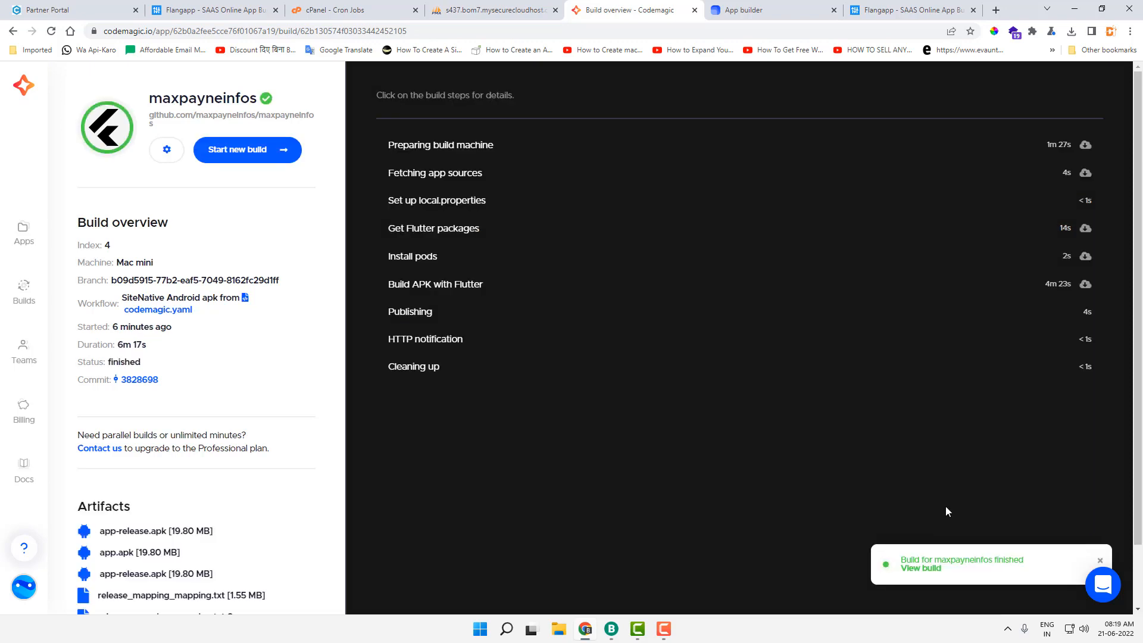
scroll(609, 450, "down", 1)
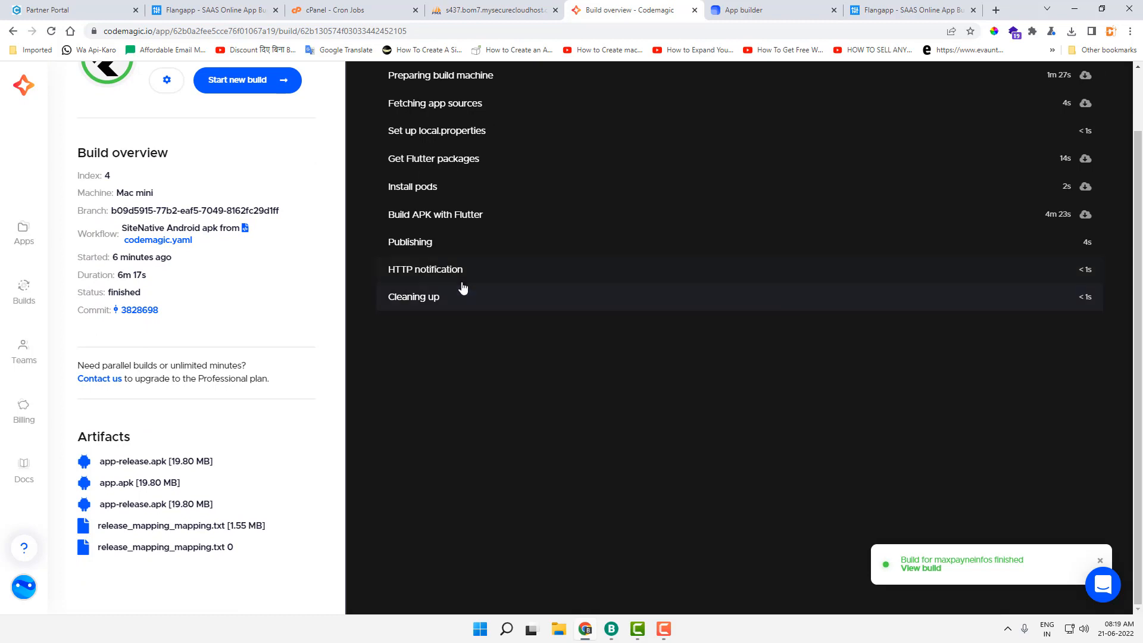
scroll(462, 288, "up", 1)
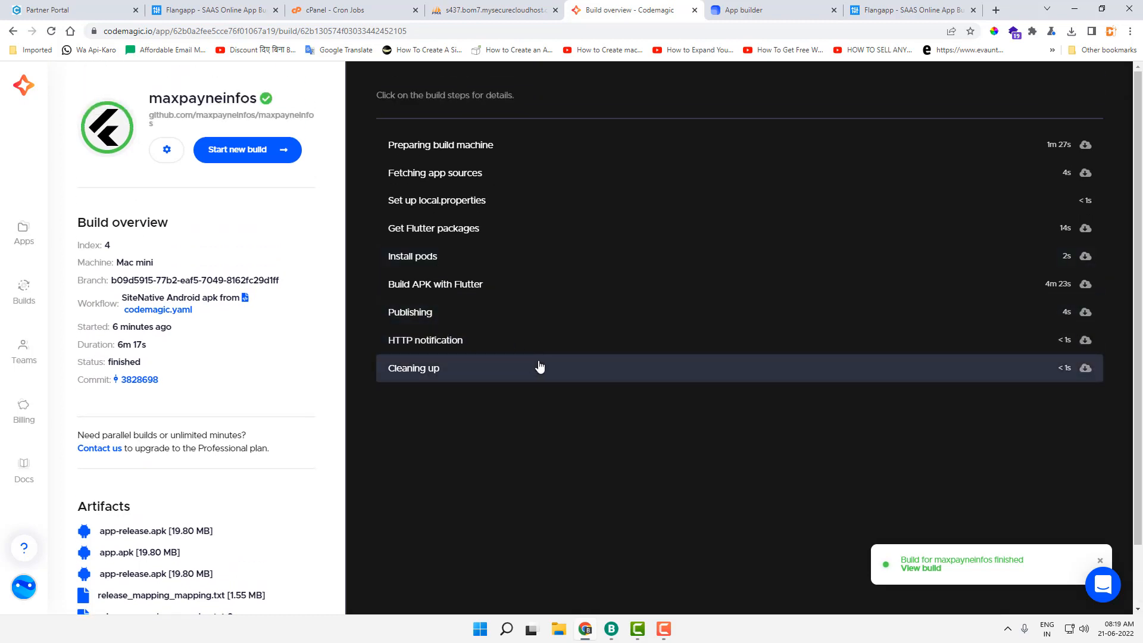
scroll(538, 365, "down", 1)
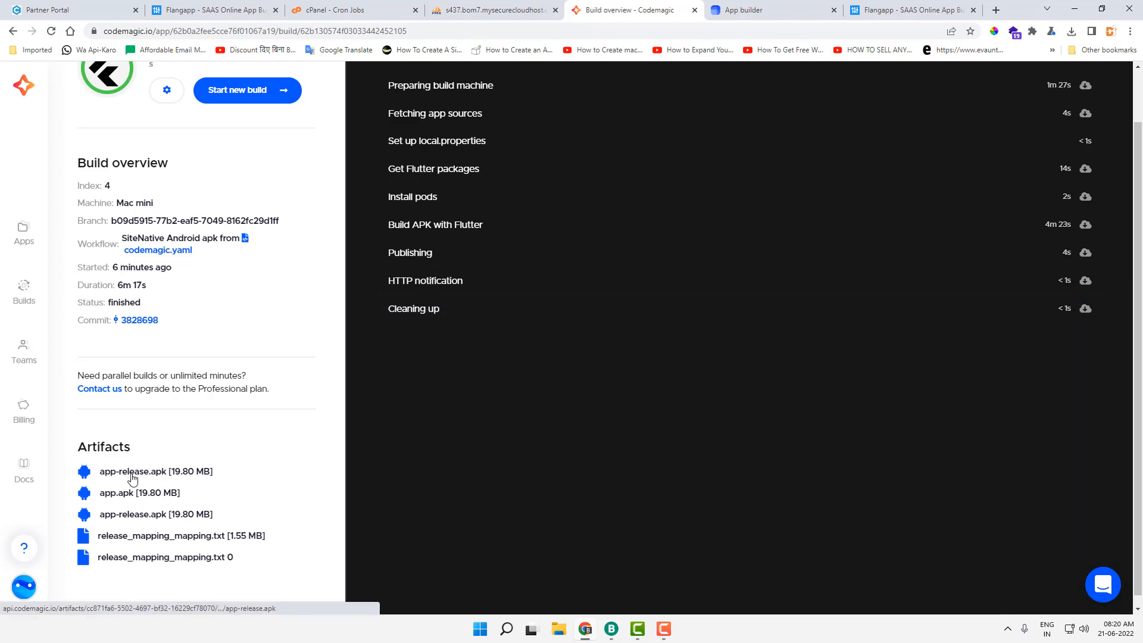
scroll(158, 548, "up", 1)
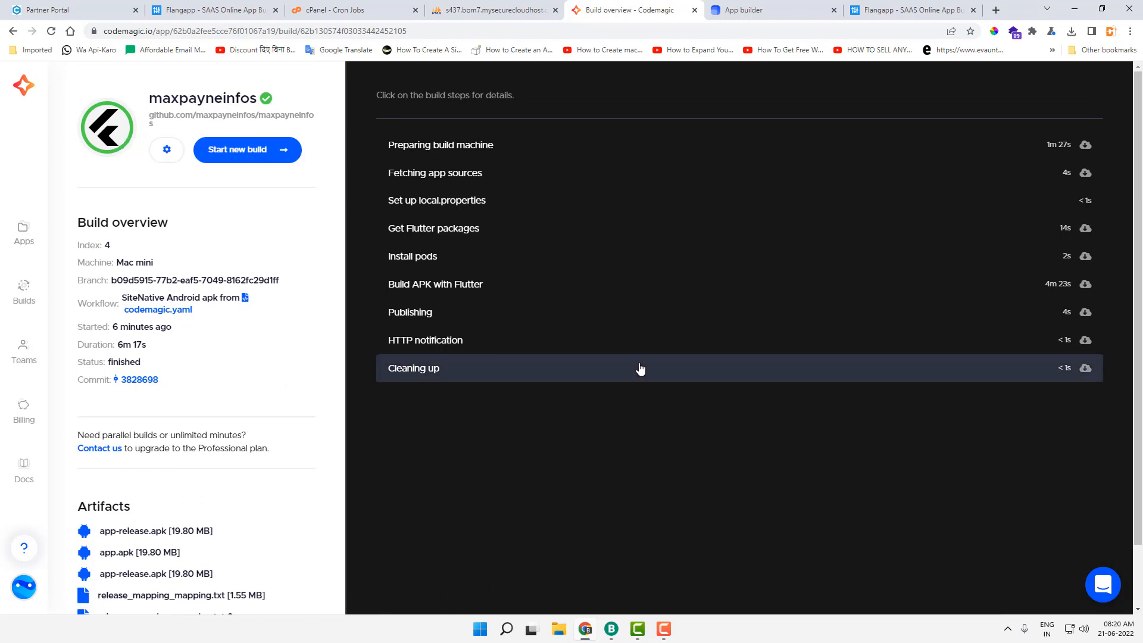
left_click(736, 7)
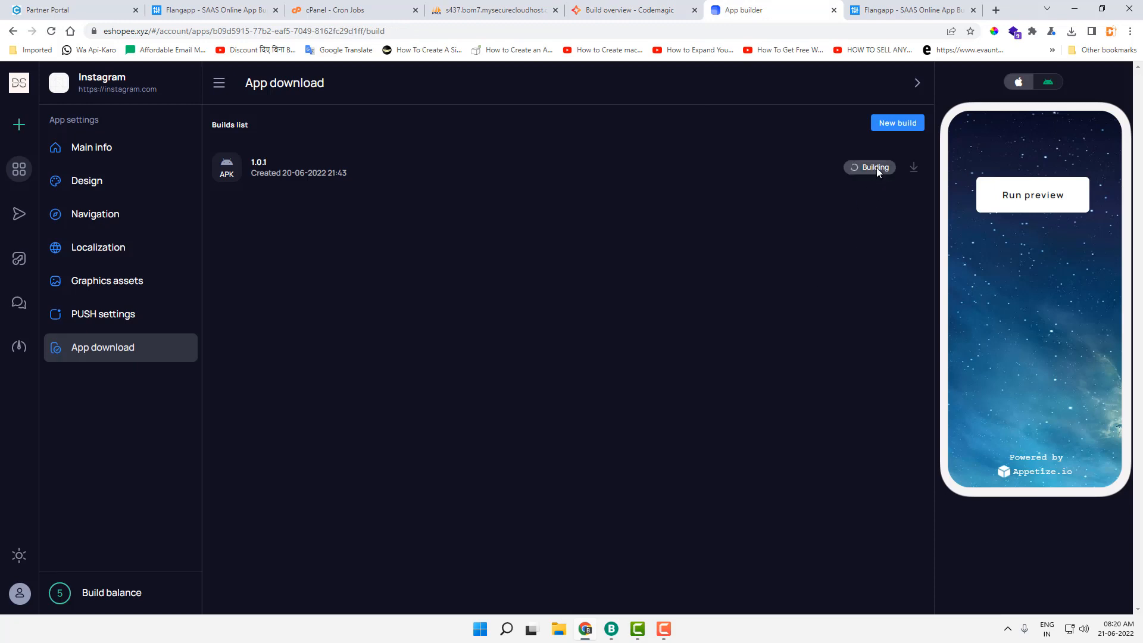
Step: Reload the builds list so Instagram APK 1.0.0 shows Completed, then try its download and cancel saving
key("F5")
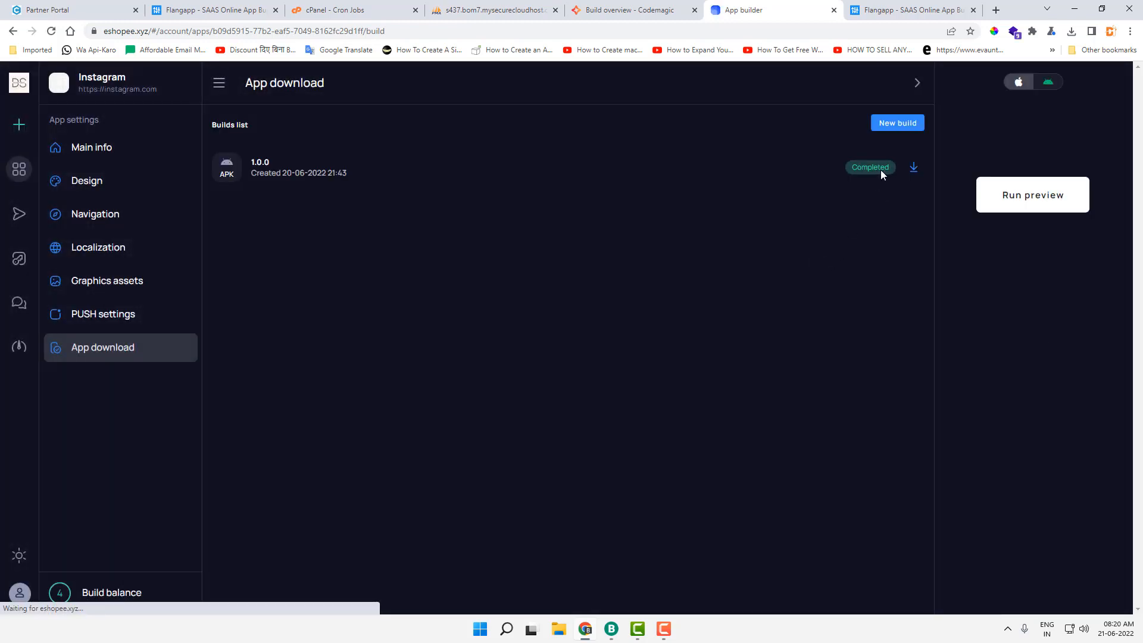
left_click(914, 168)
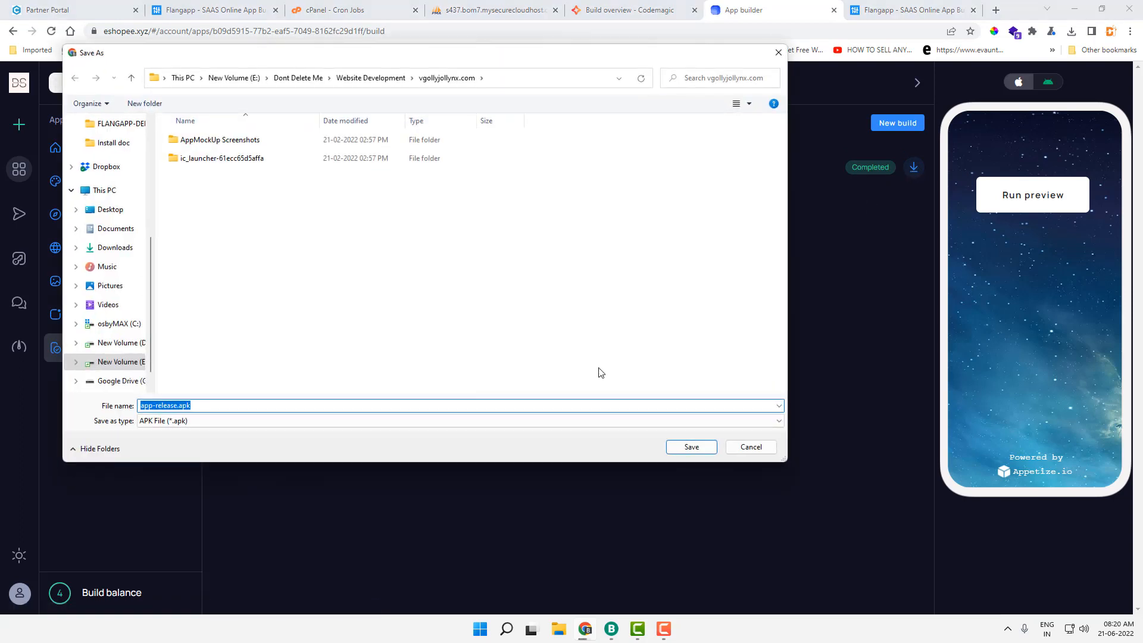
left_click(762, 448)
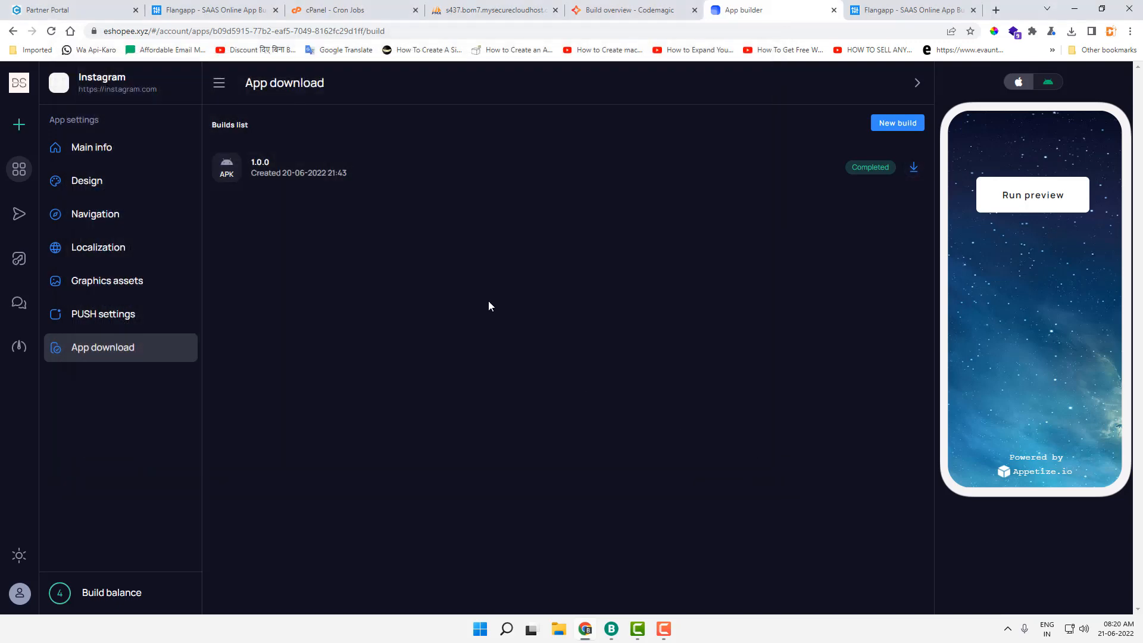